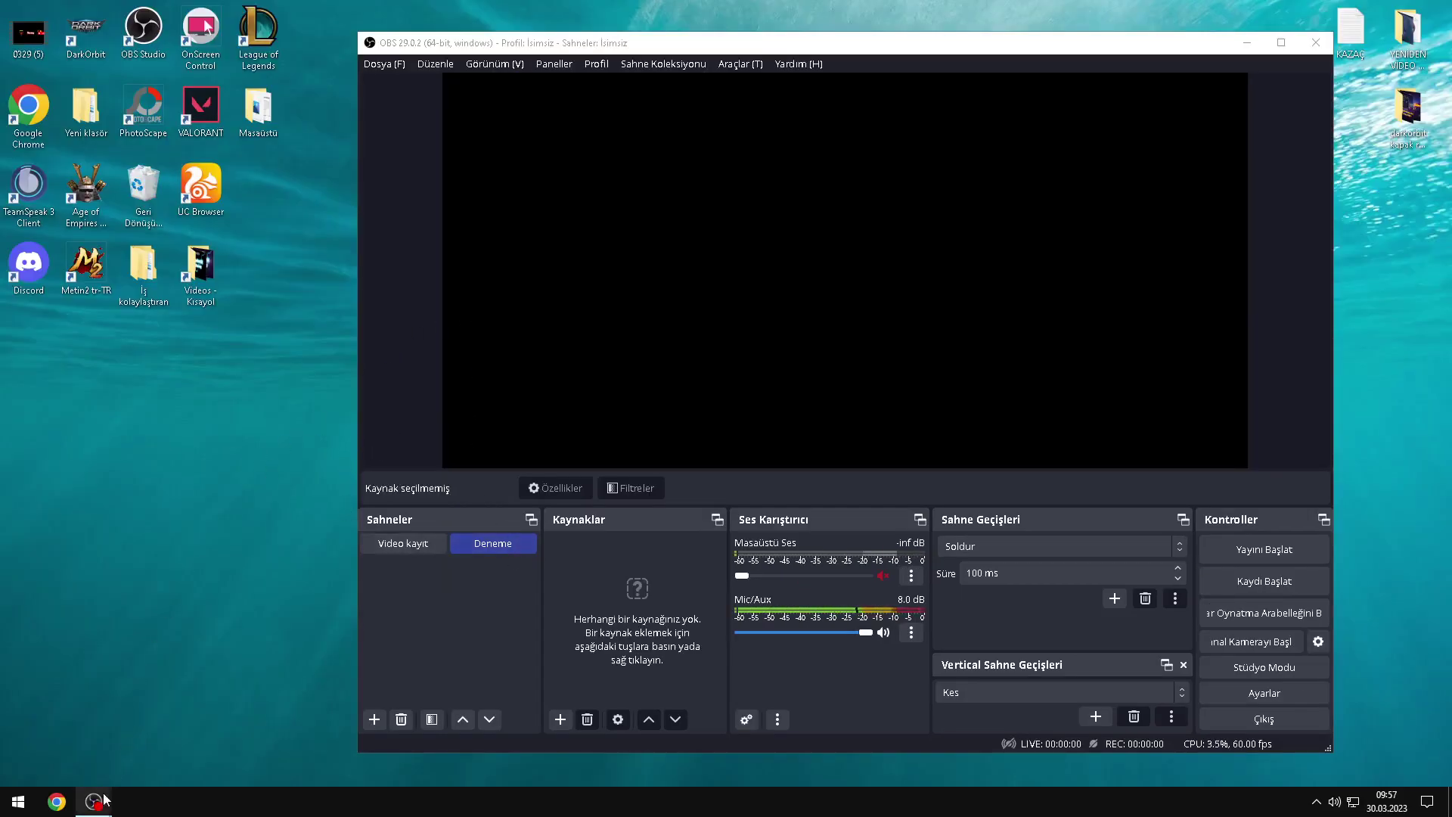
Step: Bring the OBS window into focus and select the empty Deneme scene
left_click(243, 540)
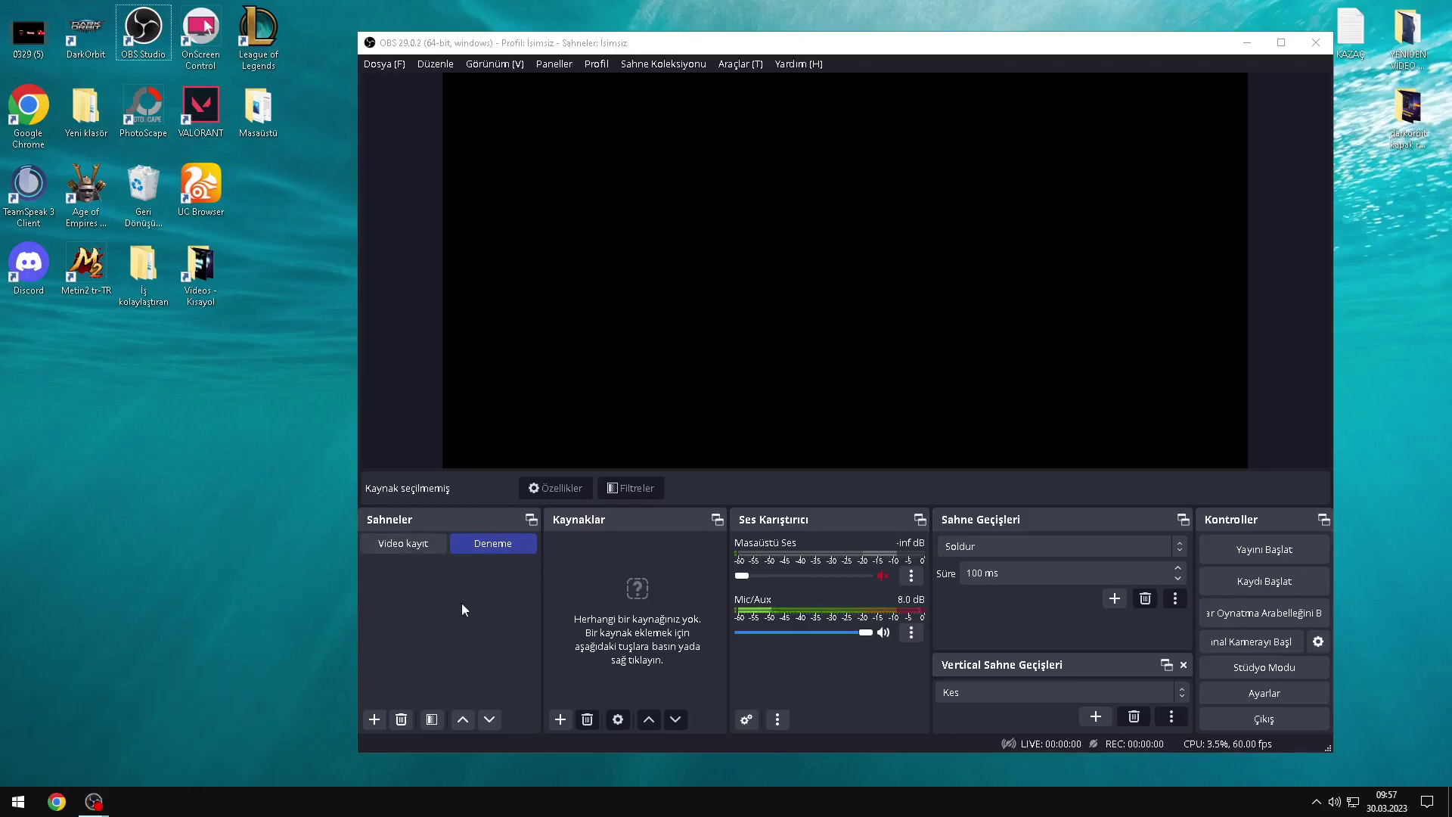
left_click_drag(488, 51, 529, 30)
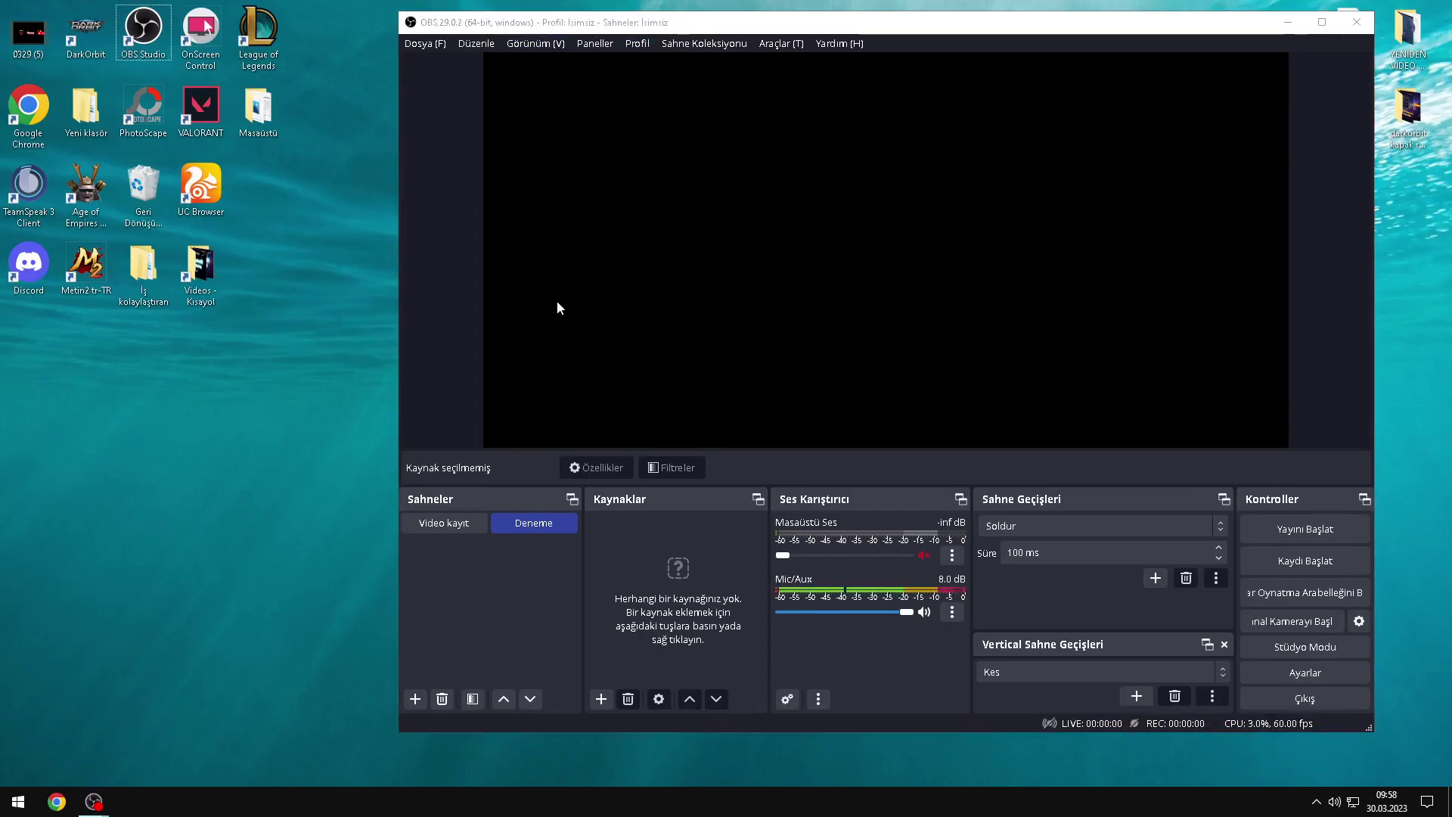
left_click(485, 523)
left_click(526, 523)
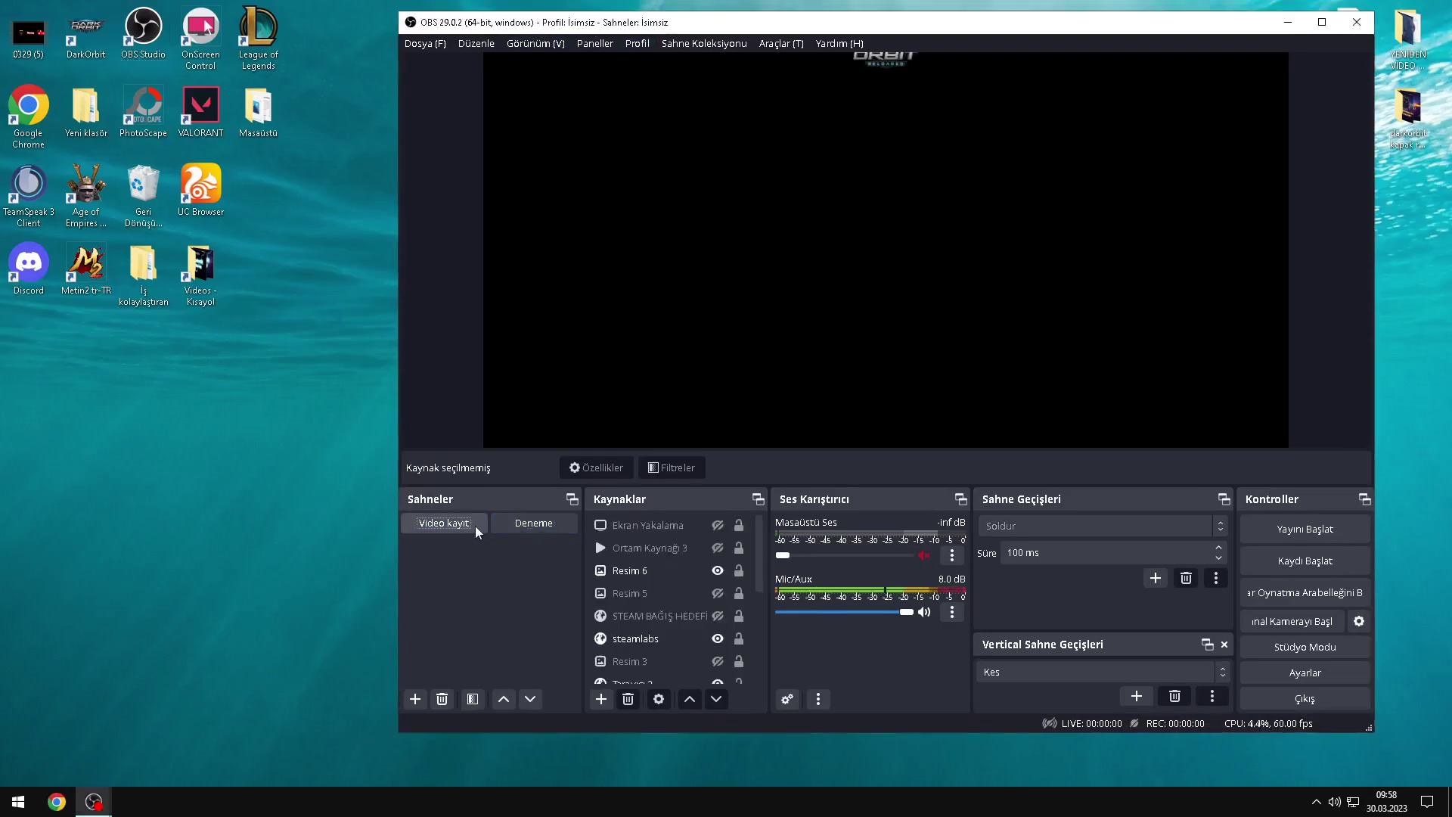
Step: Add the 'Ekran Yakalama 2' screen capture source capturing the 1920x1080 main display
left_click(603, 699)
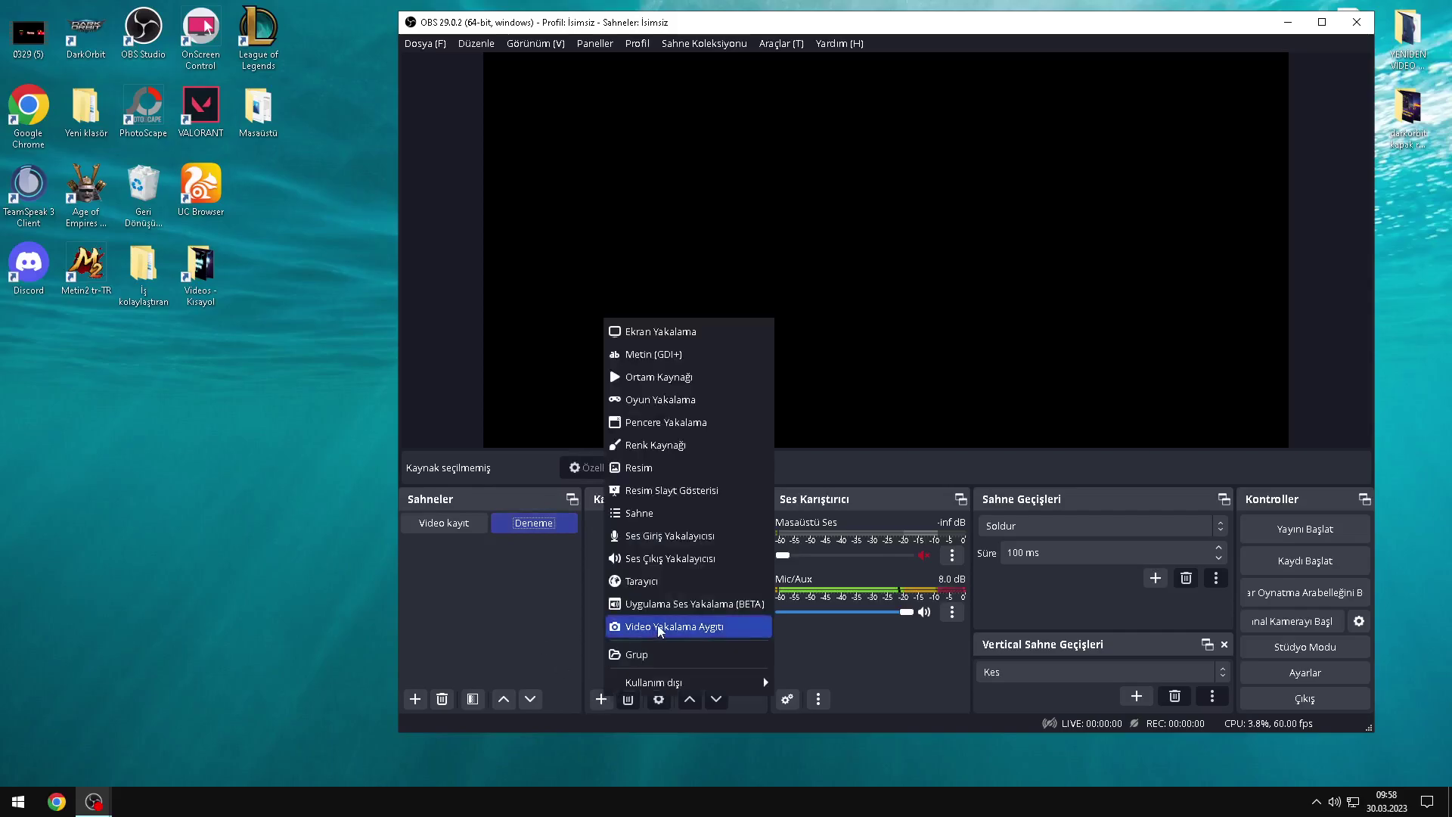
left_click(655, 331)
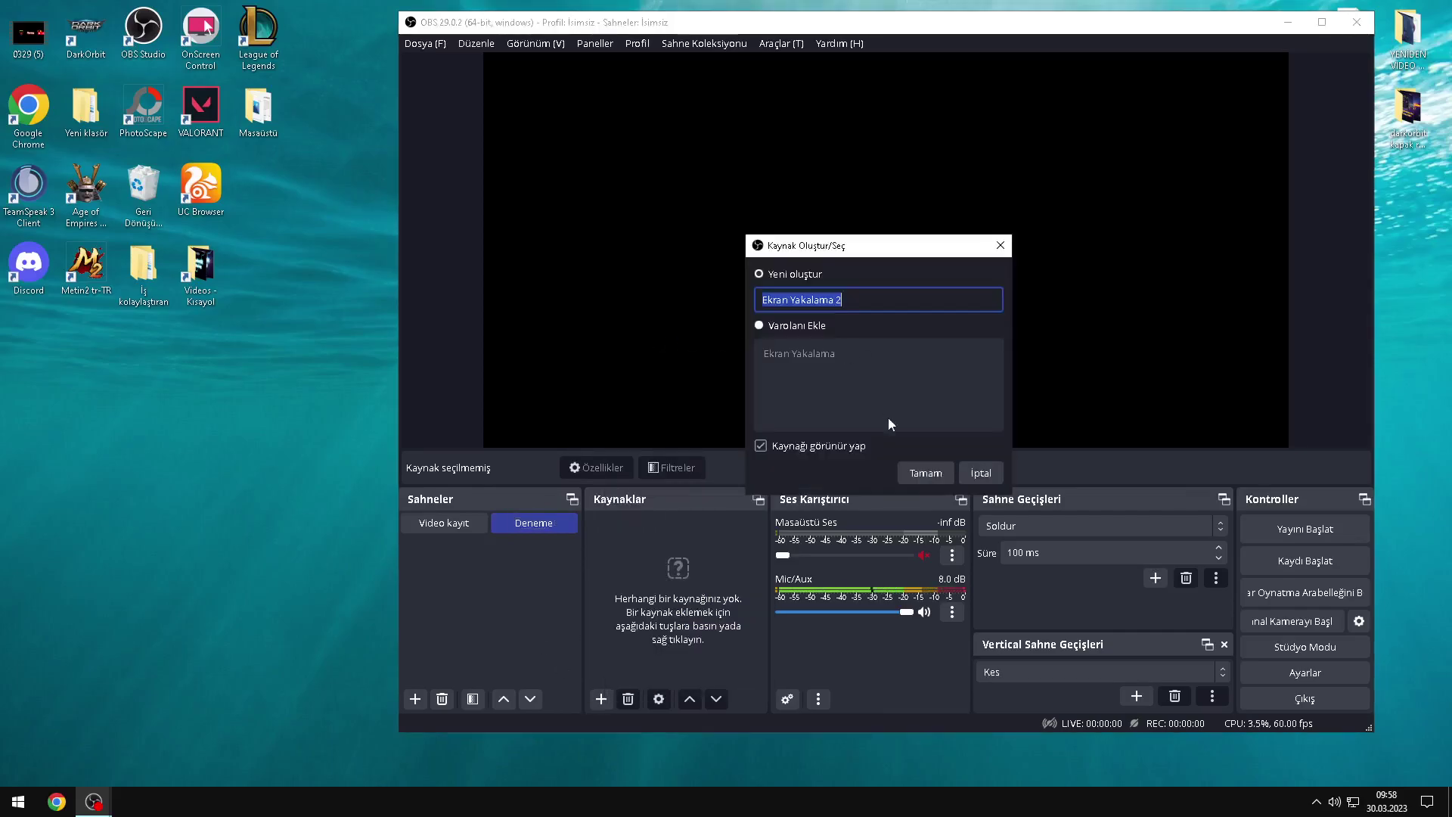
left_click(922, 472)
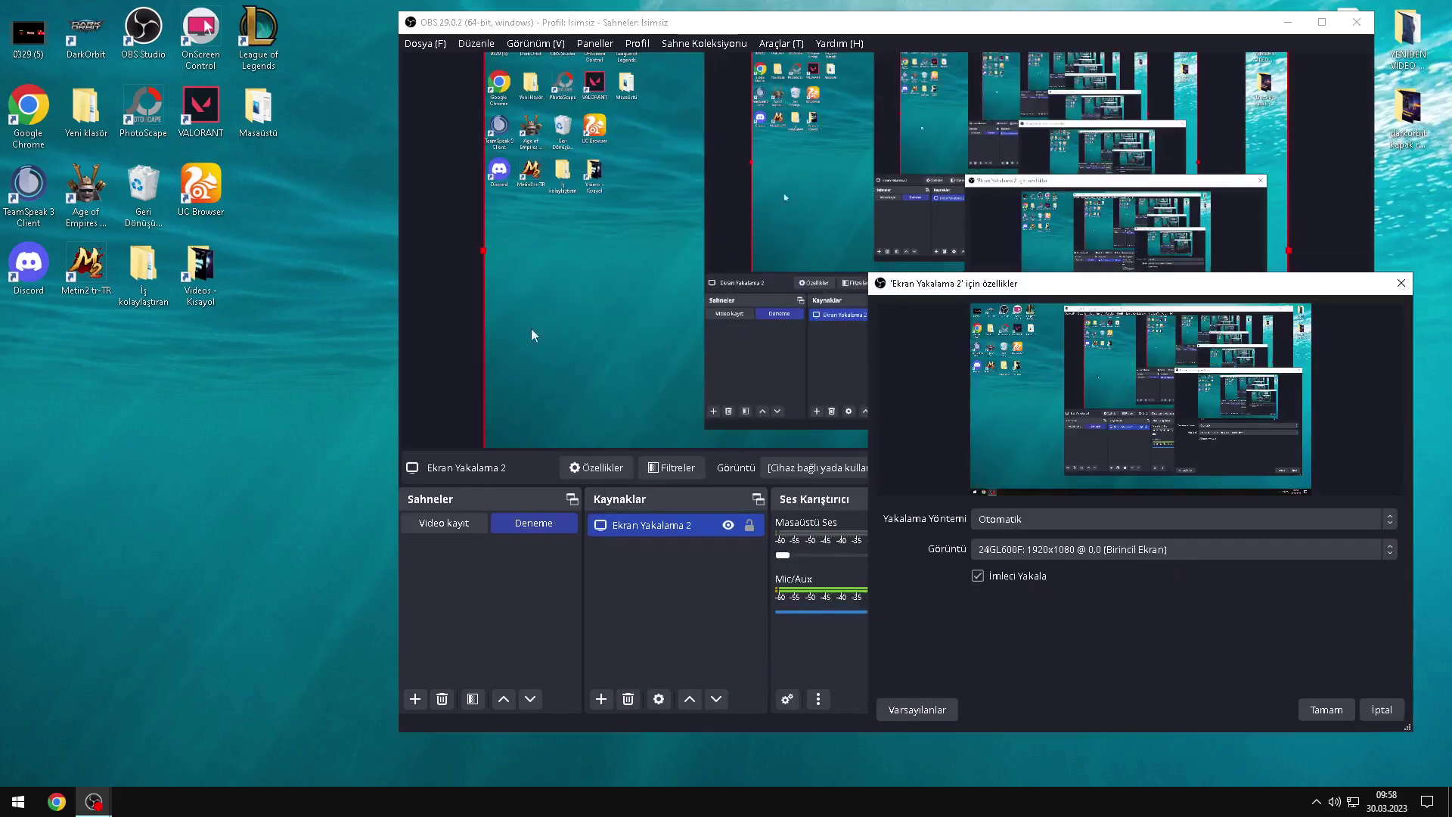
left_click(1322, 22)
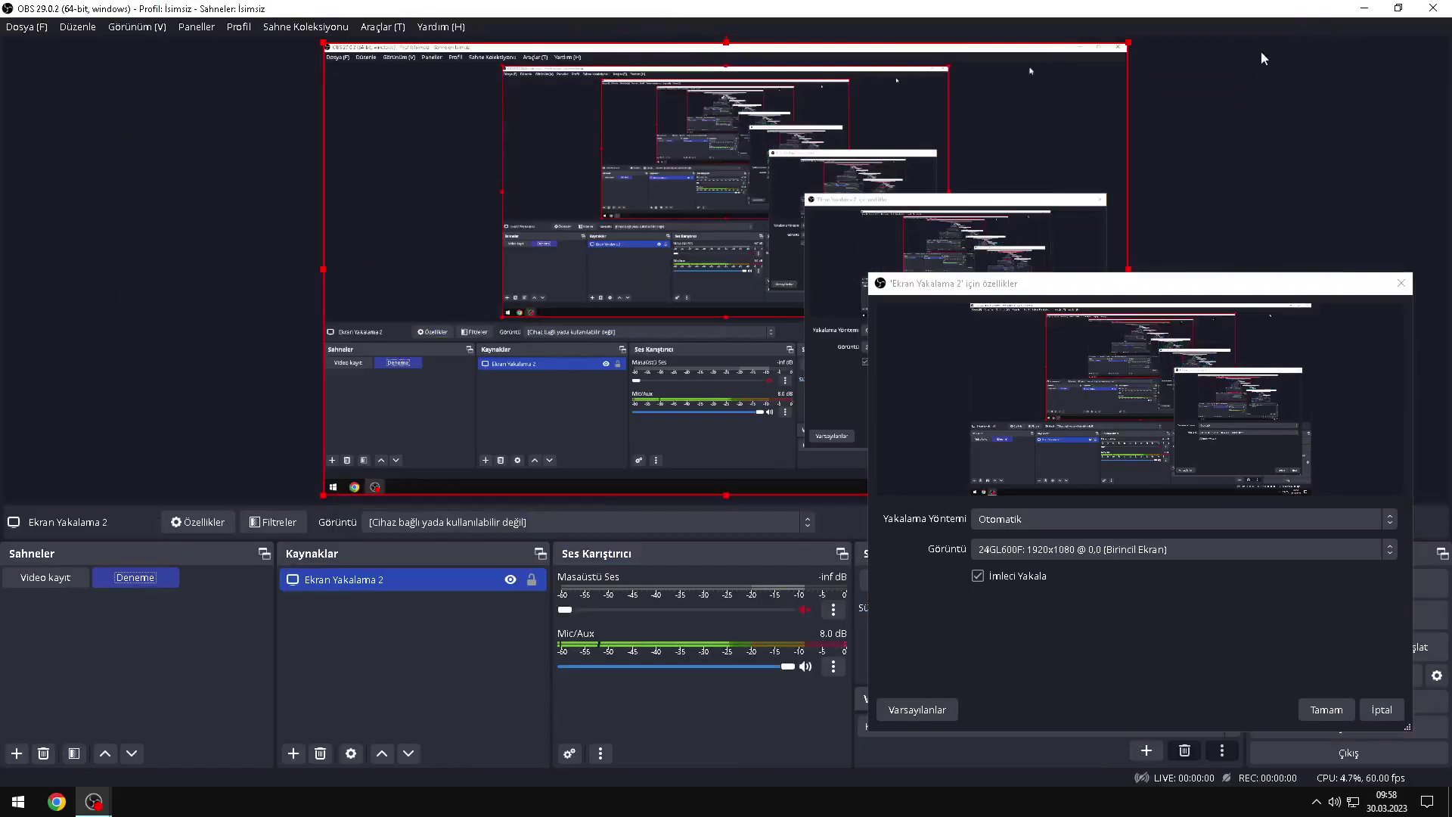
left_click(1397, 8)
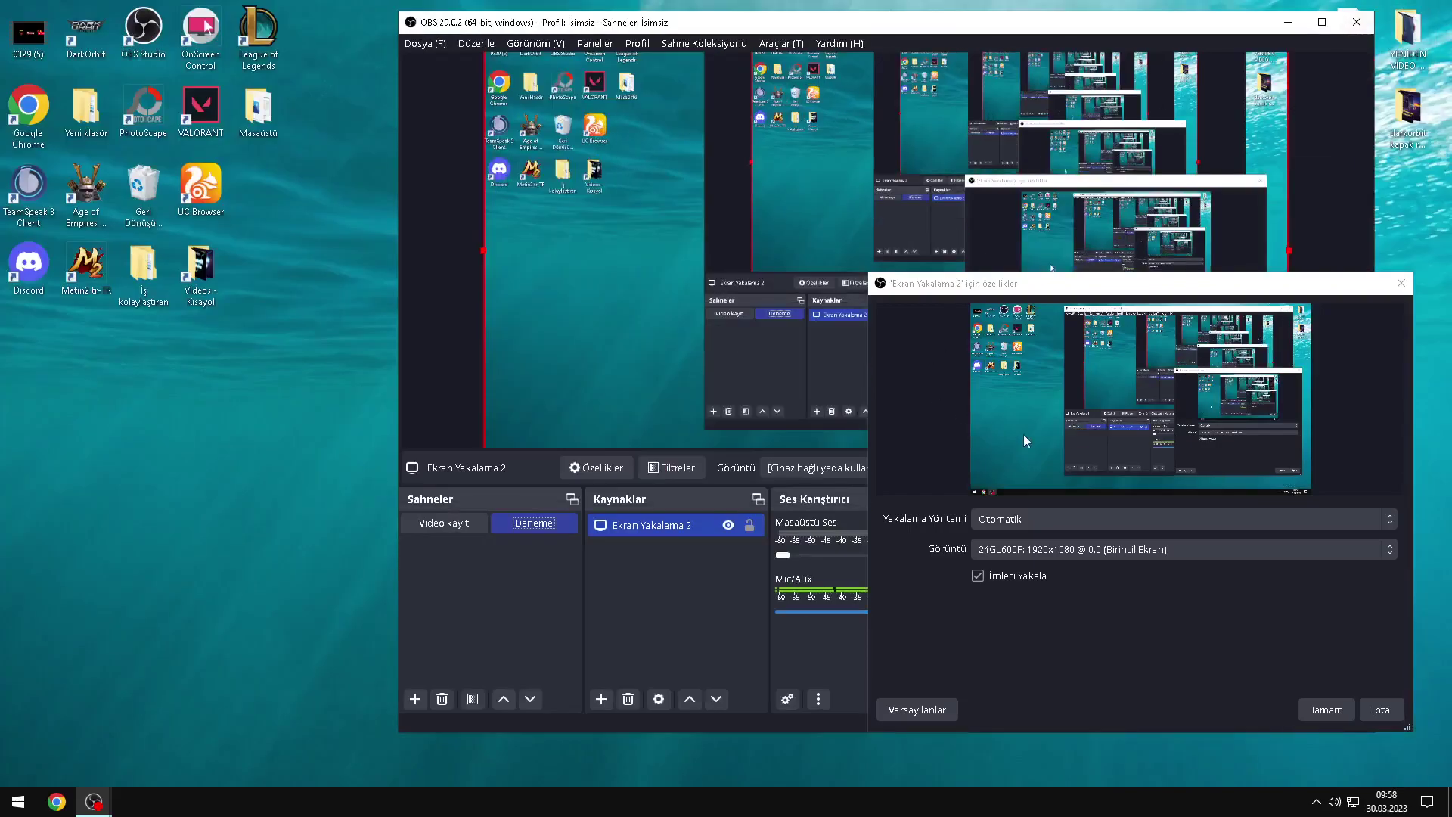
left_click_drag(1034, 290, 675, 239)
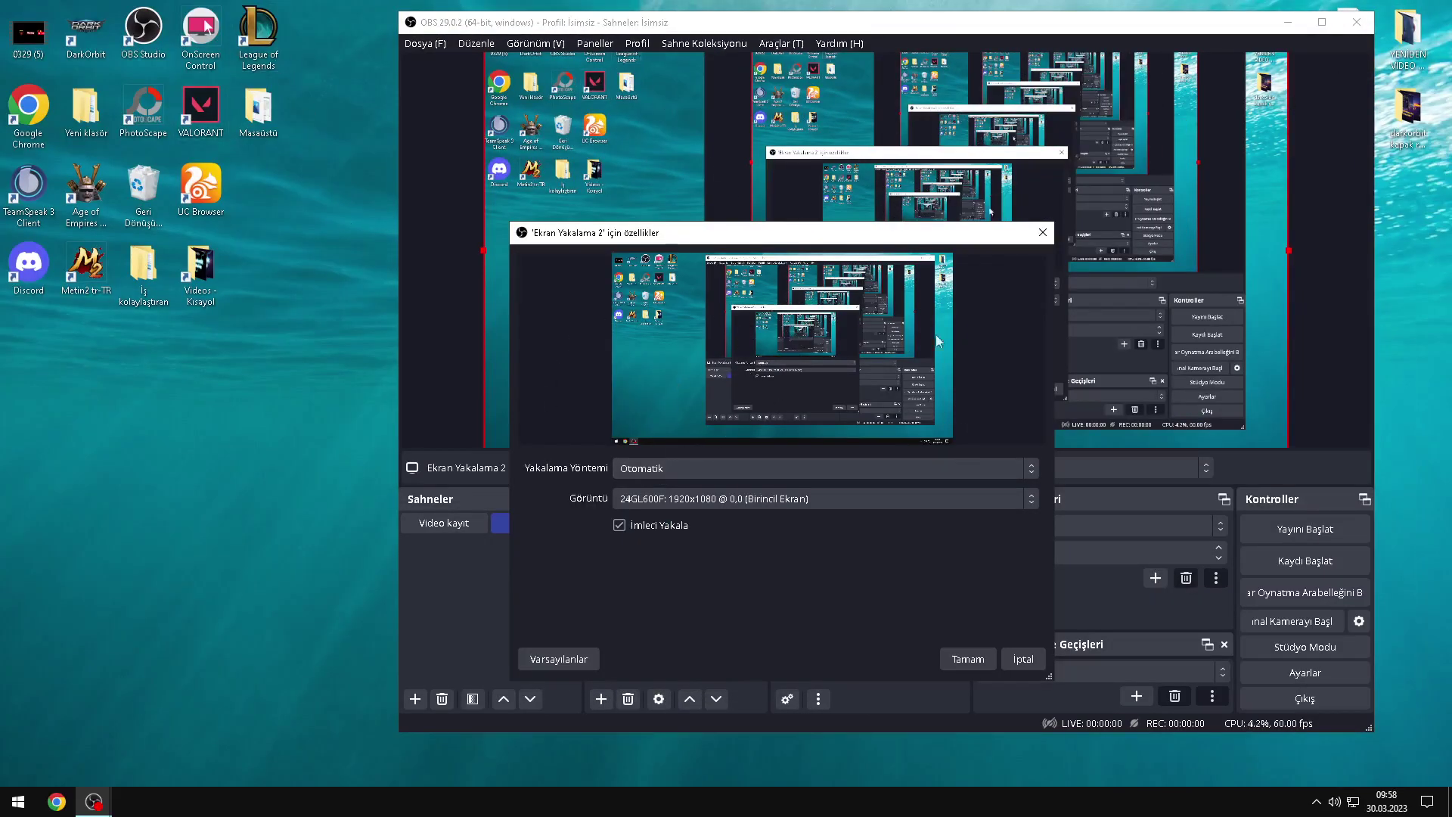
left_click(972, 658)
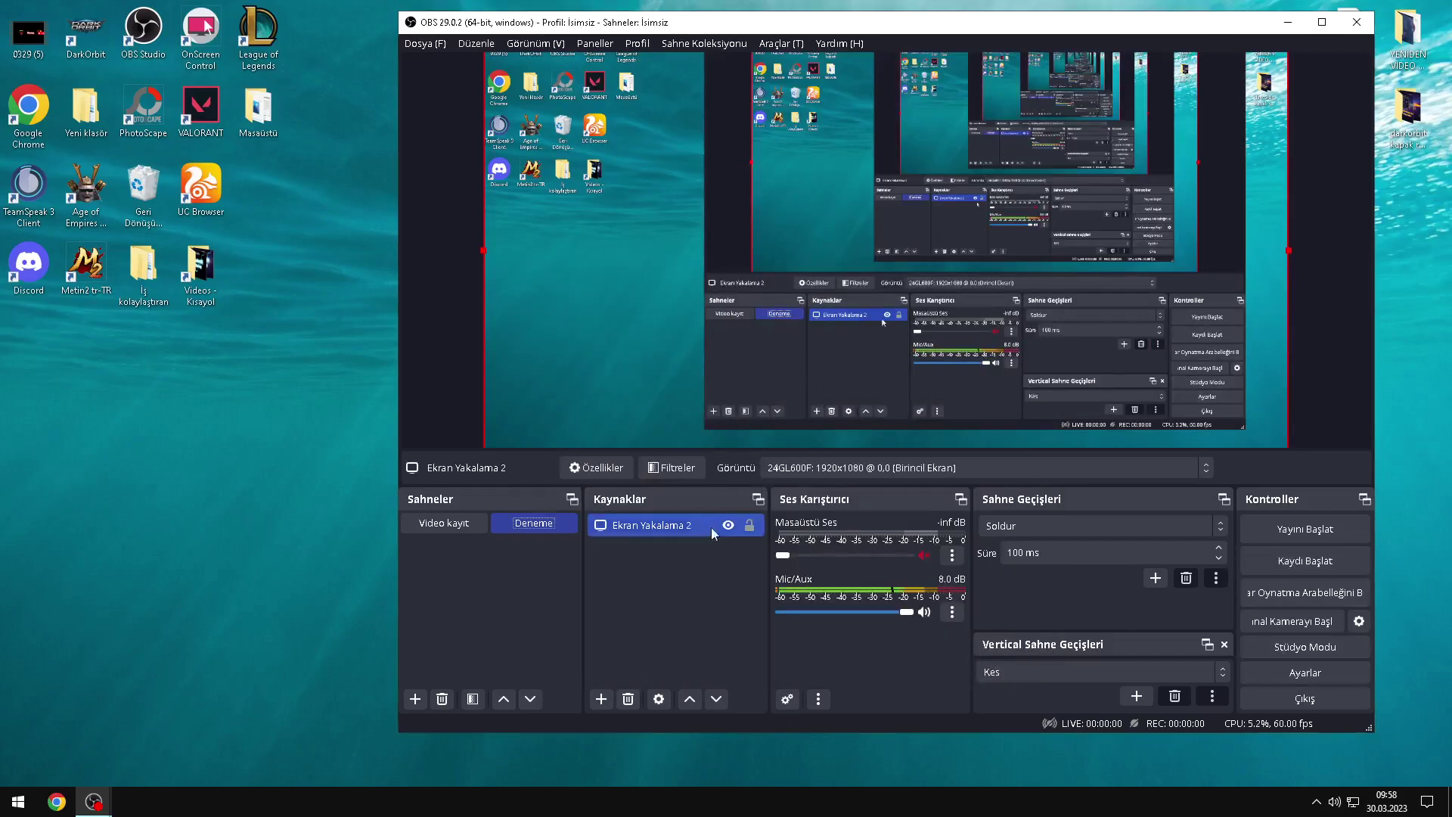
Step: Open OBS Settings and go to the Video page
left_click(1248, 668)
left_click(560, 152)
left_click(581, 236)
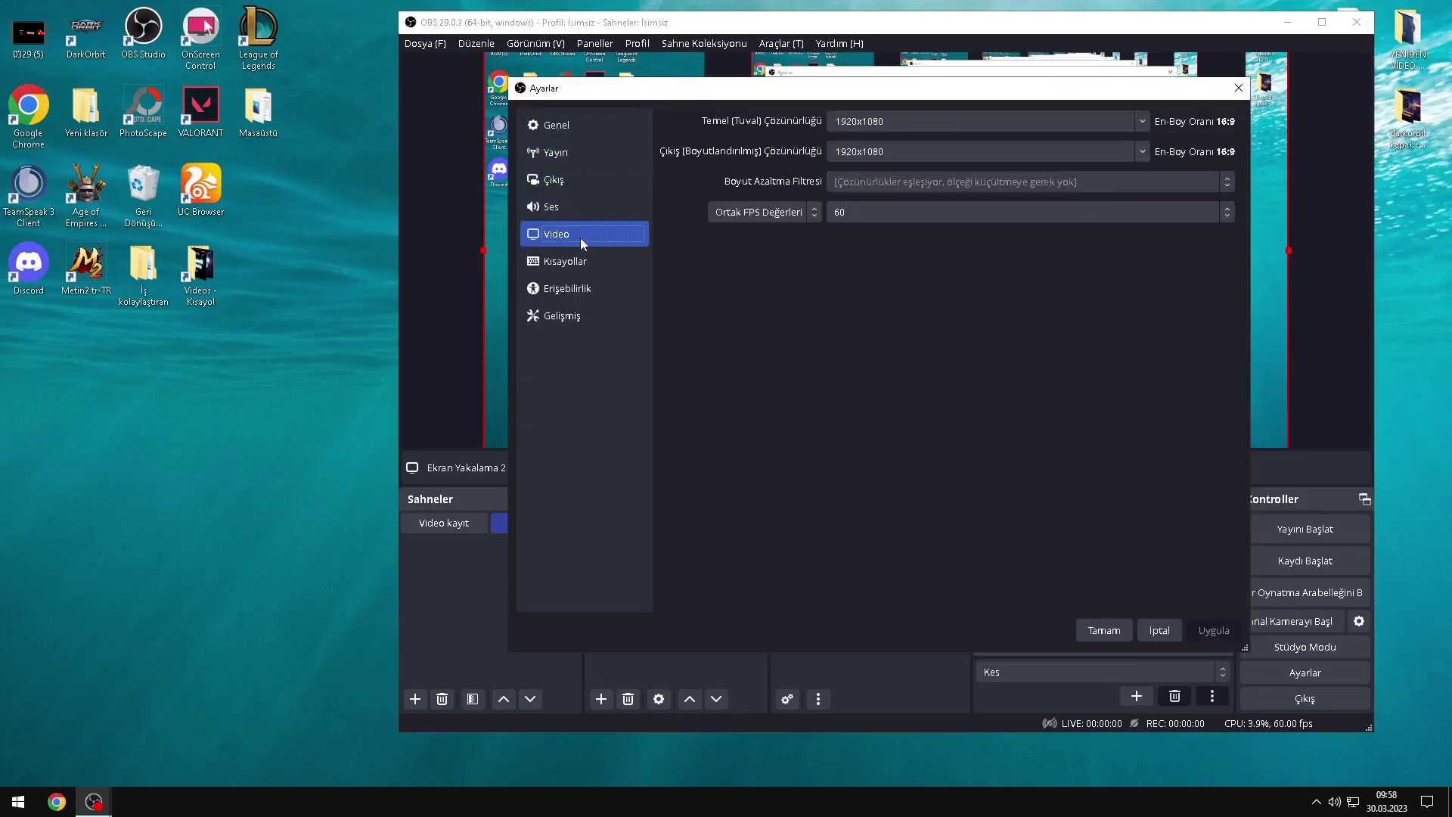
left_click(576, 211)
left_click(574, 233)
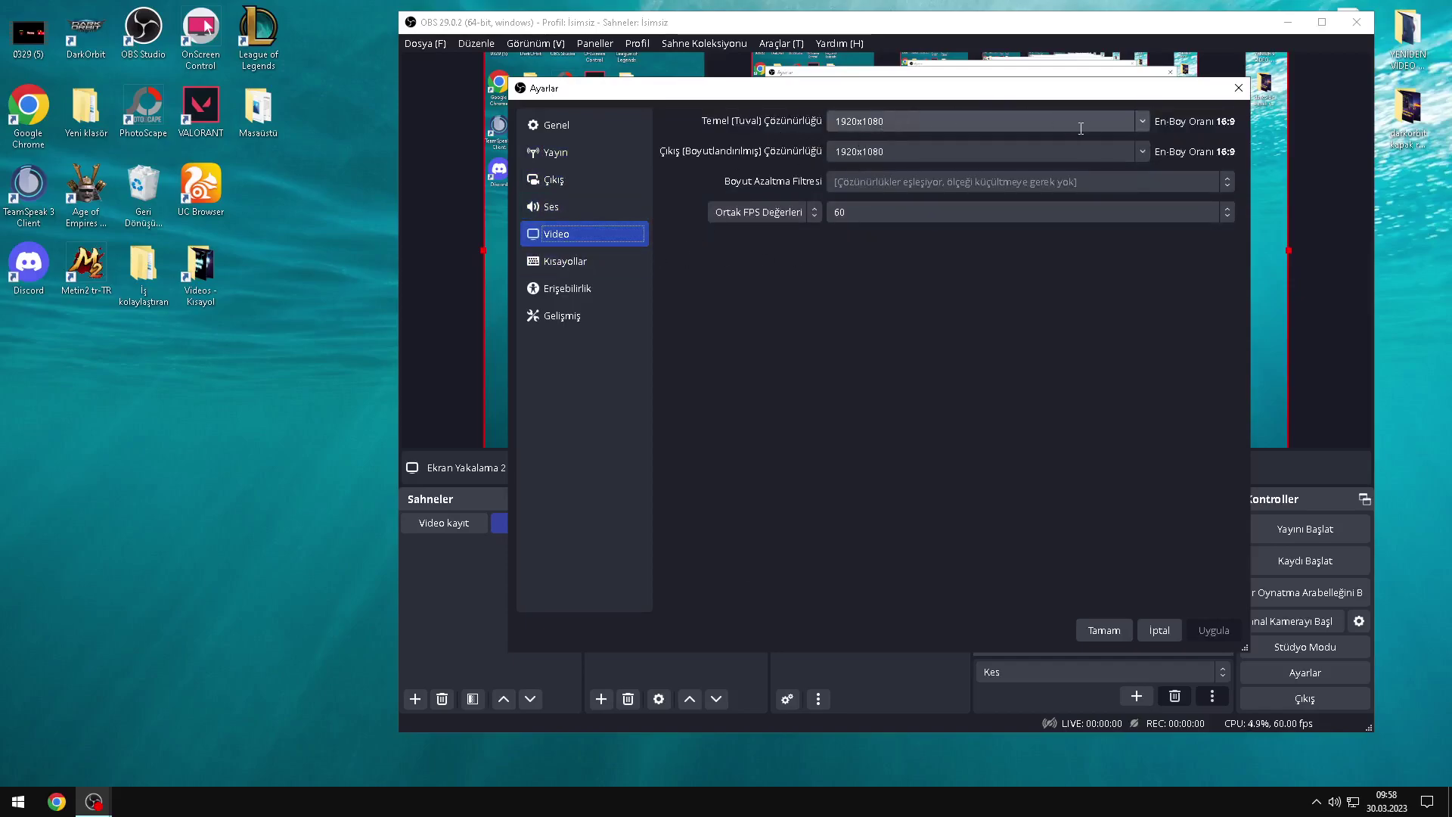
Step: Confirm the canvas and output resolutions both stay at 1920x1080
left_click(1144, 153)
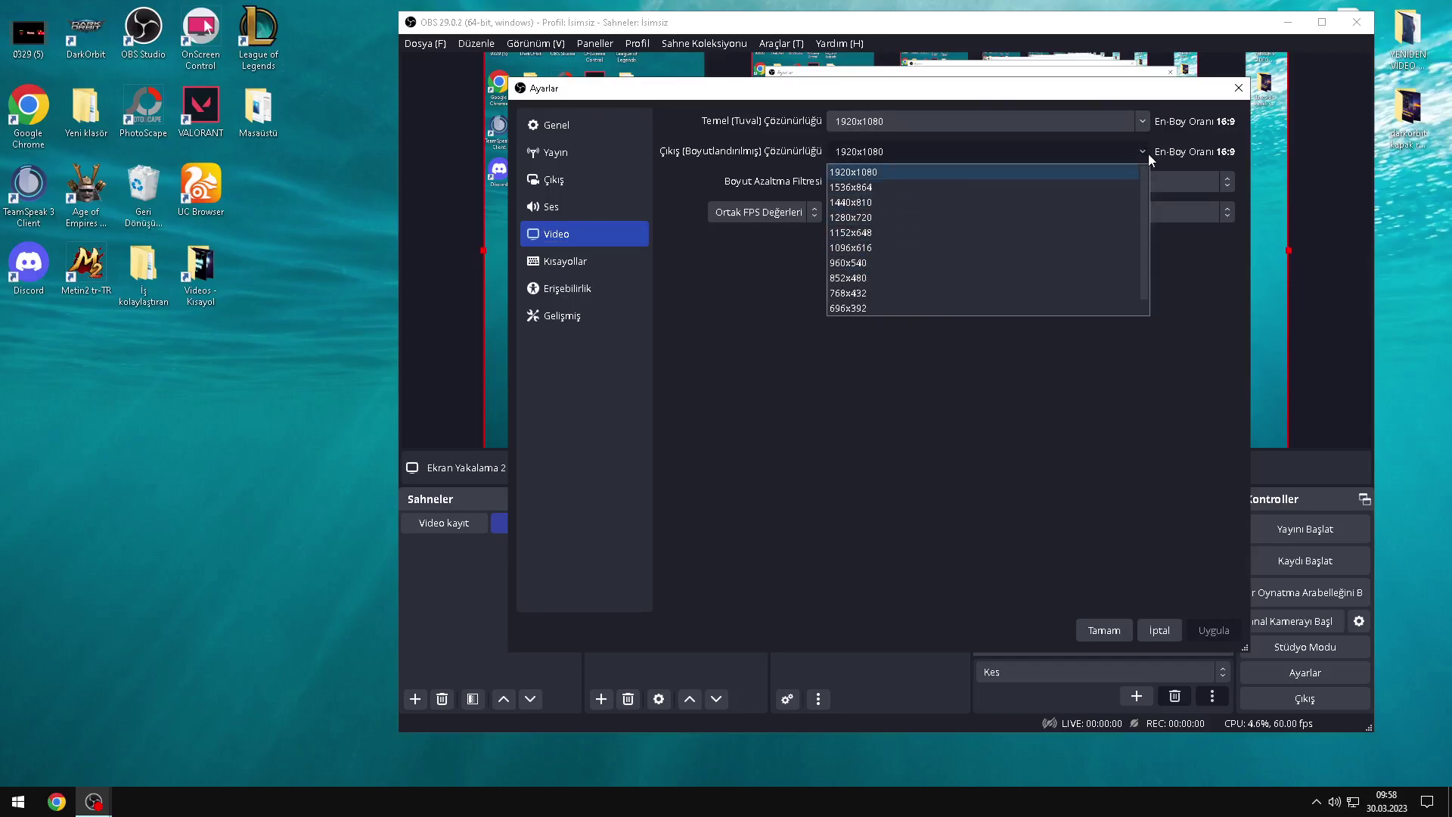
left_click(1144, 152)
left_click(1140, 123)
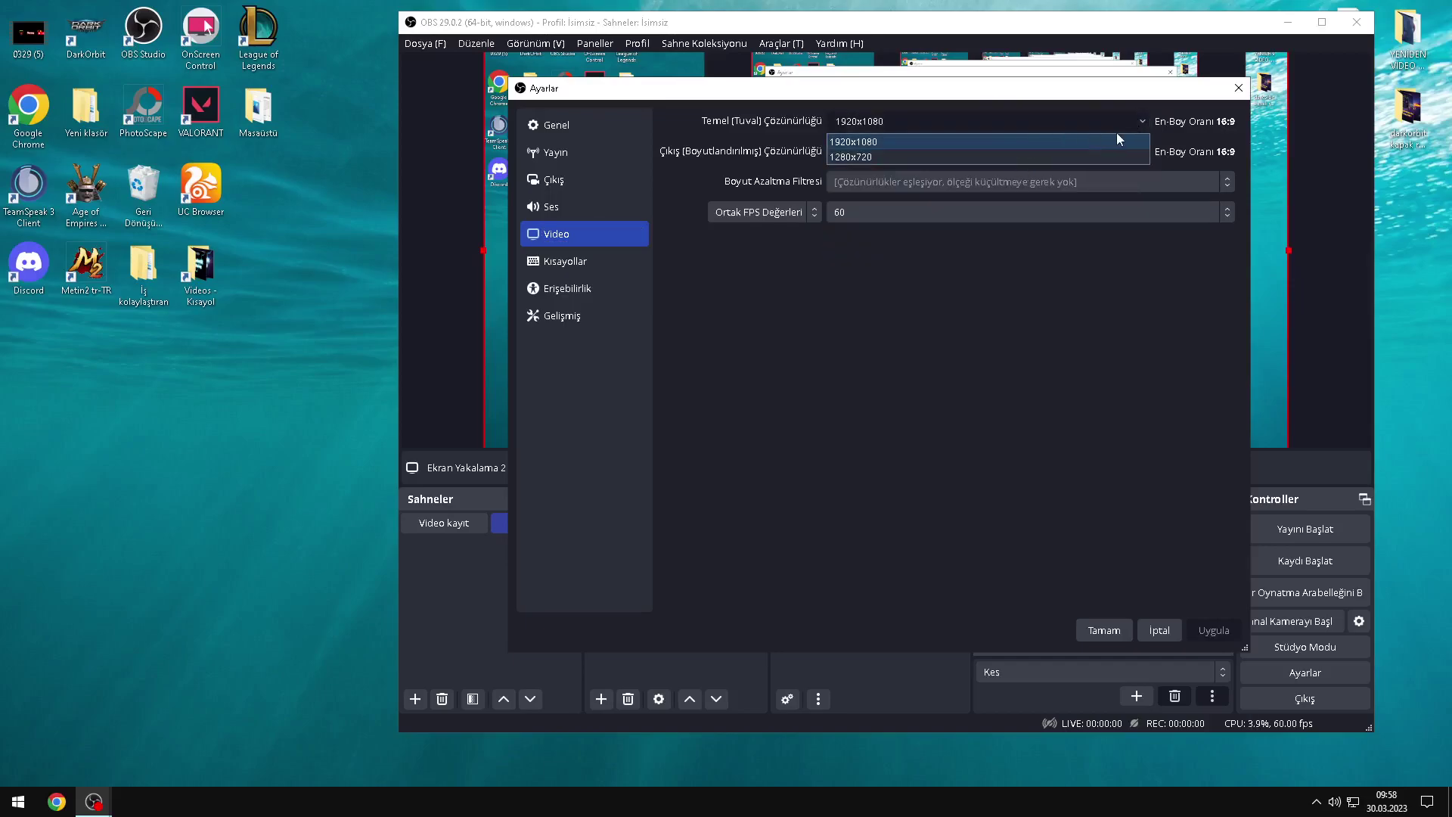
left_click(1134, 126)
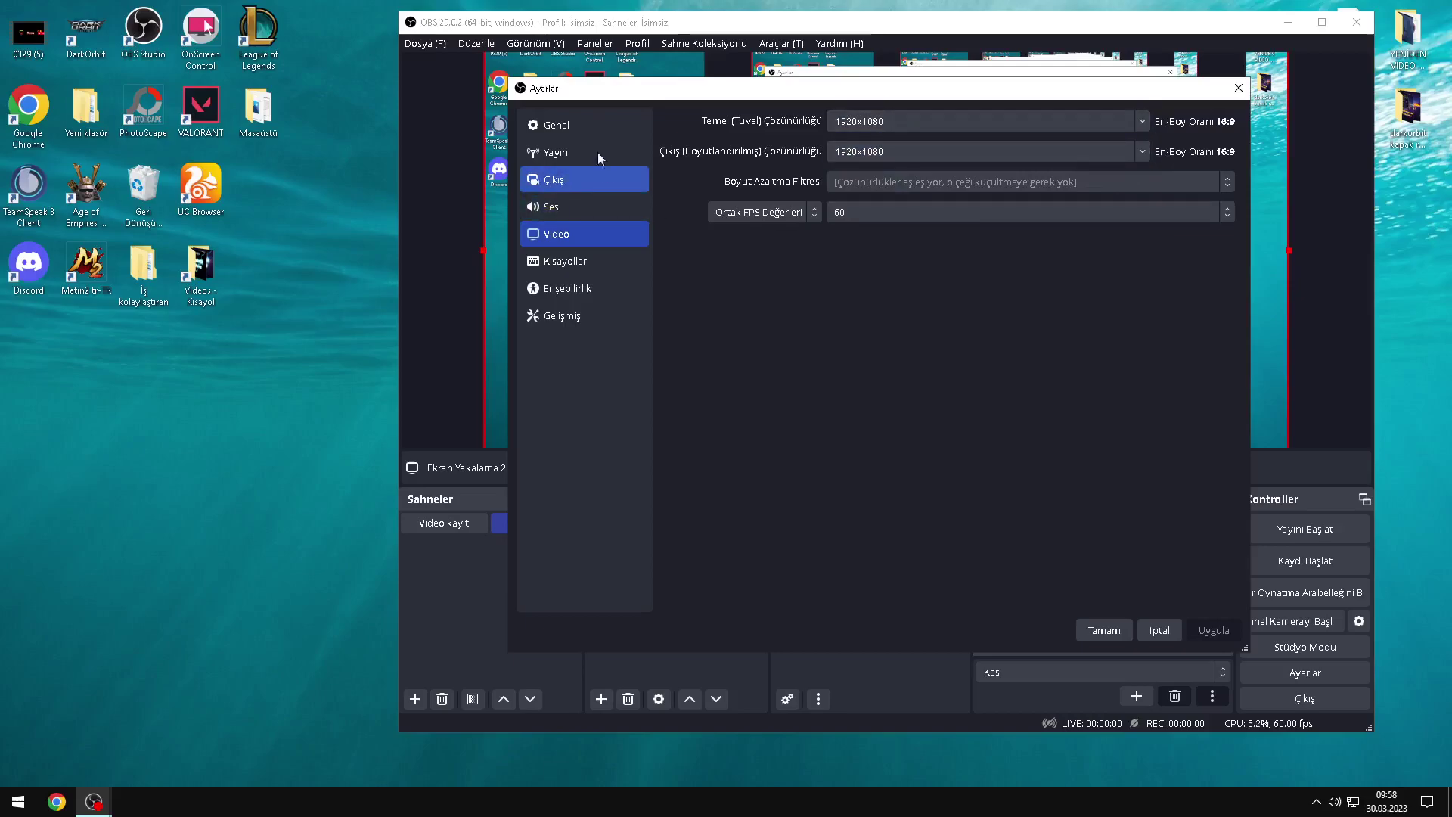
left_click(1137, 159)
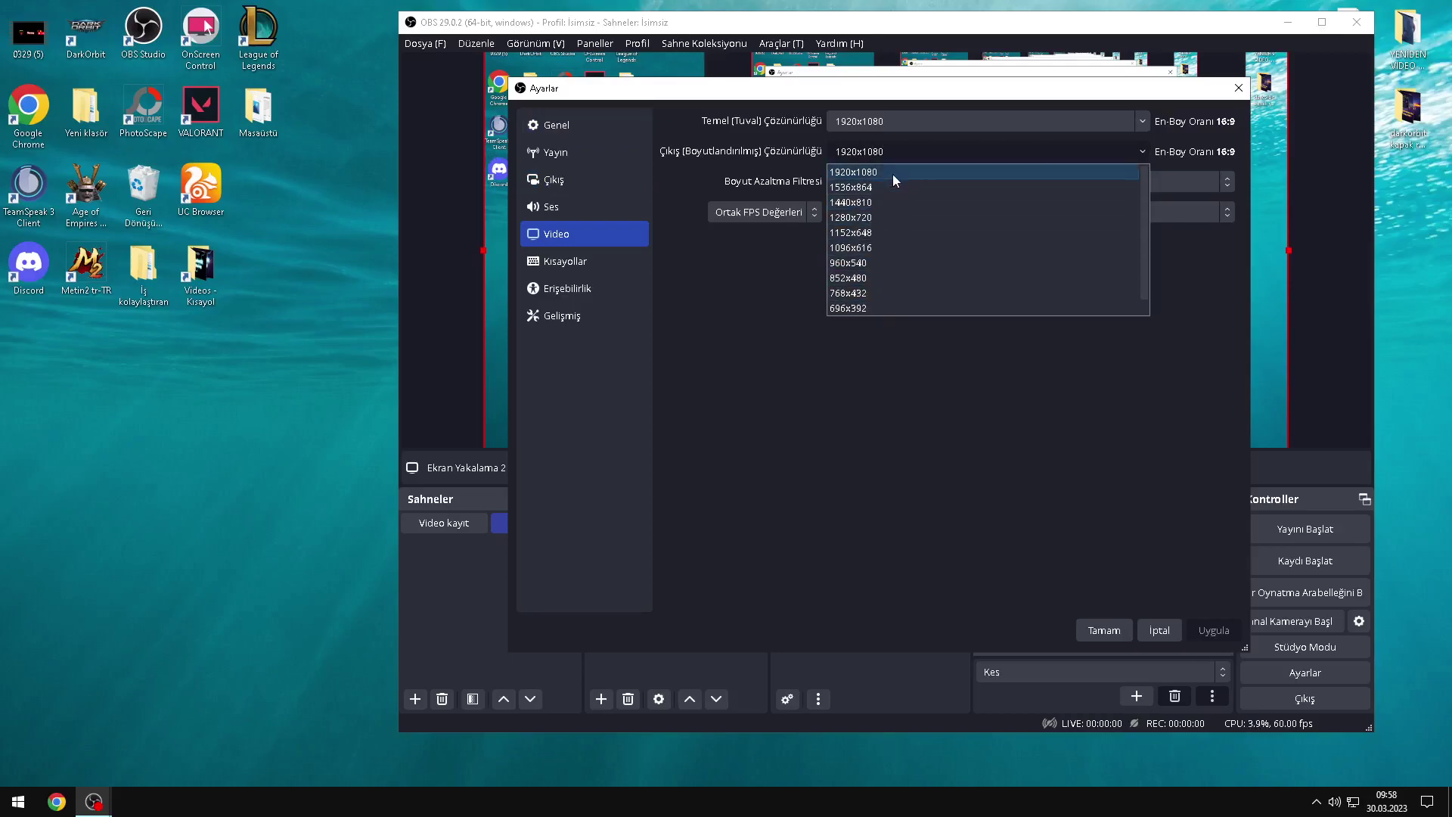
left_click(1121, 152)
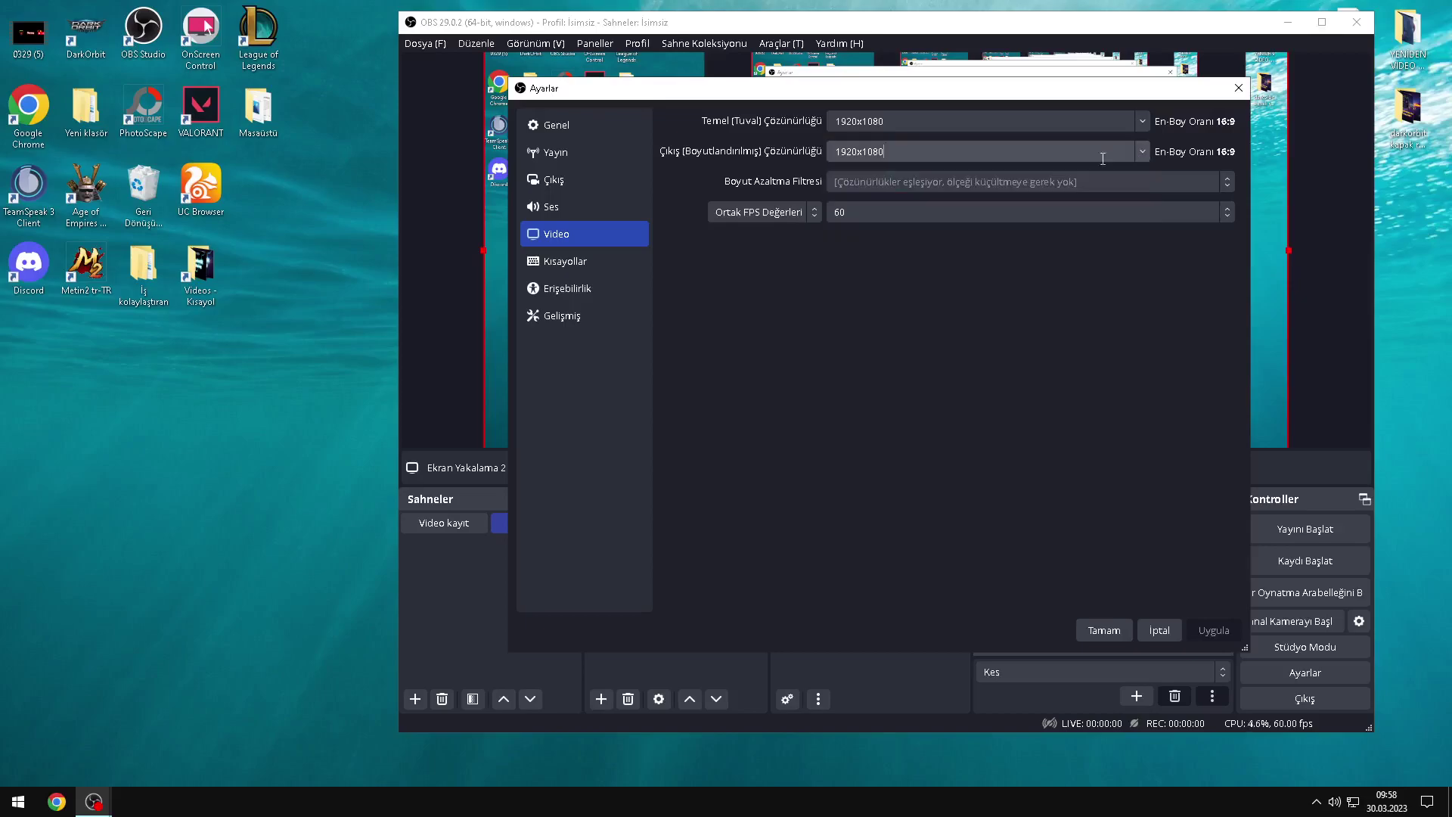
Step: Keep the frame rate at 60 FPS in common values mode, then move to Audio settings
left_click(841, 215)
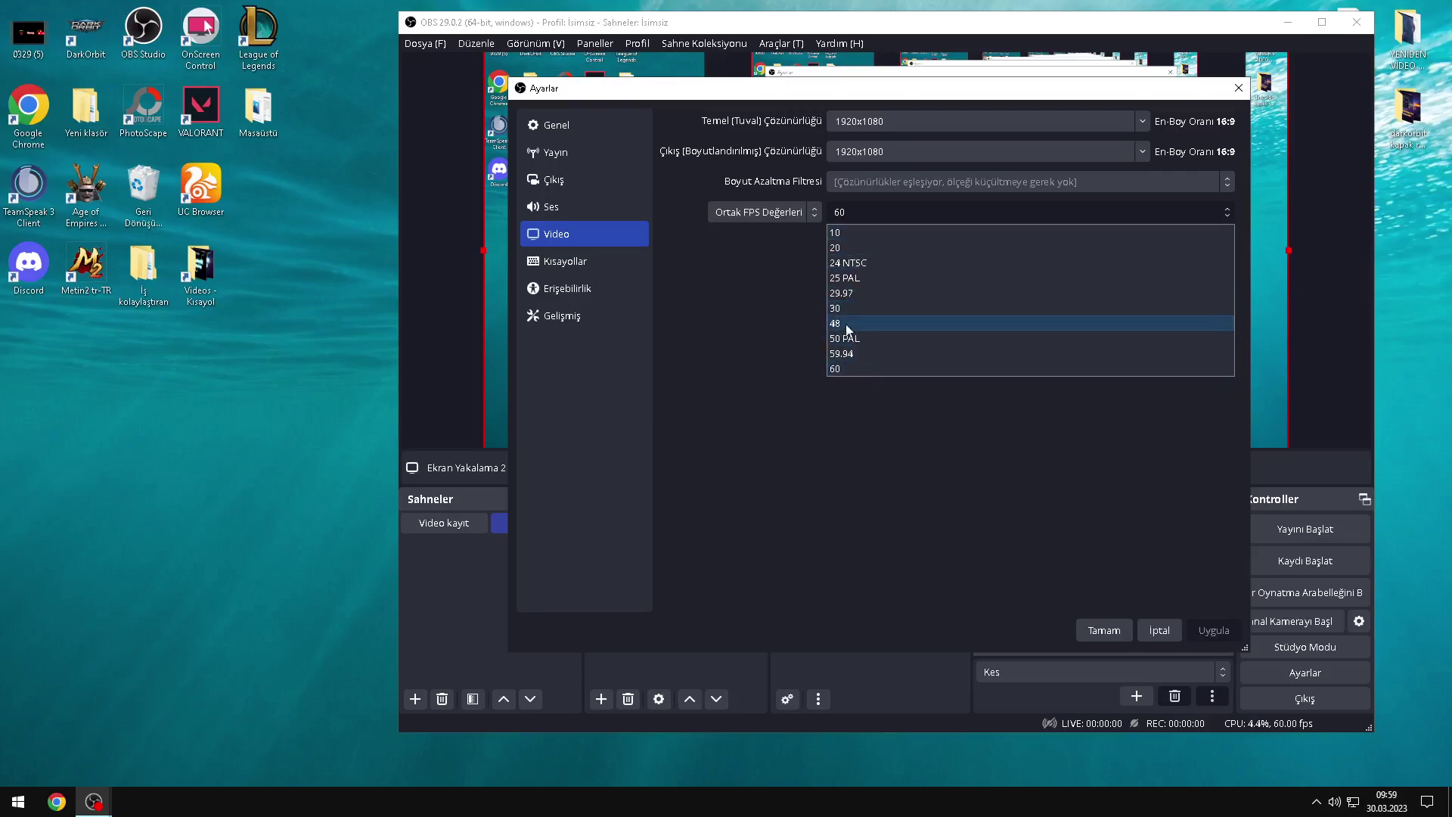
left_click(779, 217)
left_click(777, 214)
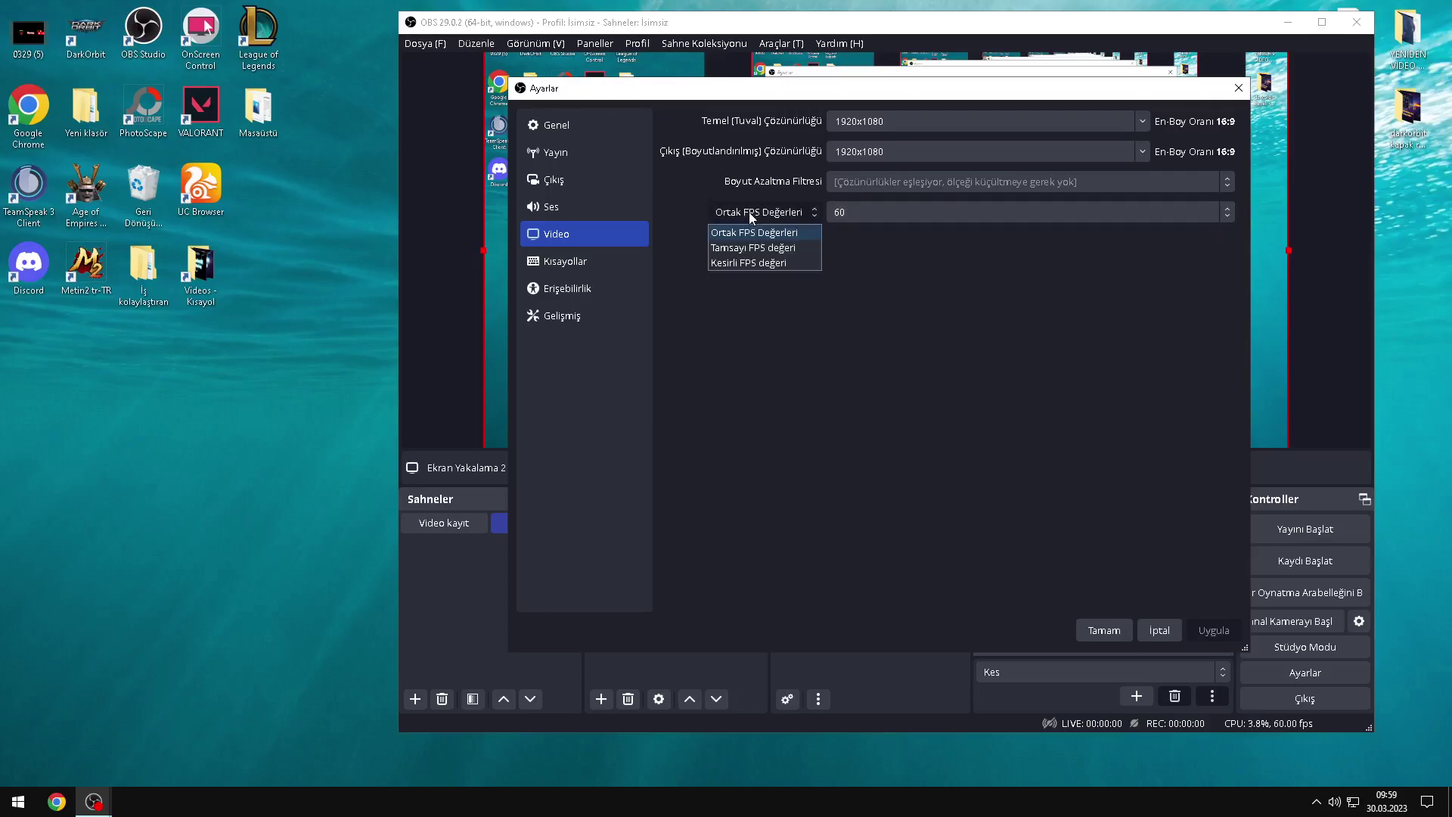
left_click(751, 215)
left_click(847, 214)
left_click(850, 216)
left_click(847, 212)
left_click(843, 215)
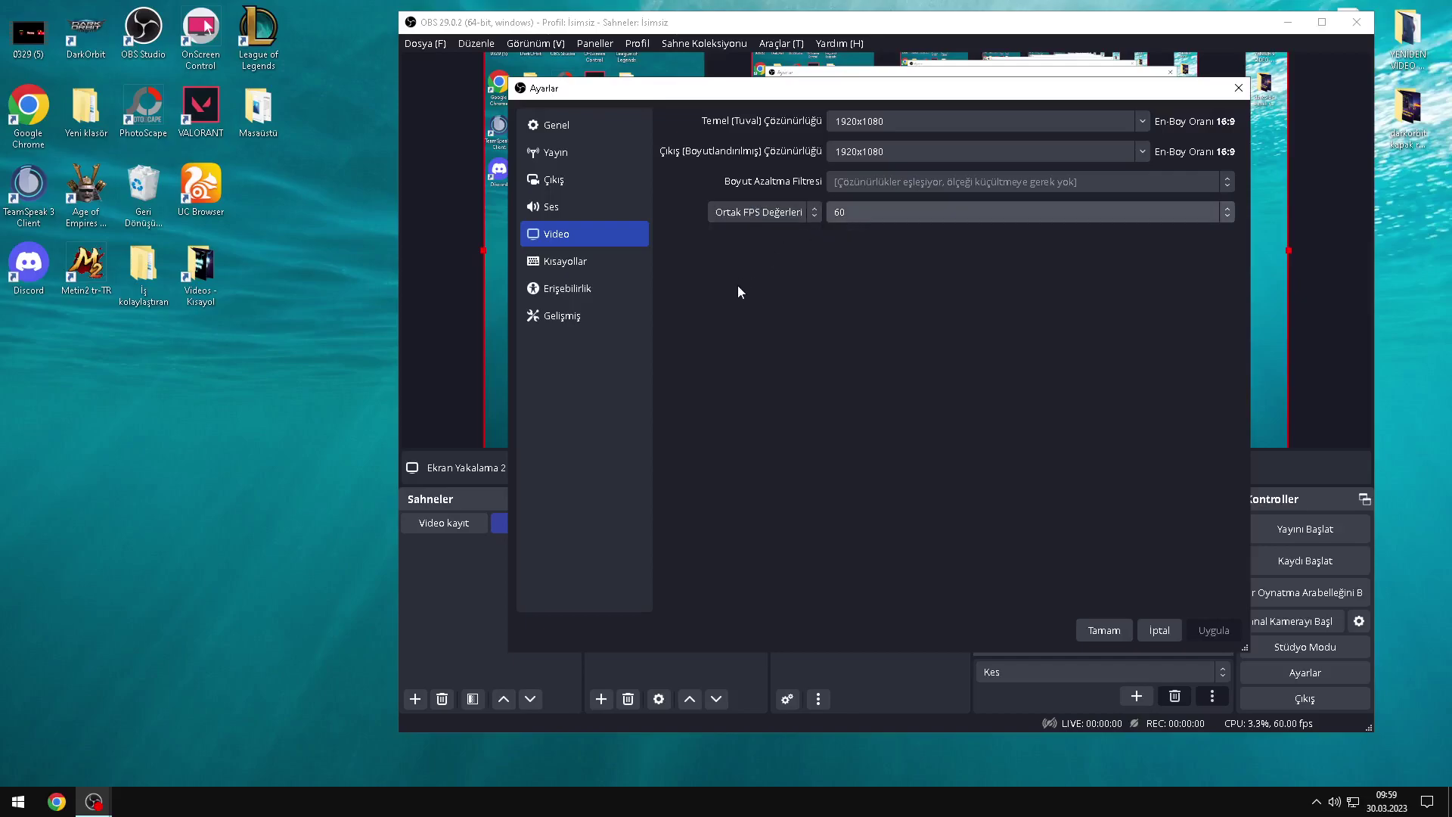
left_click(863, 213)
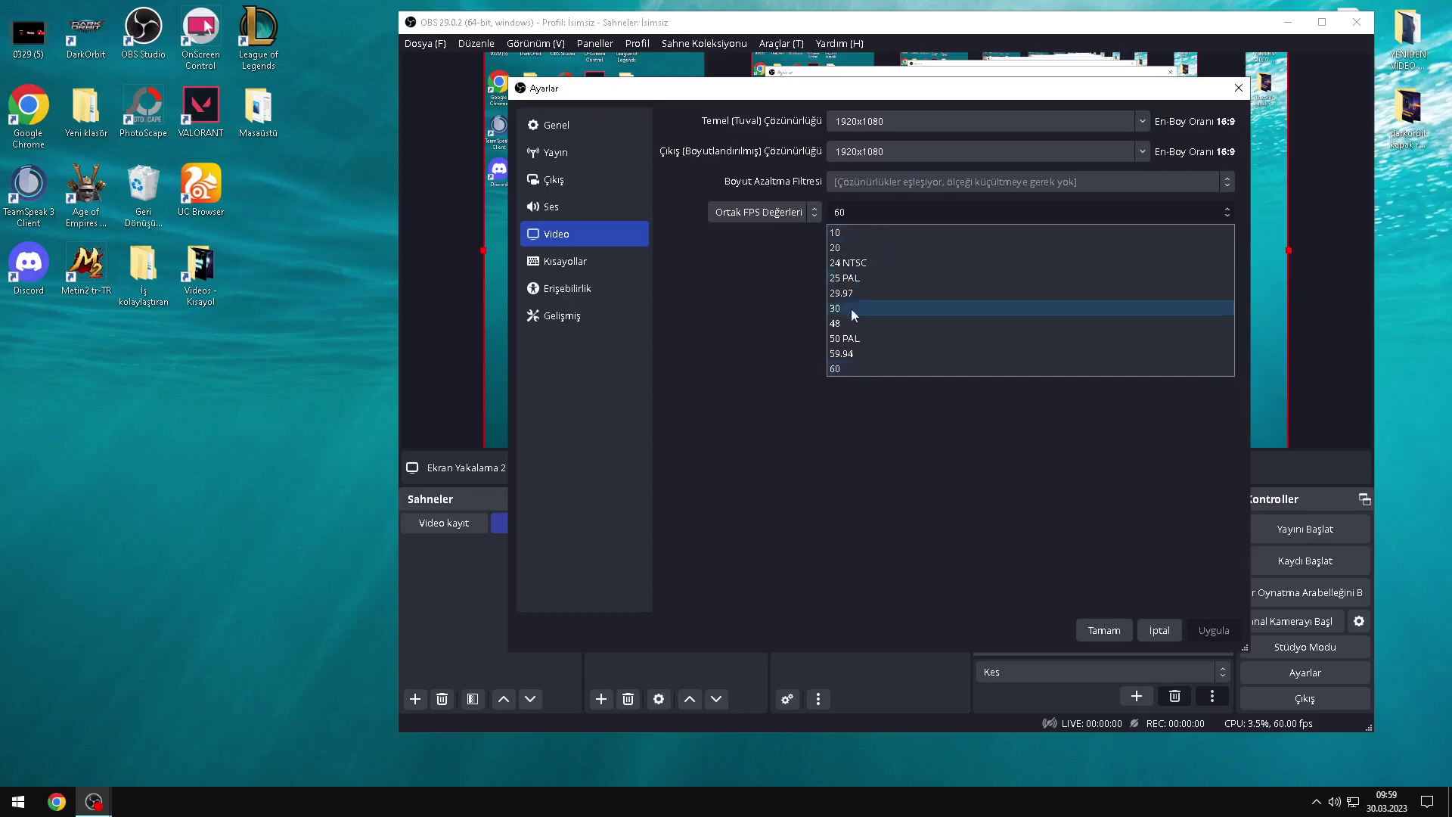
left_click(848, 212)
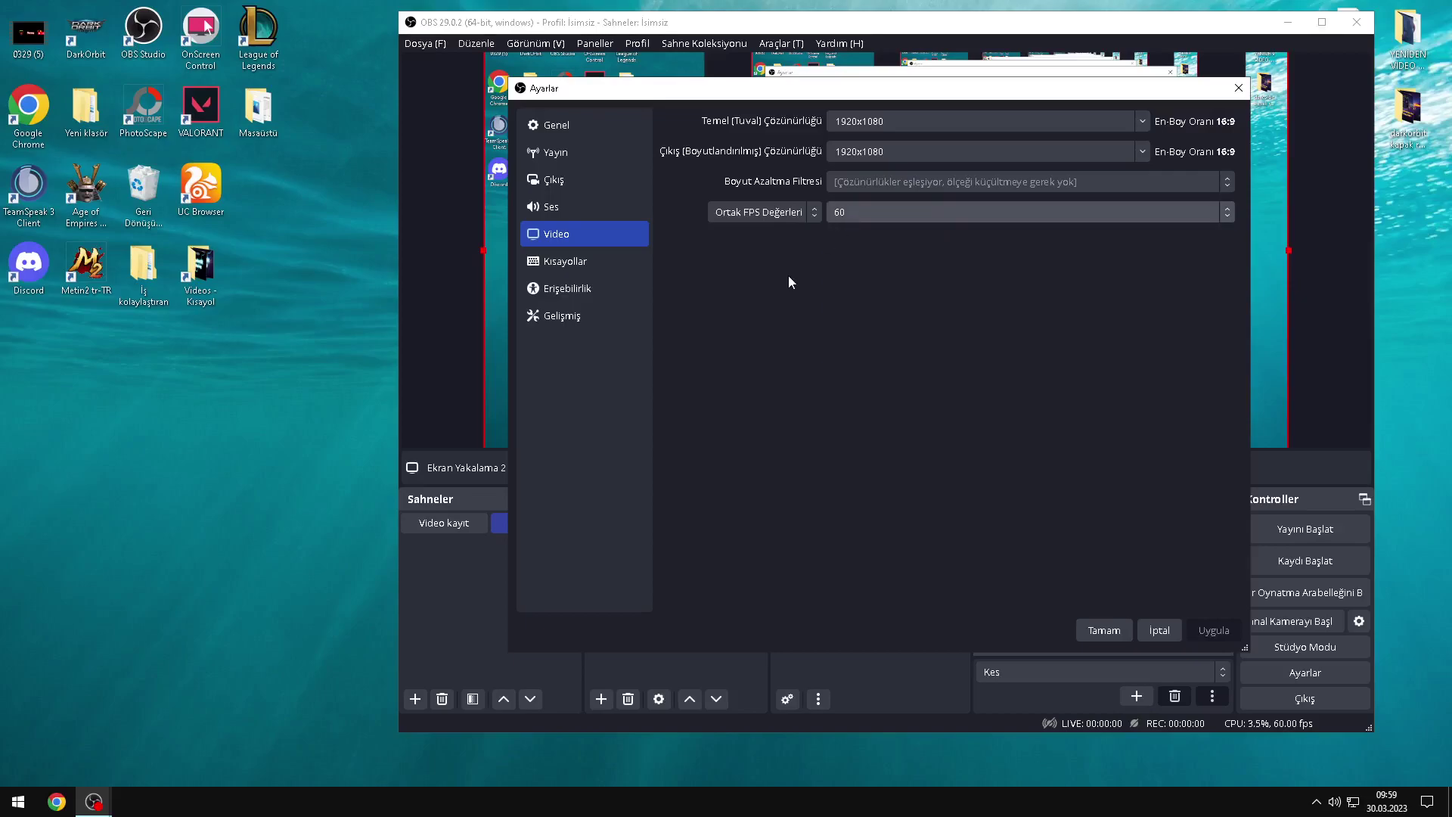
left_click(879, 219)
left_click(855, 206)
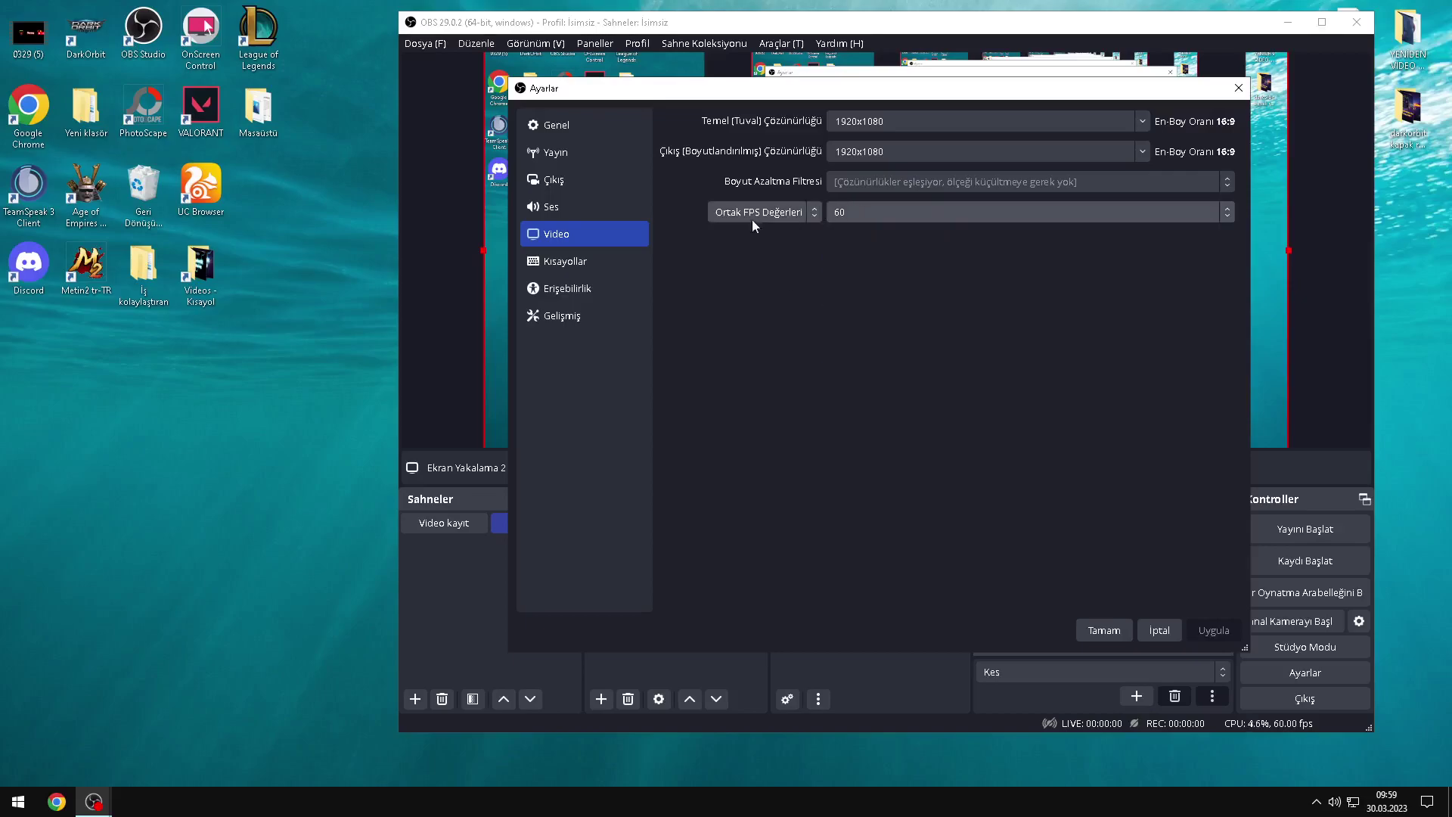
left_click(556, 211)
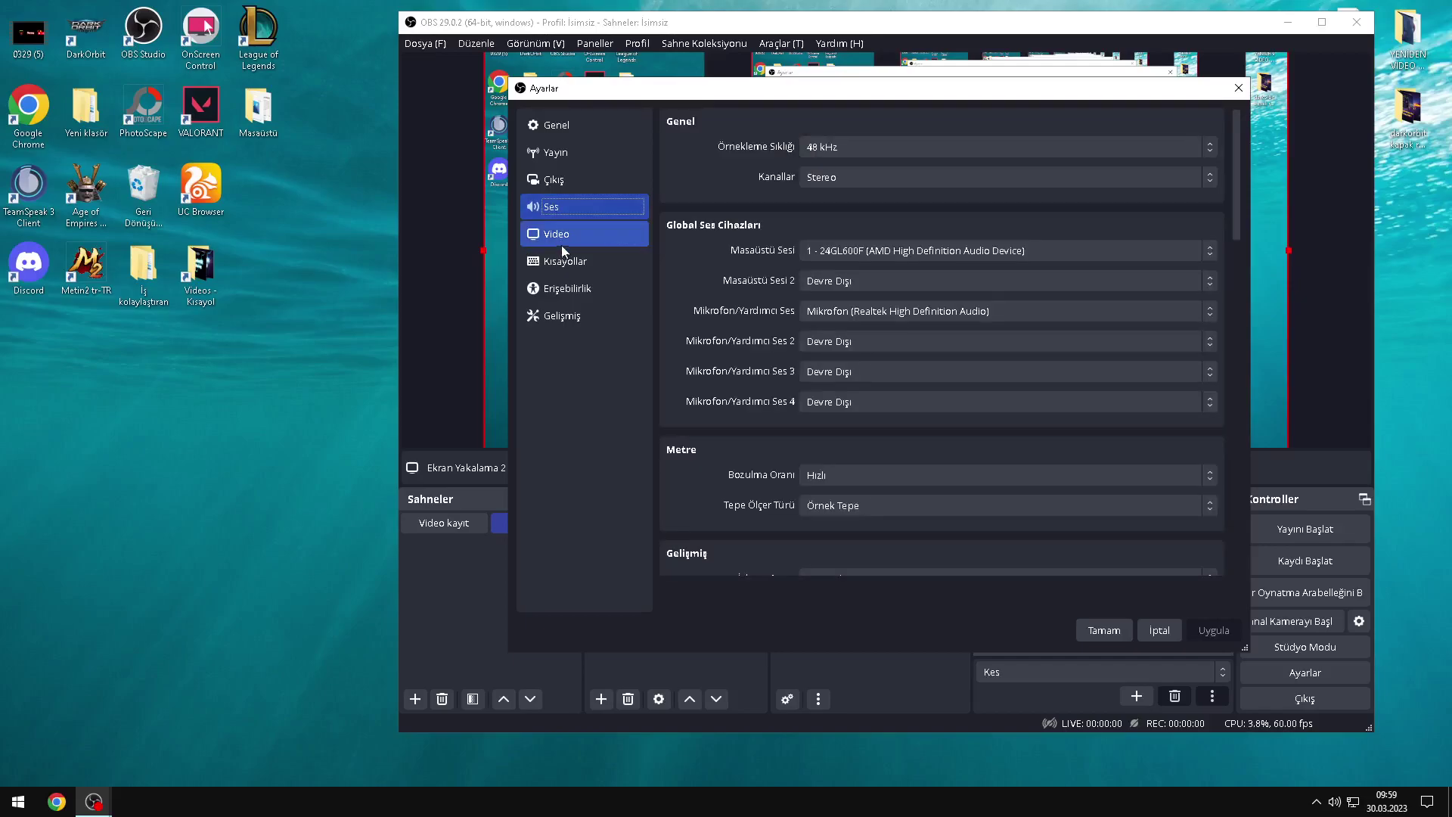
Step: Leave the sample rate at 48 kHz and switch to the Output settings page
left_click(813, 148)
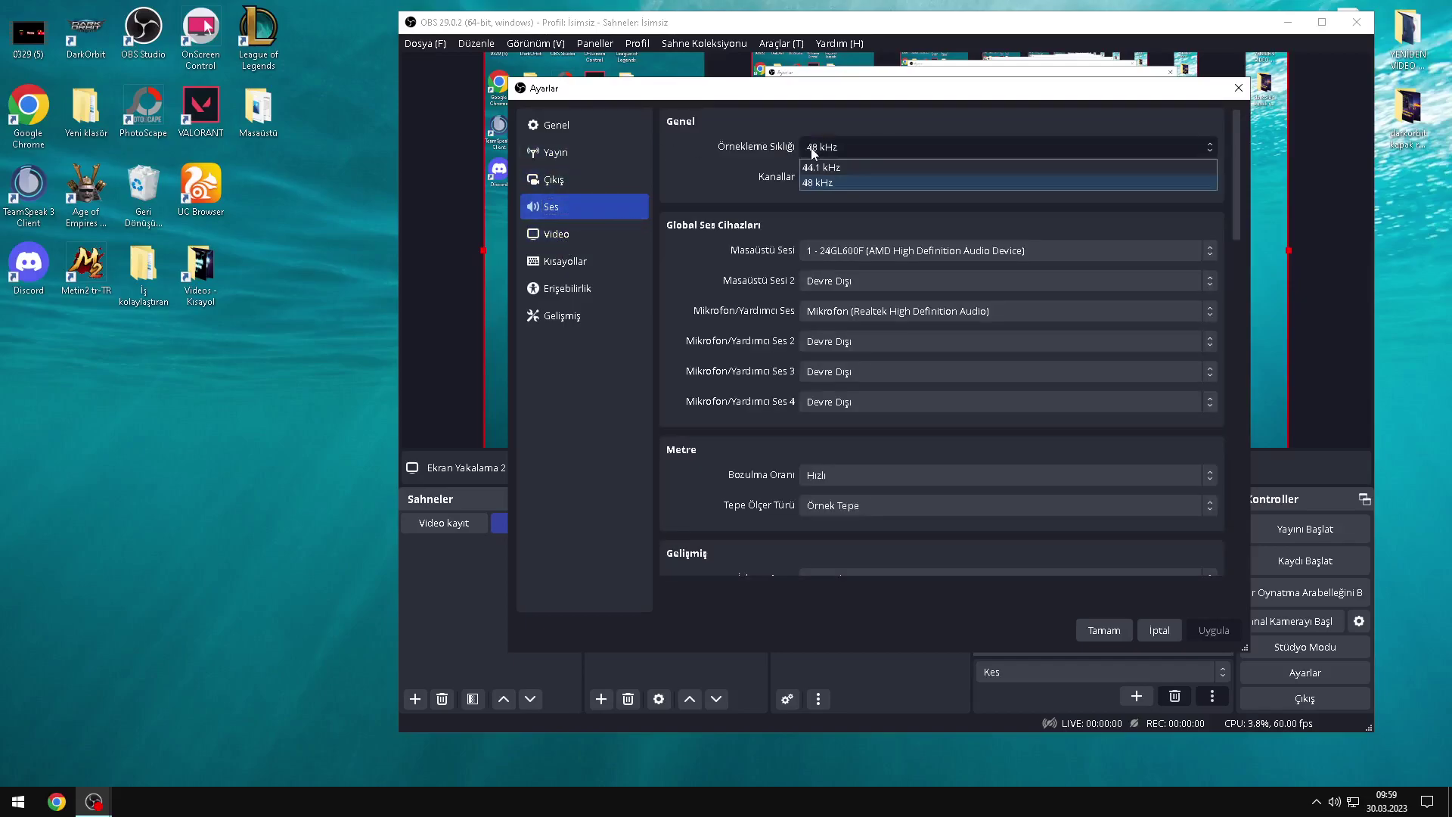
left_click(733, 168)
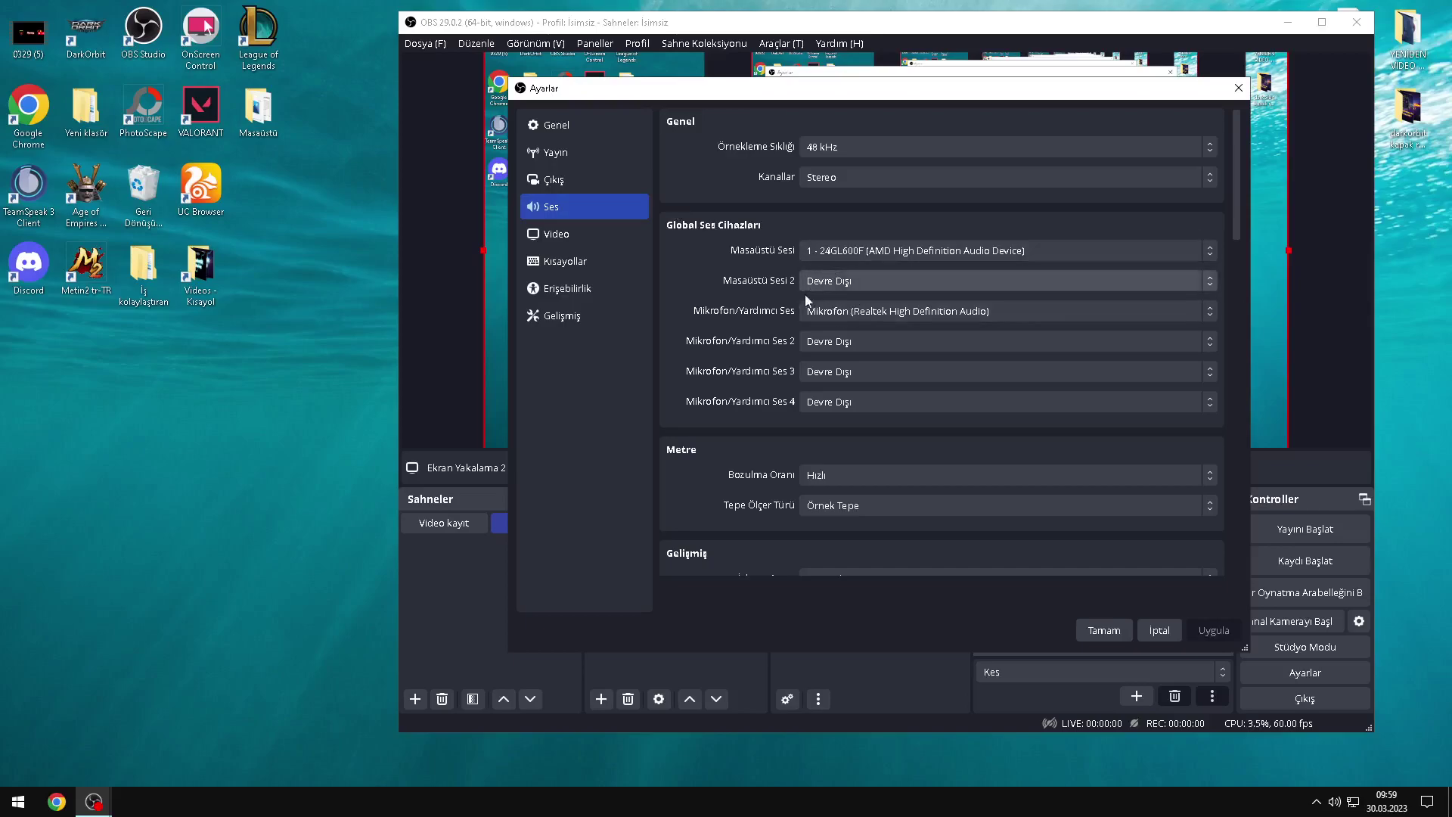
left_click_drag(790, 90, 510, 68)
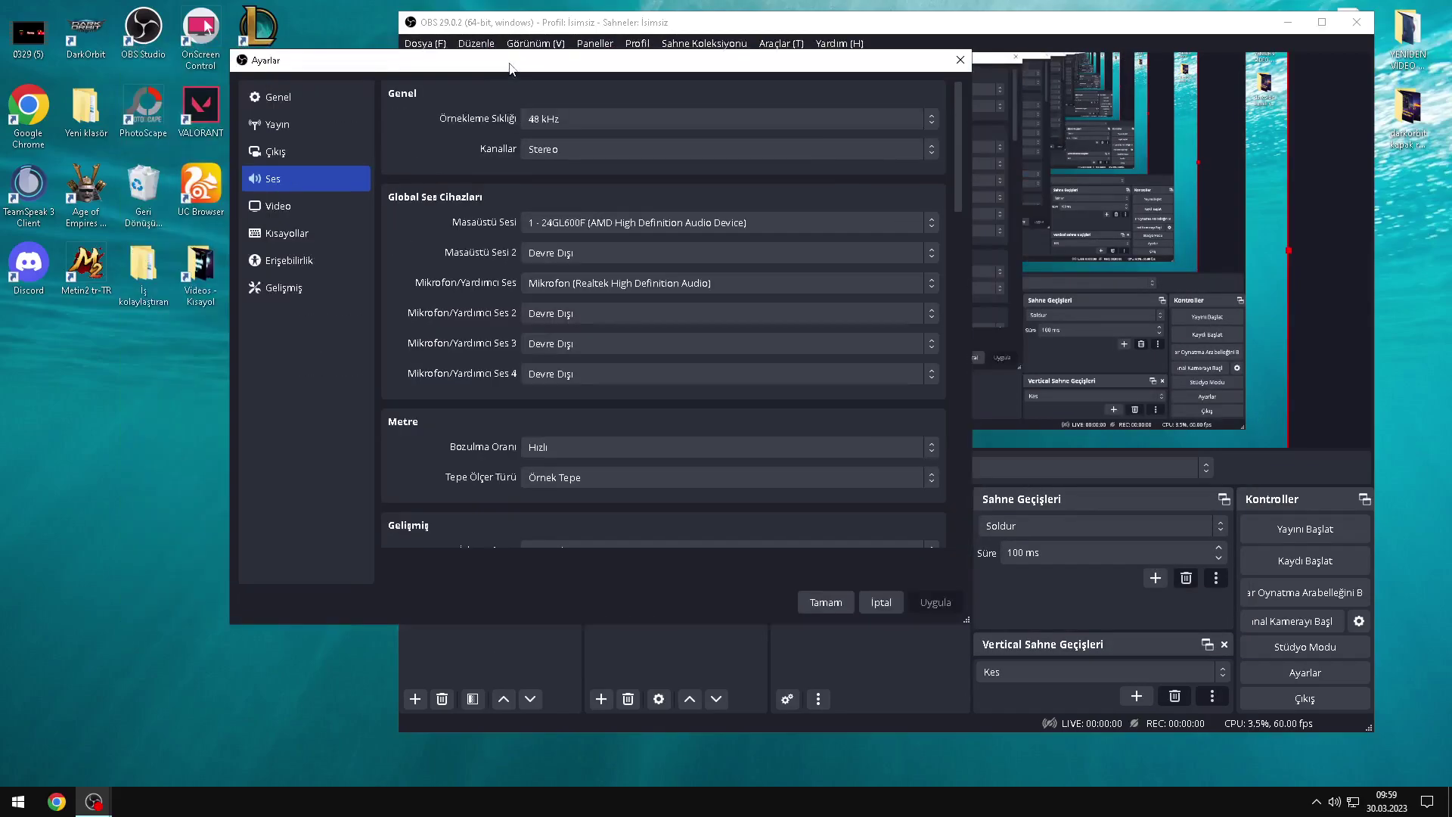
left_click(294, 154)
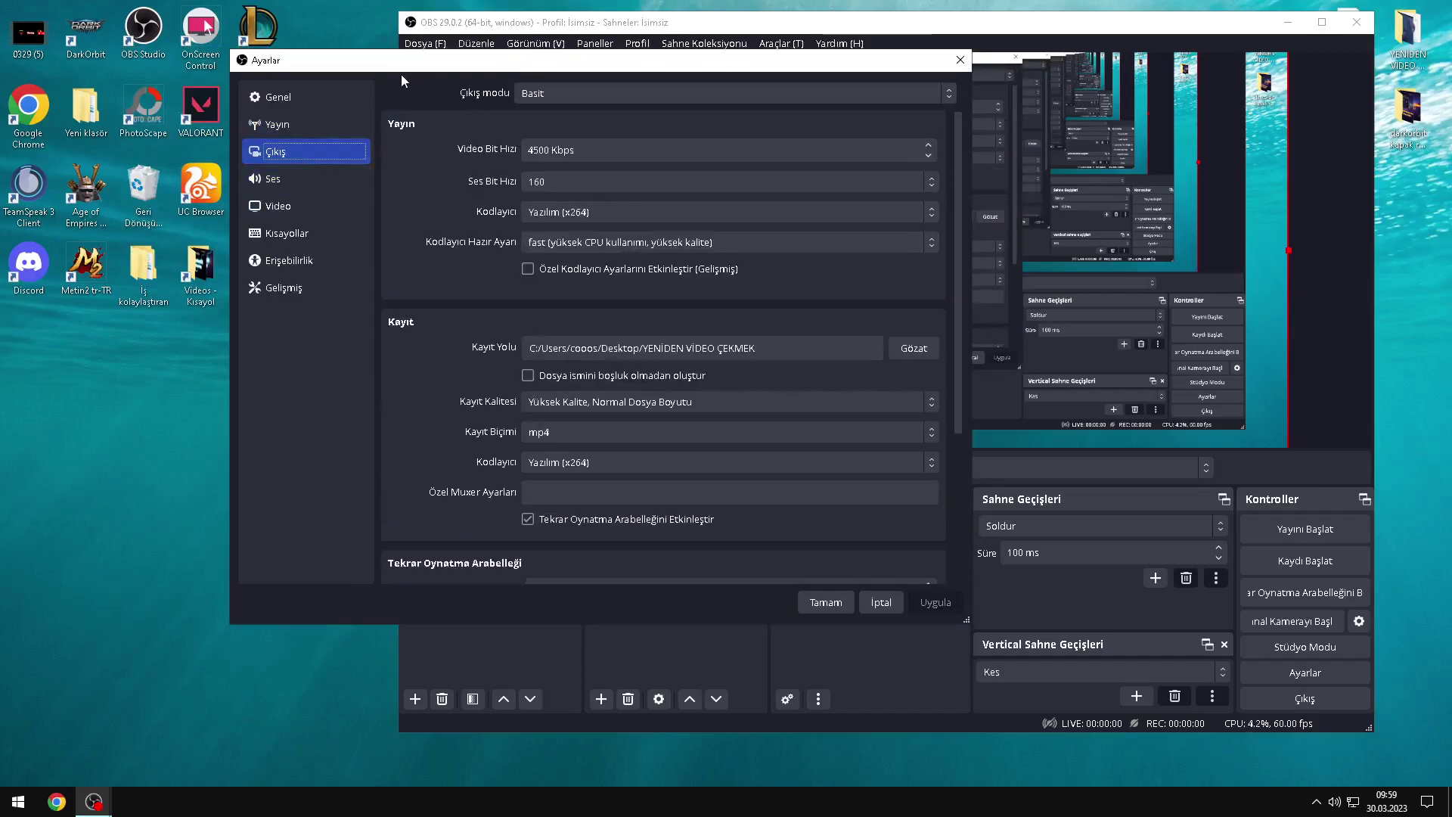
Step: Keep the output mode at Basit (Simple)
left_click_drag(403, 68, 601, 82)
left_click(723, 111)
left_click(731, 114)
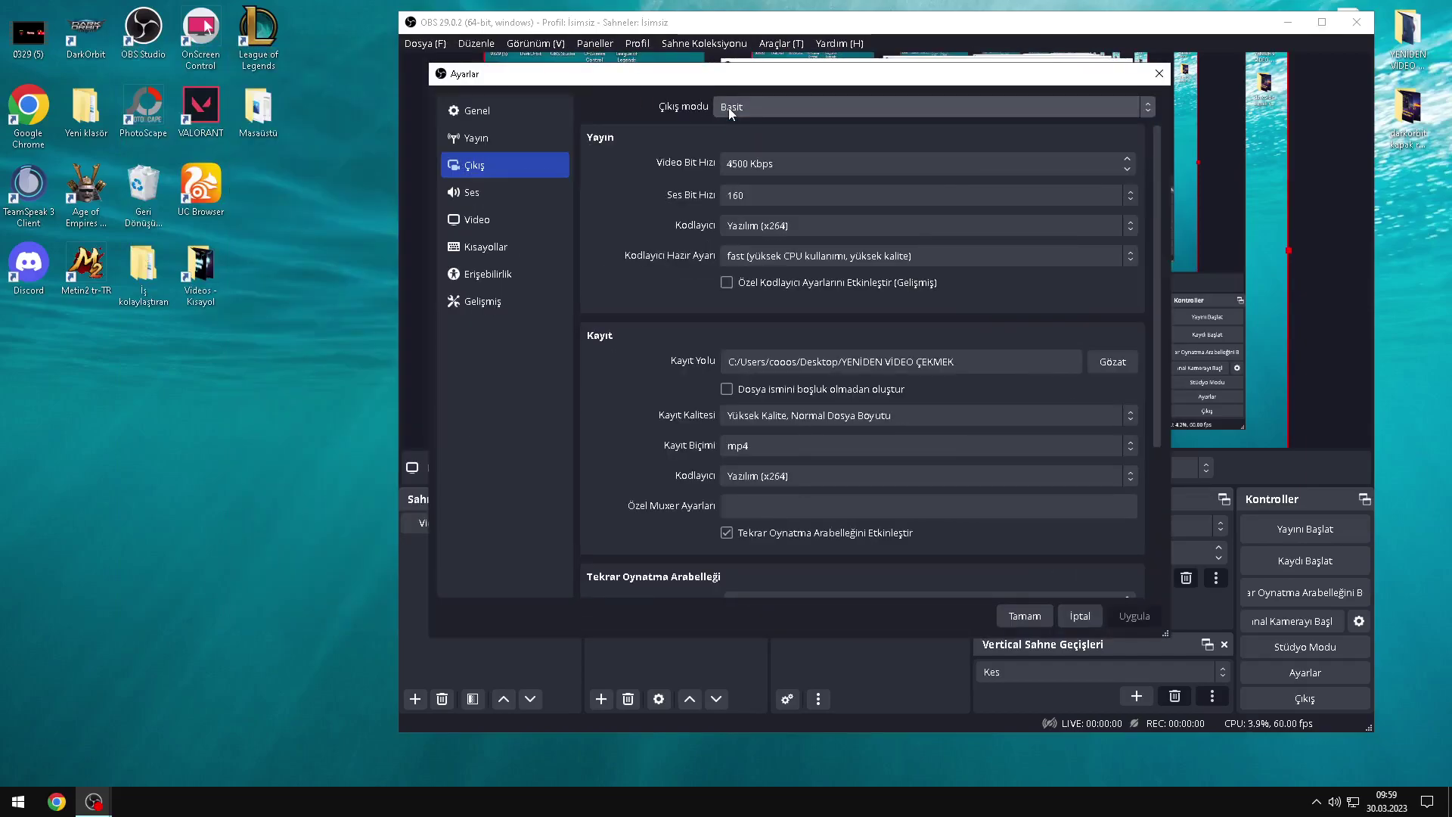
scroll(696, 177, "down", 2)
scroll(681, 208, "up", 3)
Step: Leave recording quality unchanged and edit the streaming video bitrate to 4500 Kbps
left_click(806, 417)
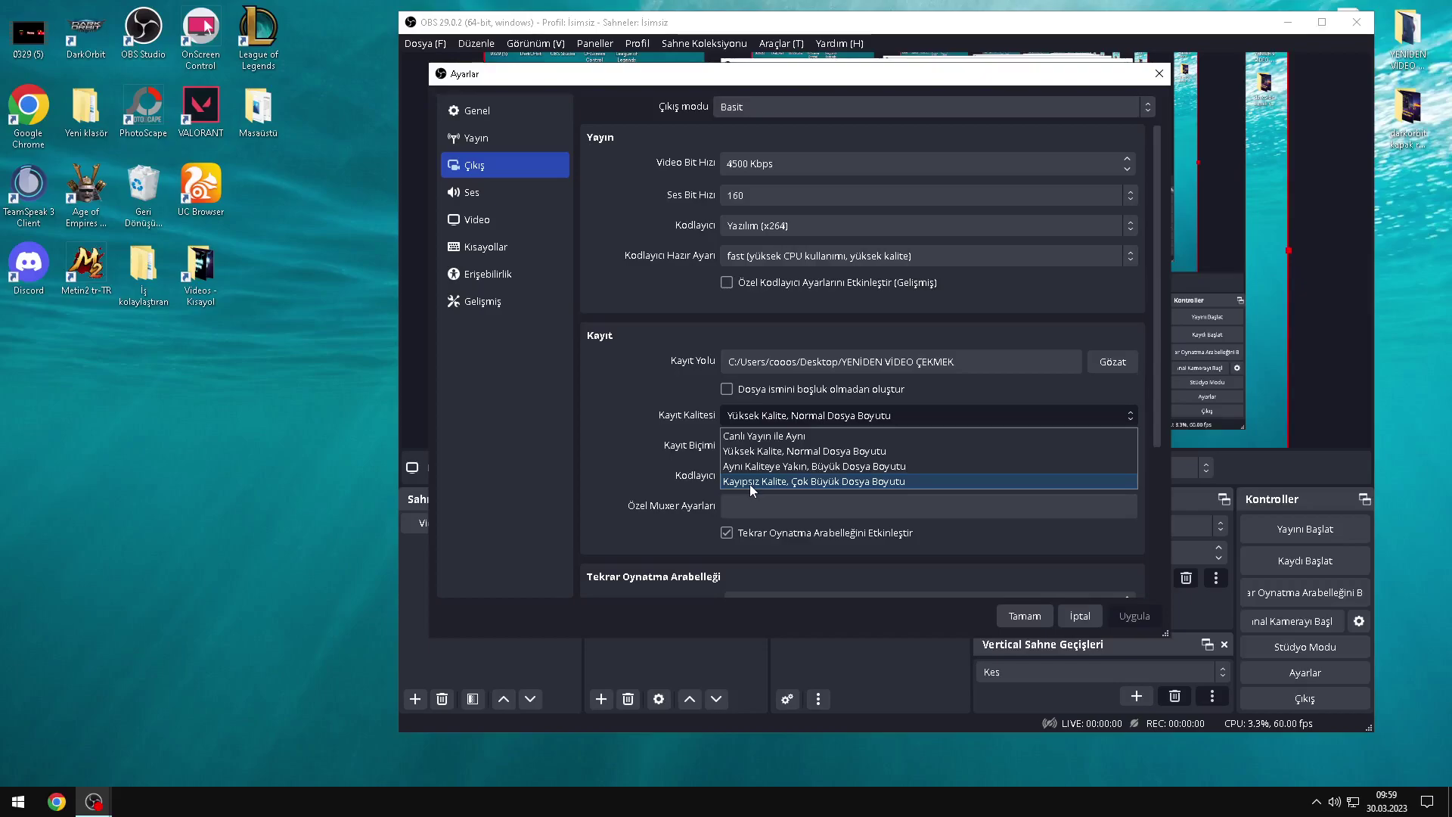
left_click(757, 419)
left_click(757, 419)
left_click(758, 415)
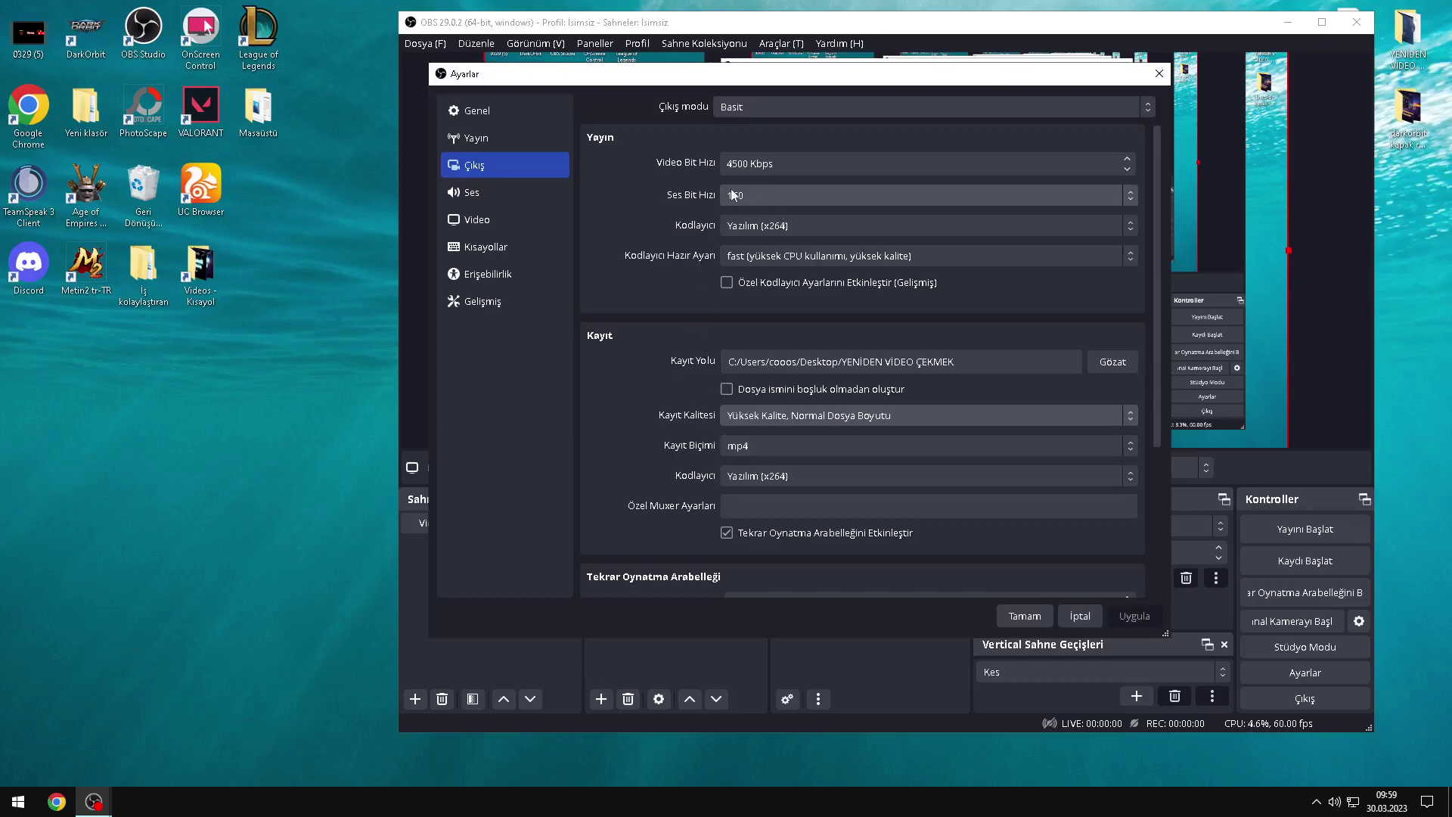
left_click(739, 165)
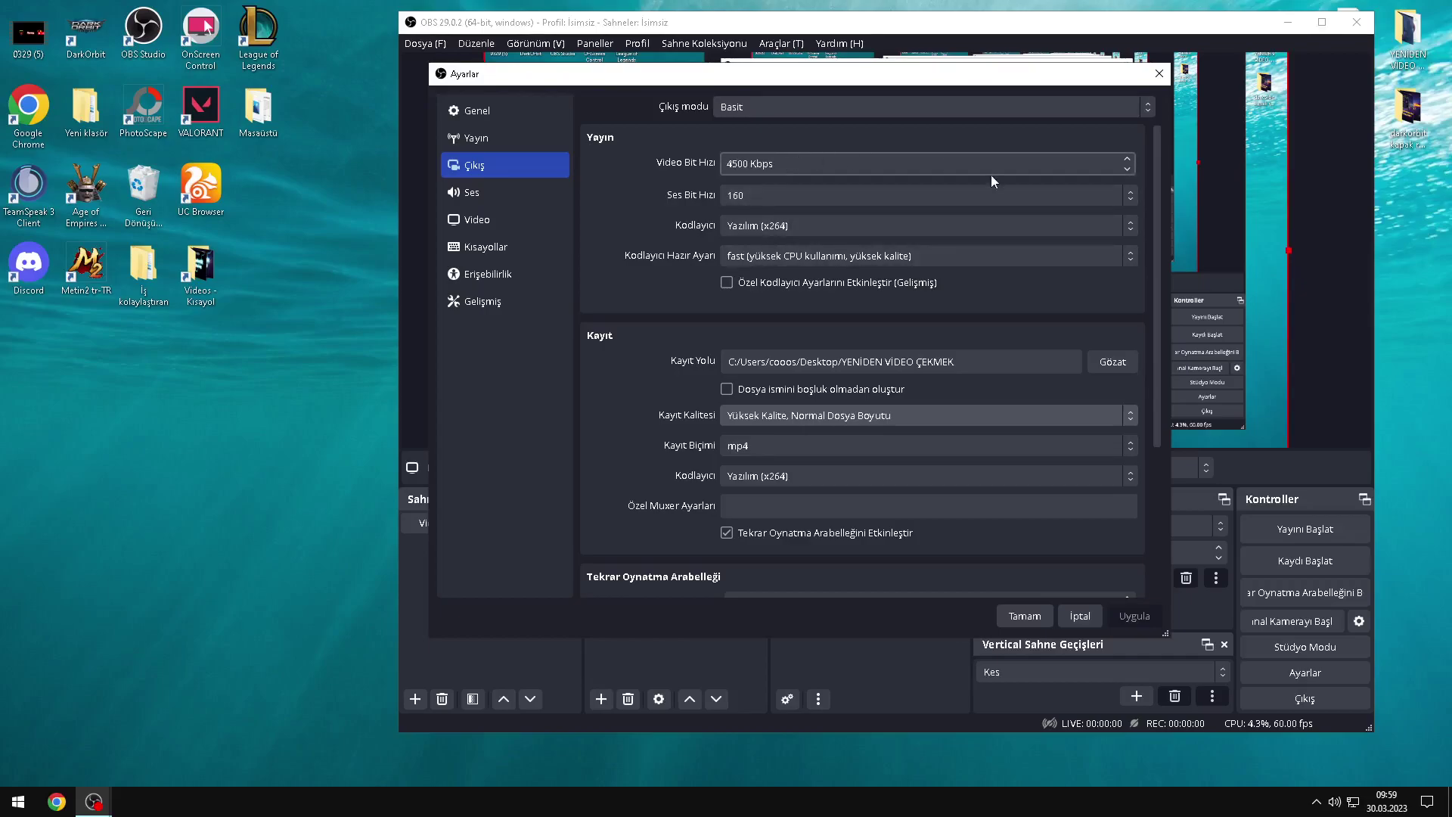
left_click(732, 165)
key("BackSpace")
type("4")
left_click(753, 200)
left_click(753, 197)
left_click(753, 197)
left_click(753, 197)
left_click(755, 226)
left_click(755, 226)
left_click(764, 231)
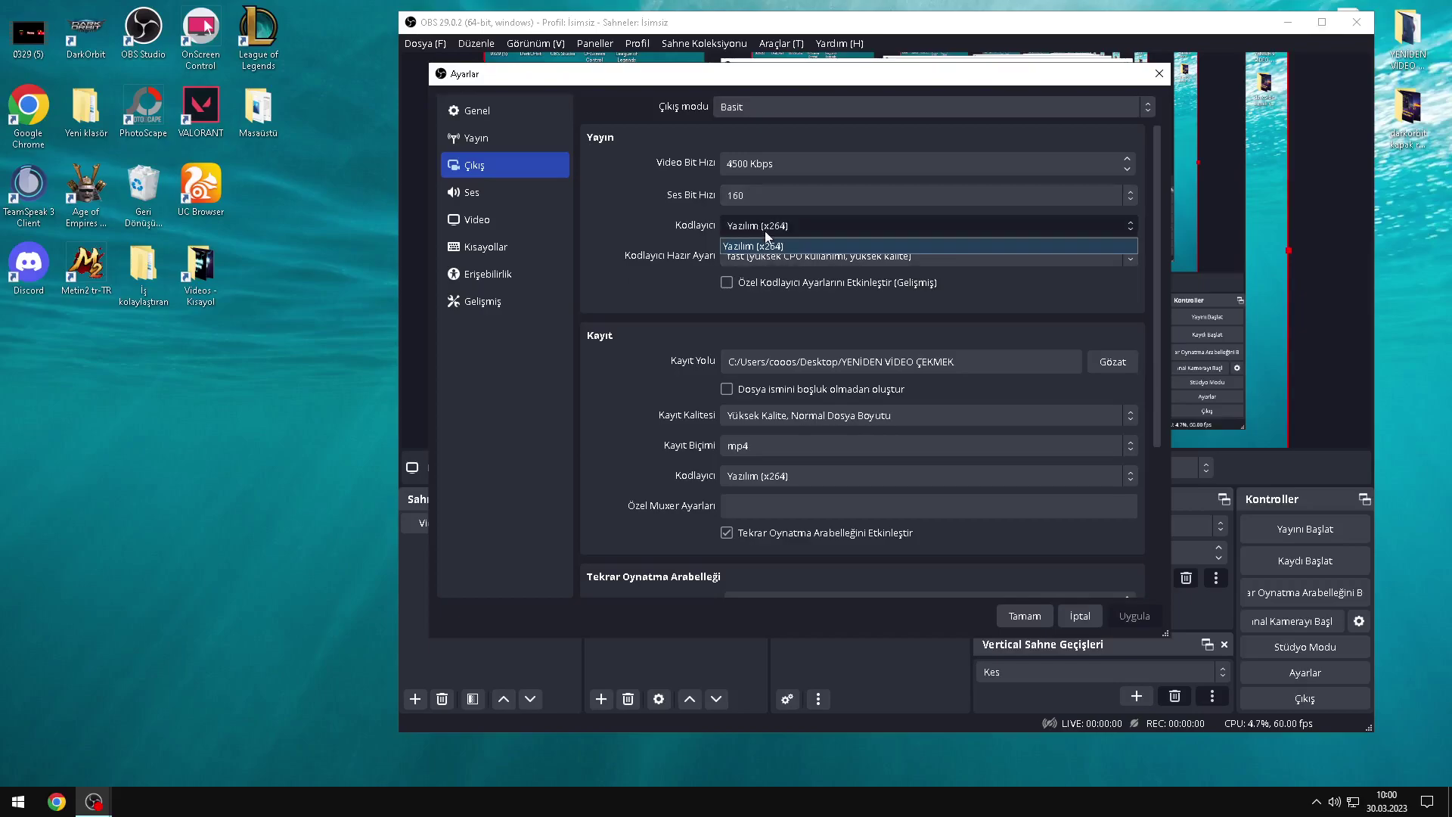
left_click(681, 229)
left_click(769, 257)
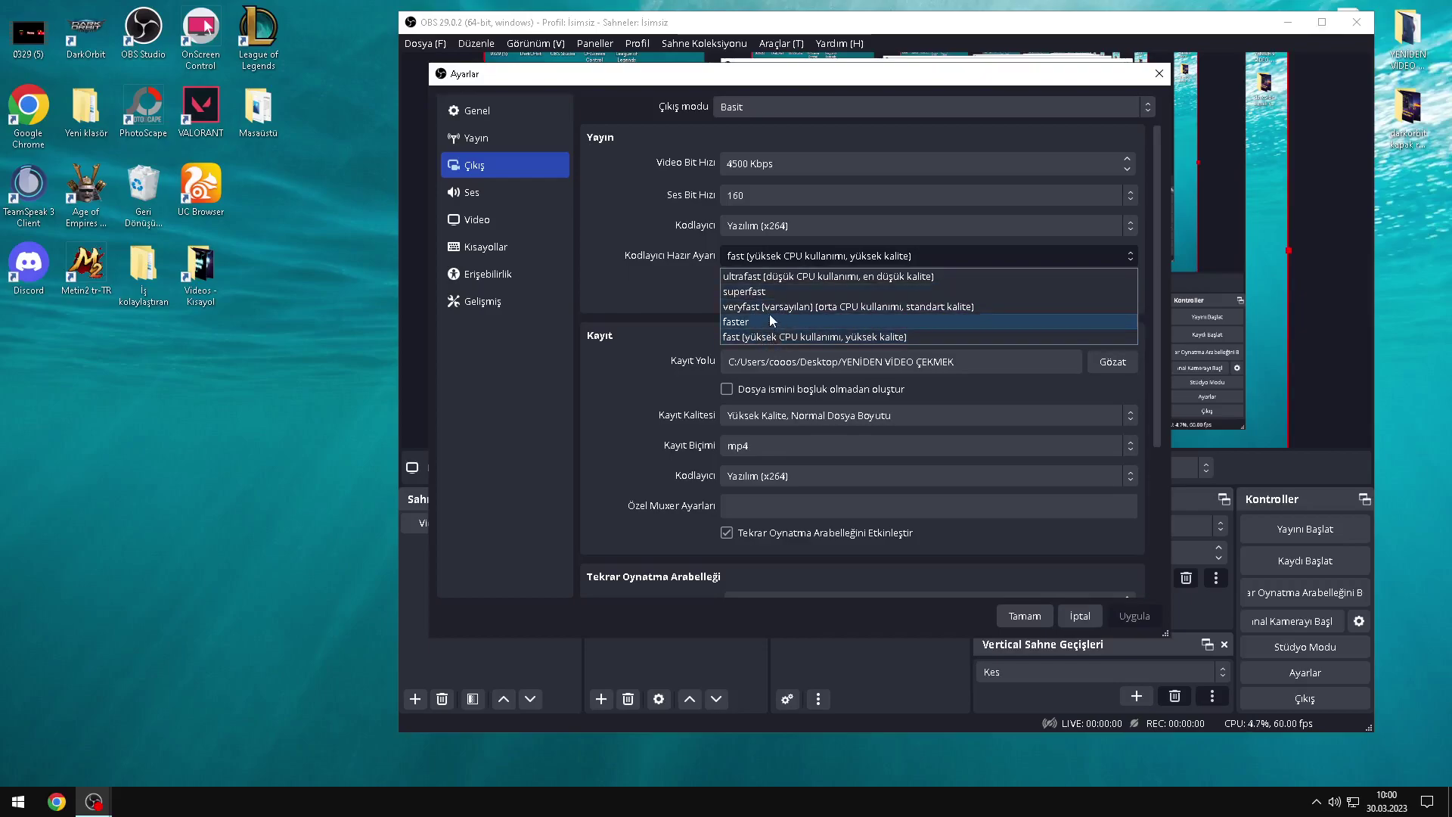
left_click(750, 255)
left_click(750, 255)
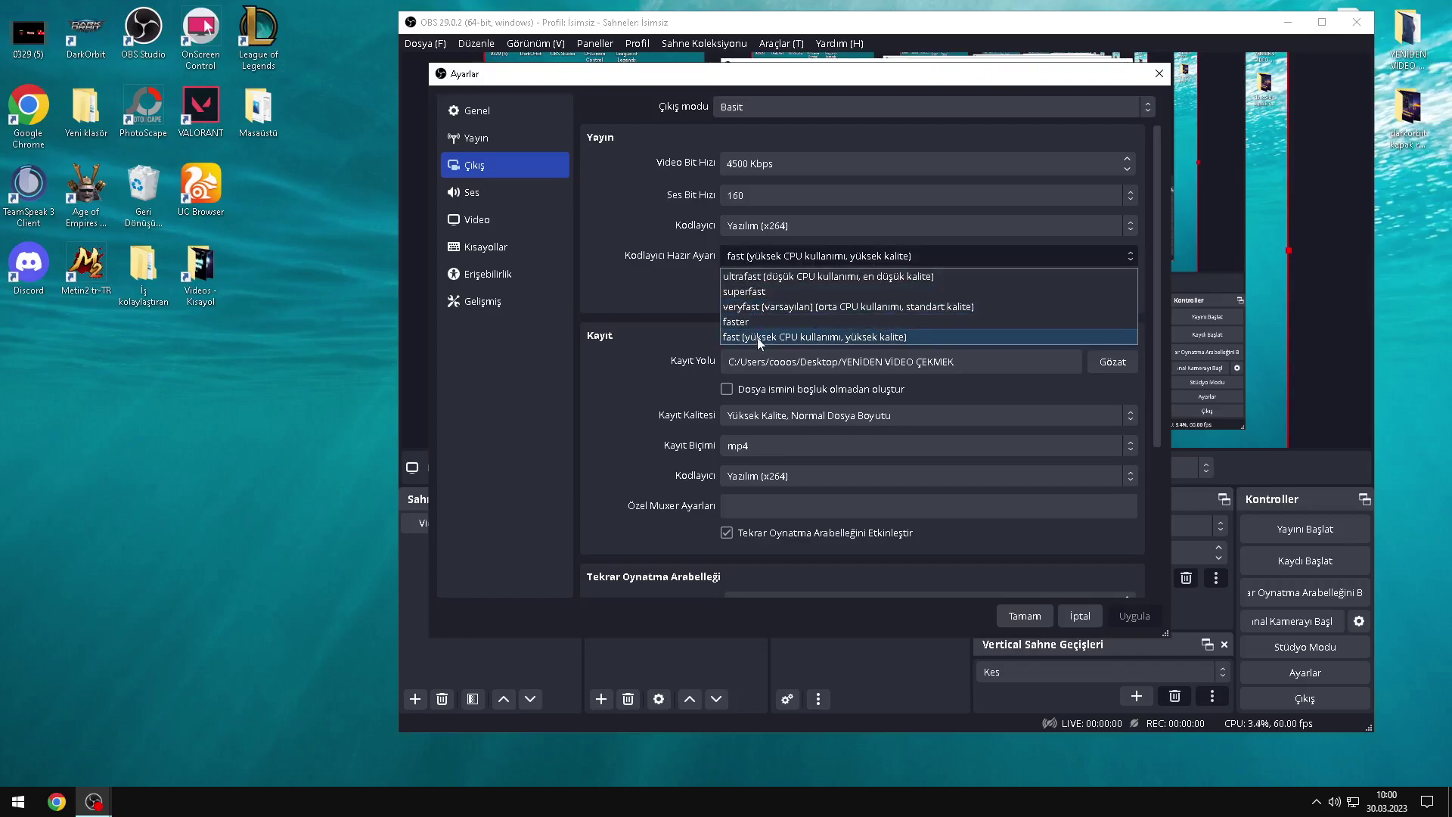
left_click(792, 262)
left_click(791, 257)
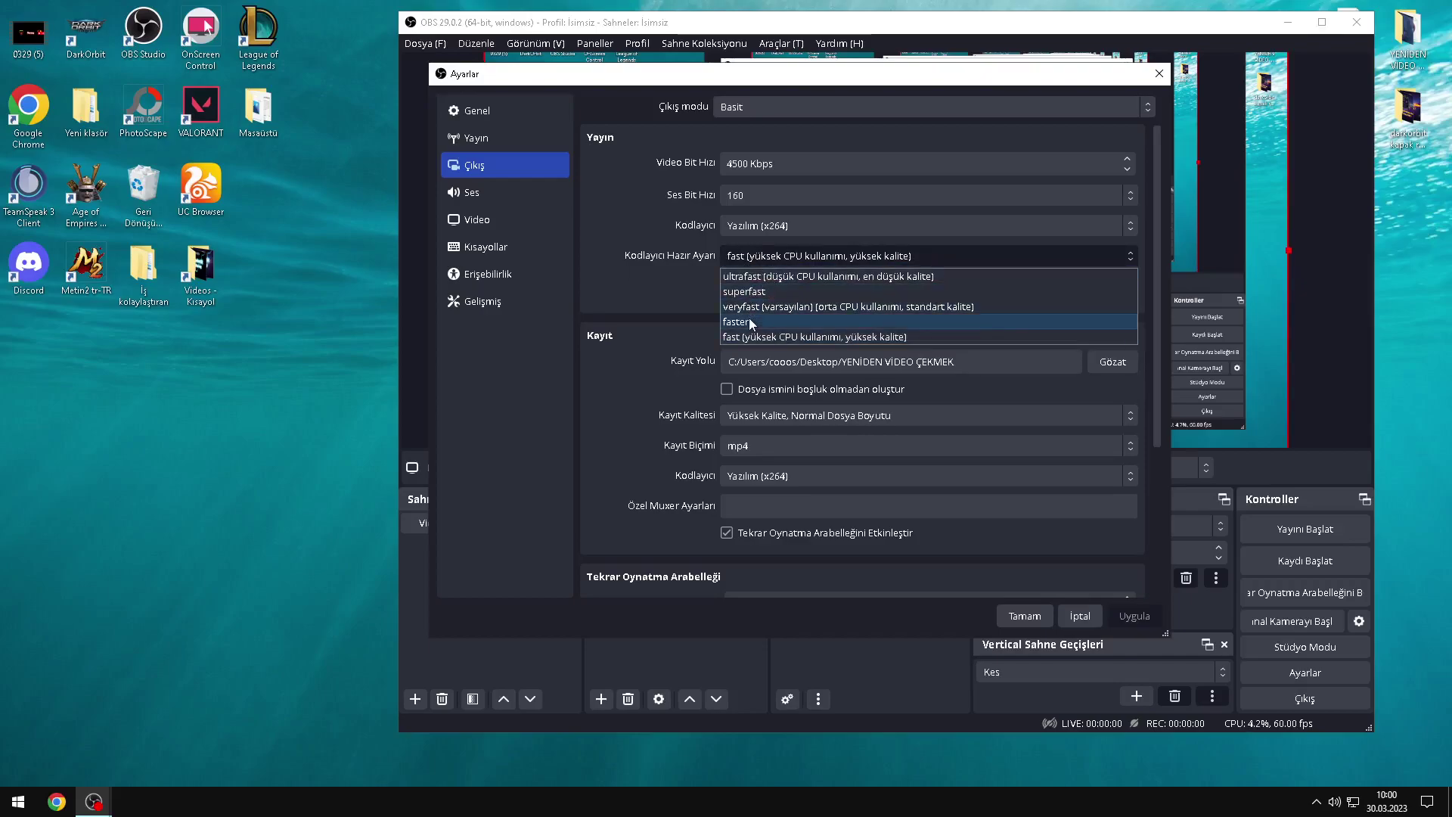
left_click(799, 263)
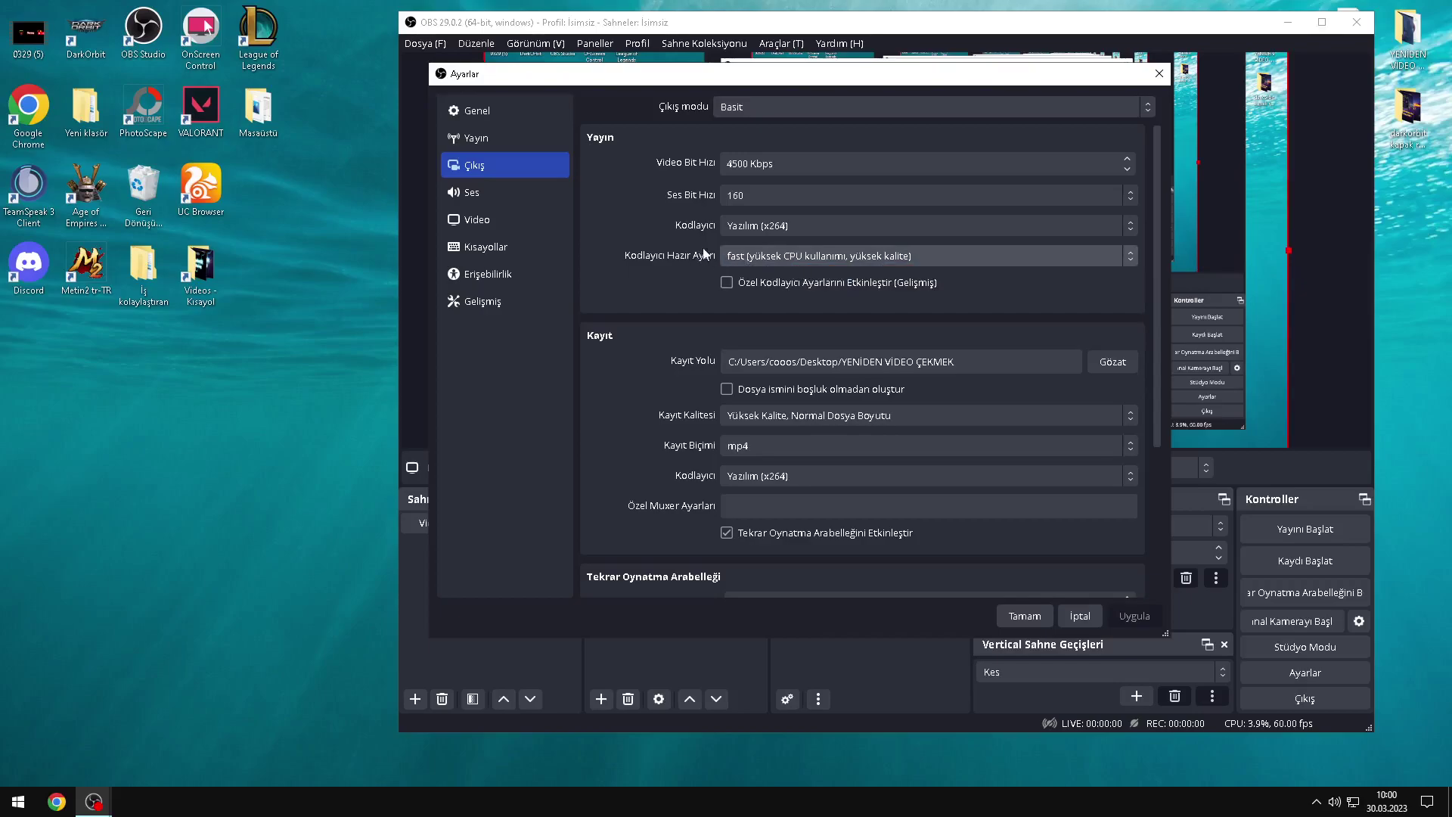
Step: Change the streaming service from Twitch to AfreecaTV using the full service list
left_click(525, 139)
left_click(752, 109)
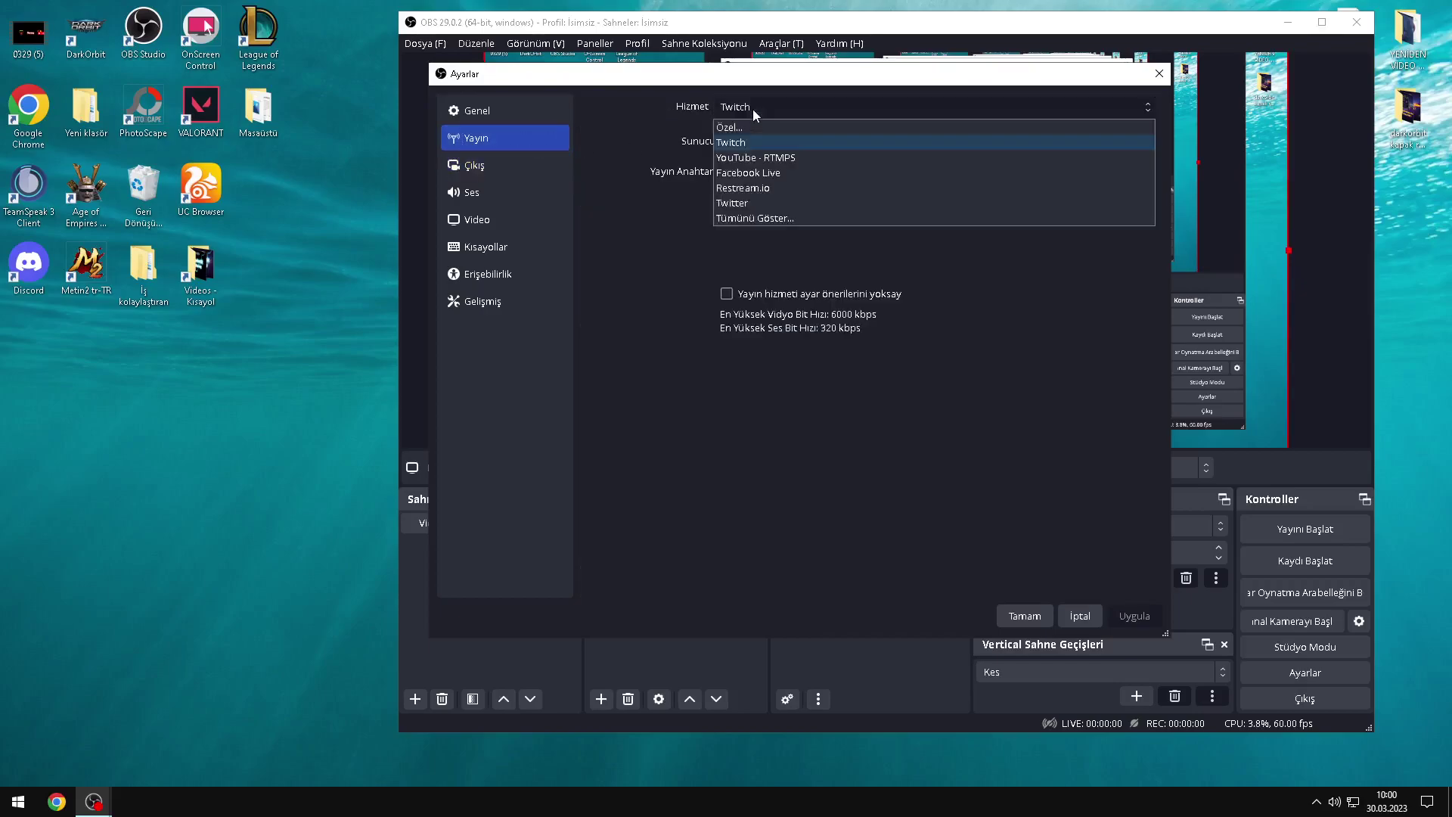
left_click(700, 185)
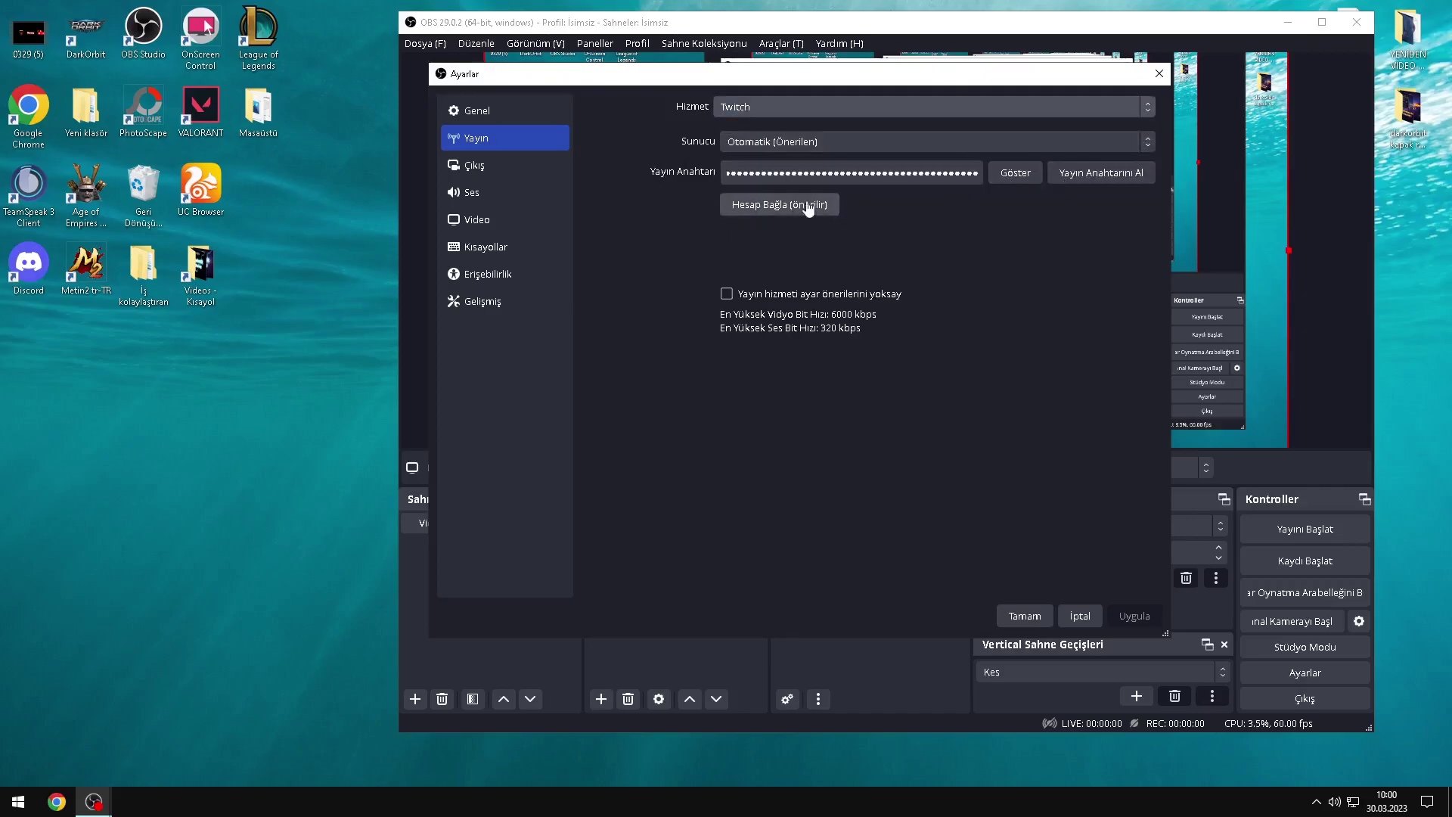
left_click(744, 112)
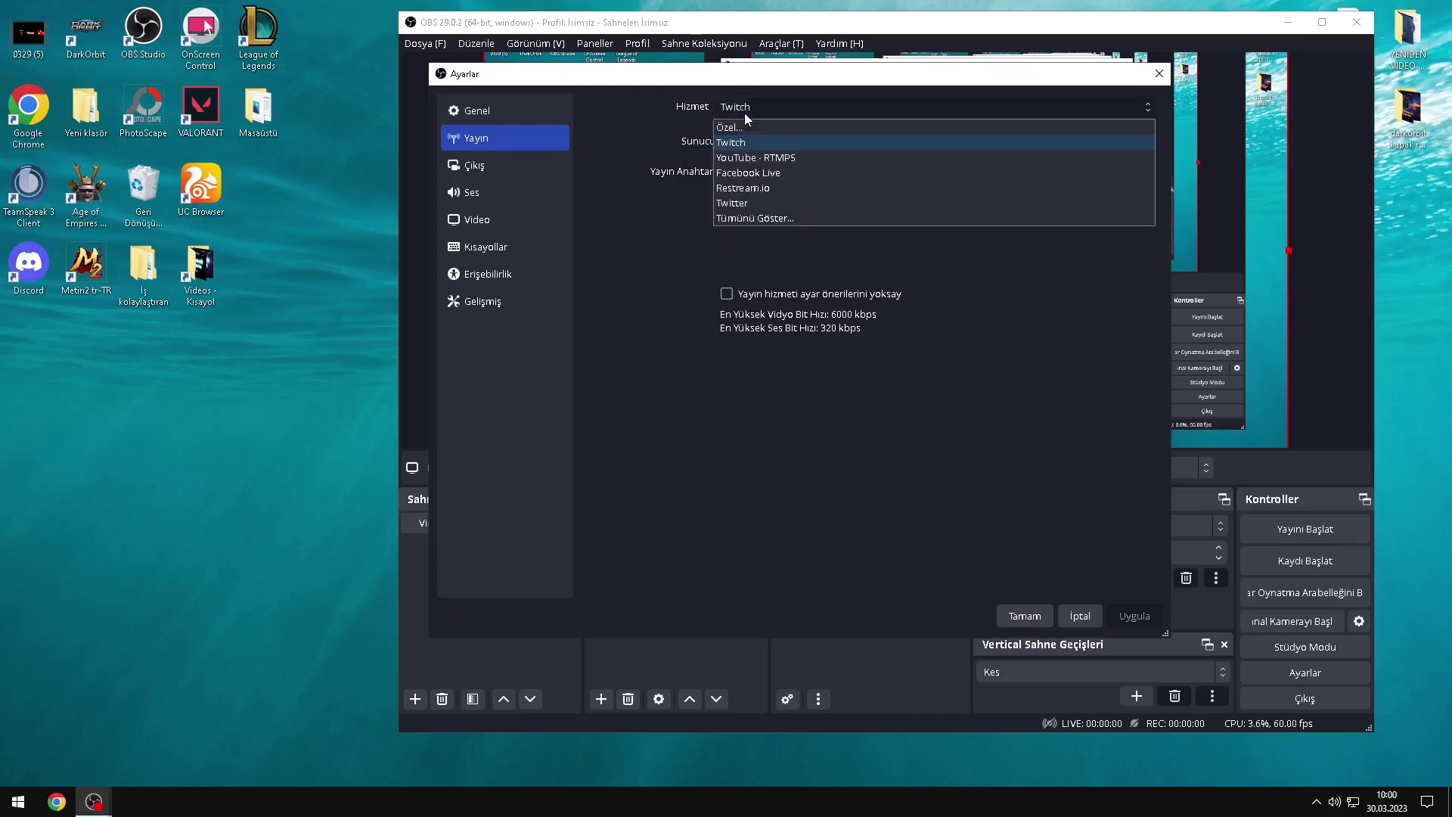
left_click(815, 220)
scroll(905, 257, "down", 18)
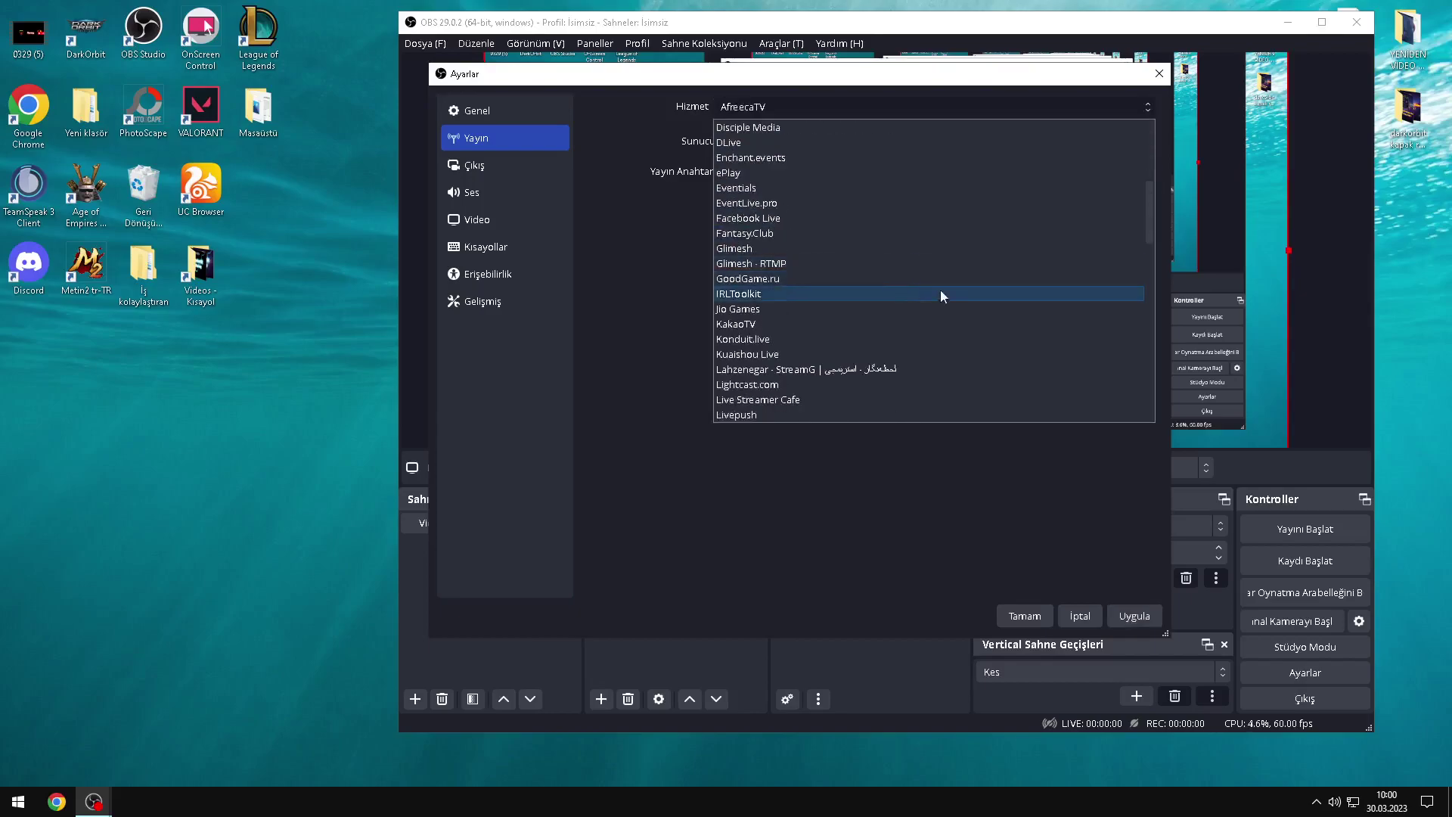
scroll(953, 310, "up", 10)
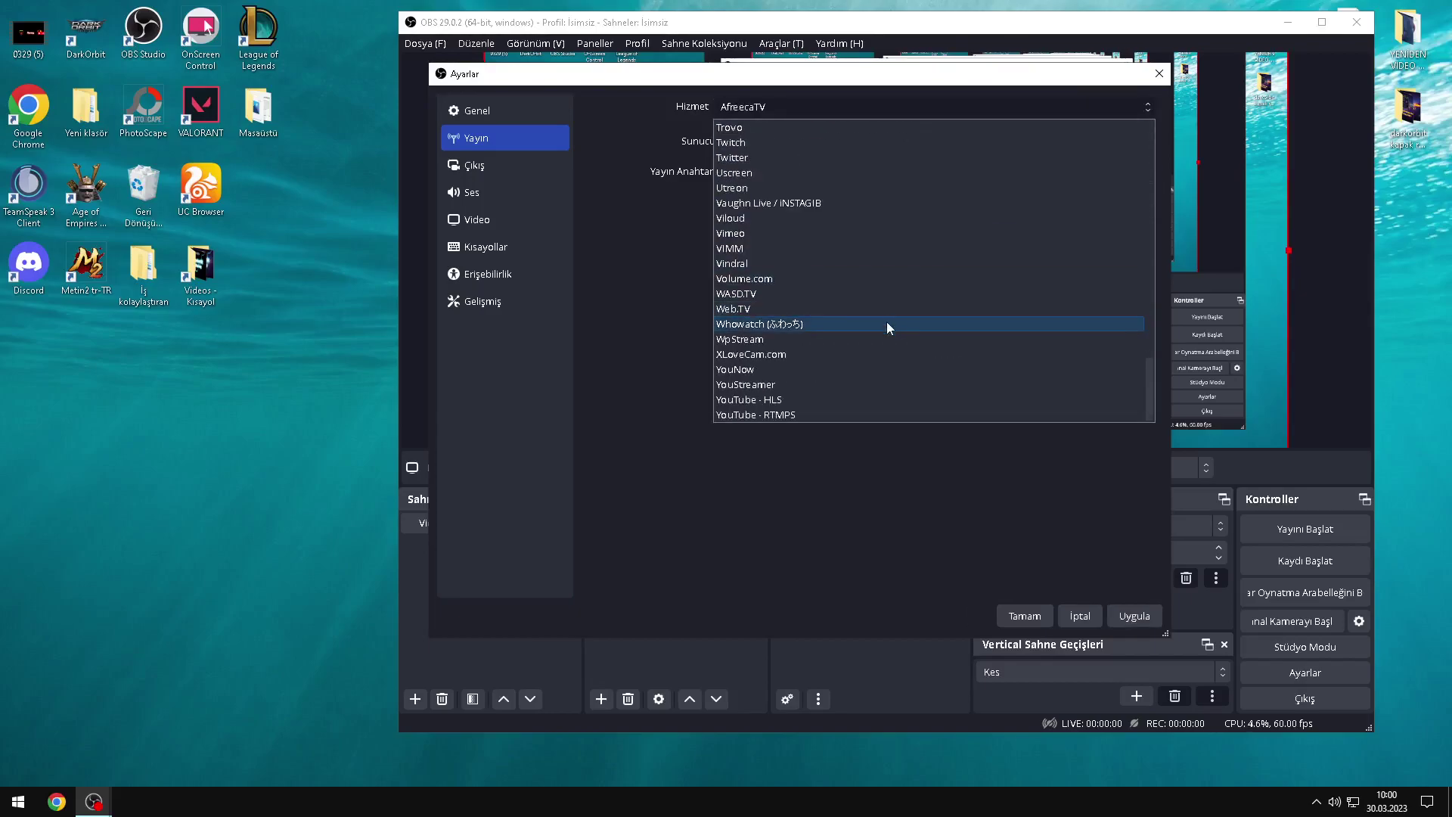
left_click(671, 262)
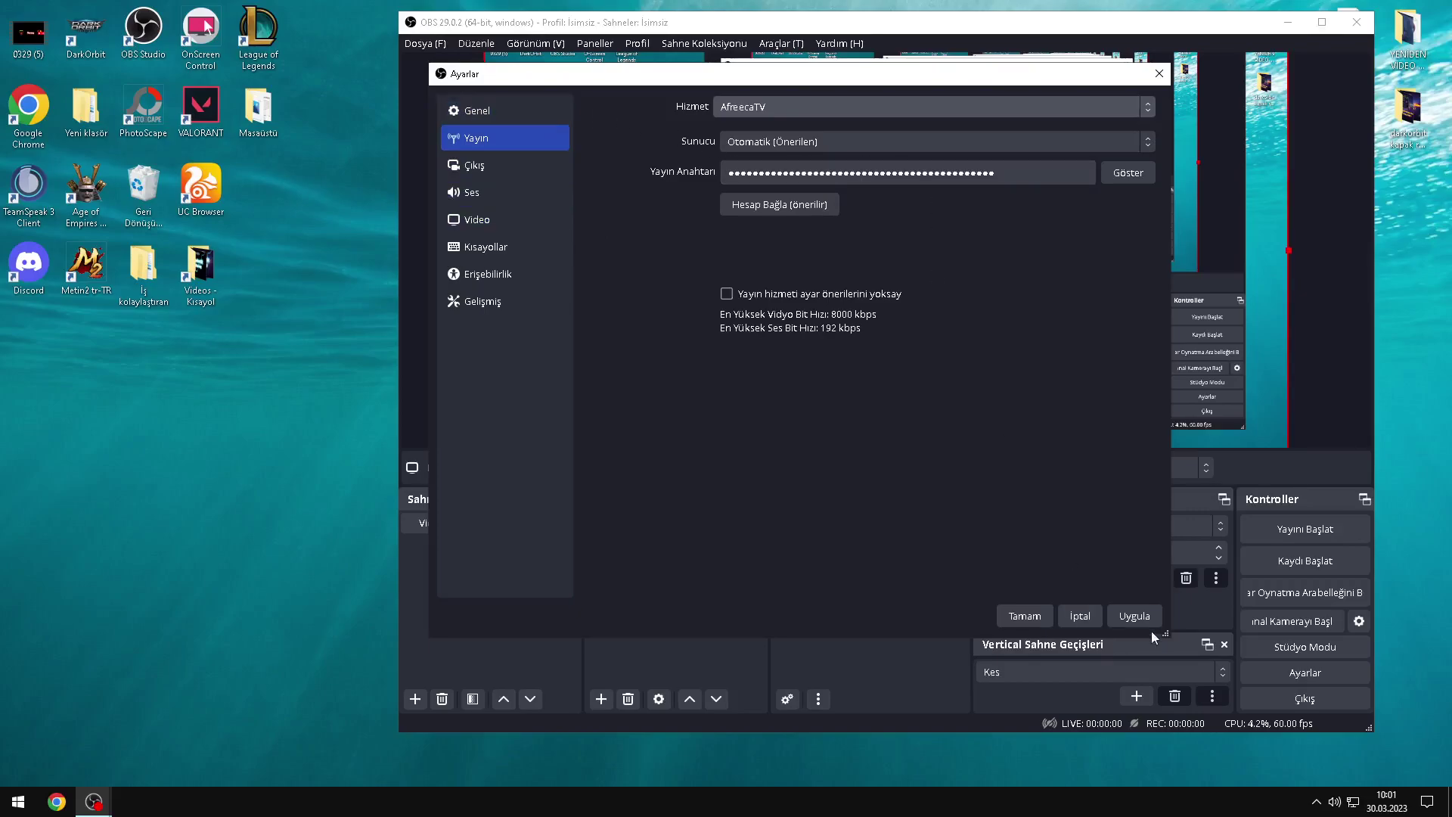
Step: Look over the General settings page, then go to the Hotkeys settings
left_click(482, 114)
scroll(673, 310, "down", 5)
scroll(688, 318, "up", 5)
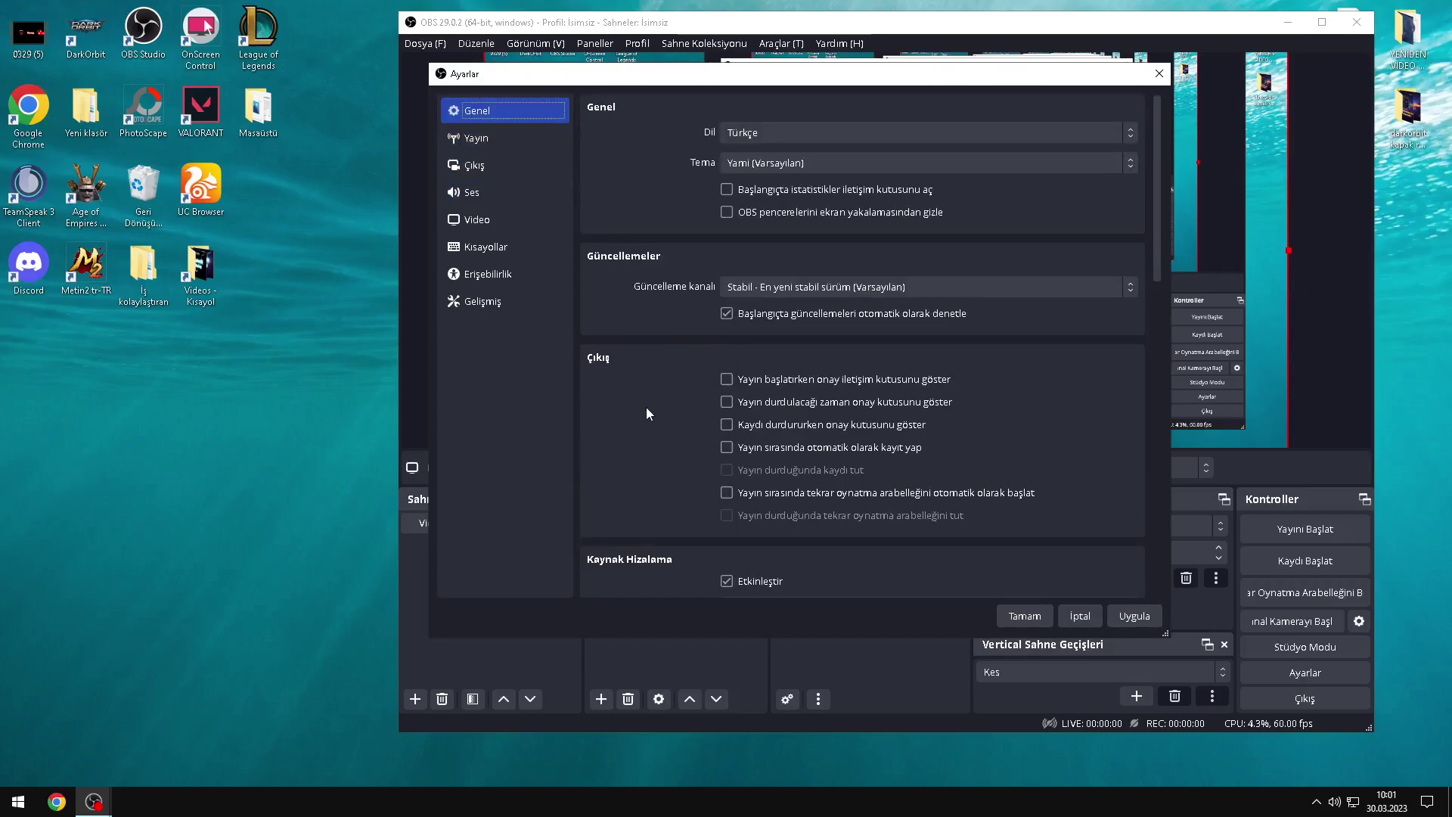
scroll(646, 407, "down", 6)
scroll(674, 392, "down", 5)
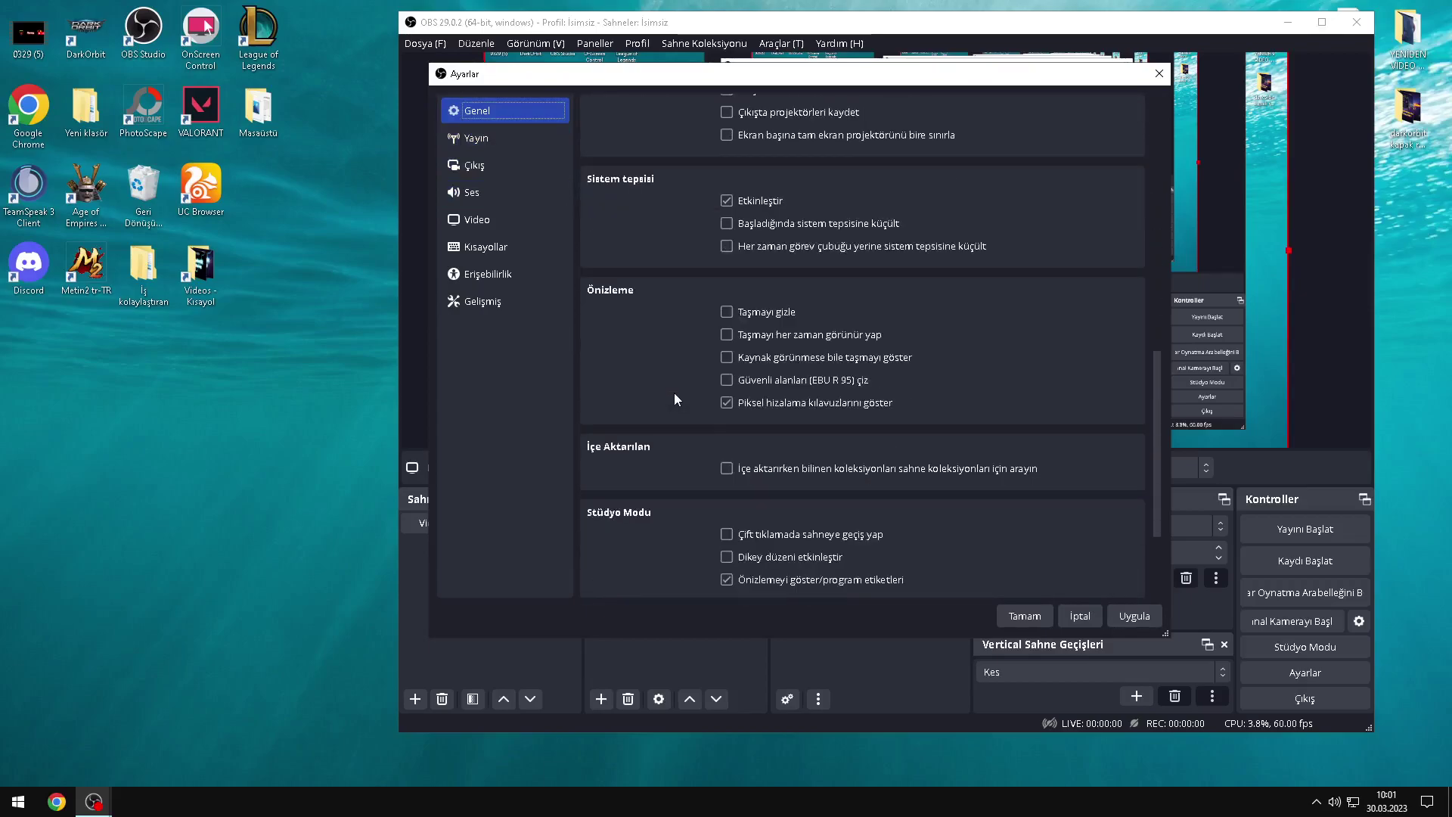
left_click(520, 250)
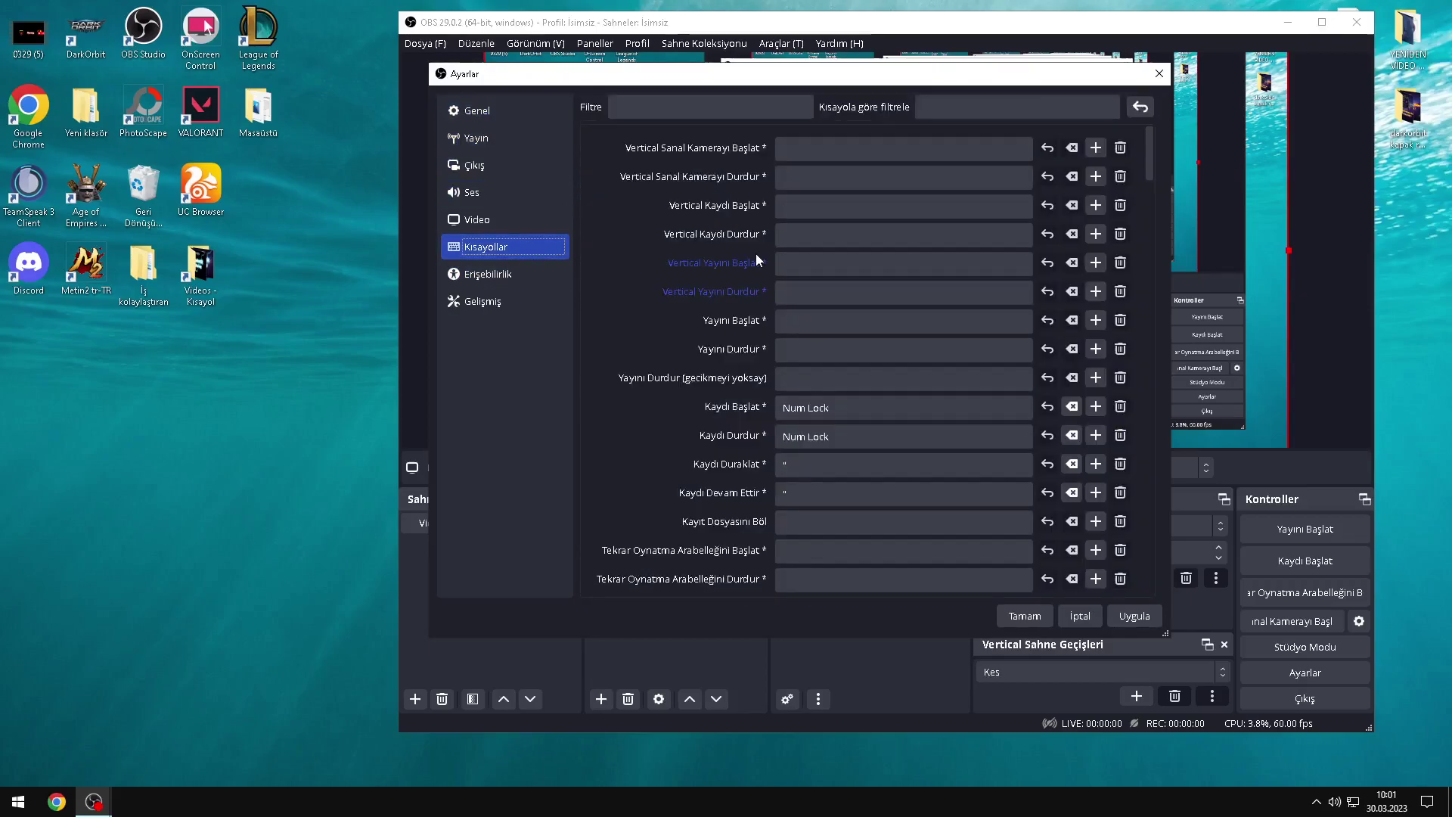
Step: Review the Num Lock recording start/stop hotkeys and go to the Accessibility colour settings
scroll(733, 369, "down", 1)
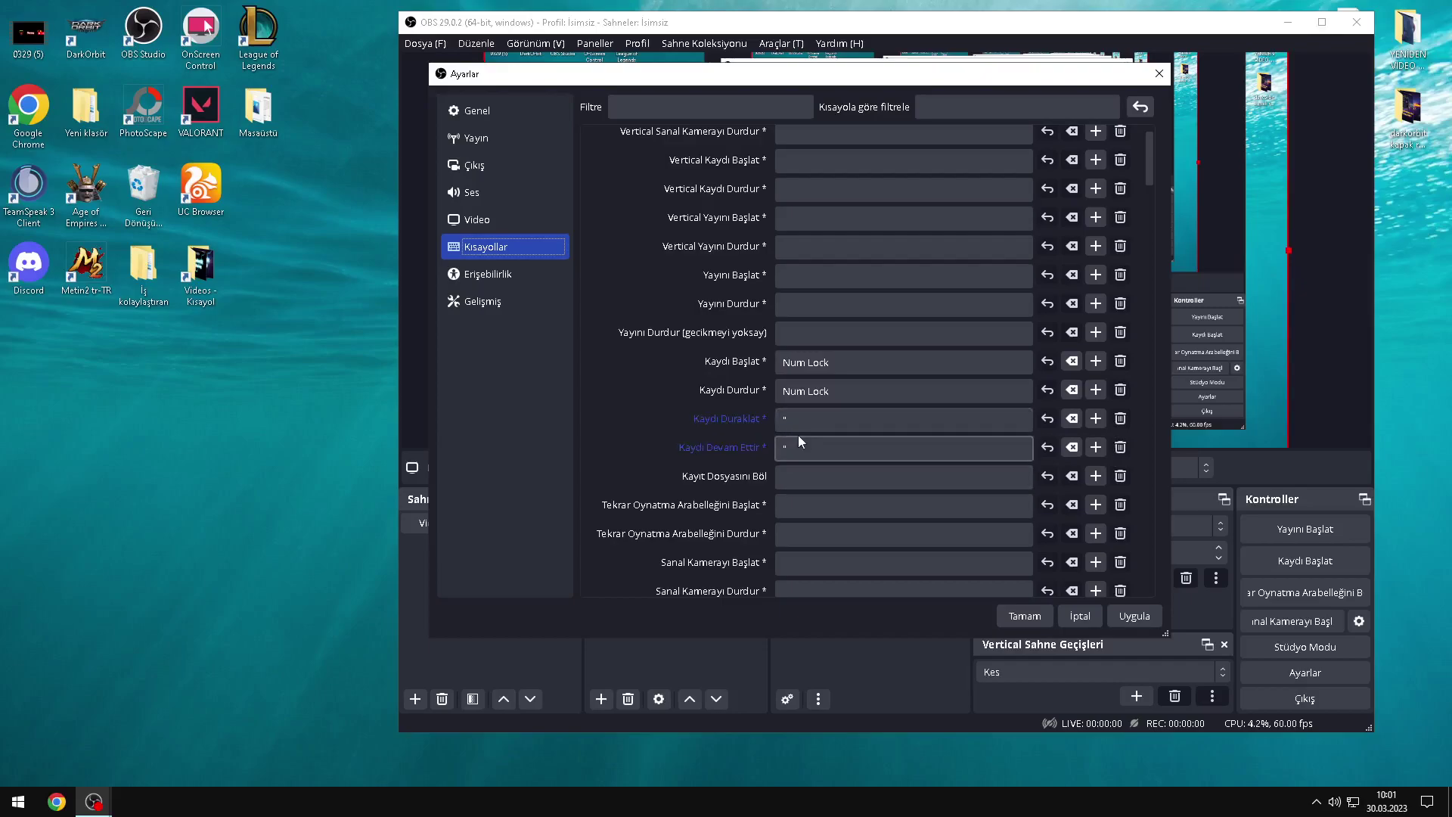
scroll(798, 431, "down", 1)
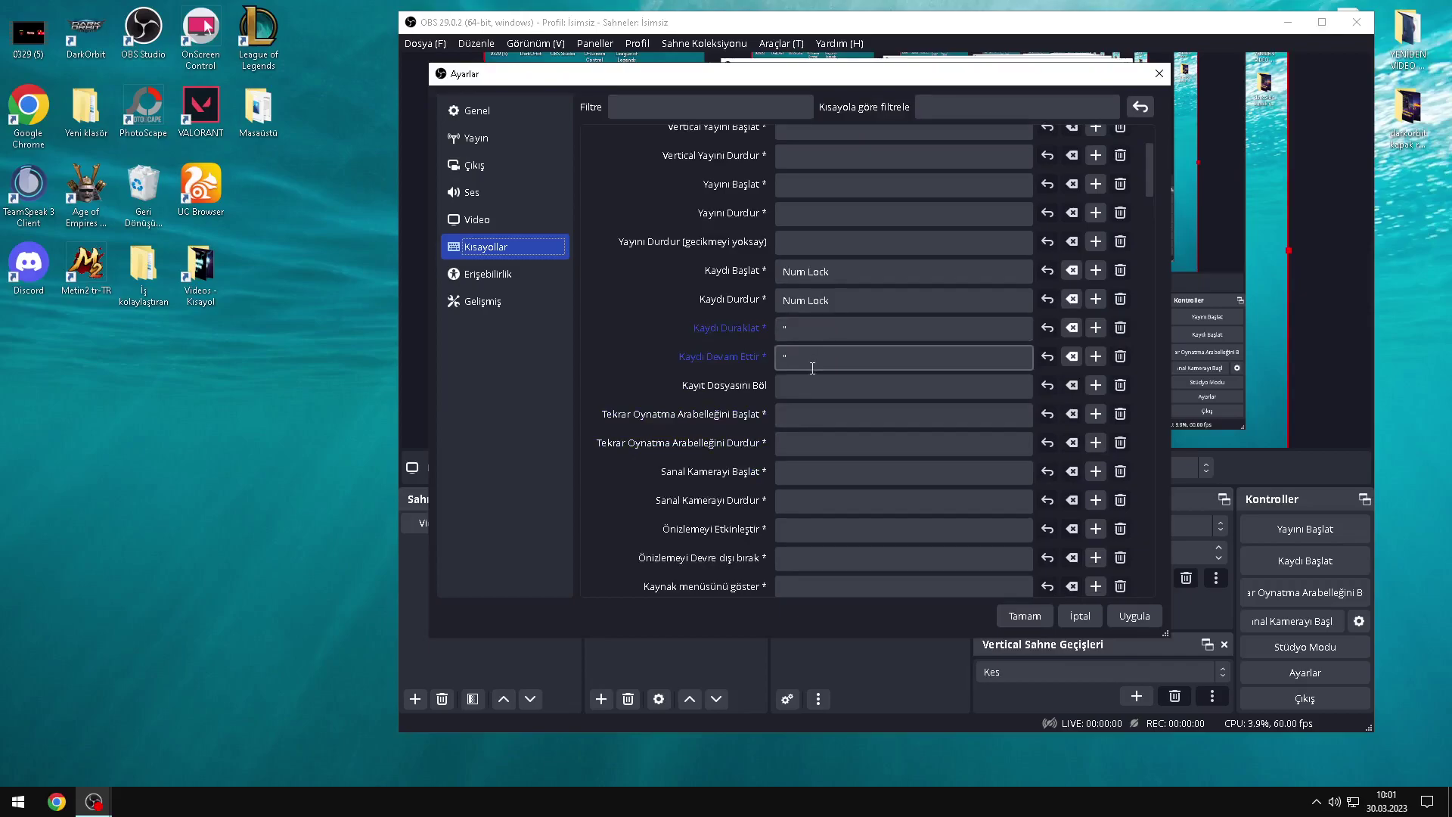
scroll(807, 341, "down", 1)
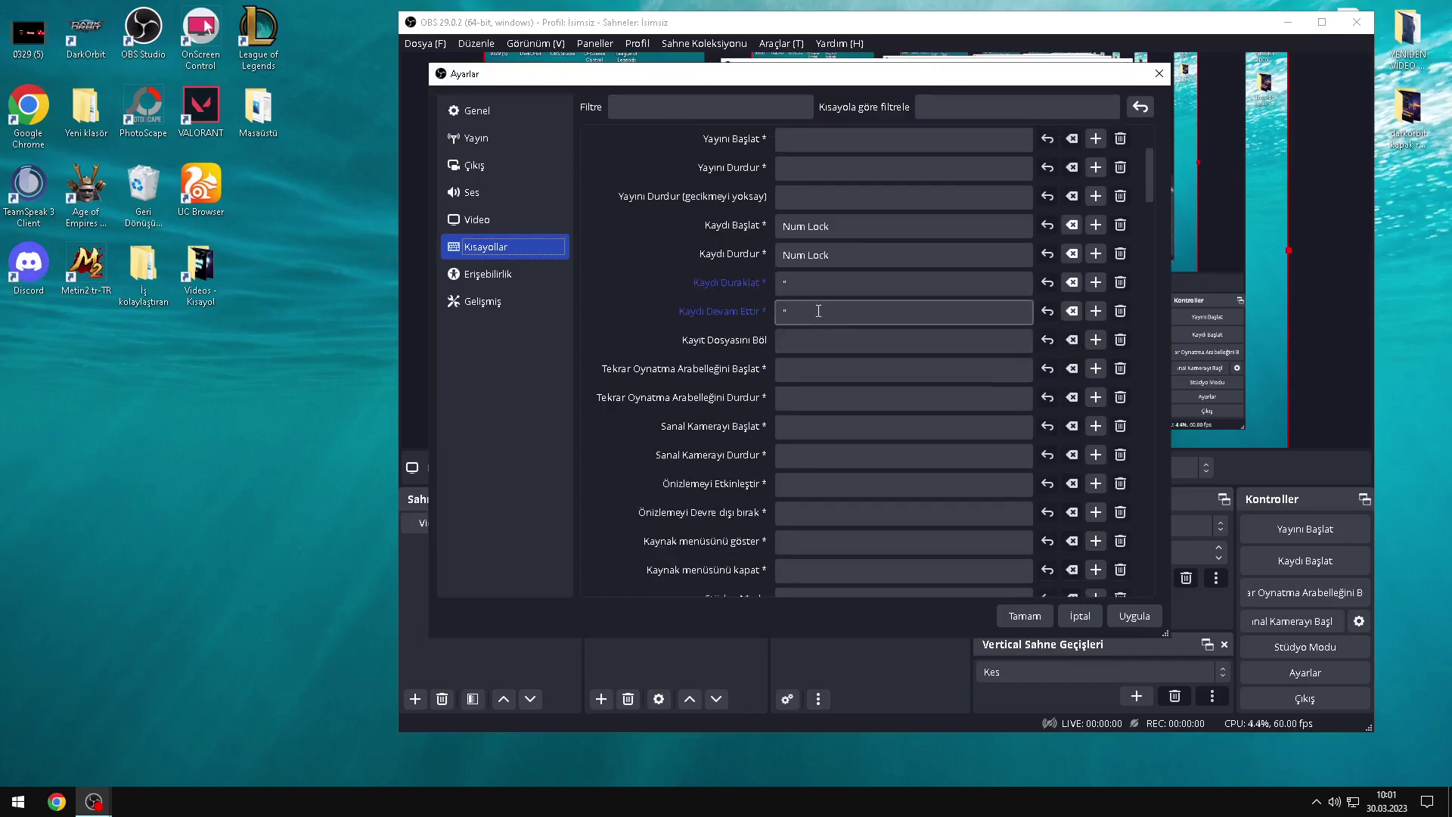
left_click(519, 275)
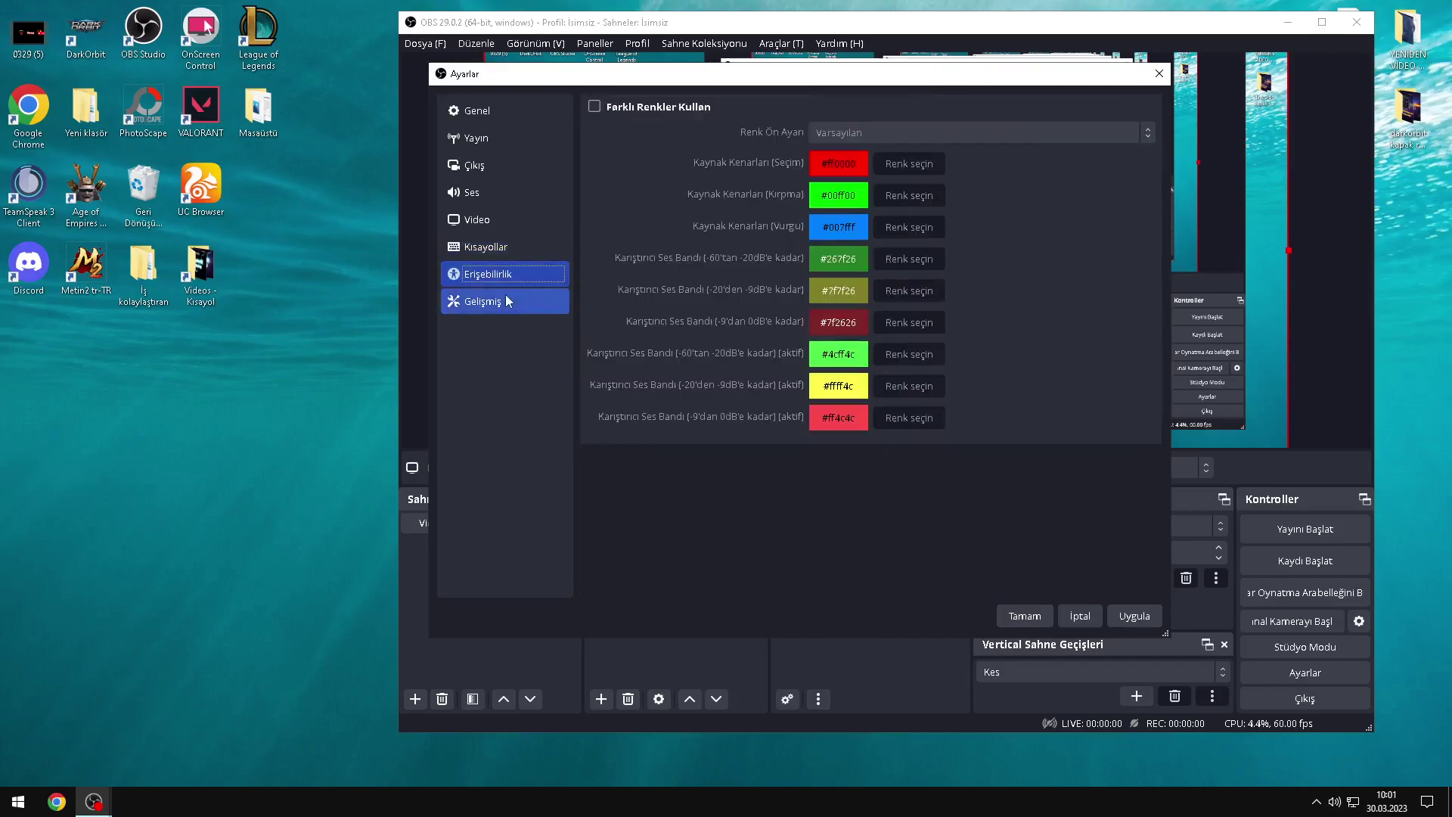
Step: Open Advanced settings and keep the process priority at Yüksek
left_click(506, 296)
left_click(744, 133)
left_click(745, 133)
scroll(678, 382, "down", 3)
scroll(677, 390, "up", 3)
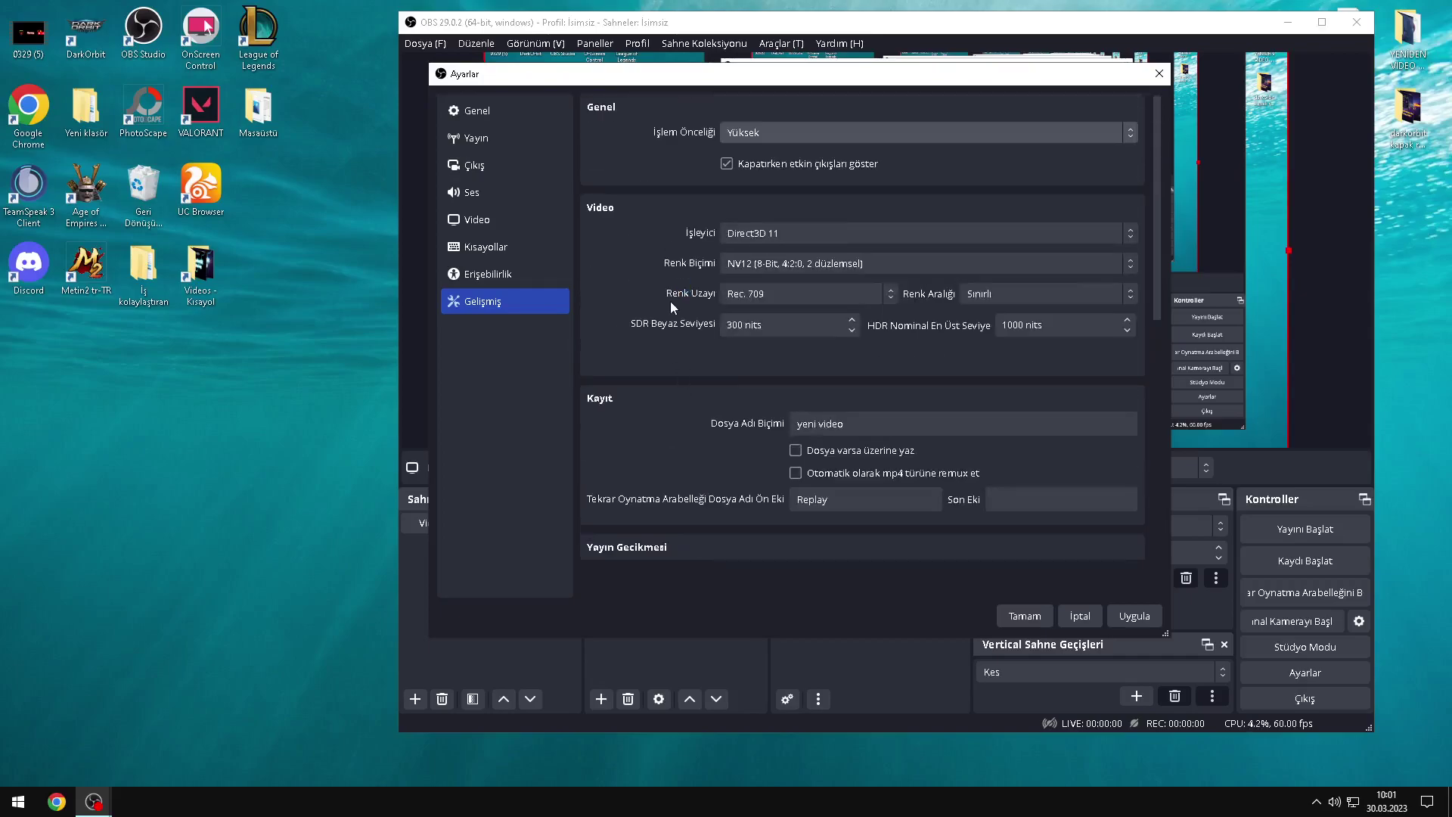
left_click(761, 132)
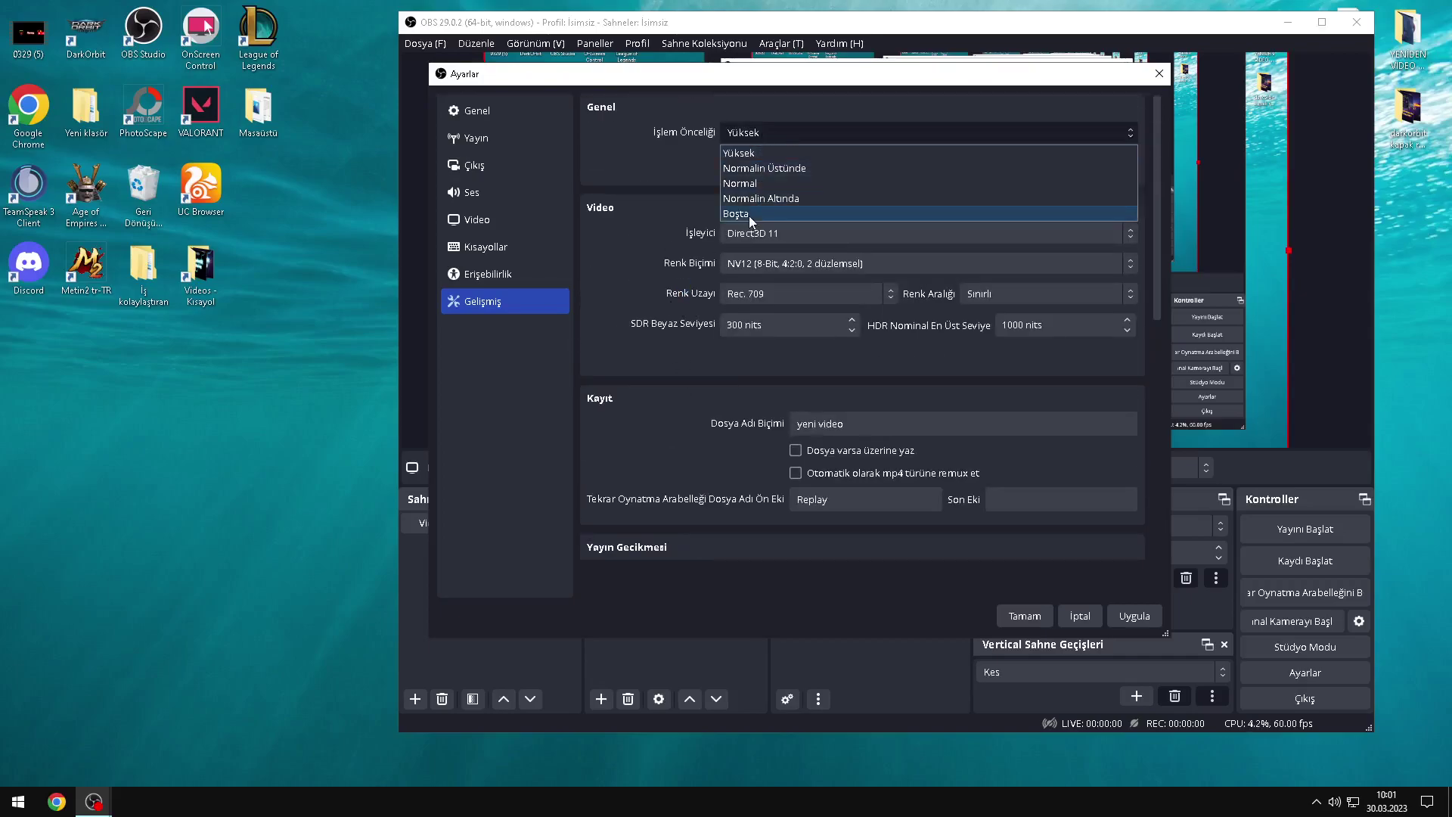
left_click(755, 139)
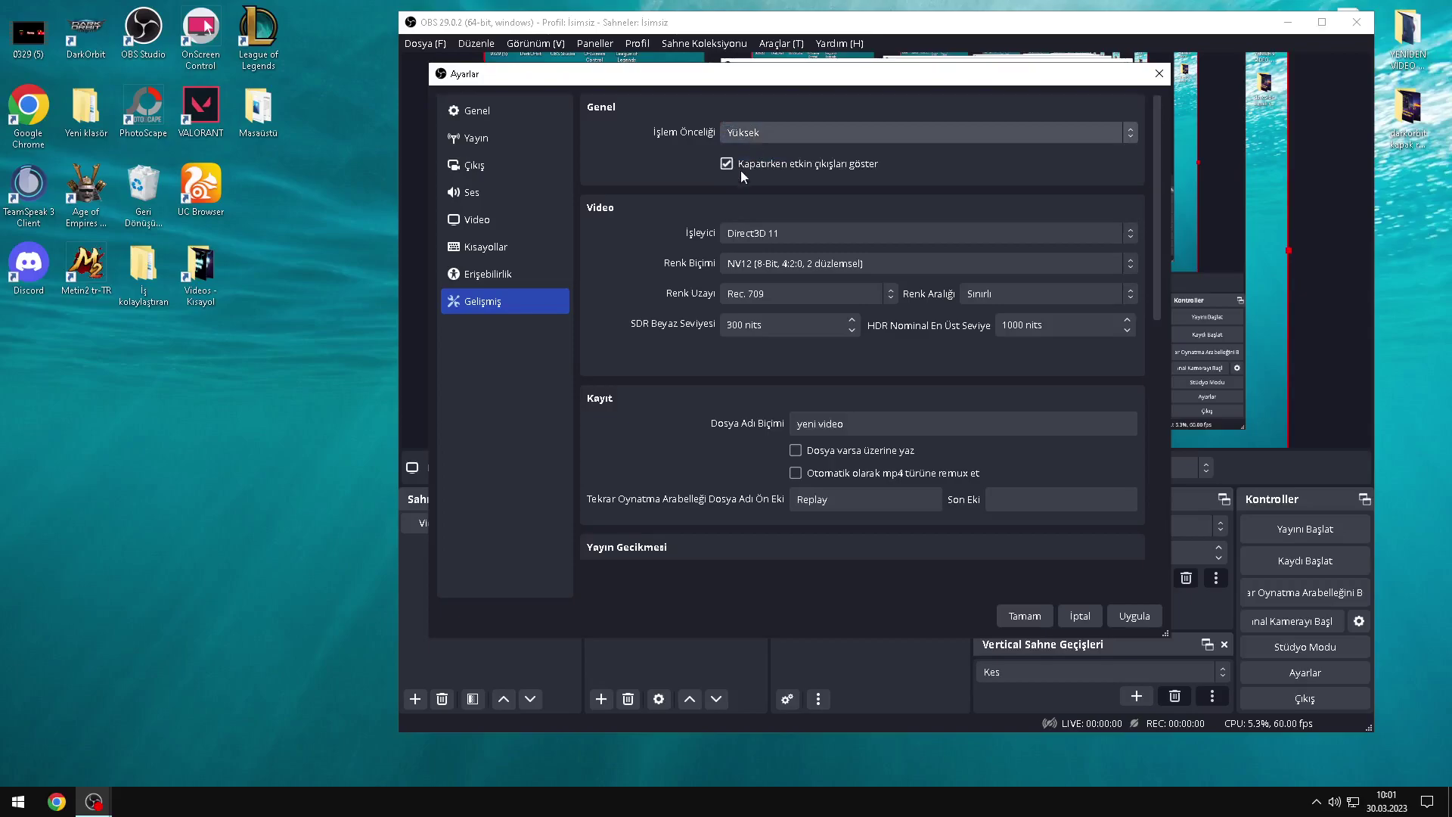
Step: Scroll through the rest of the Advanced settings page
scroll(699, 363, "down", 3)
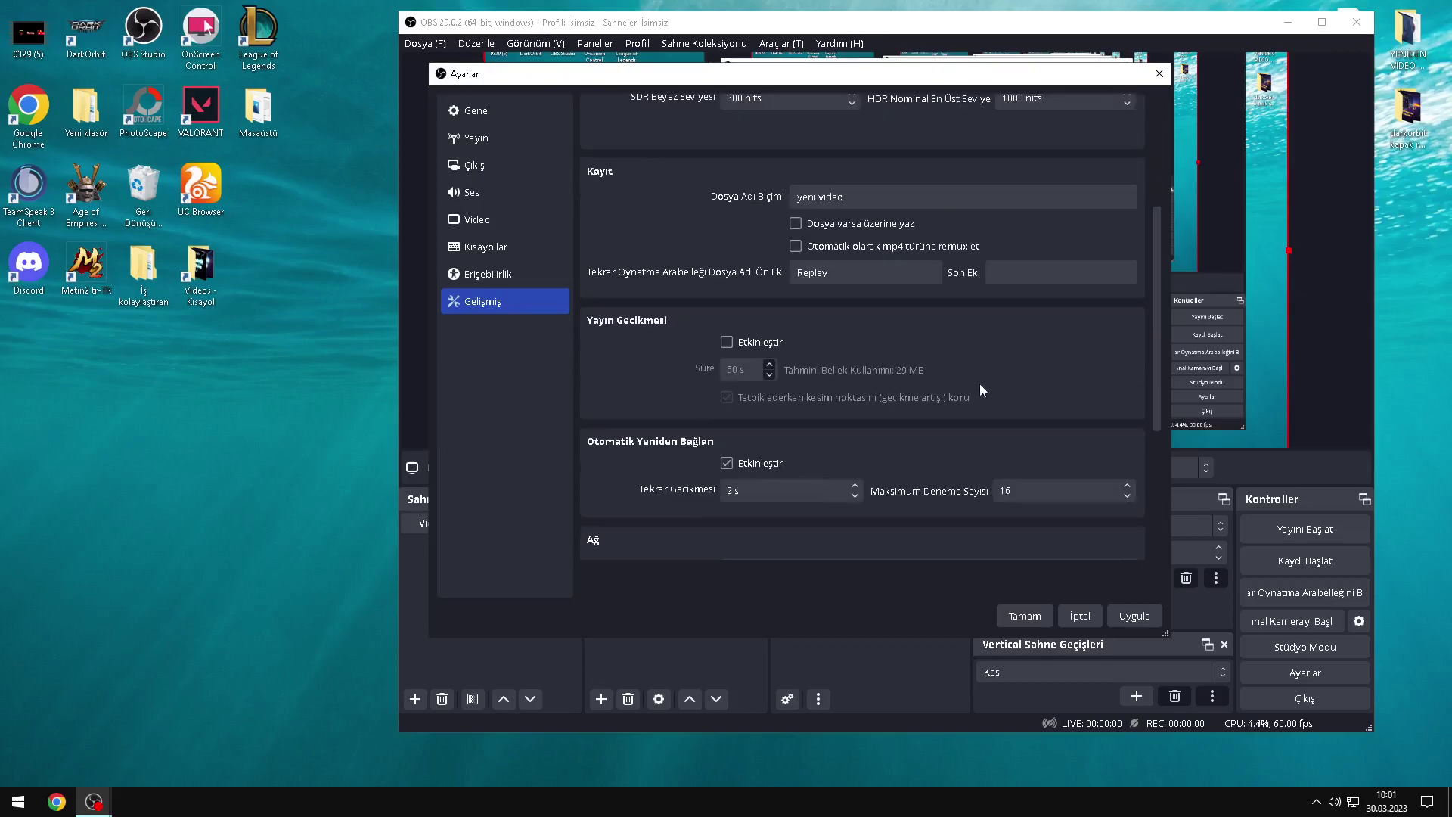
scroll(977, 383, "down", 2)
left_click_drag(1154, 341, 984, 139)
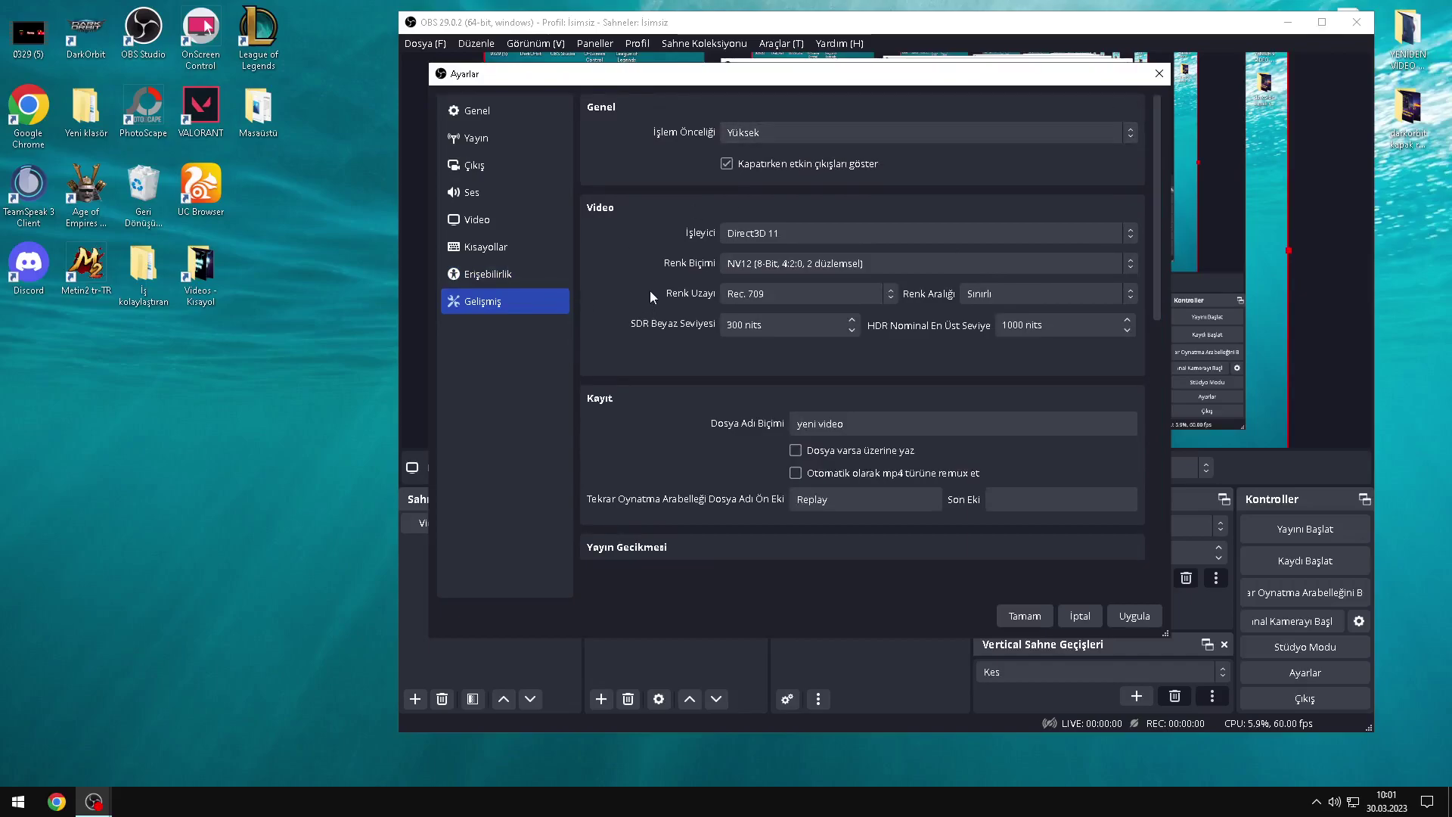
scroll(832, 370, "down", 3)
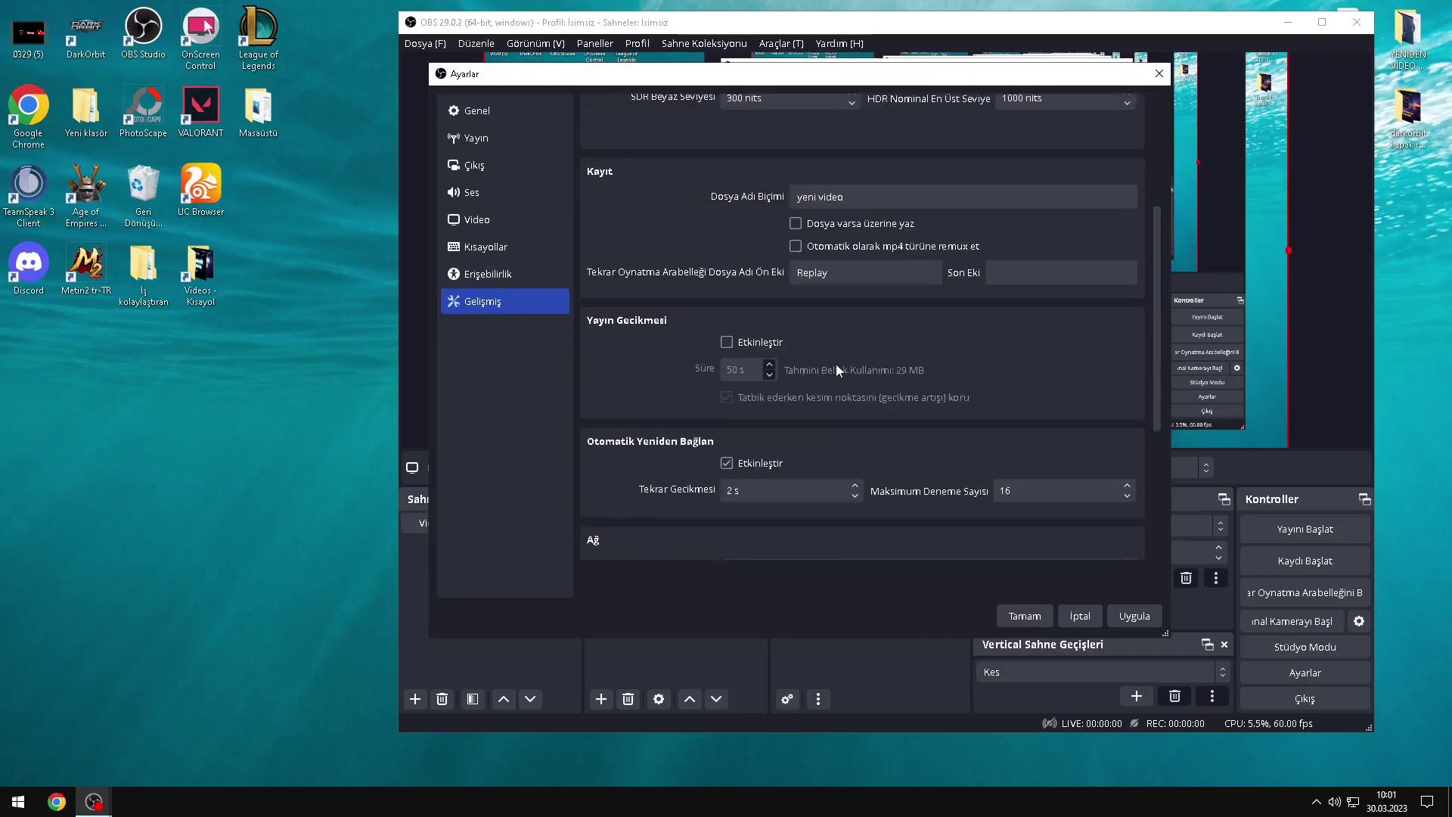
scroll(829, 365, "up", 2)
left_click(515, 213)
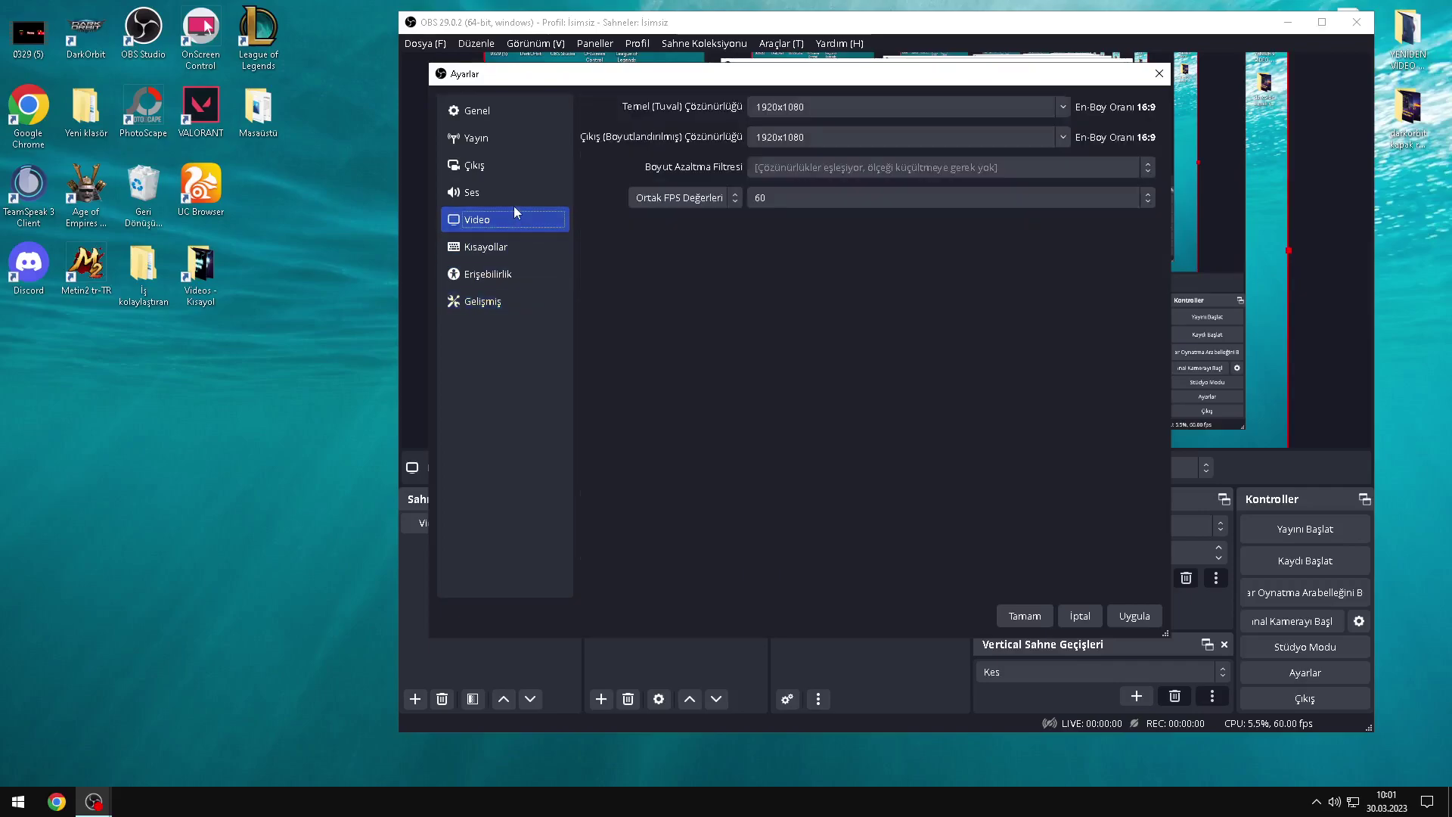
left_click(534, 161)
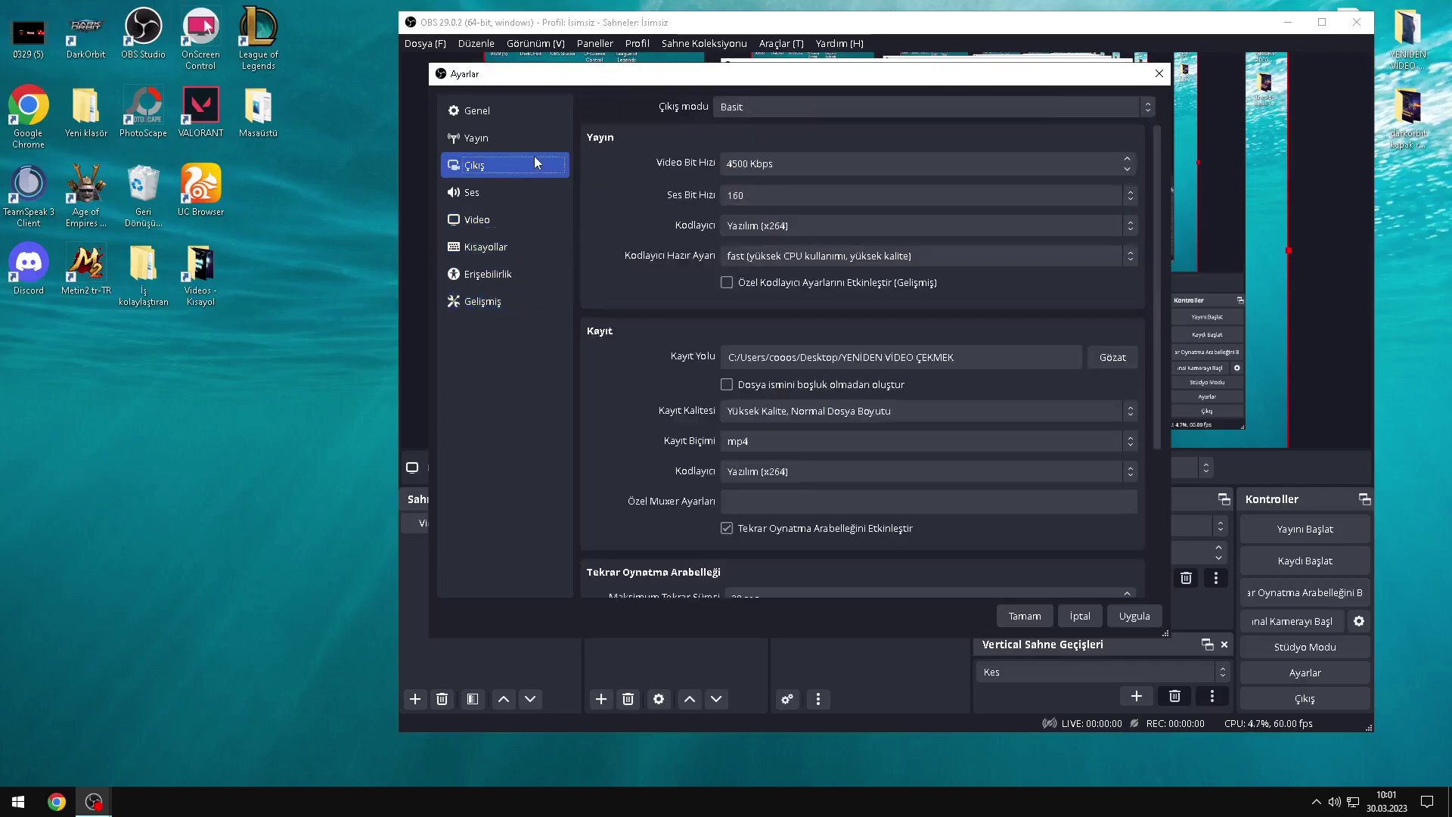
left_click(1109, 359)
left_click(1093, 466)
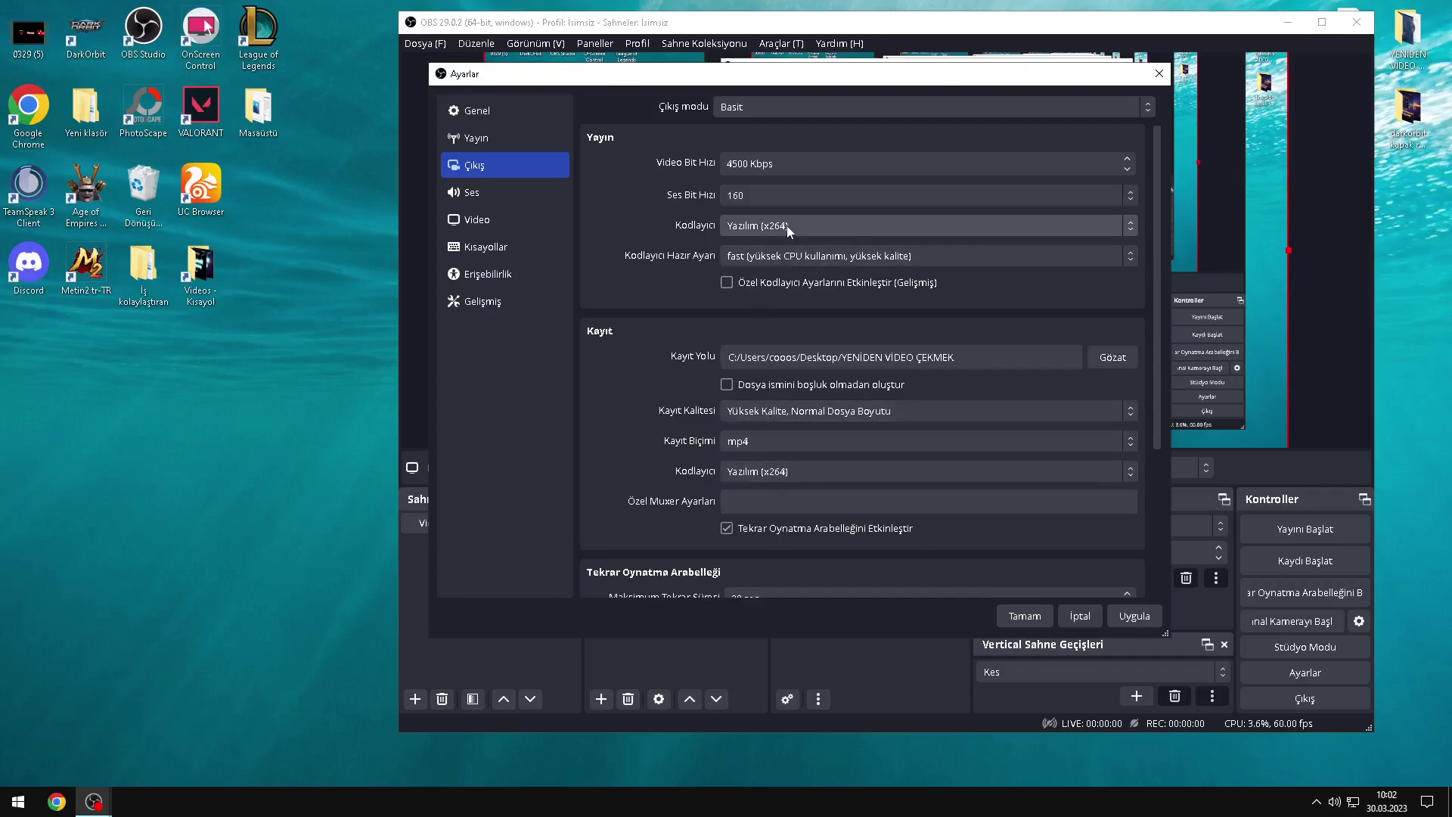
left_click(560, 303)
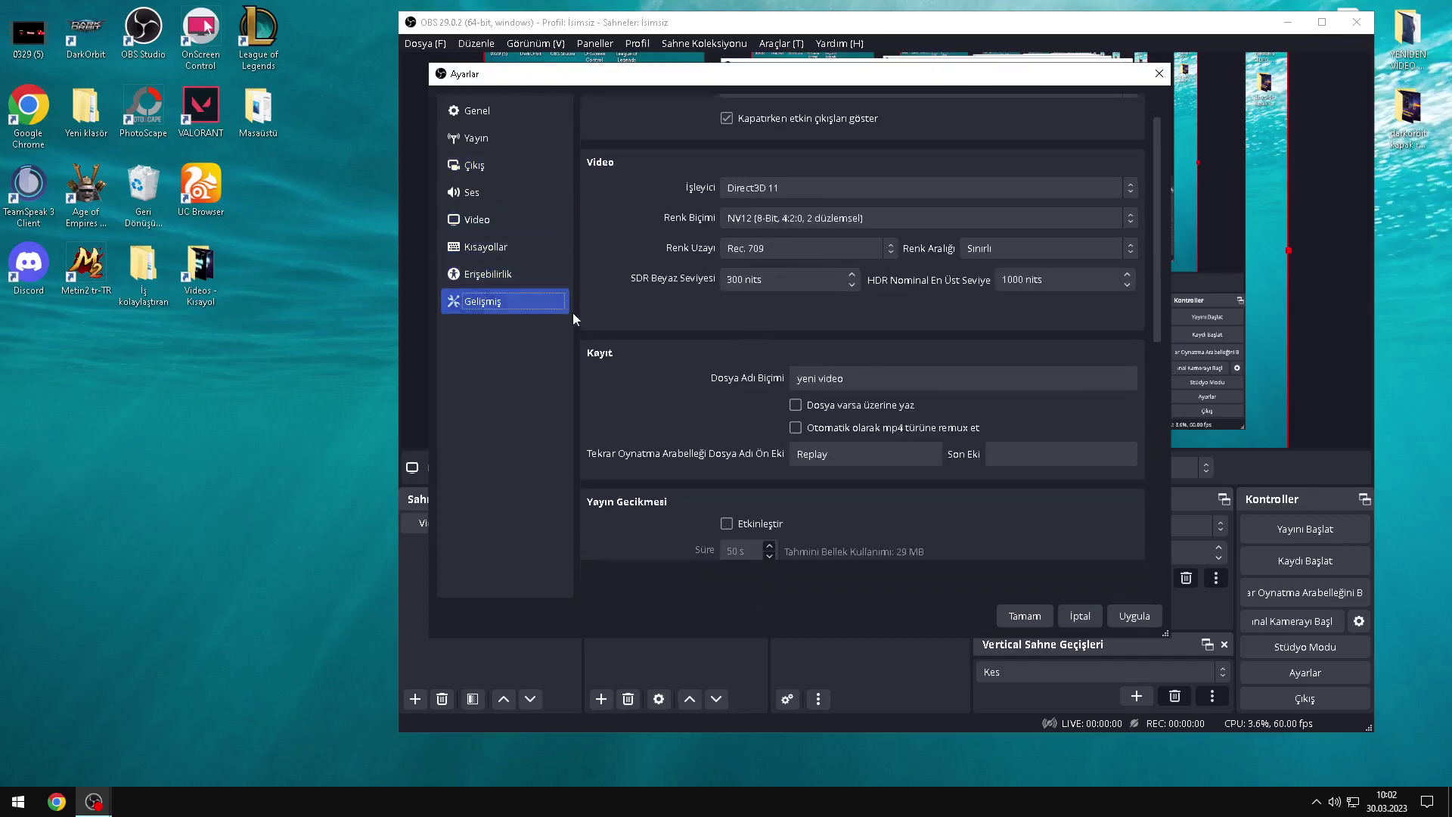
left_click_drag(866, 382, 711, 384)
key("End")
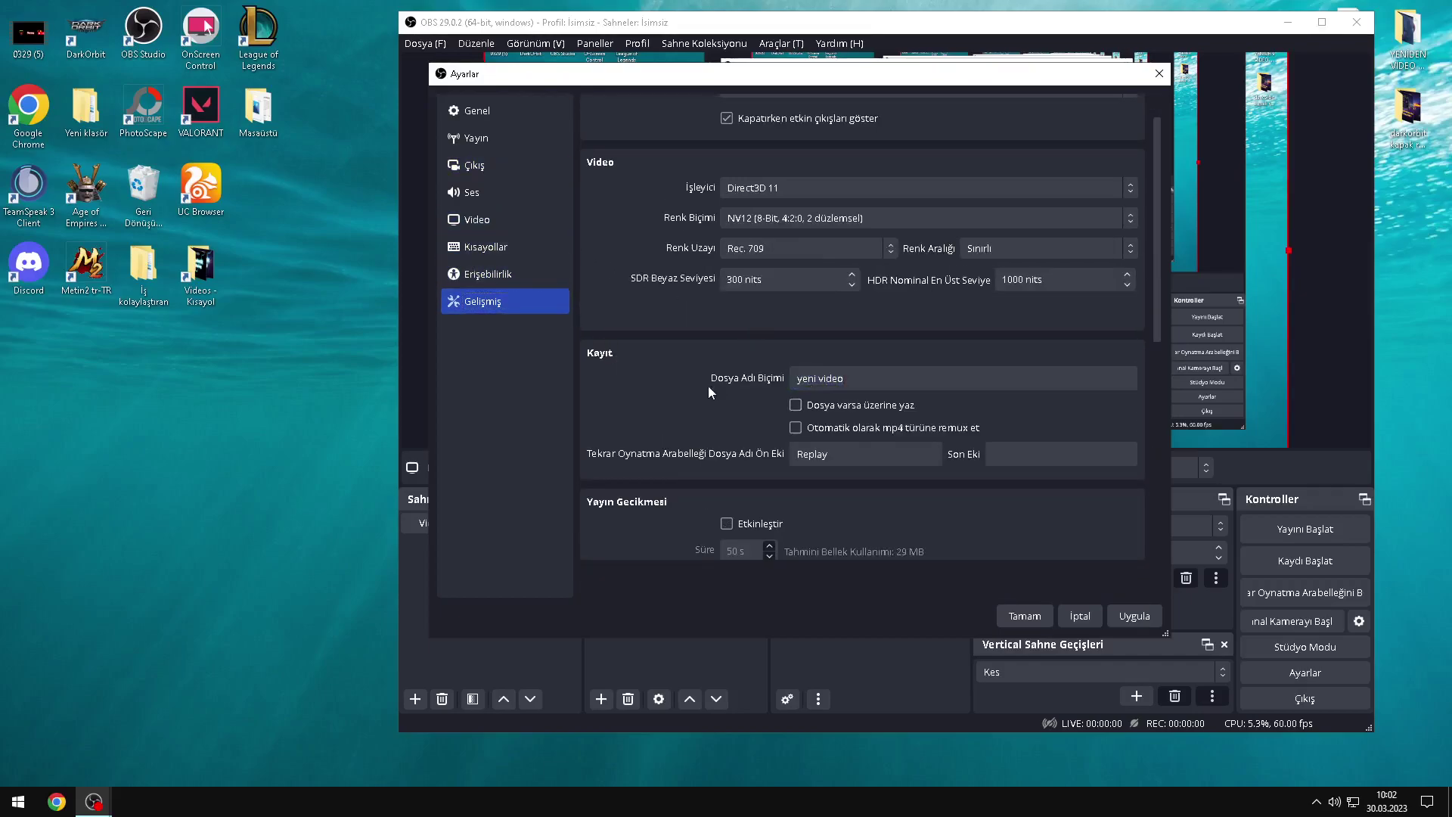
left_click(732, 398)
scroll(741, 408, "down", 2)
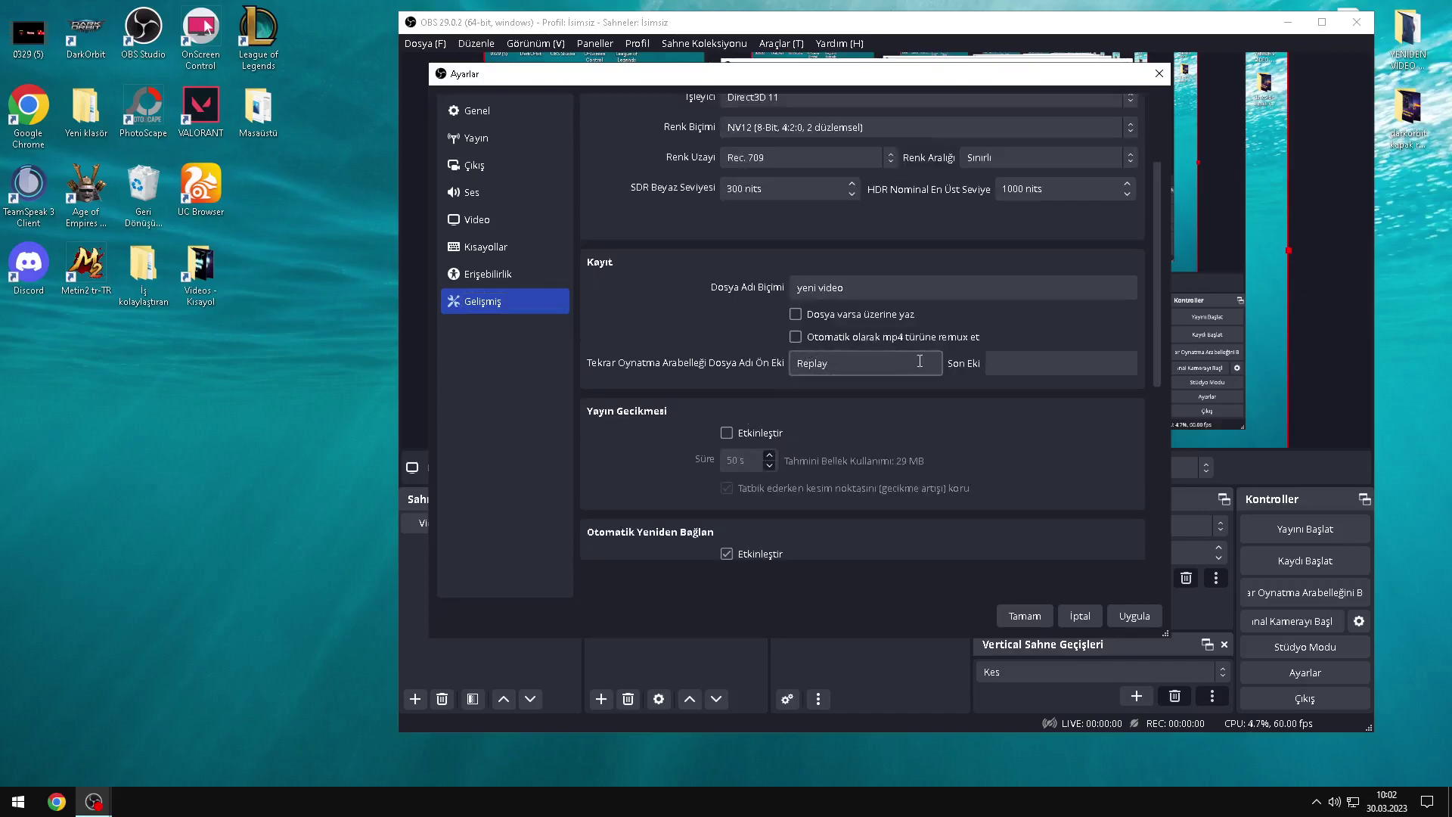
scroll(658, 410, "up", 2)
scroll(761, 429, "up", 1)
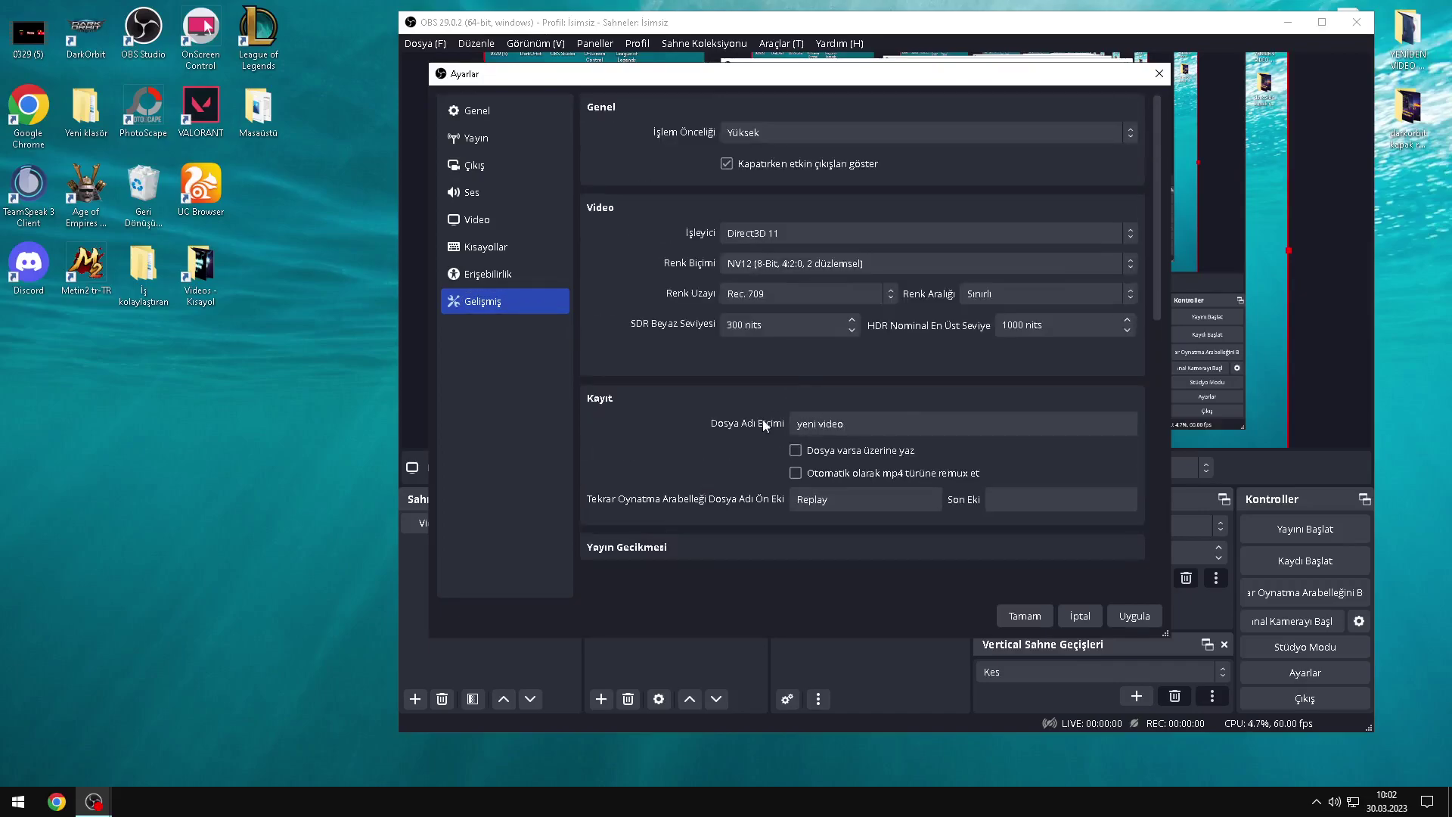
left_click(507, 139)
left_click(509, 112)
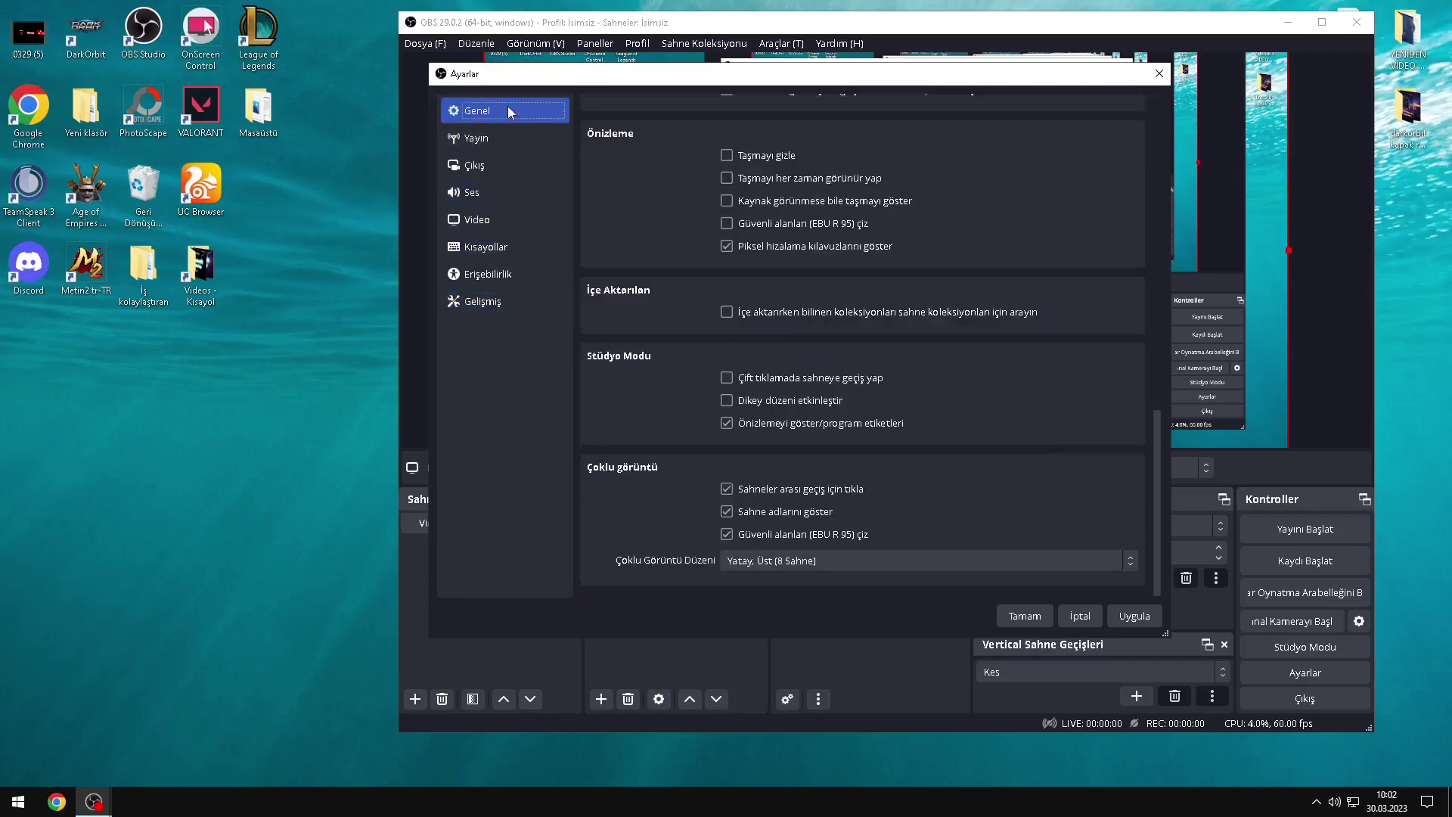
left_click(502, 137)
left_click(501, 165)
left_click(503, 114)
left_click(498, 137)
left_click(490, 165)
left_click(484, 193)
left_click(490, 219)
left_click(492, 247)
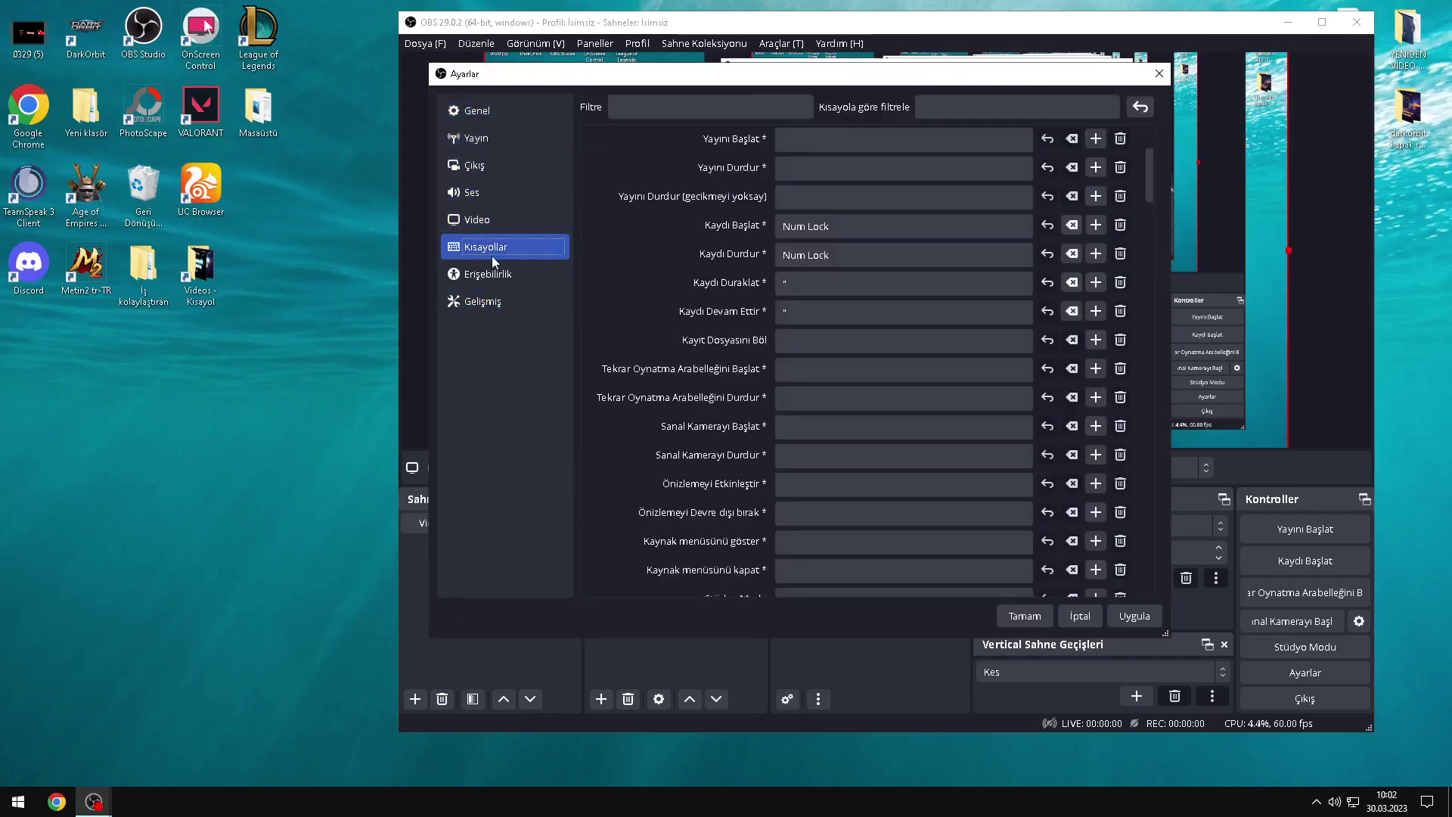
left_click(492, 273)
left_click(491, 246)
left_click(488, 302)
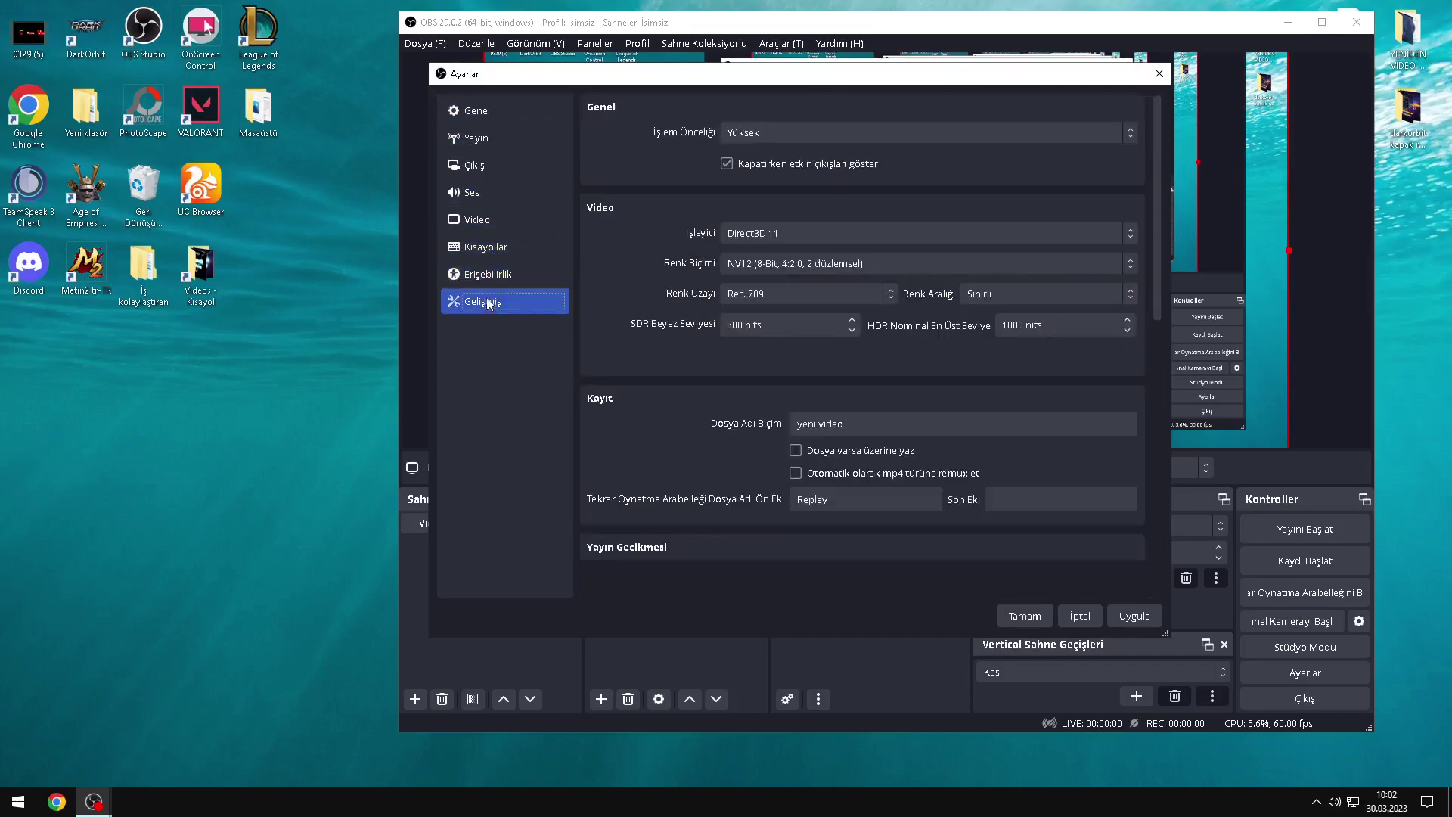
Step: Cancel the Settings dialog and dismiss the Kaynaklar source context menu
left_click(1082, 615)
right_click(638, 543)
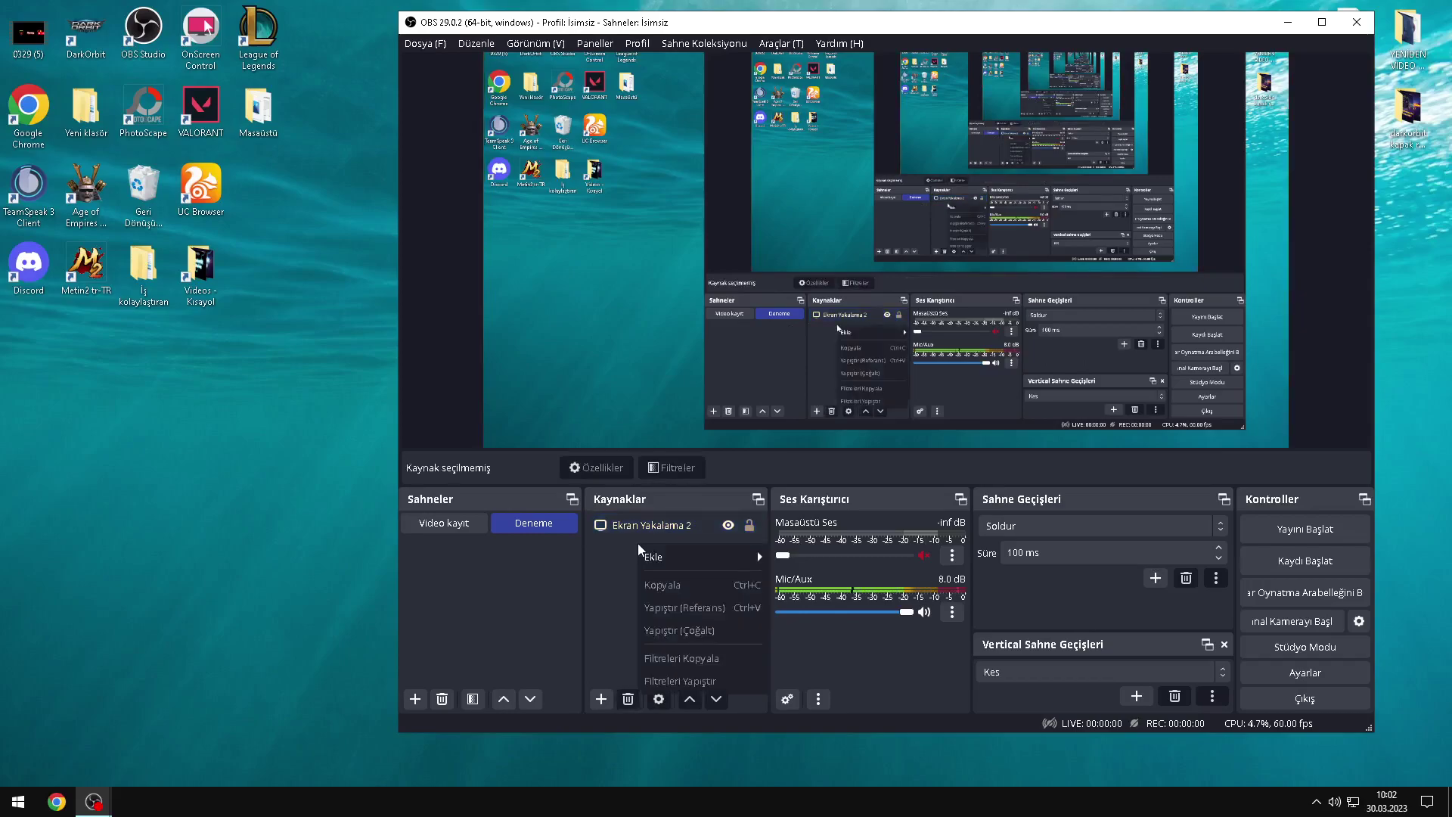
mouse_move(674, 556)
left_click(446, 644)
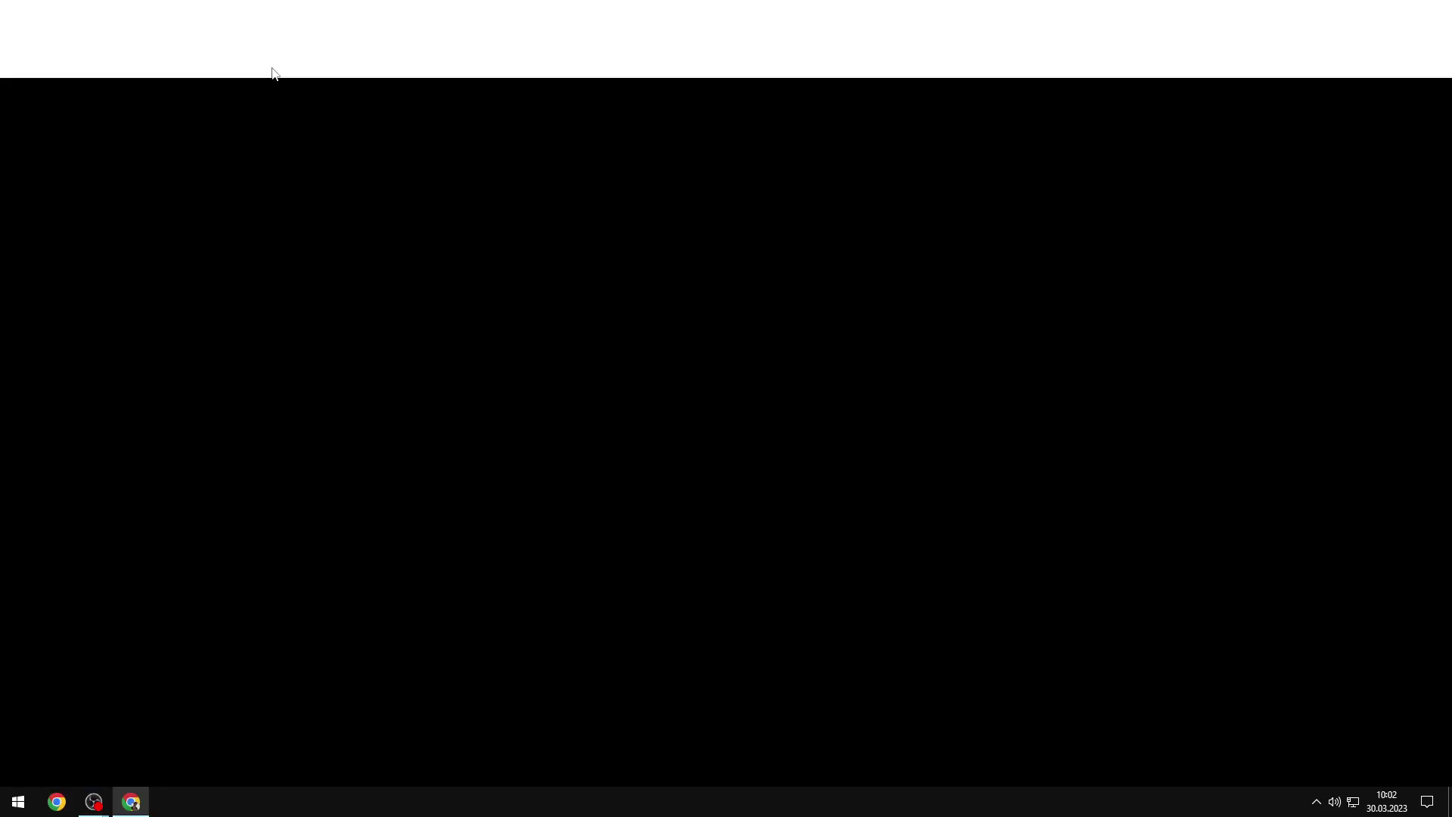
Step: Search Google for 'steamlab', switch to the Streamlabs suggestion, and open streamlabs.com
type("stea")
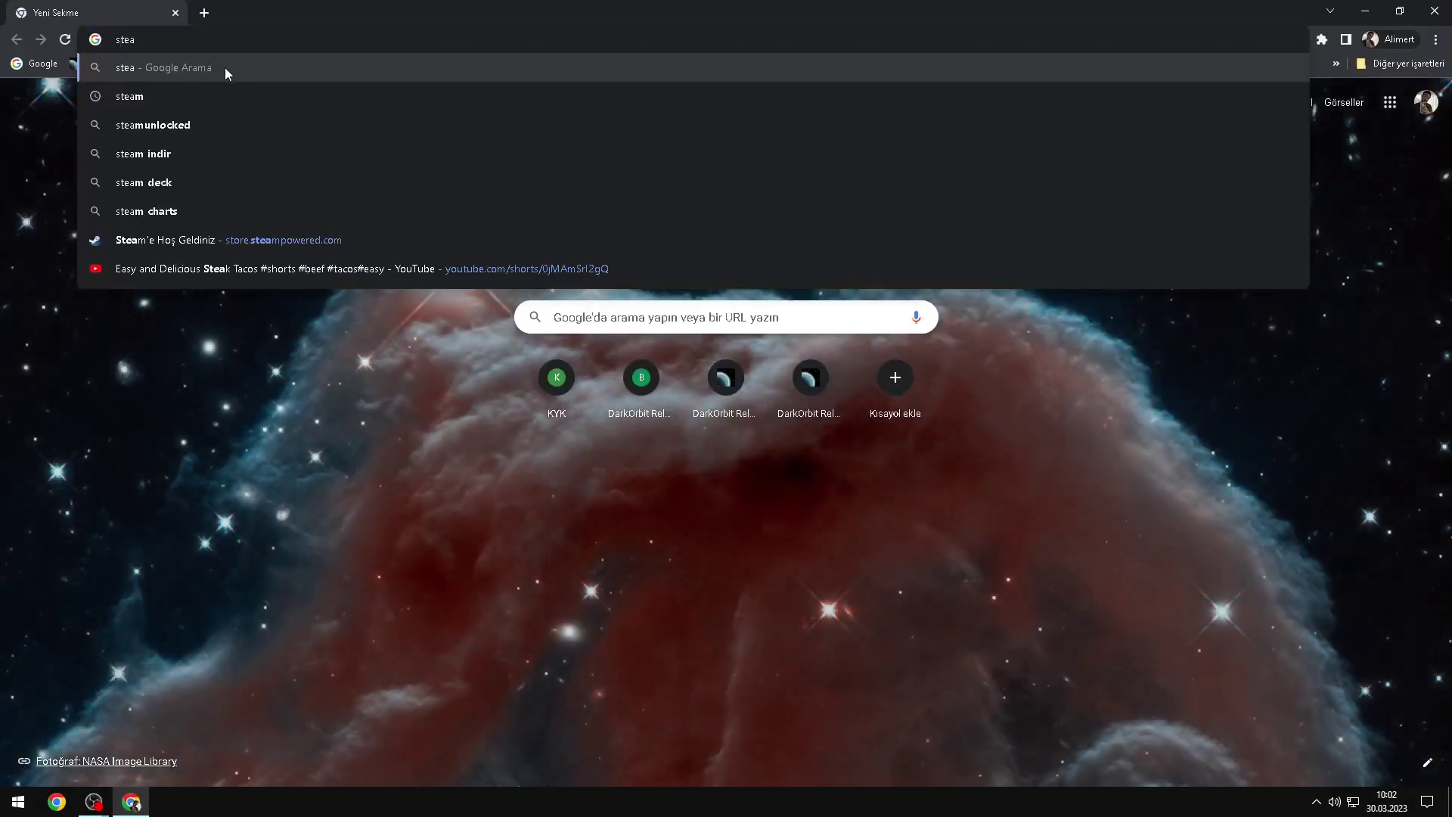
type("b")
key("BackSpace")
type("mlab")
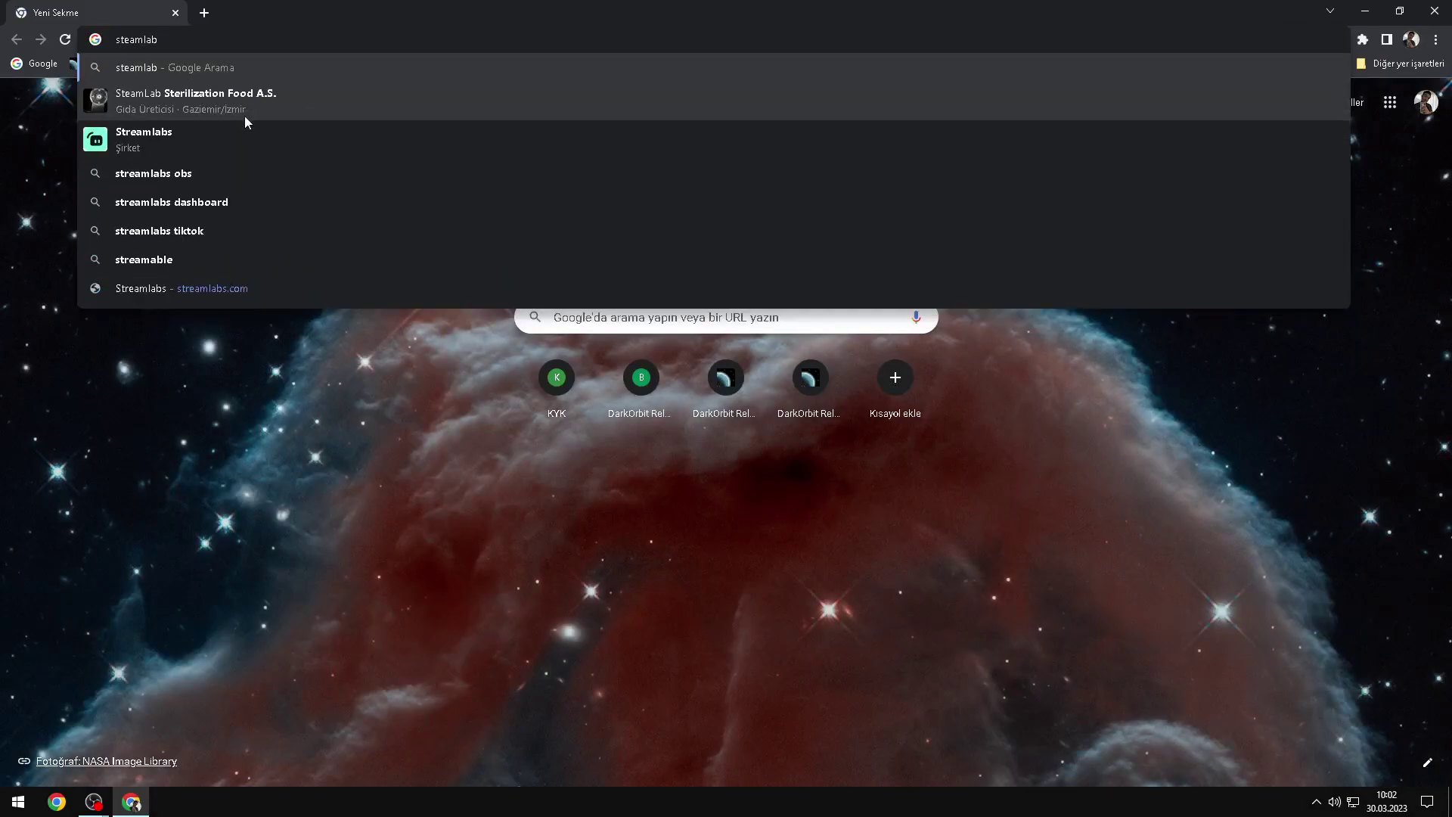
key("Return")
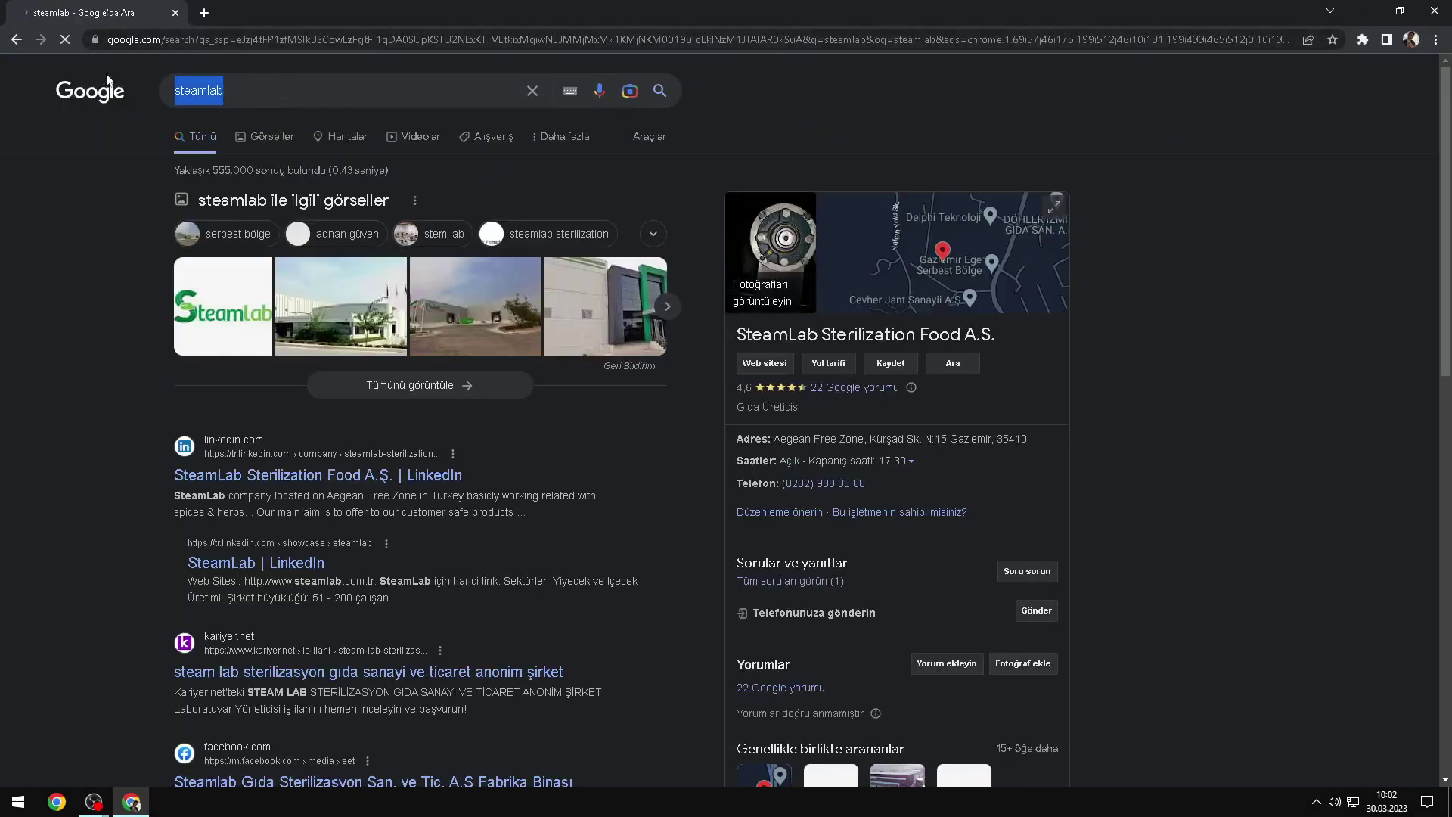
type("stea")
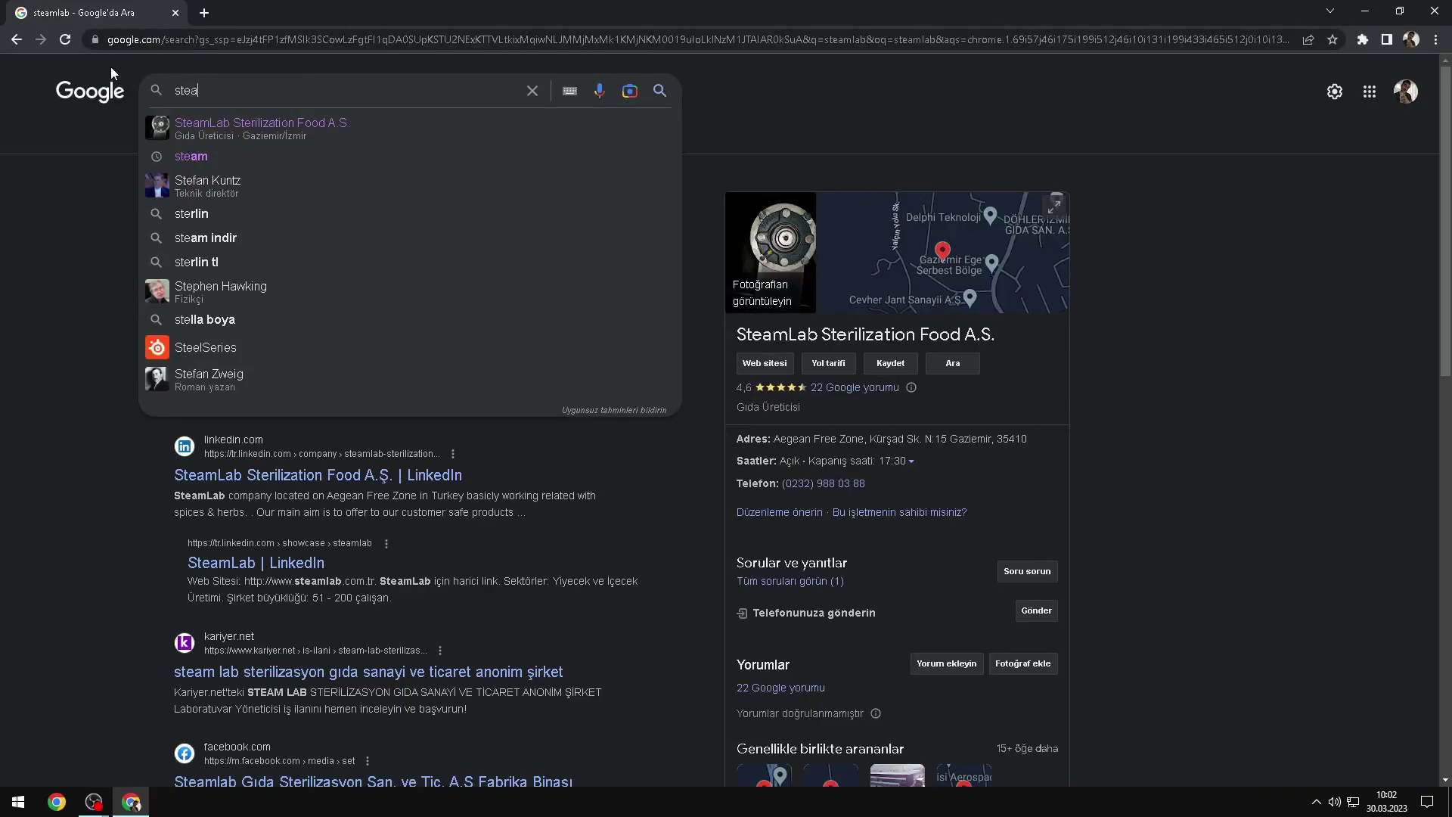
type("mla")
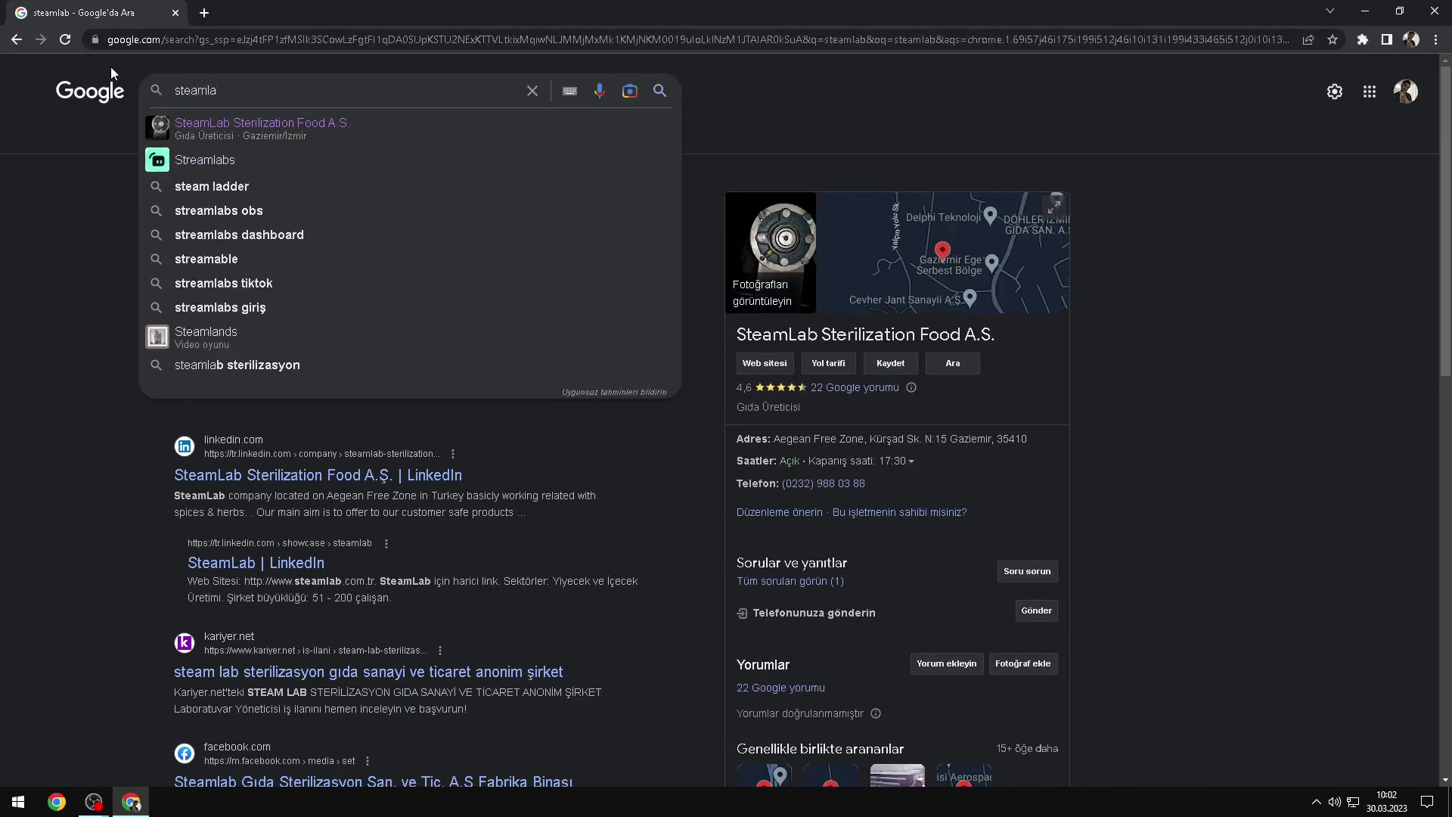
left_click(214, 159)
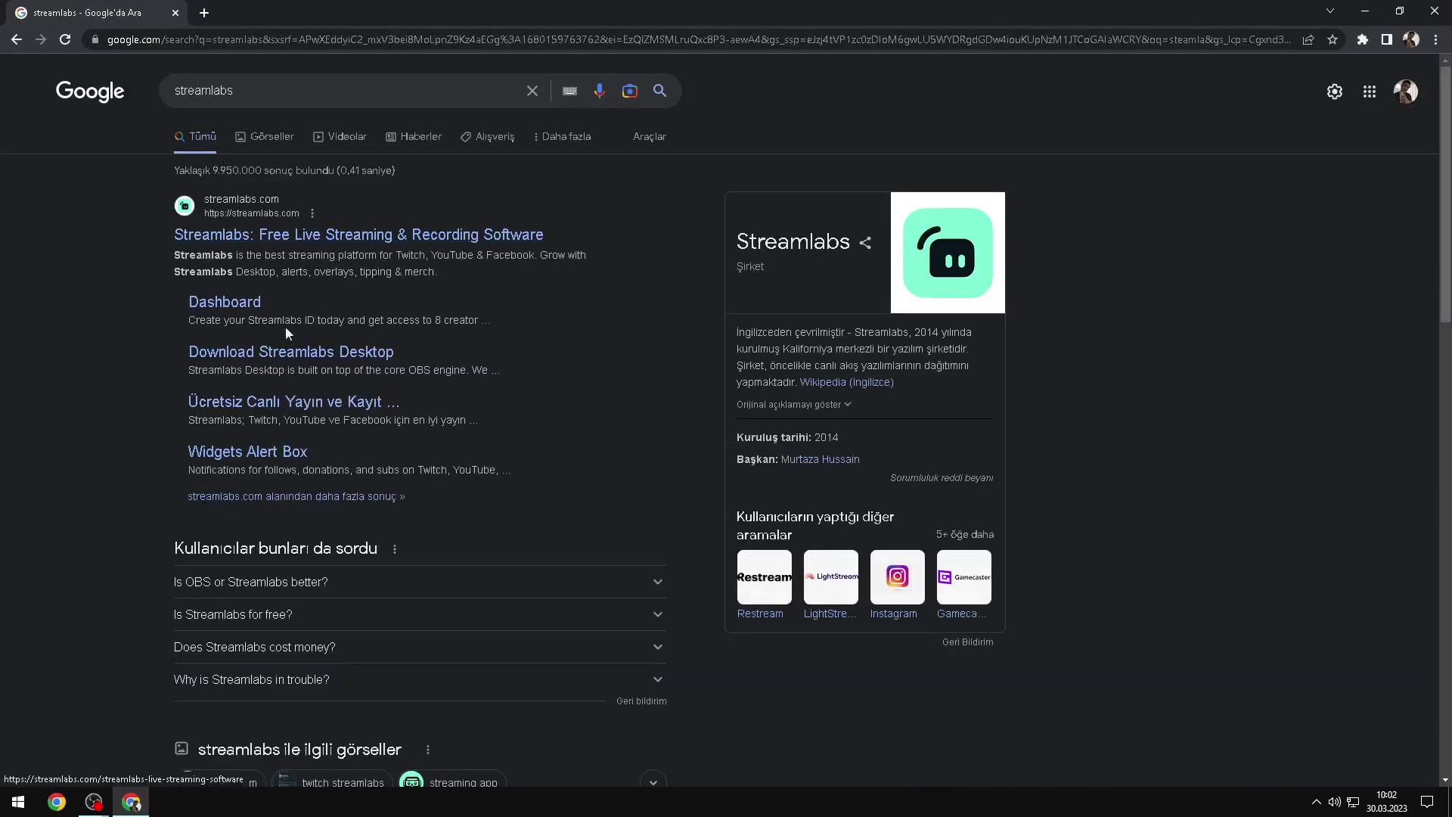
left_click(276, 239)
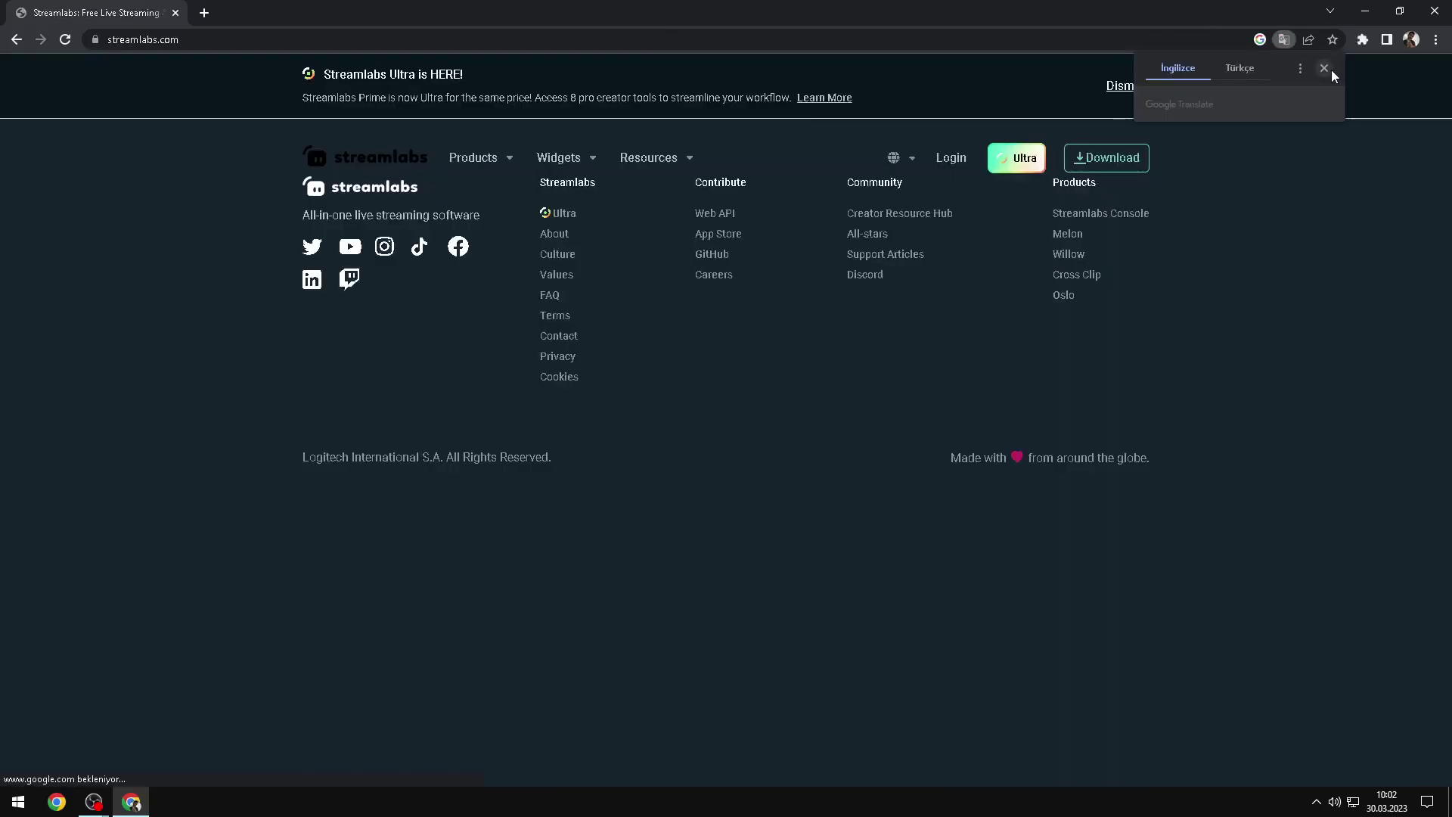
Step: Dismiss the translation offer and sign in to Streamlabs with a YouTube account
left_click(1325, 68)
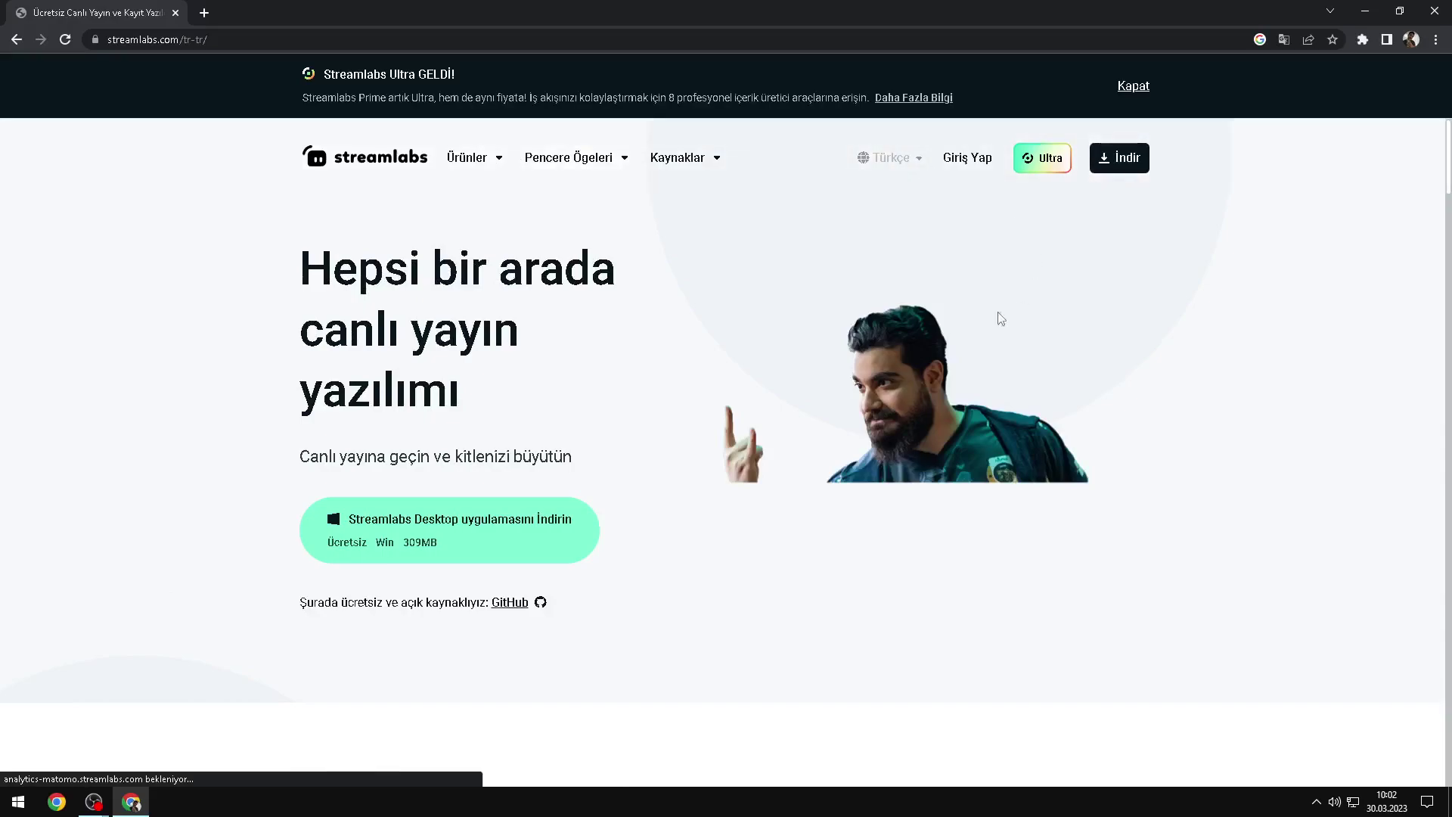
left_click(961, 160)
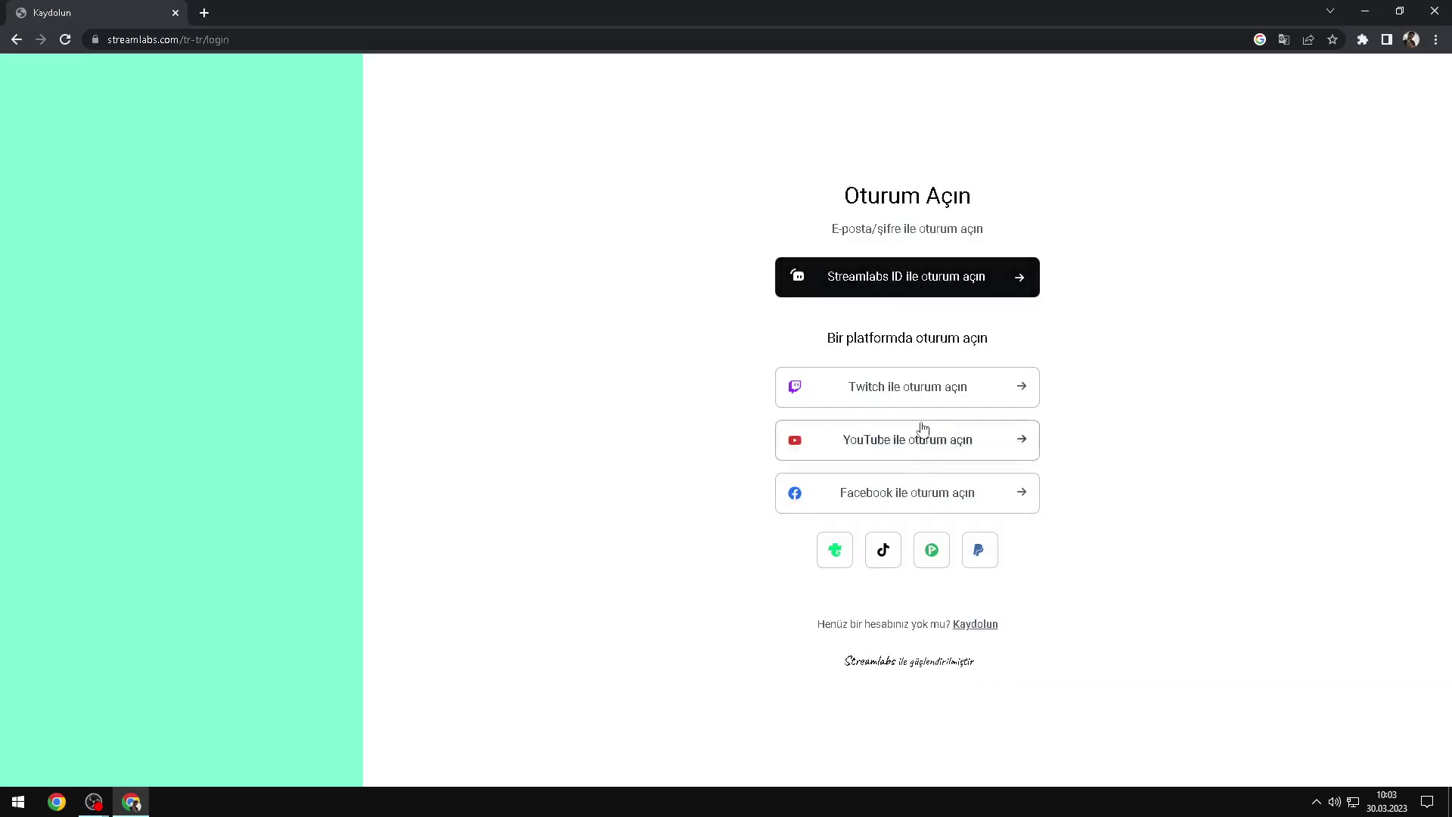
left_click(889, 451)
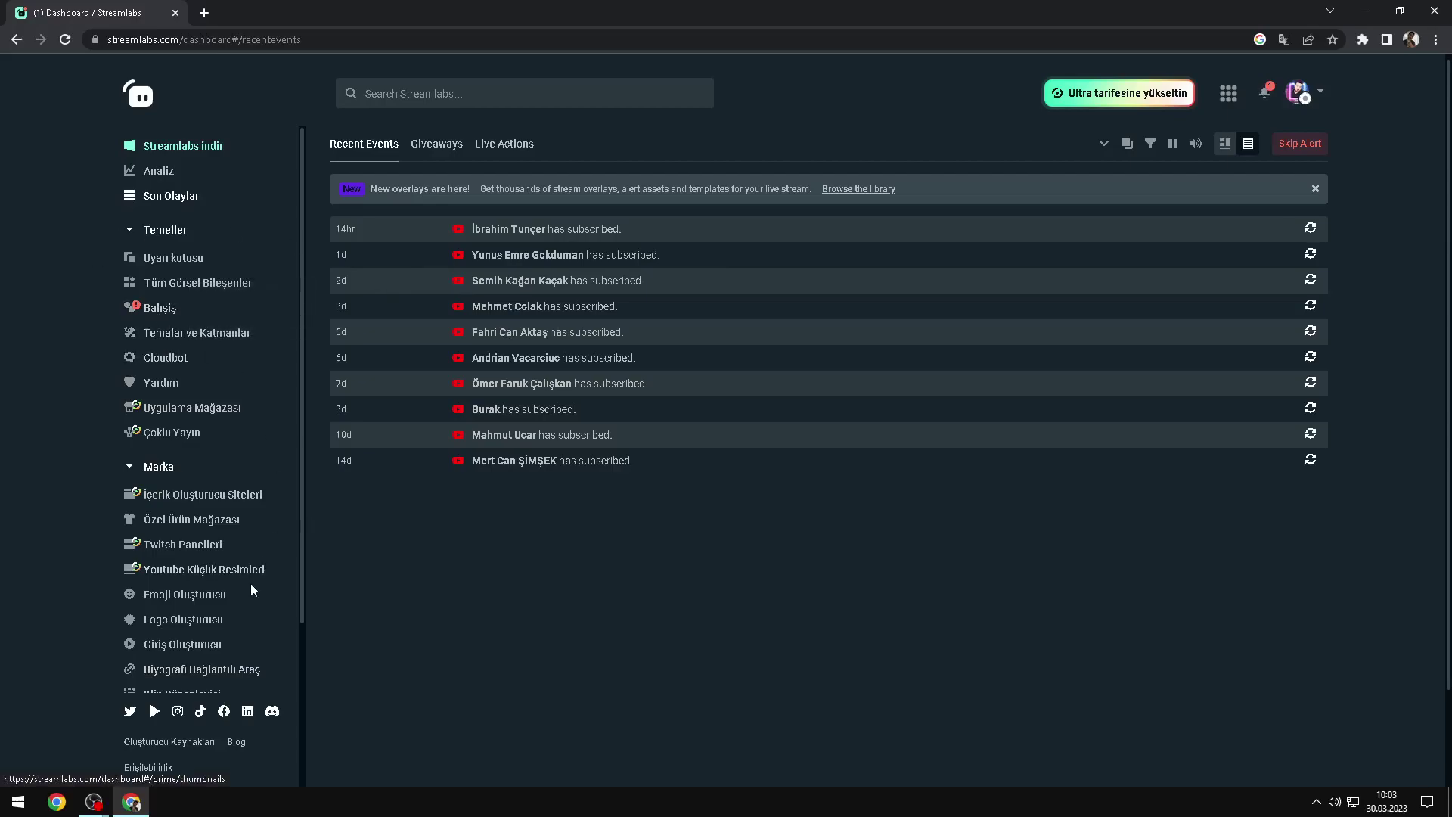
Step: Open the Uyarı Kutusu (Alert Box) page and close its tutorial popup after browsing it
left_click(180, 258)
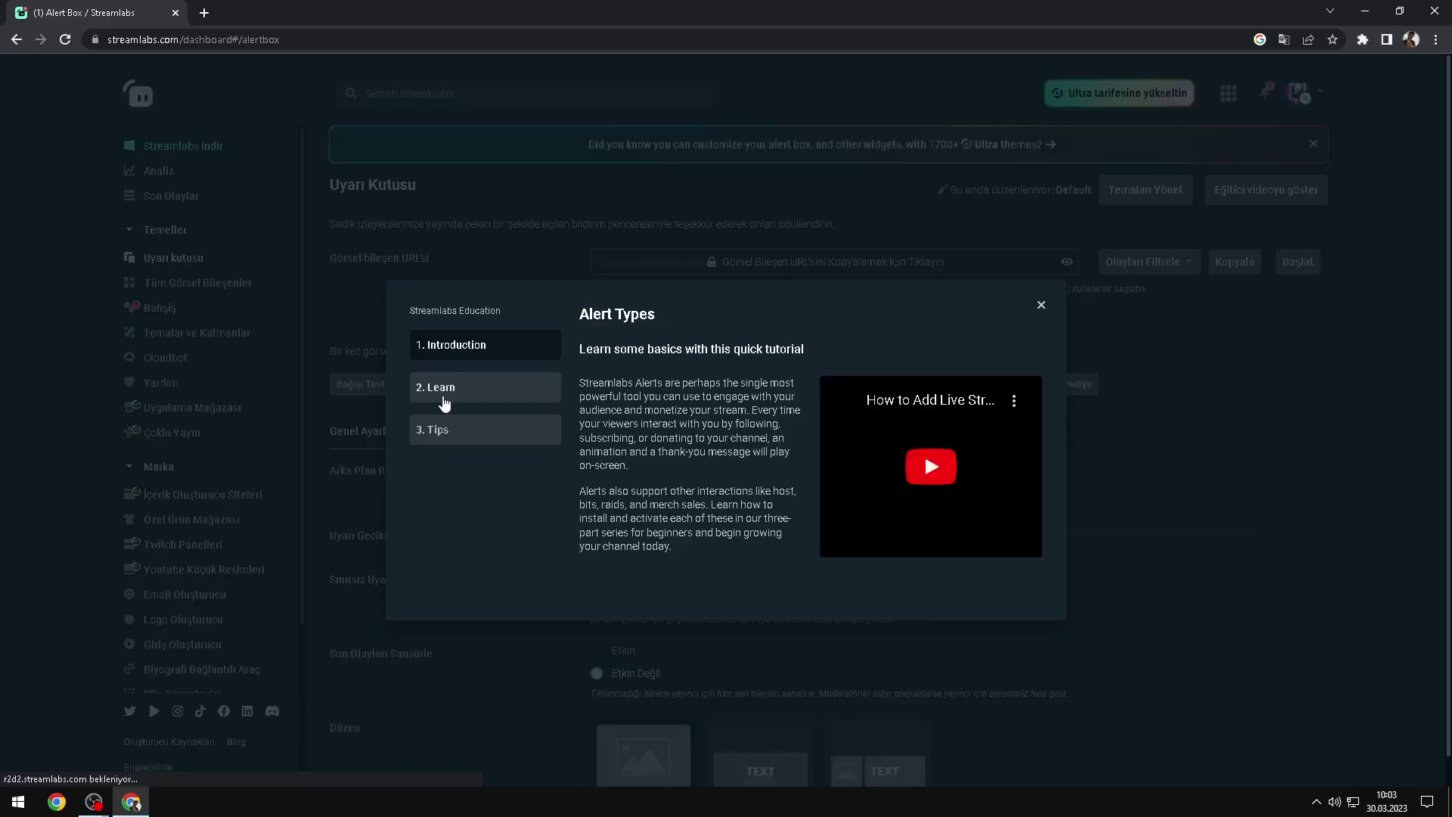
left_click(447, 396)
left_click(466, 433)
left_click(478, 353)
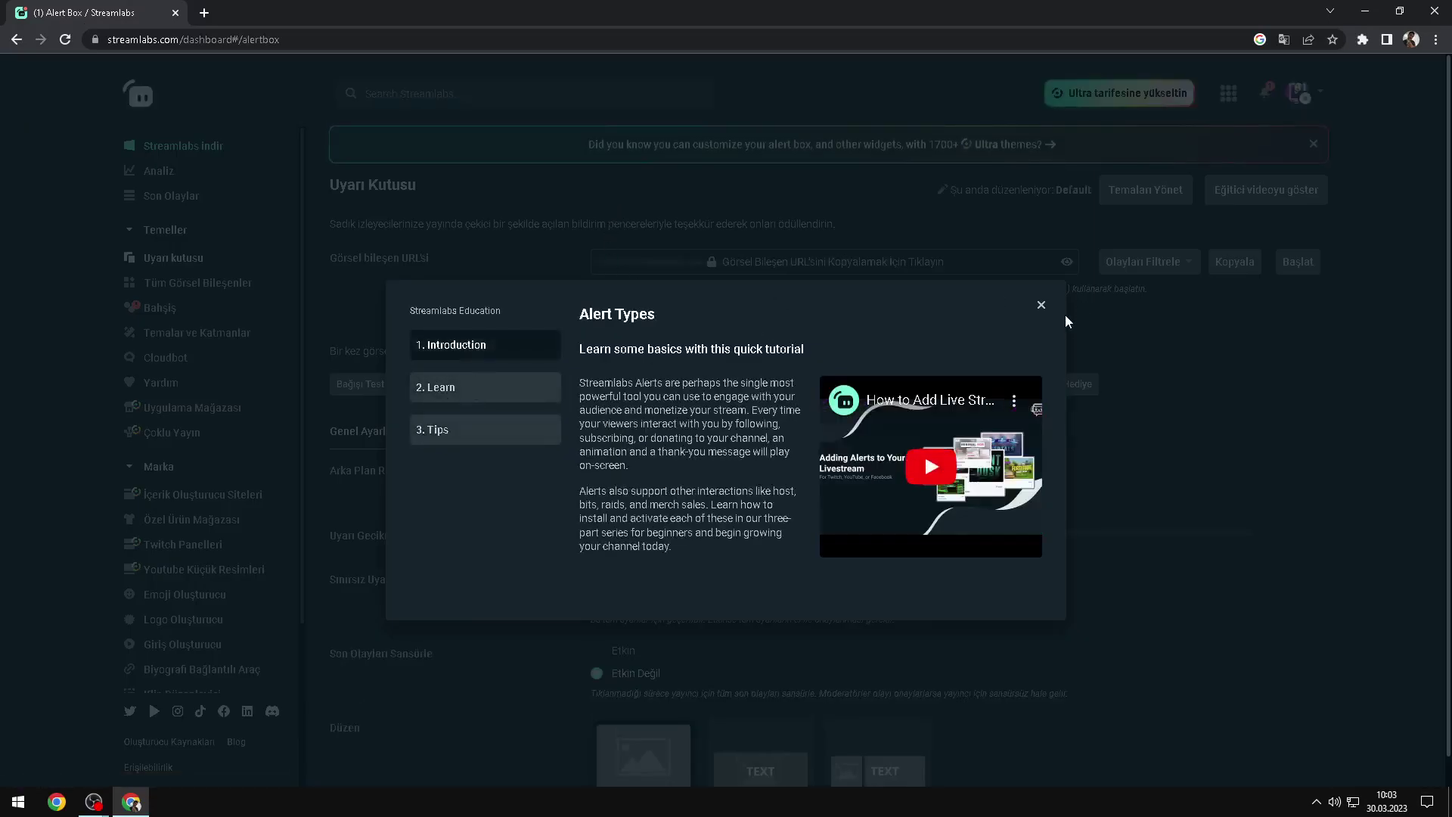
left_click(1042, 305)
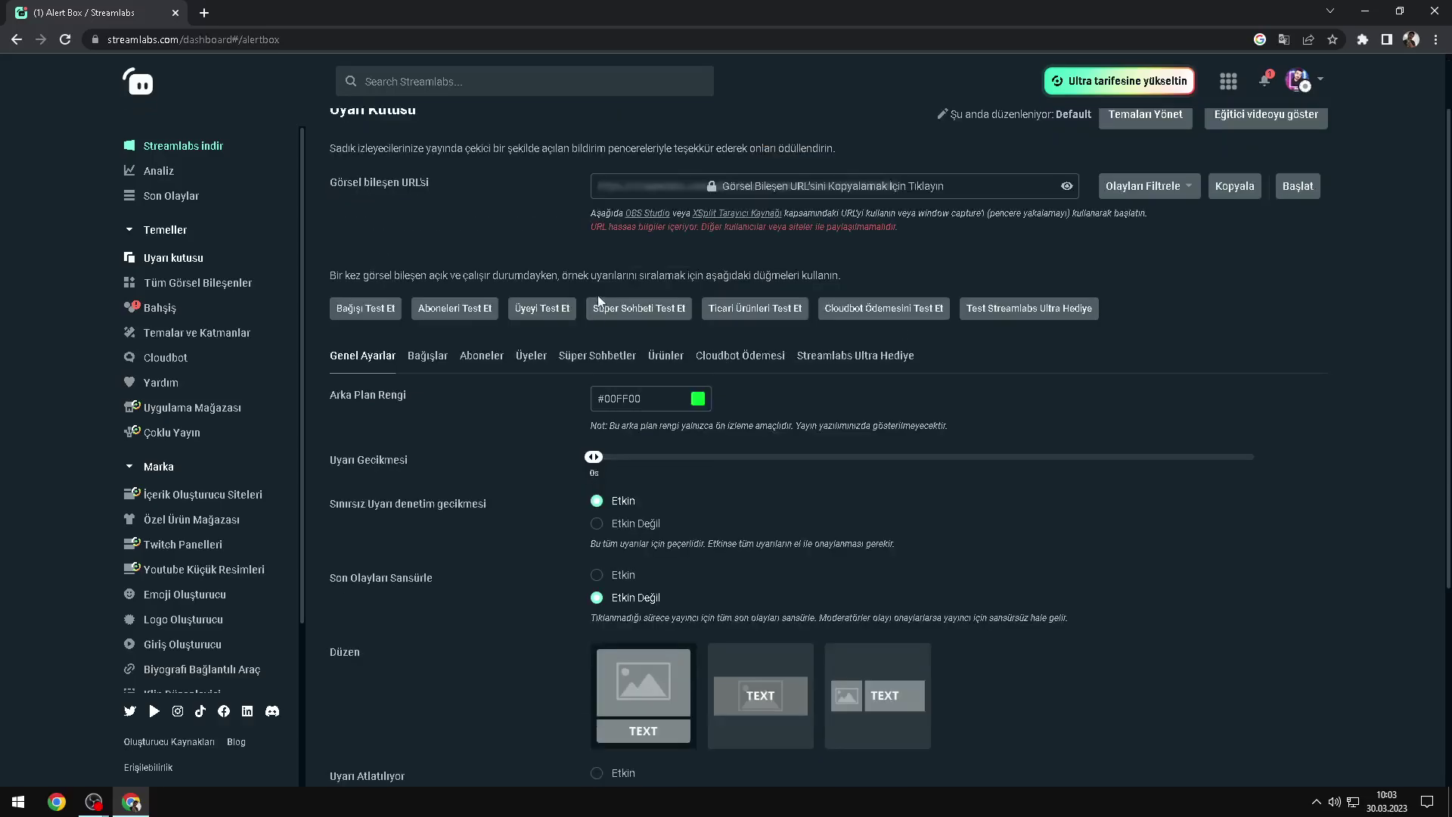
Step: Copy the Alert Box widget URL with Kopyala and accept the safety warning
scroll(583, 499, "down", 3)
scroll(537, 450, "down", 2)
scroll(582, 674, "up", 5)
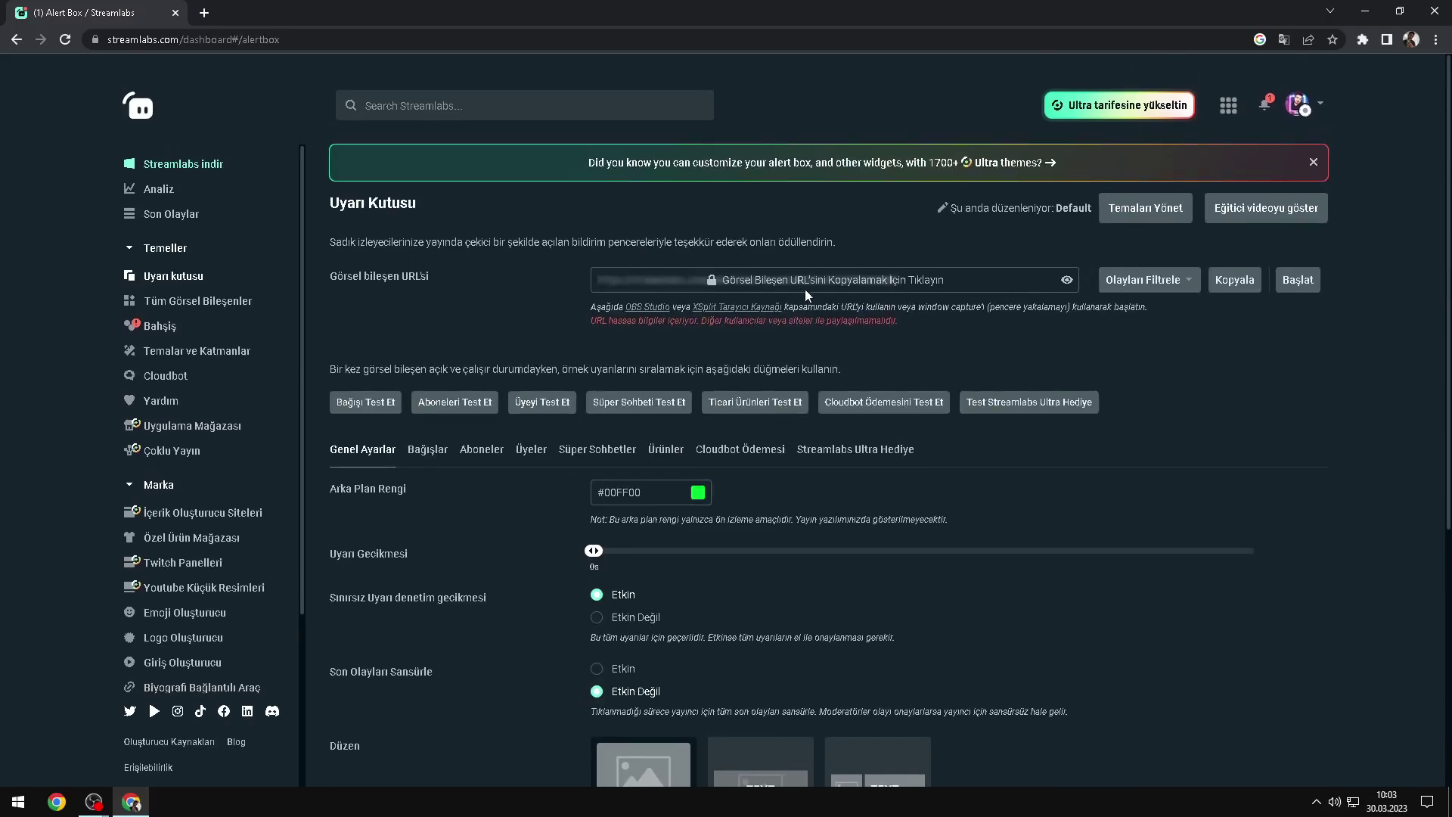
left_click(1241, 291)
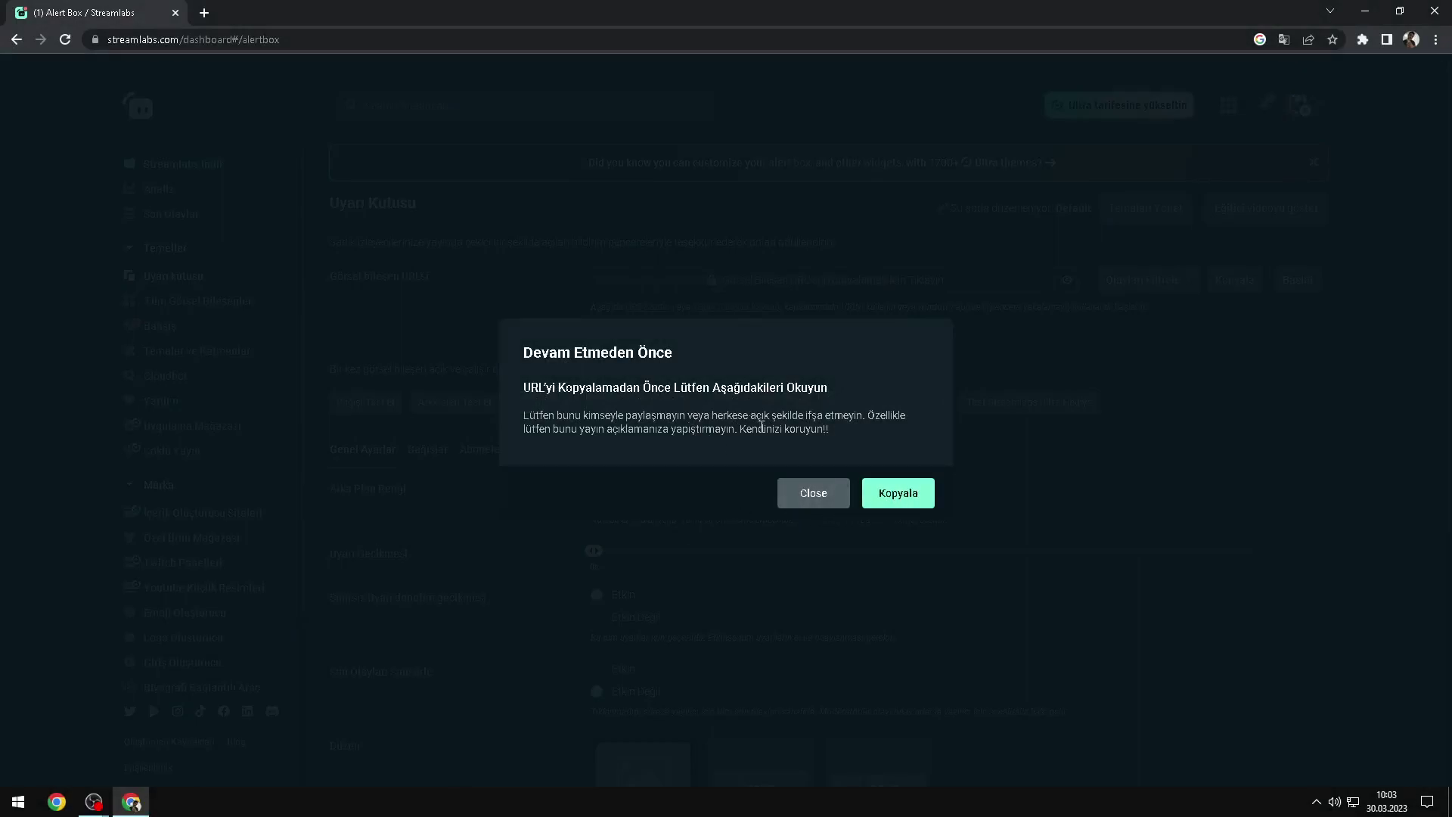
left_click(882, 497)
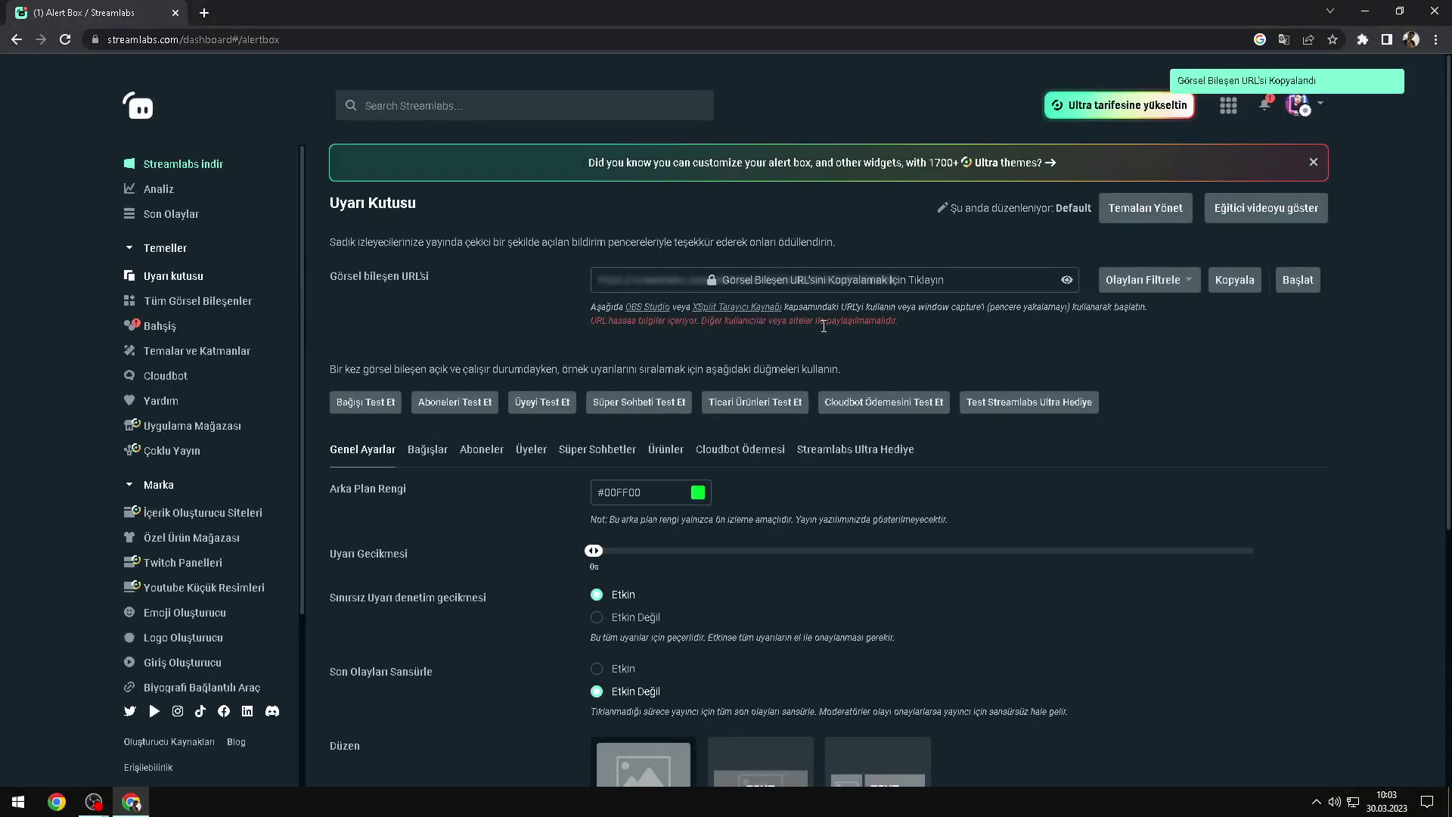
Step: Add browser source Tarayıcı 3 in OBS with the copied alert box URL as its address
mouse_move(93, 802)
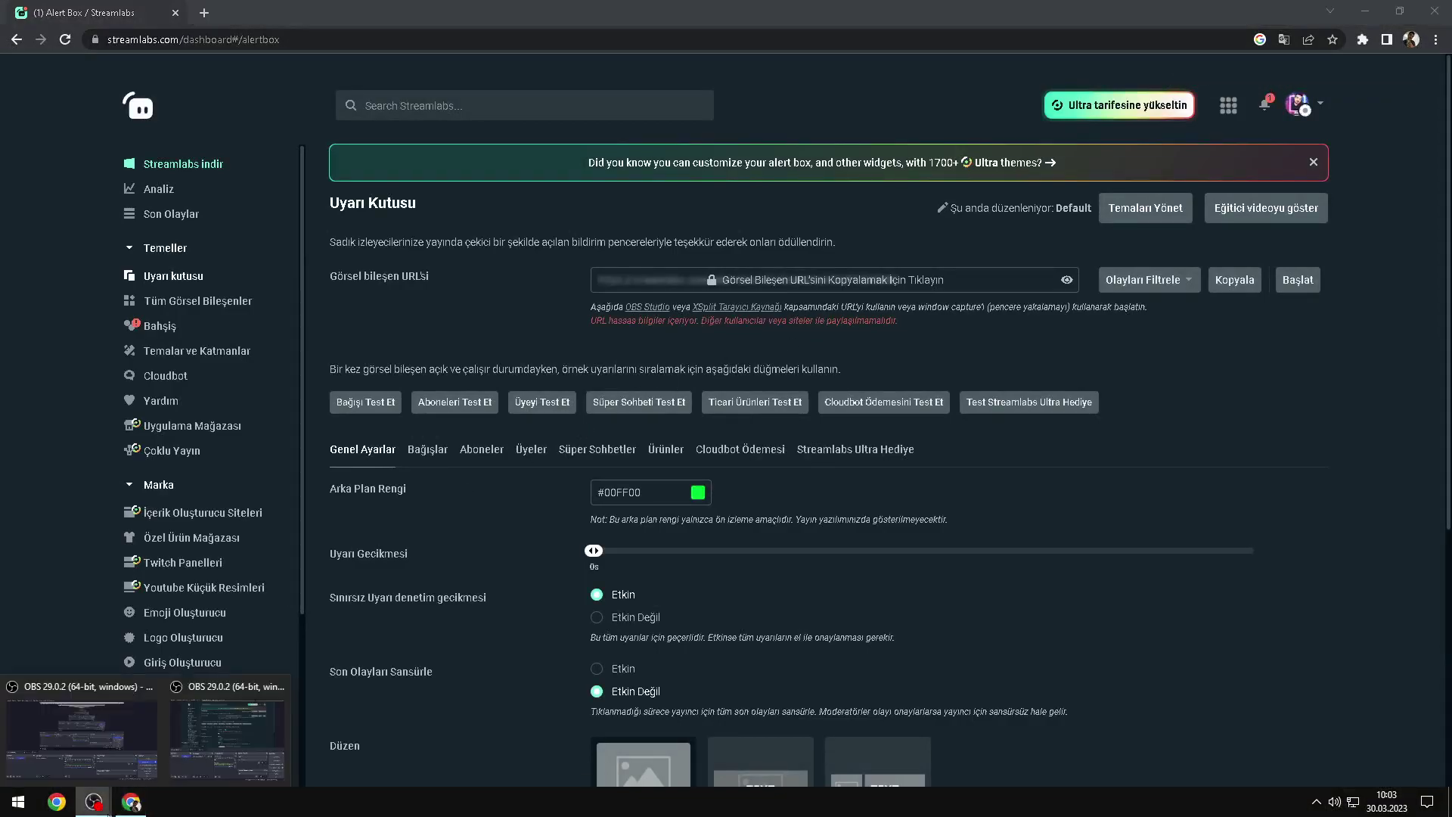
left_click(201, 753)
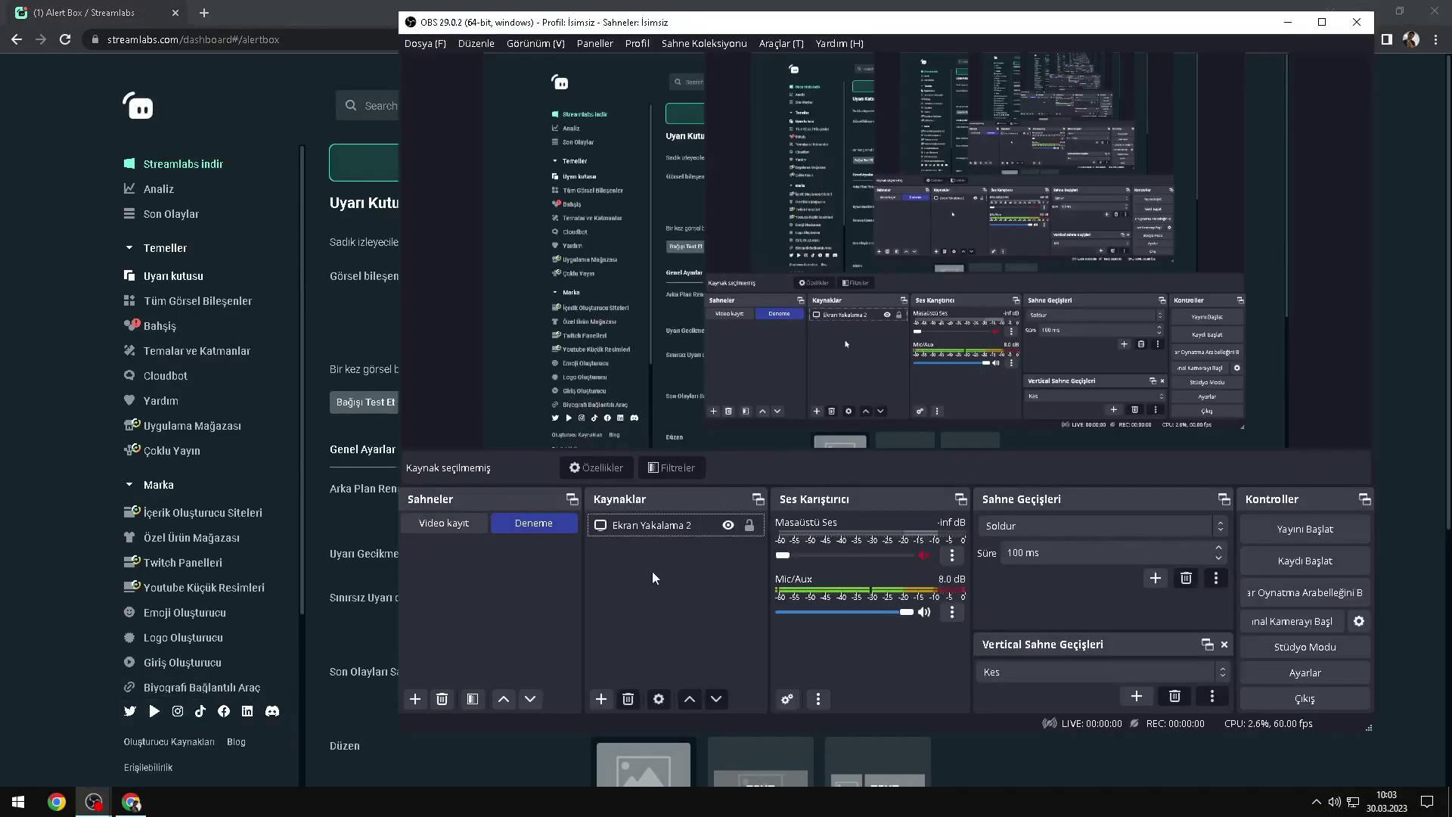
right_click(638, 554)
mouse_move(665, 564)
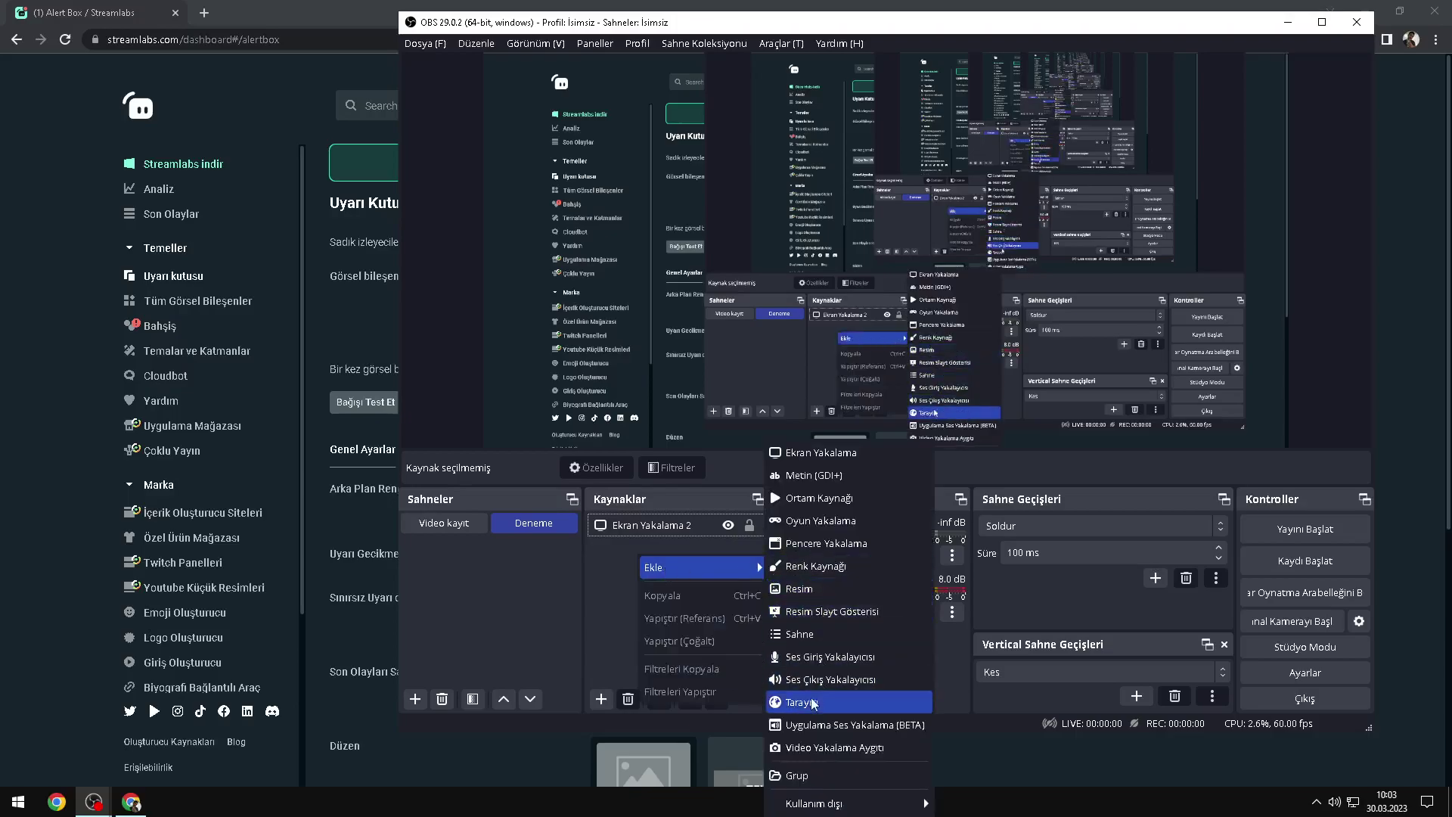
left_click(802, 702)
left_click(926, 473)
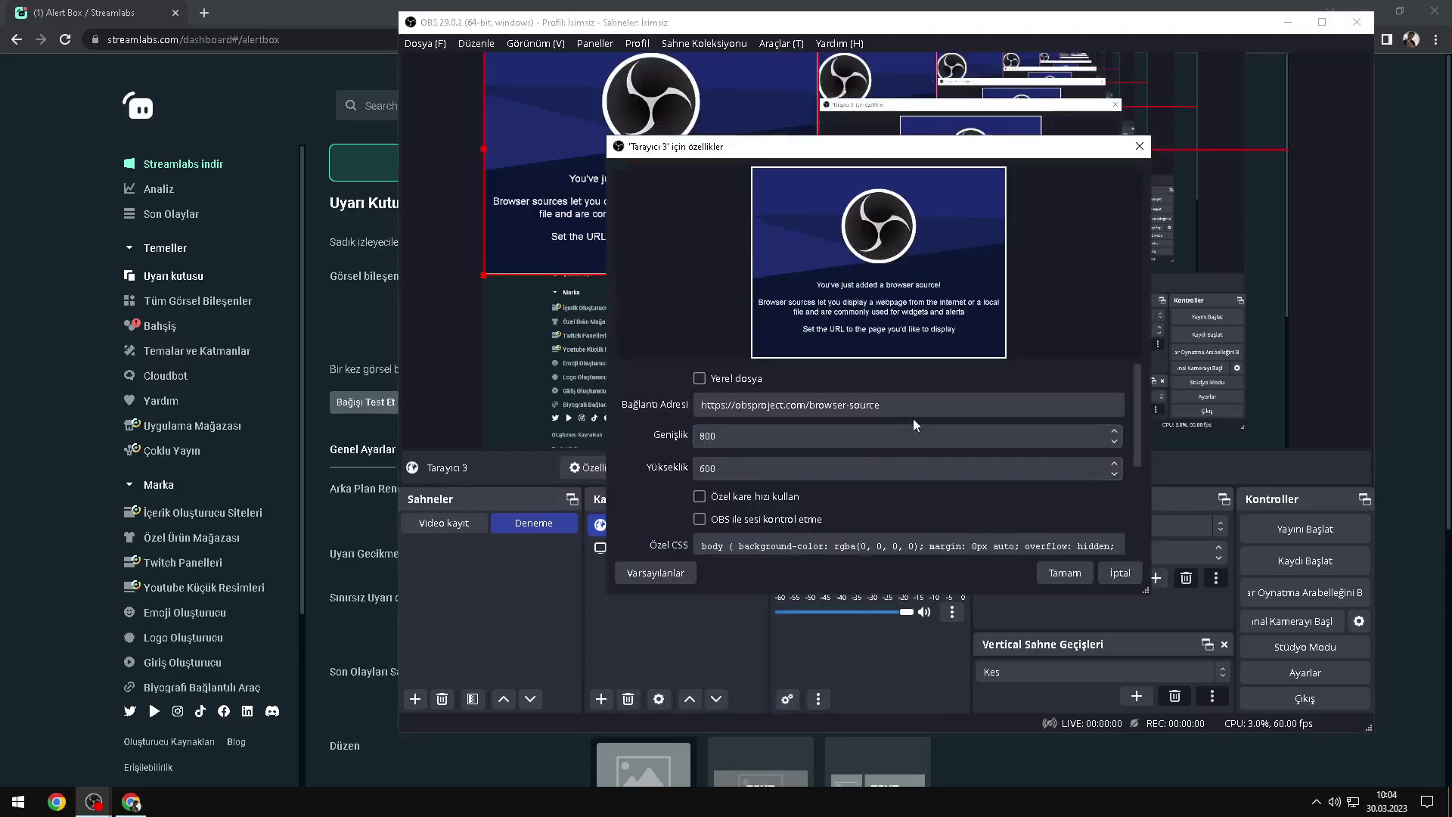
left_click_drag(885, 404, 715, 401)
key("ctrl+a")
key("ctrl+v")
left_click(1066, 573)
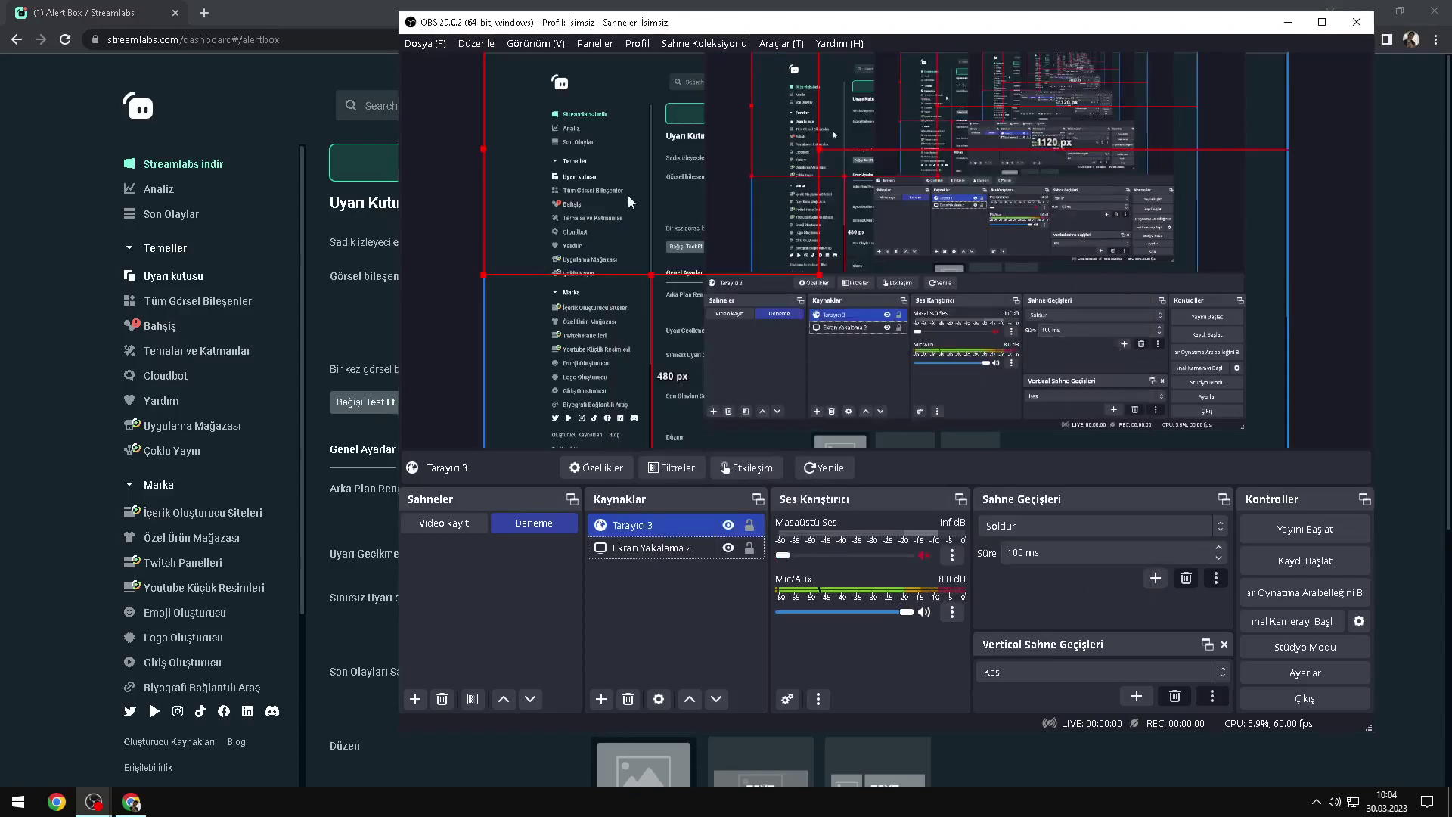
Step: Move the alert box source in the preview and fire a test donation alert
left_click_drag(746, 291, 812, 296)
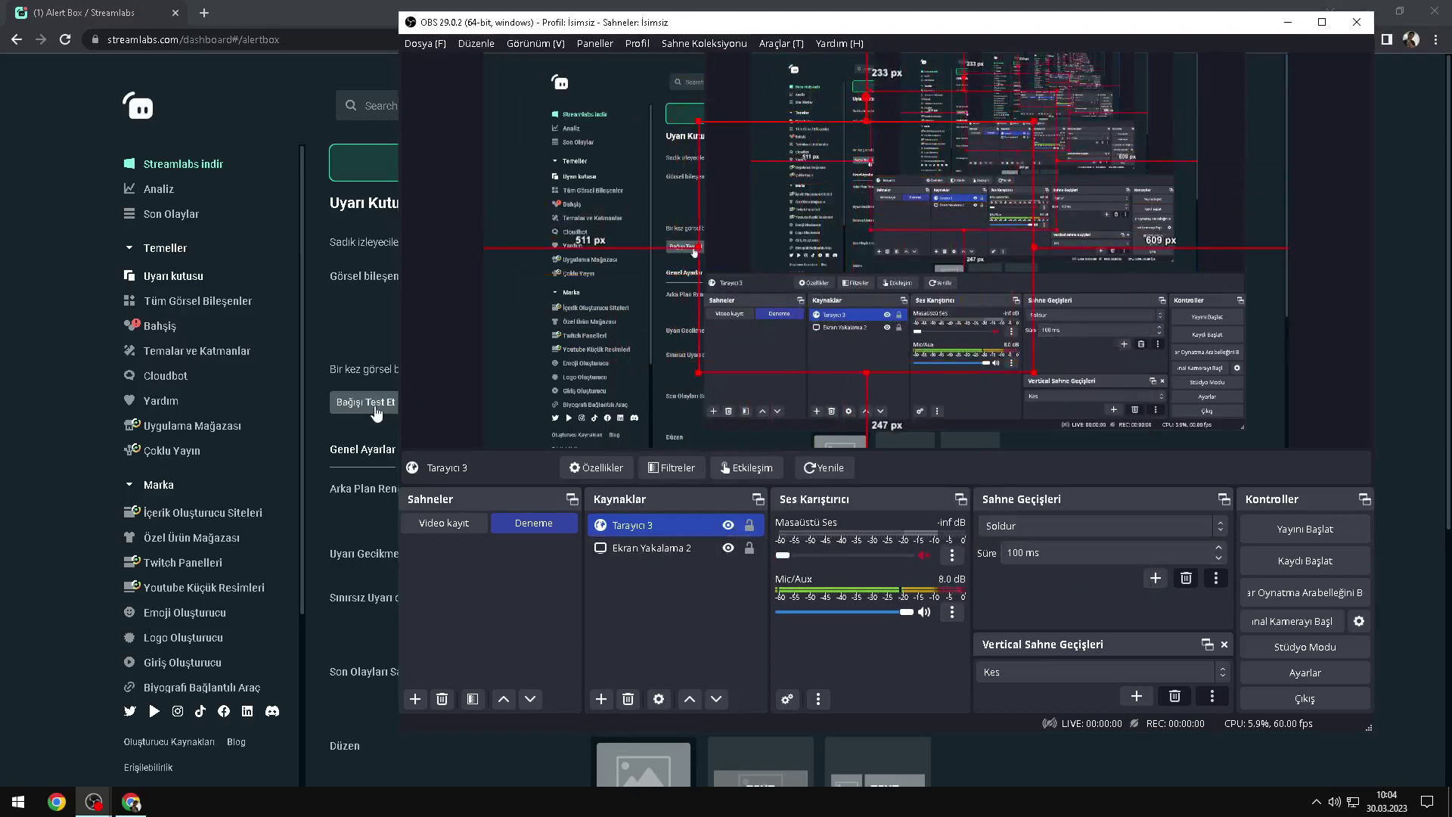
left_click(381, 412)
key("alt+Tab")
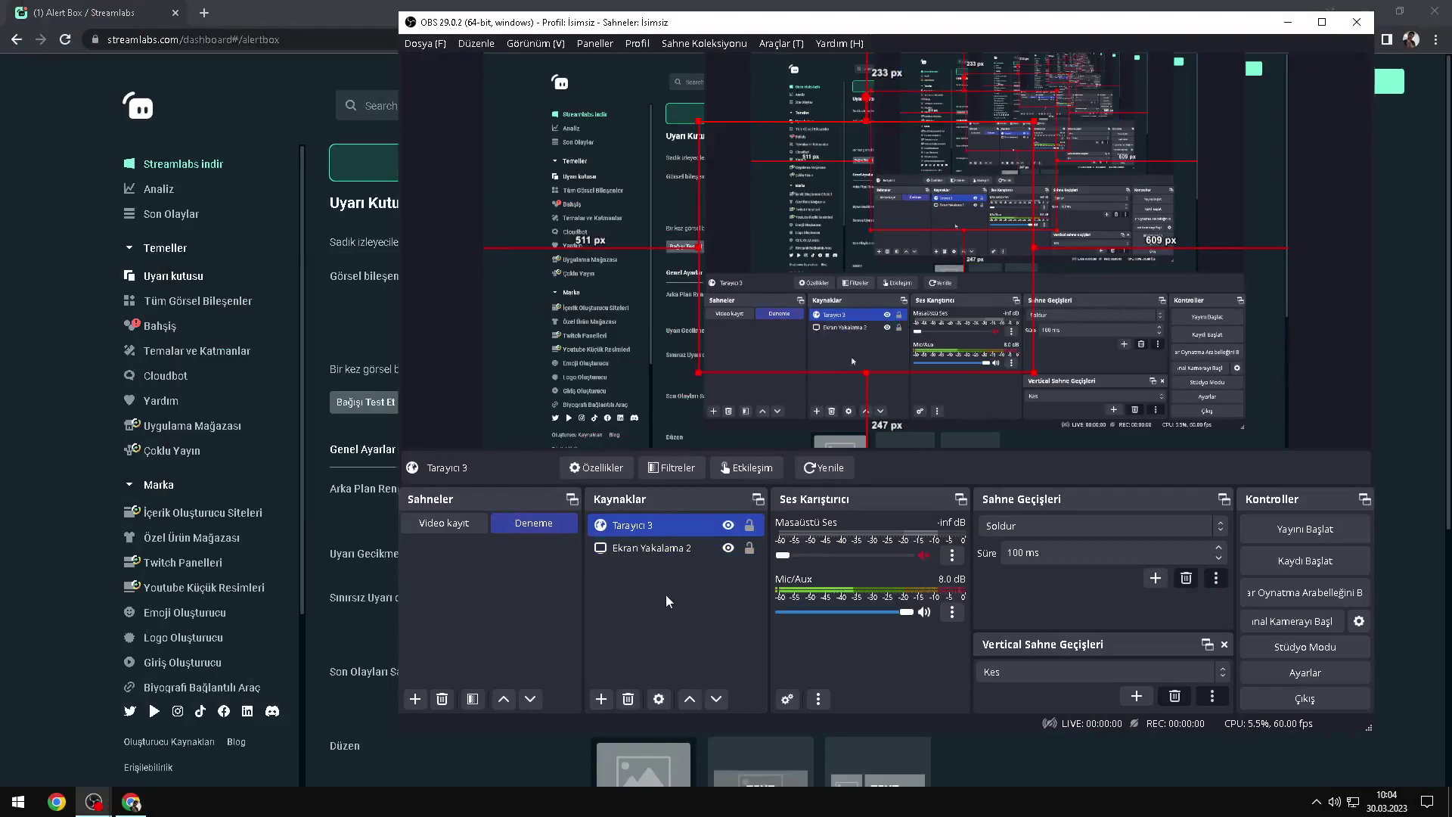
key("alt+Tab")
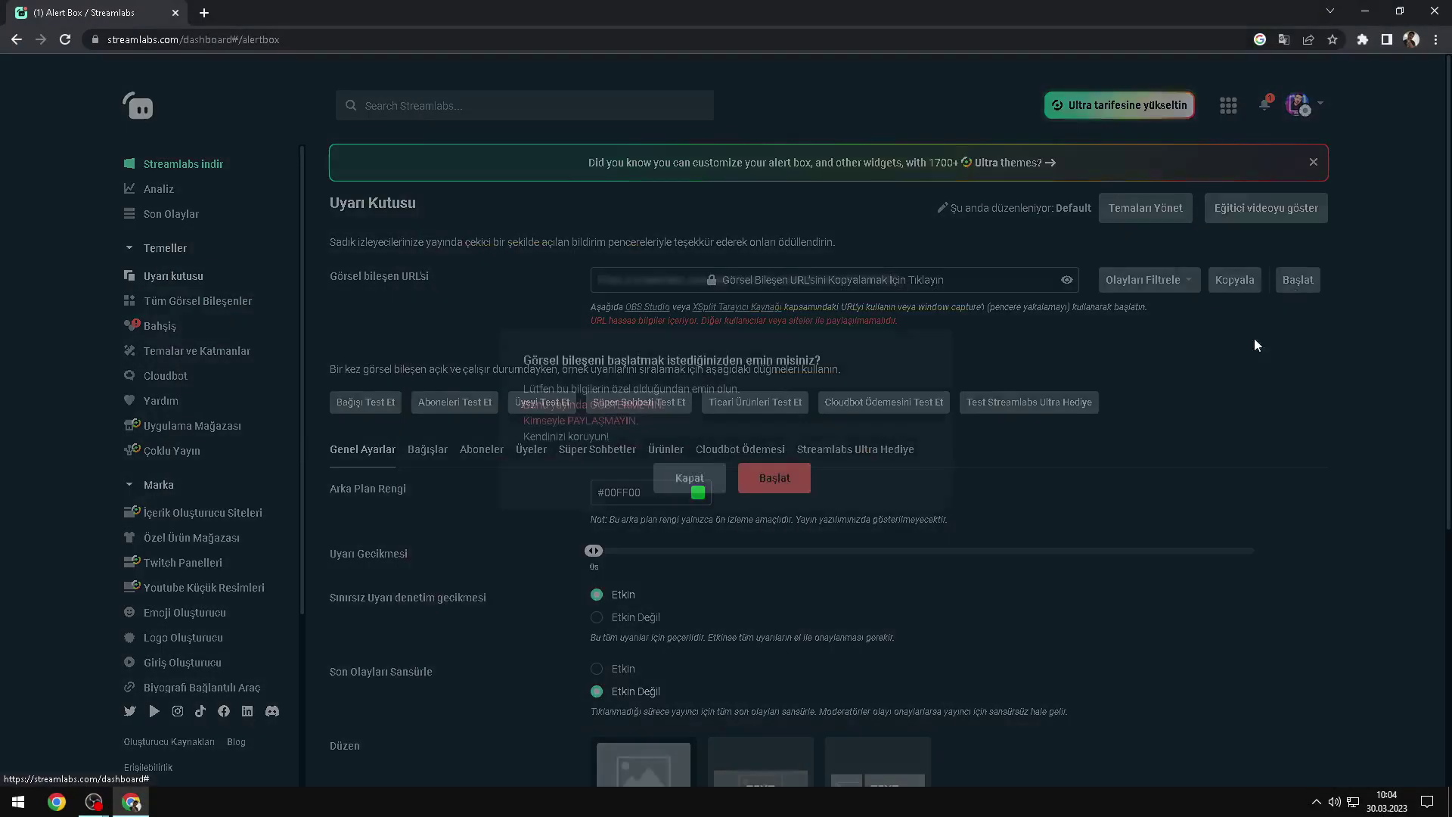
Step: Launch the Alert Box widget popup and send a test donation alert. Close the popup afterward
left_click(1297, 281)
left_click(776, 490)
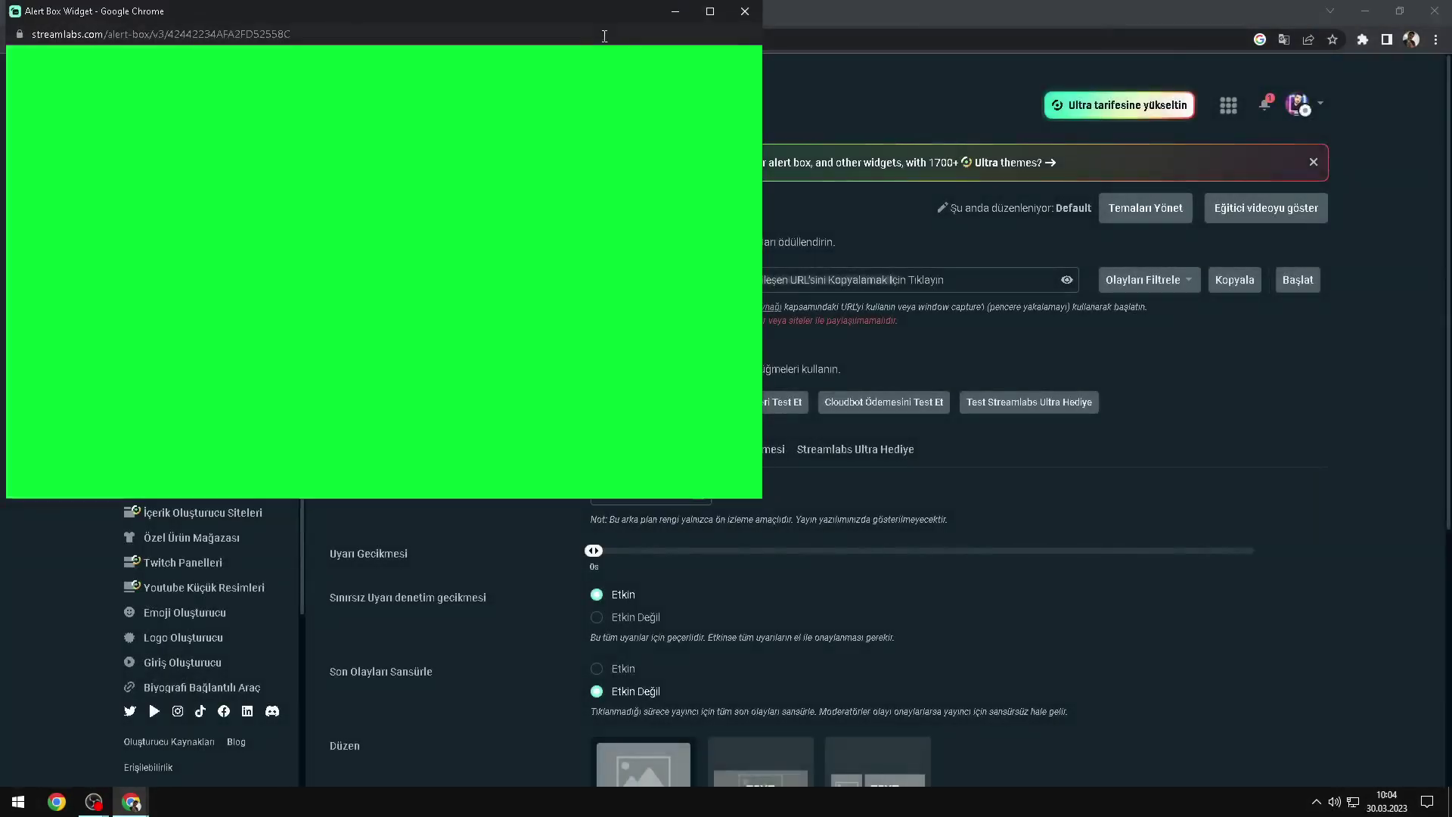
left_click_drag(485, 17, 728, 72)
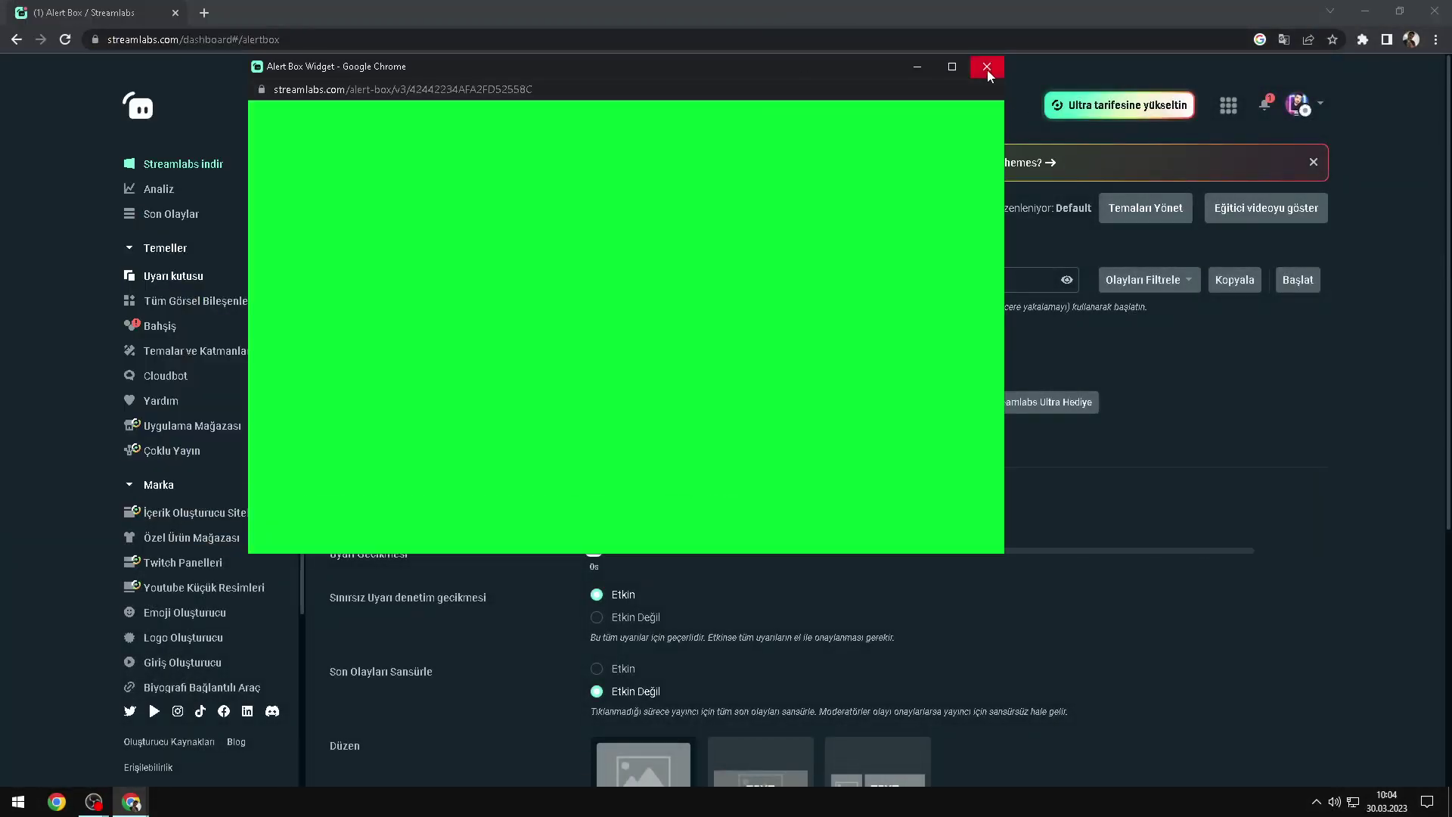
left_click_drag(568, 87, 777, 145)
left_click(365, 401)
left_click(1230, 140)
Step: Send a test subscriber alert from Streamlabs and watch it in OBS
mouse_move(93, 800)
left_click(200, 747)
left_click(311, 578)
left_click(543, 403)
key("alt+Tab")
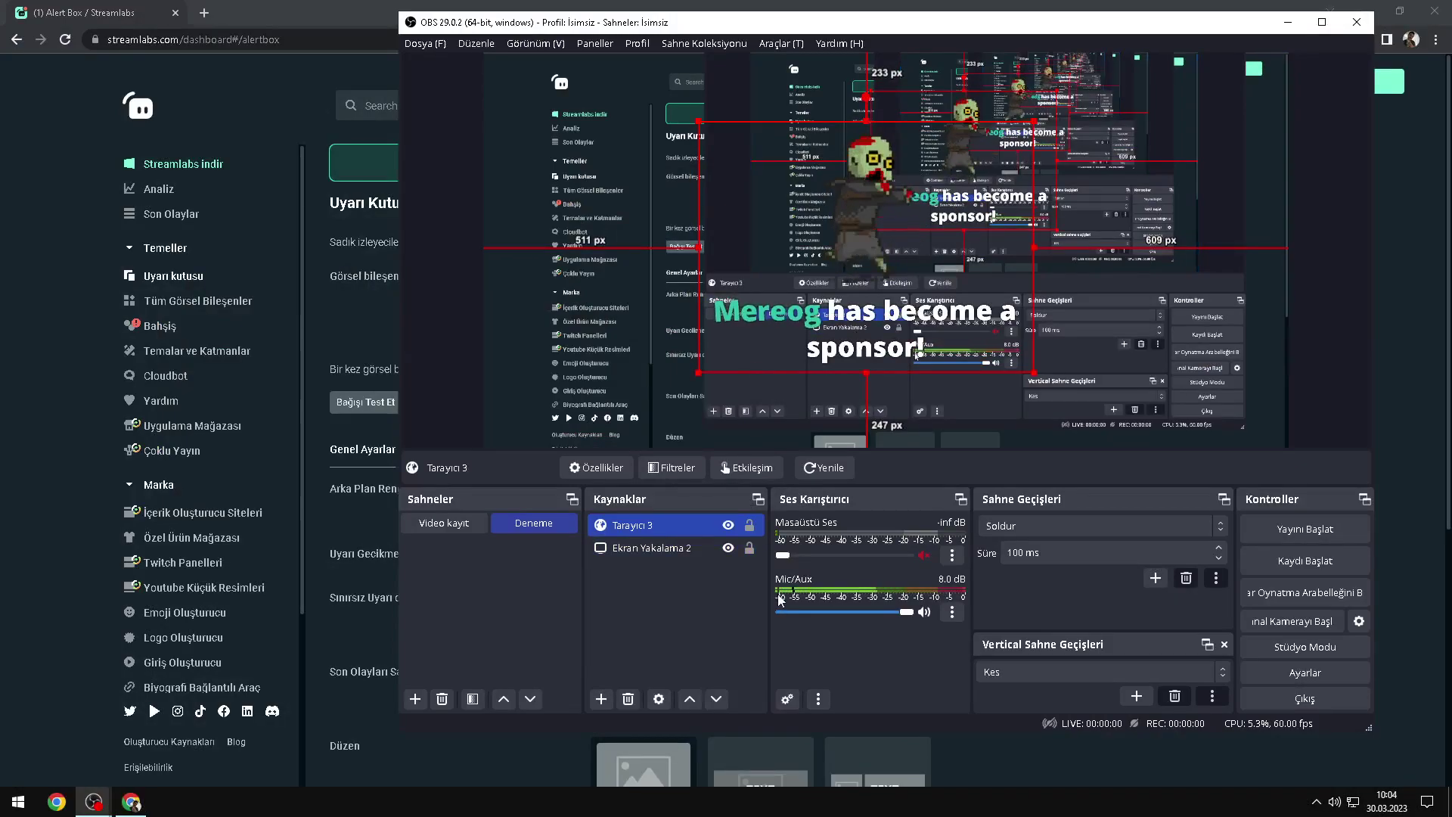
Step: Send another Aboneleri Test Et alert and watch the subscriber welcome in the OBS preview
key("alt+Tab")
left_click(455, 402)
key("alt+Tab")
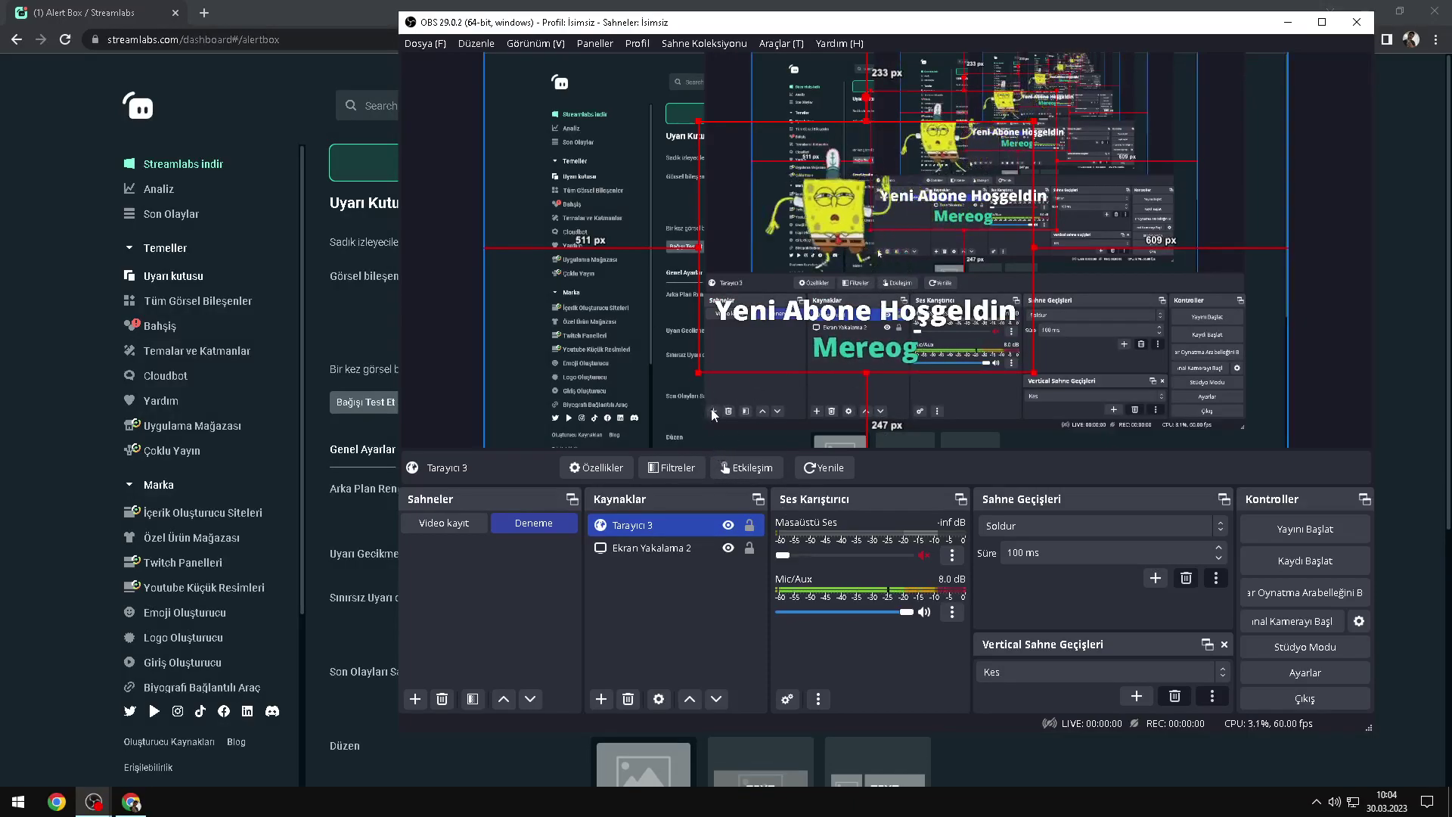
Step: Look over the tipping page, then open the Uyarı Kutusu alert box settings
left_click(4, 385)
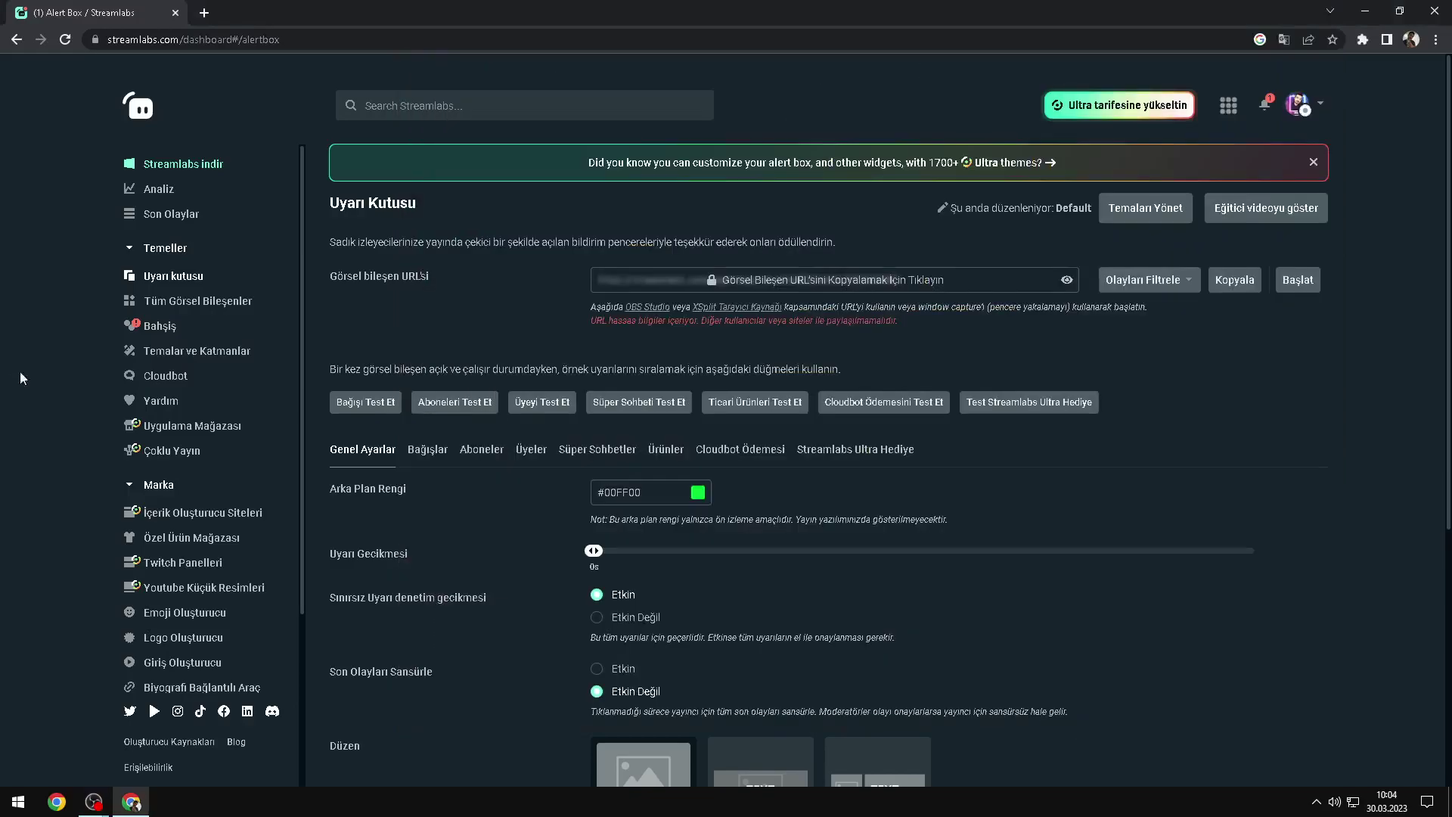
left_click(154, 331)
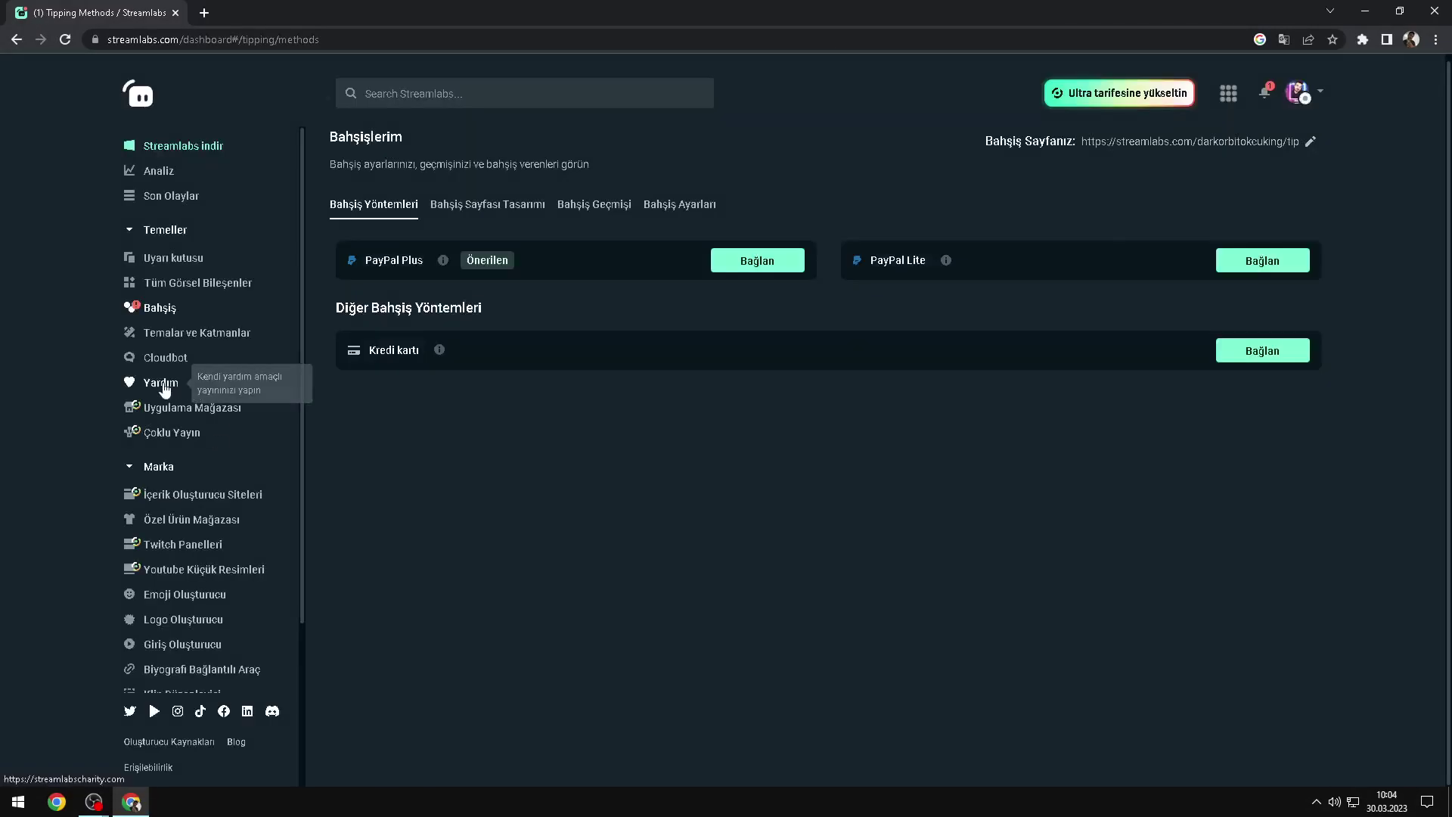
scroll(186, 311, "down", 1)
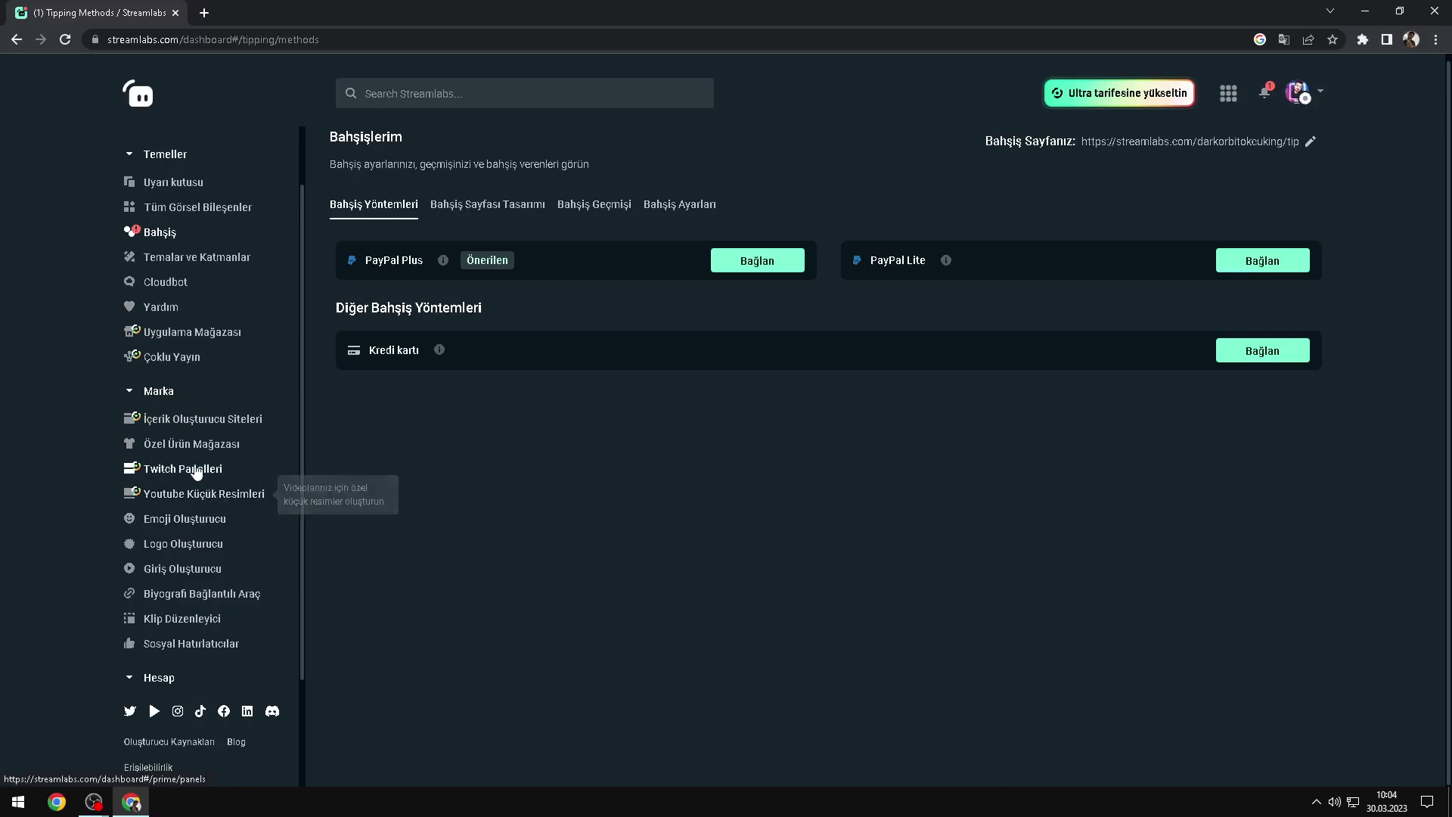
scroll(199, 509, "up", 2)
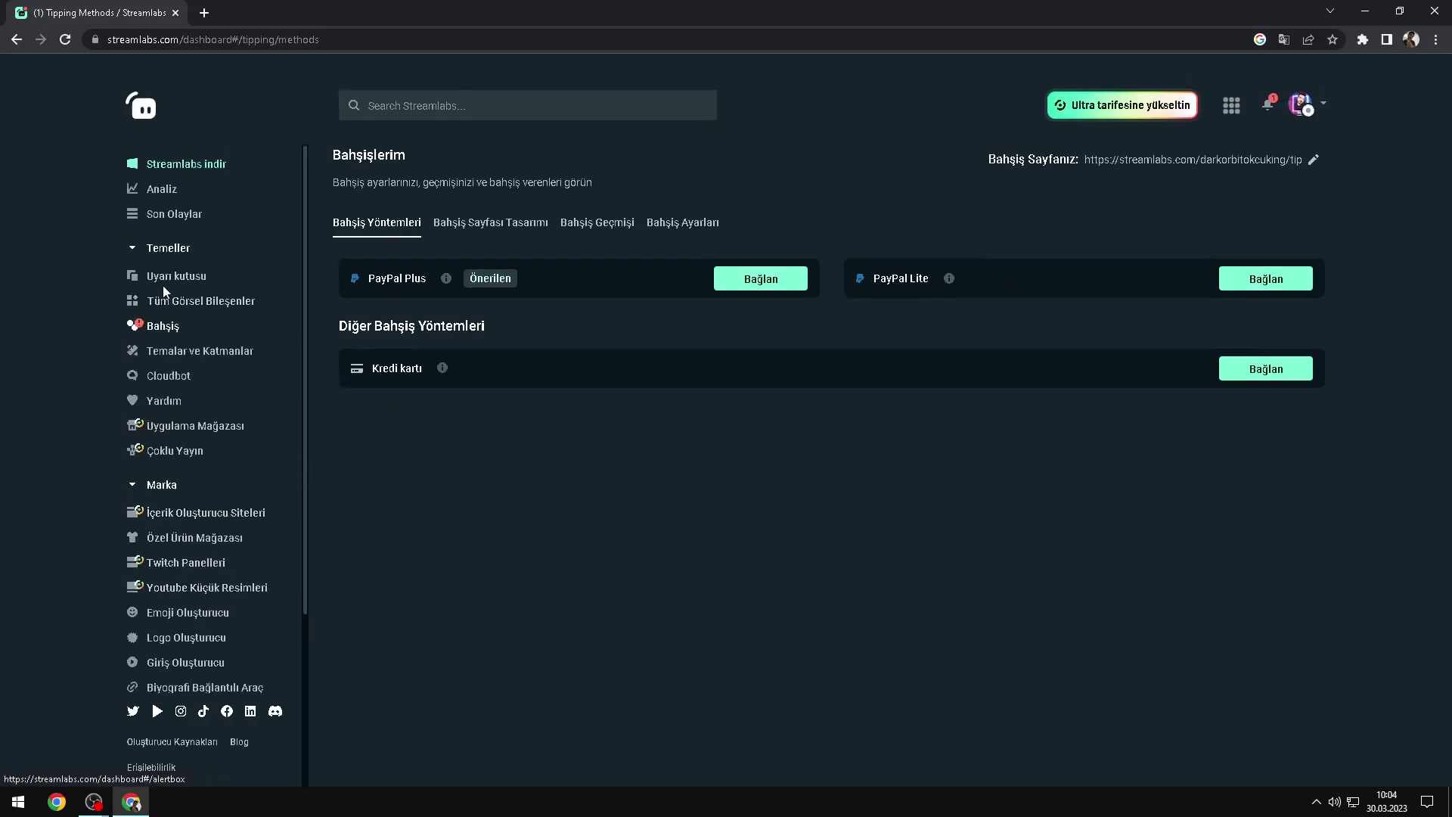
left_click(169, 276)
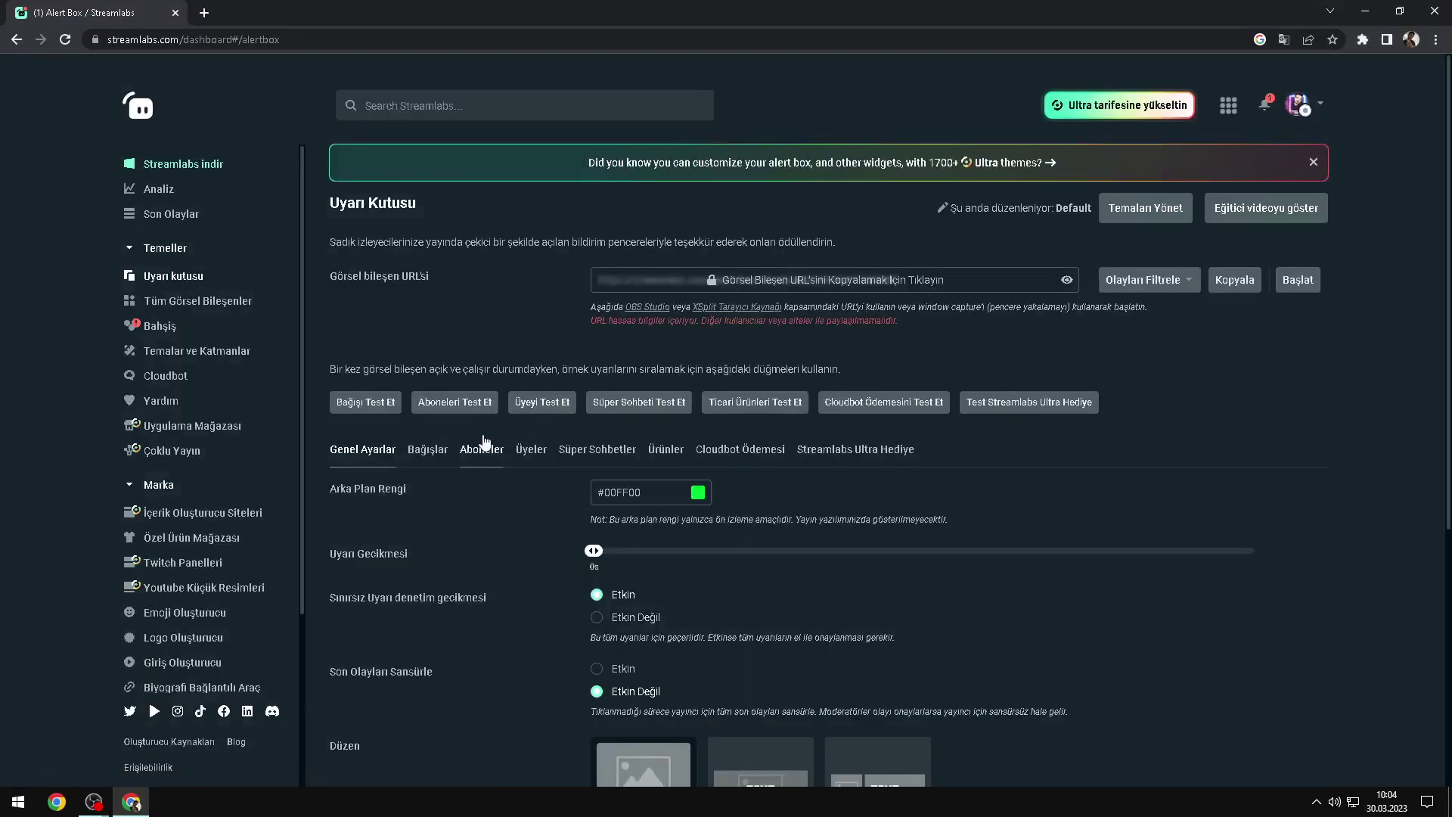
scroll(747, 421, "down", 3)
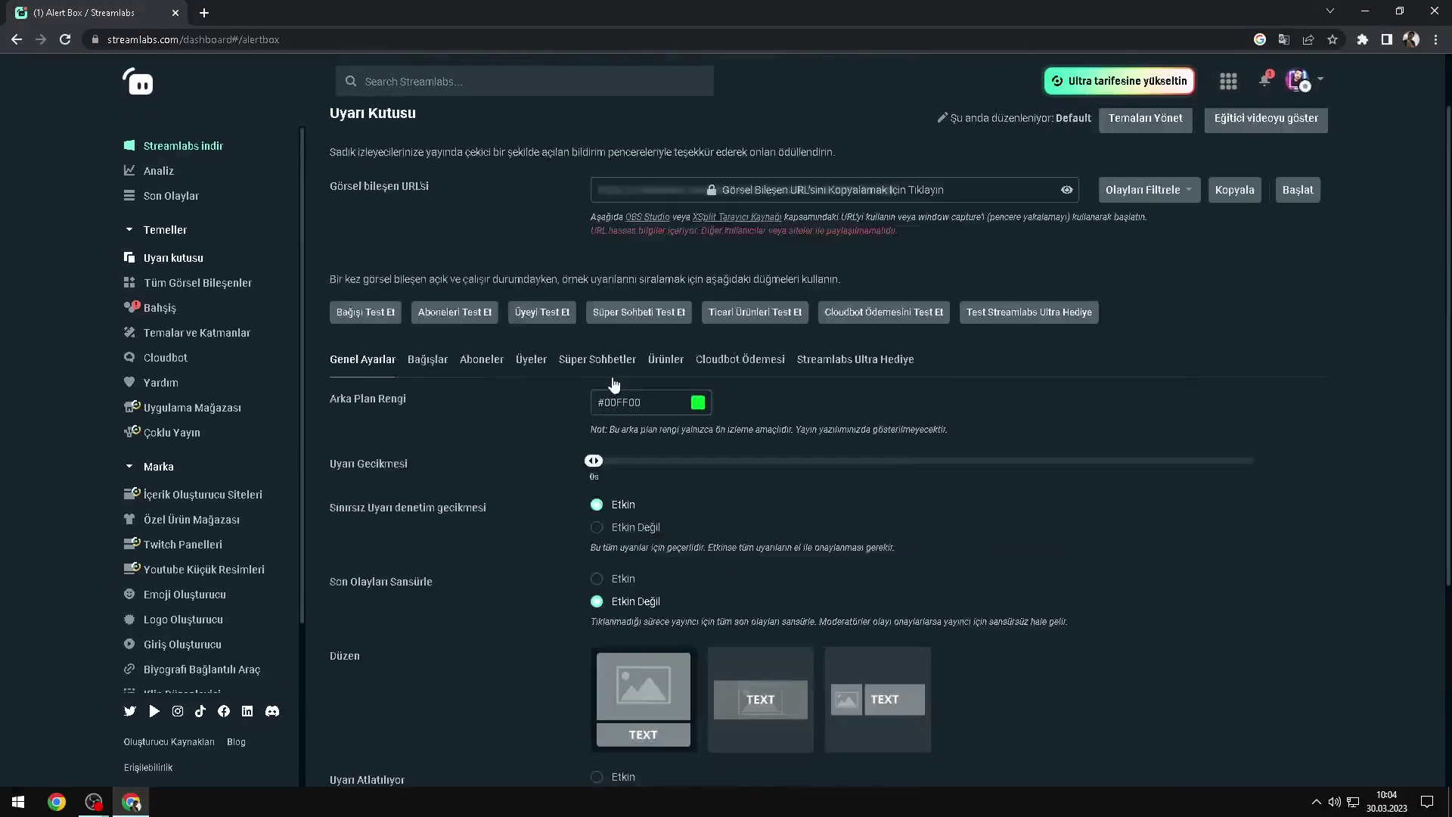
scroll(616, 376, "up", 3)
Step: In the Bağışlar tab, set Uyarı İçin Min. Miktar to 3
left_click(428, 436)
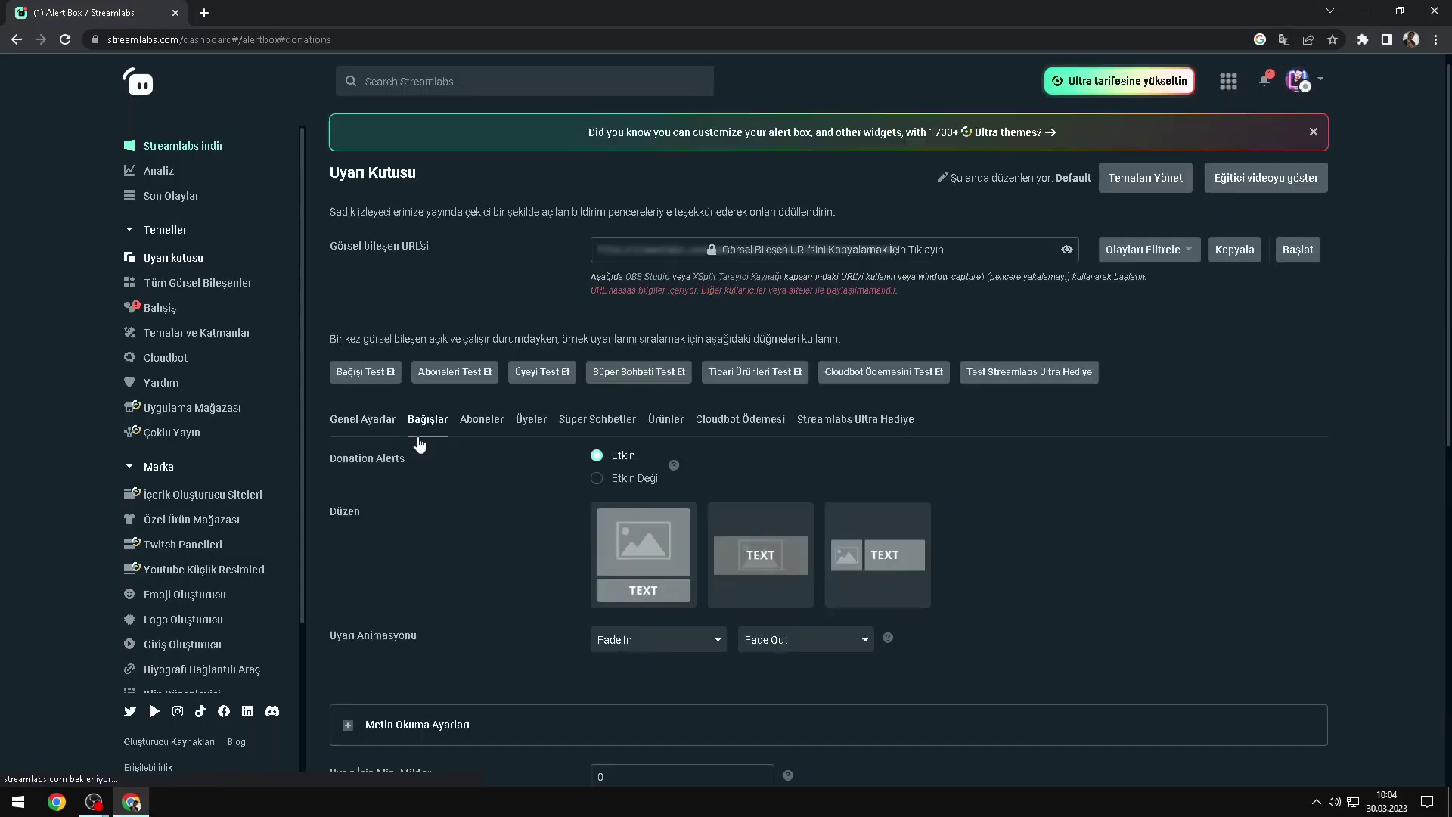
scroll(511, 465, "down", 4)
scroll(570, 431, "down", 3)
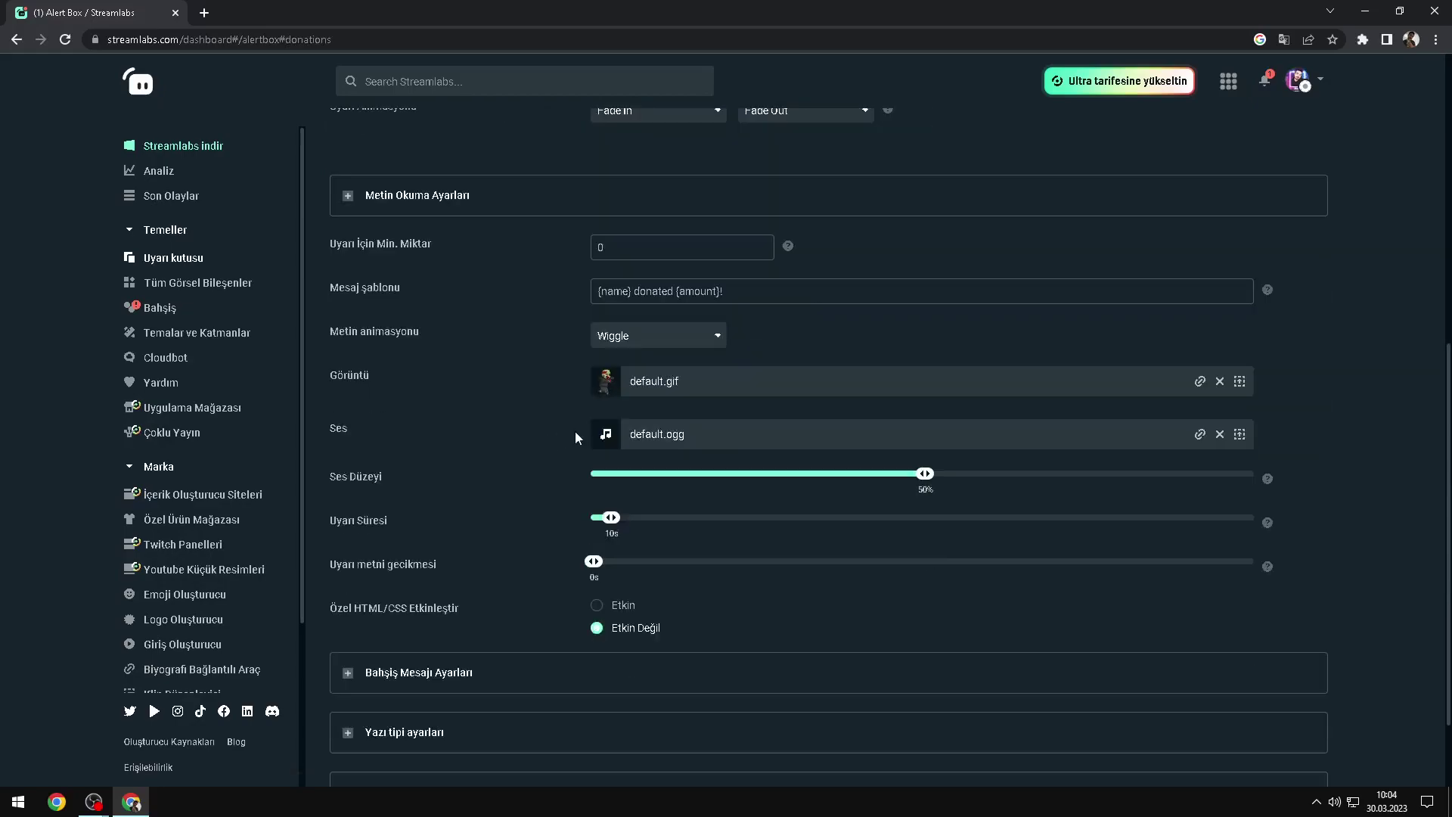
scroll(477, 342, "down", 1)
scroll(474, 351, "up", 2)
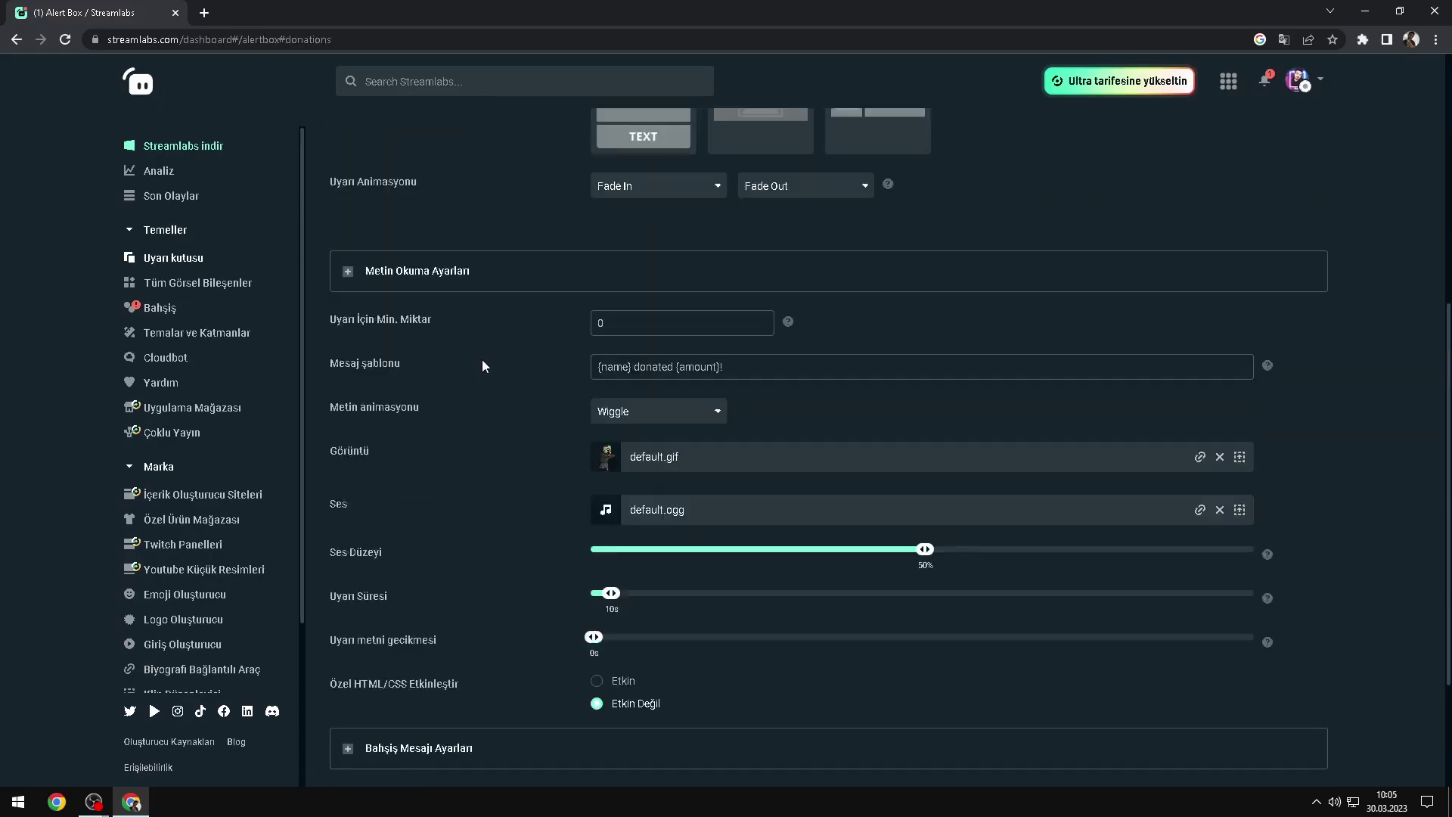
left_click_drag(684, 317, 566, 310)
type("3")
scroll(567, 381, "down", 2)
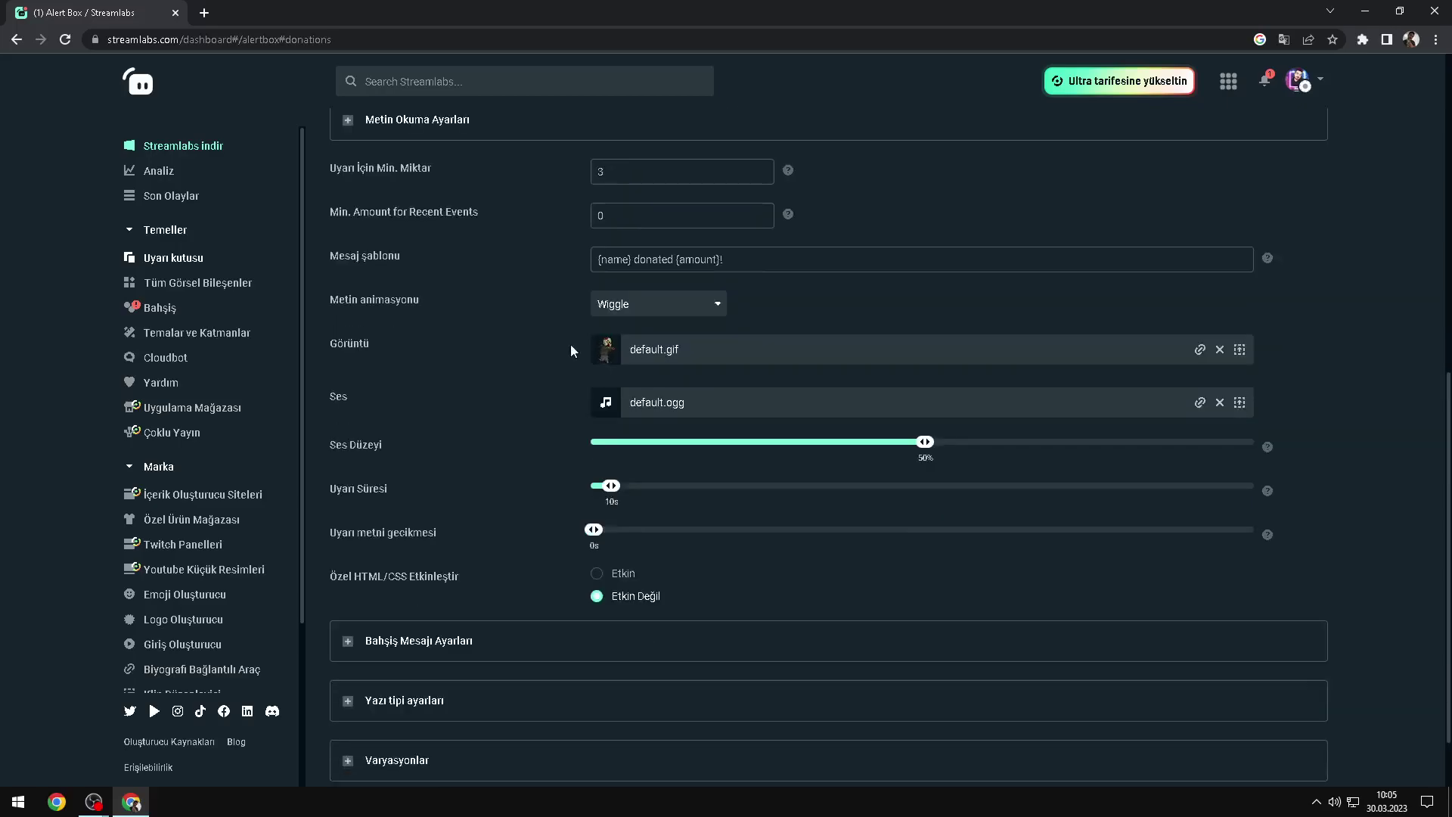
scroll(502, 395, "down", 1)
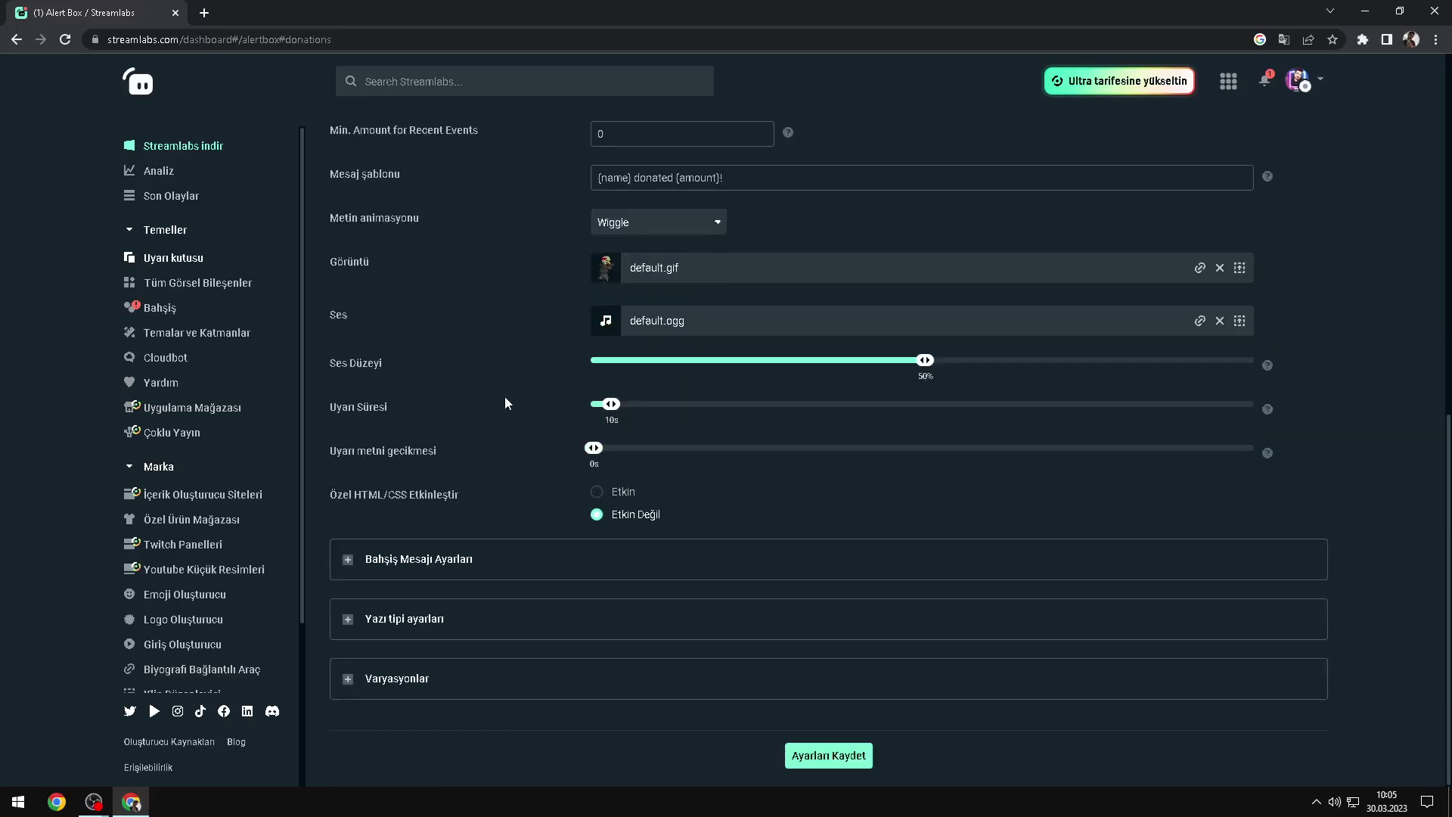
scroll(504, 401, "up", 7)
Step: Open the Aboneler subscriber alert settings, closing an accidentally opened charity site tab
left_click(484, 265)
left_click_drag(367, 261, 366, 261)
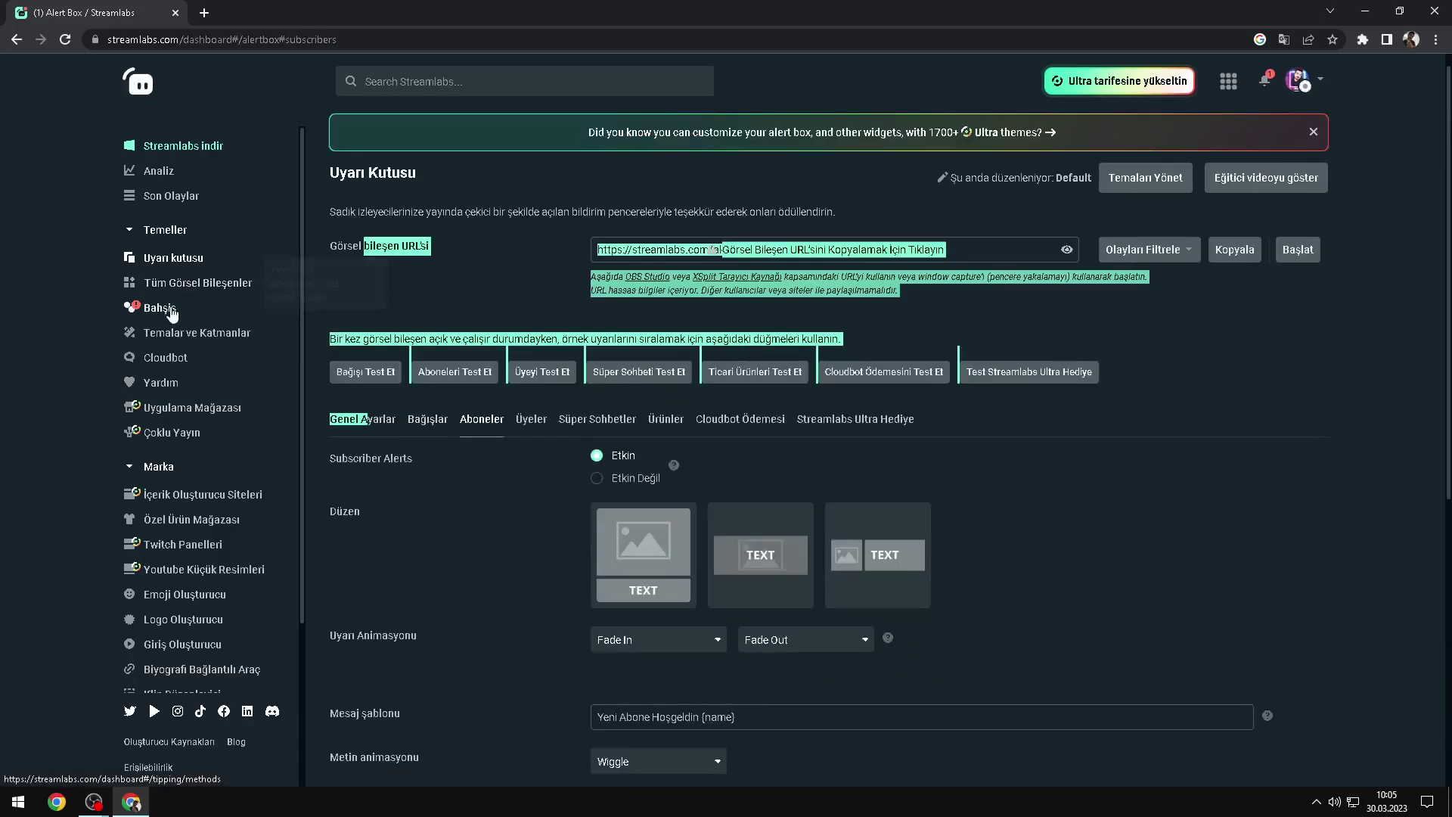
left_click(161, 391)
left_click(356, 13)
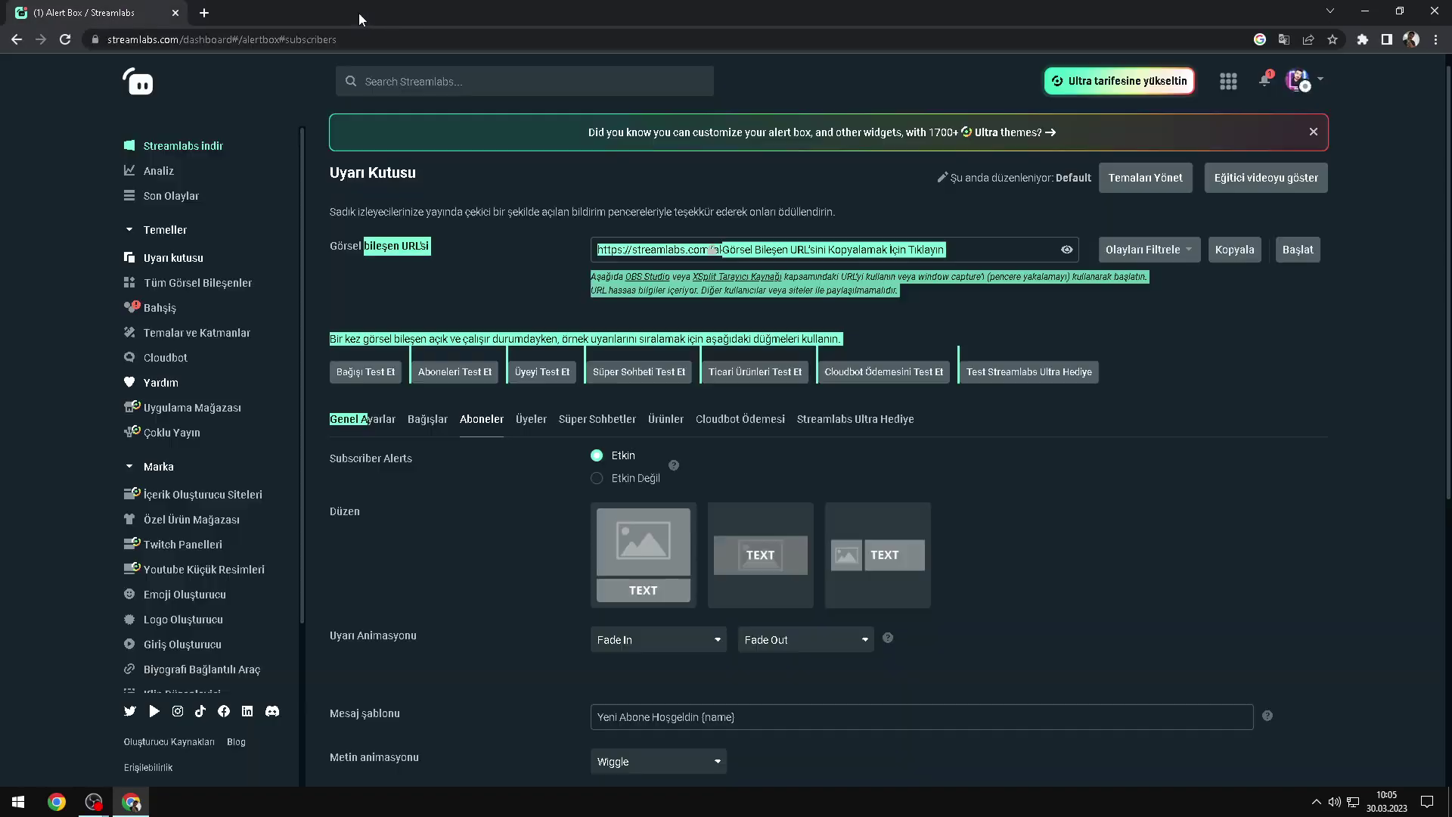
left_click(463, 349)
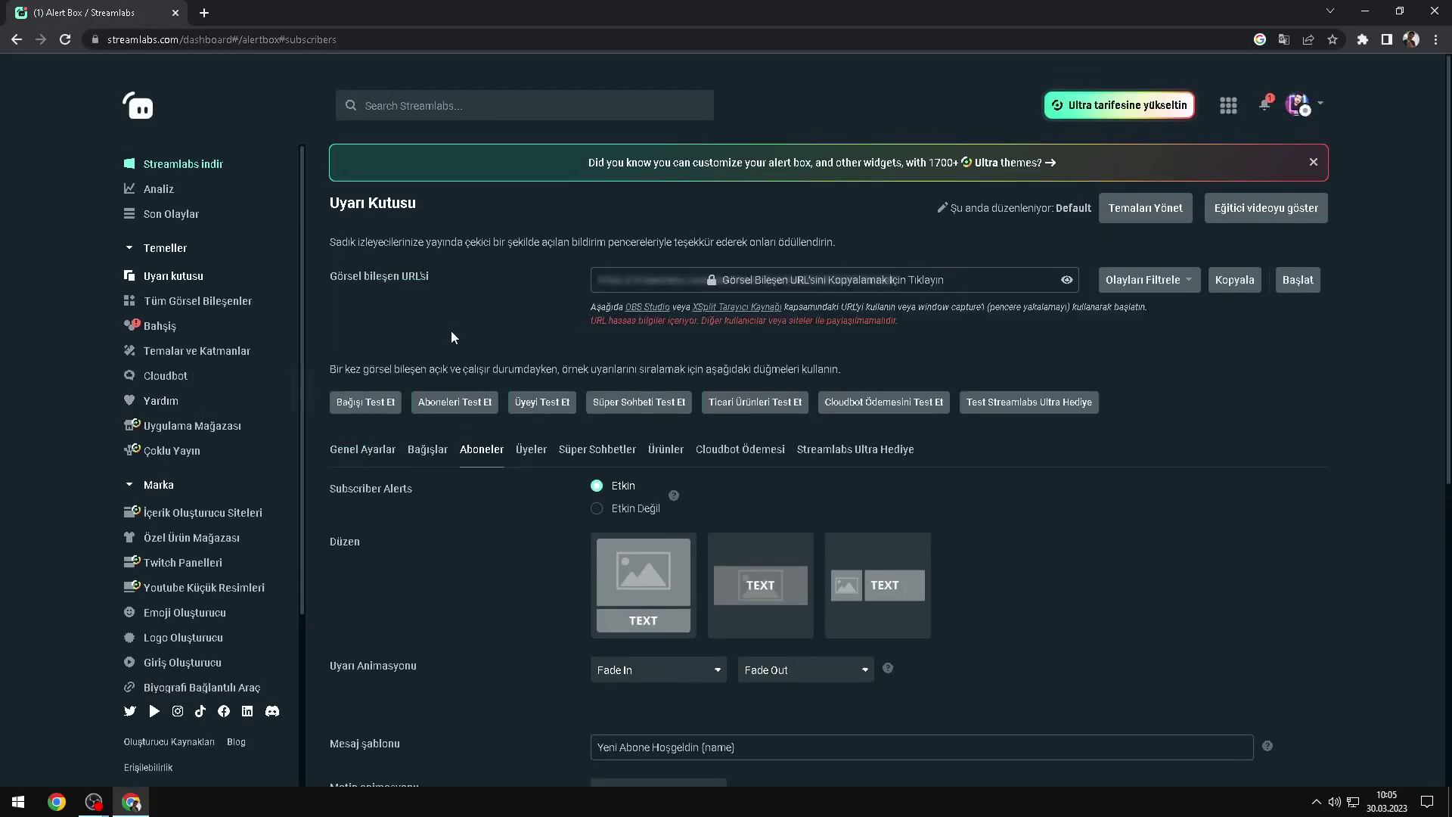
Step: Browse the Bahşiş tipping design settings, then return to Uyarı Kutusu
left_click(157, 326)
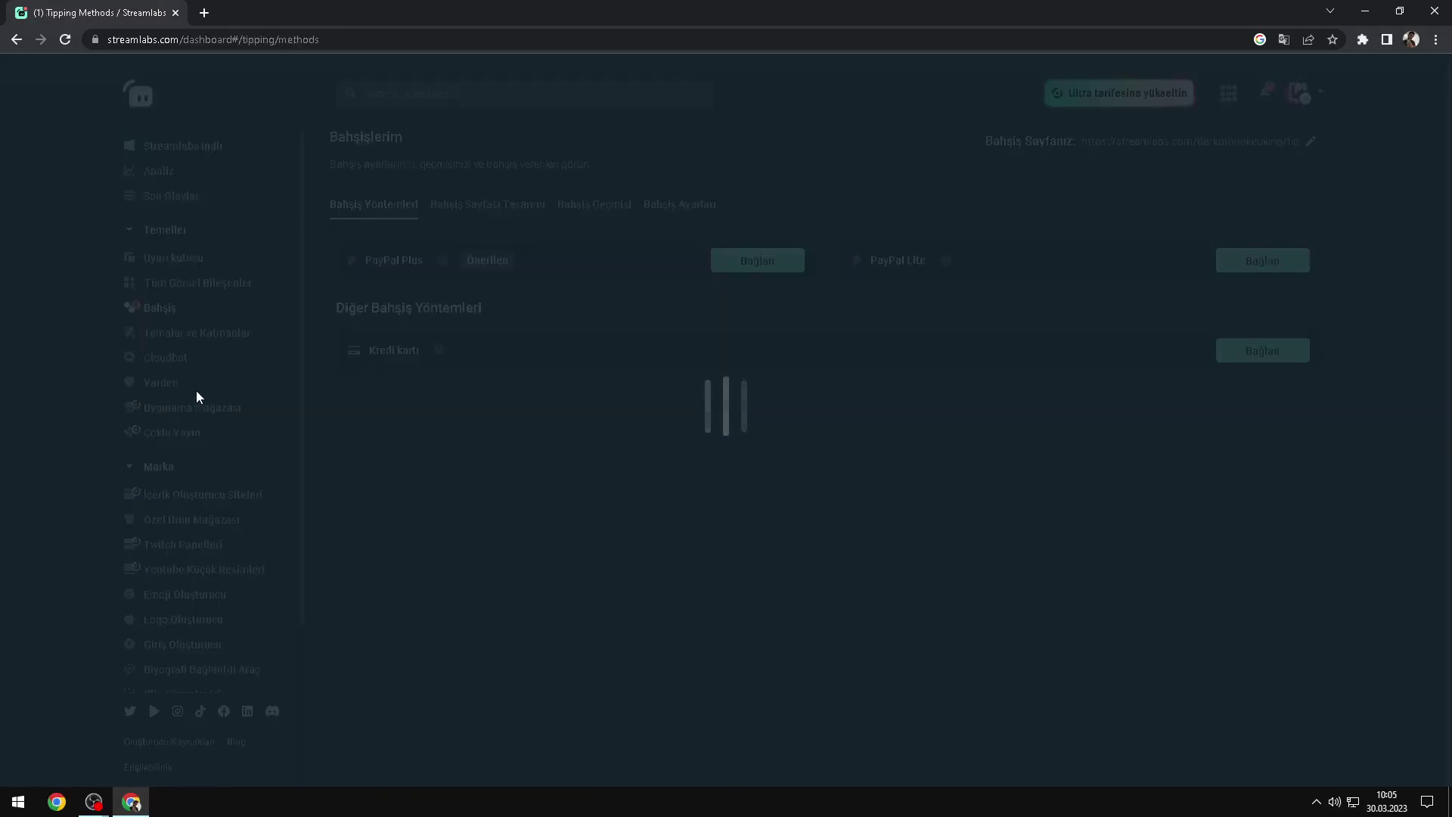
left_click(455, 209)
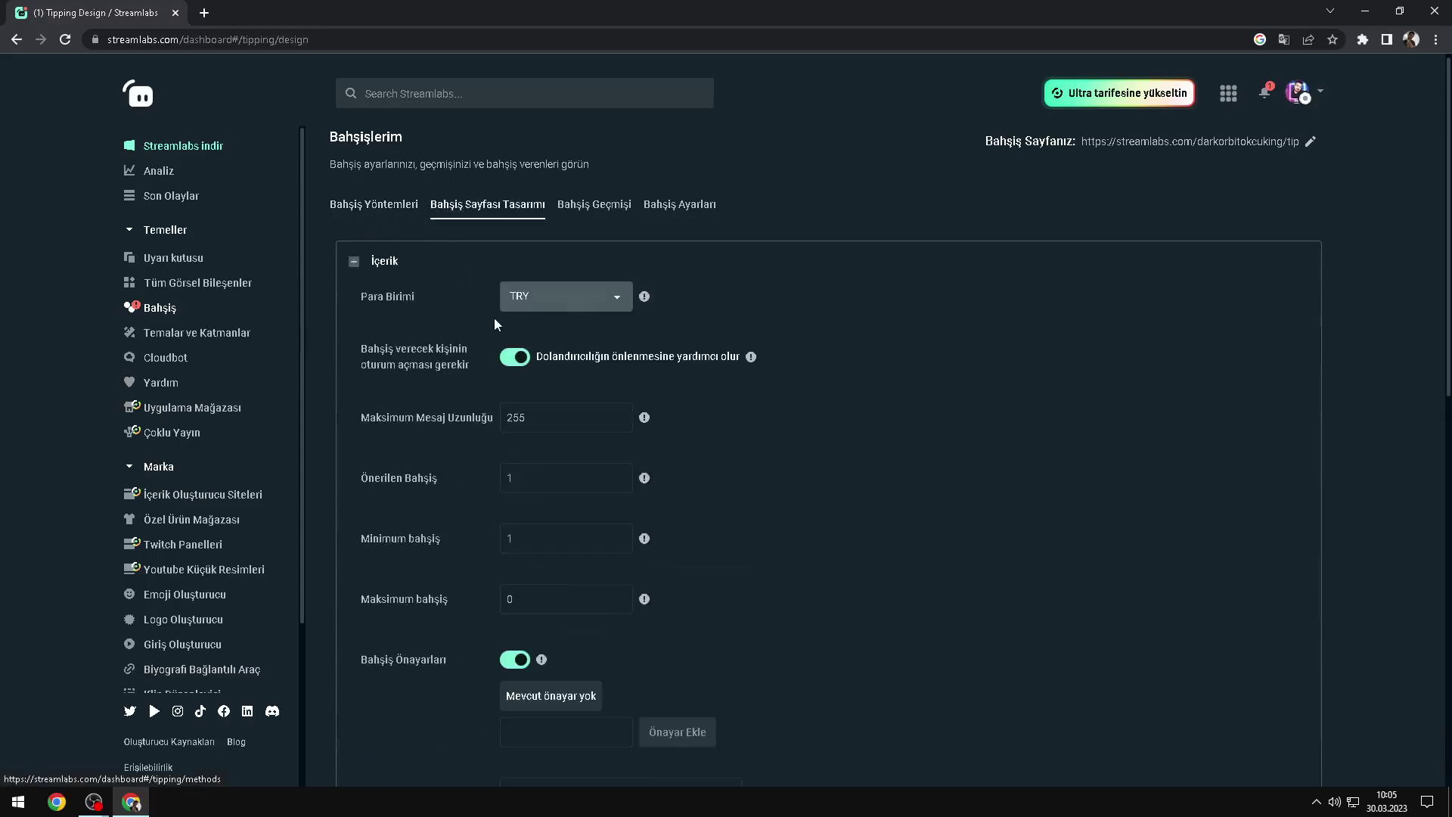
scroll(493, 320, "down", 4)
scroll(471, 335, "up", 4)
left_click(374, 205)
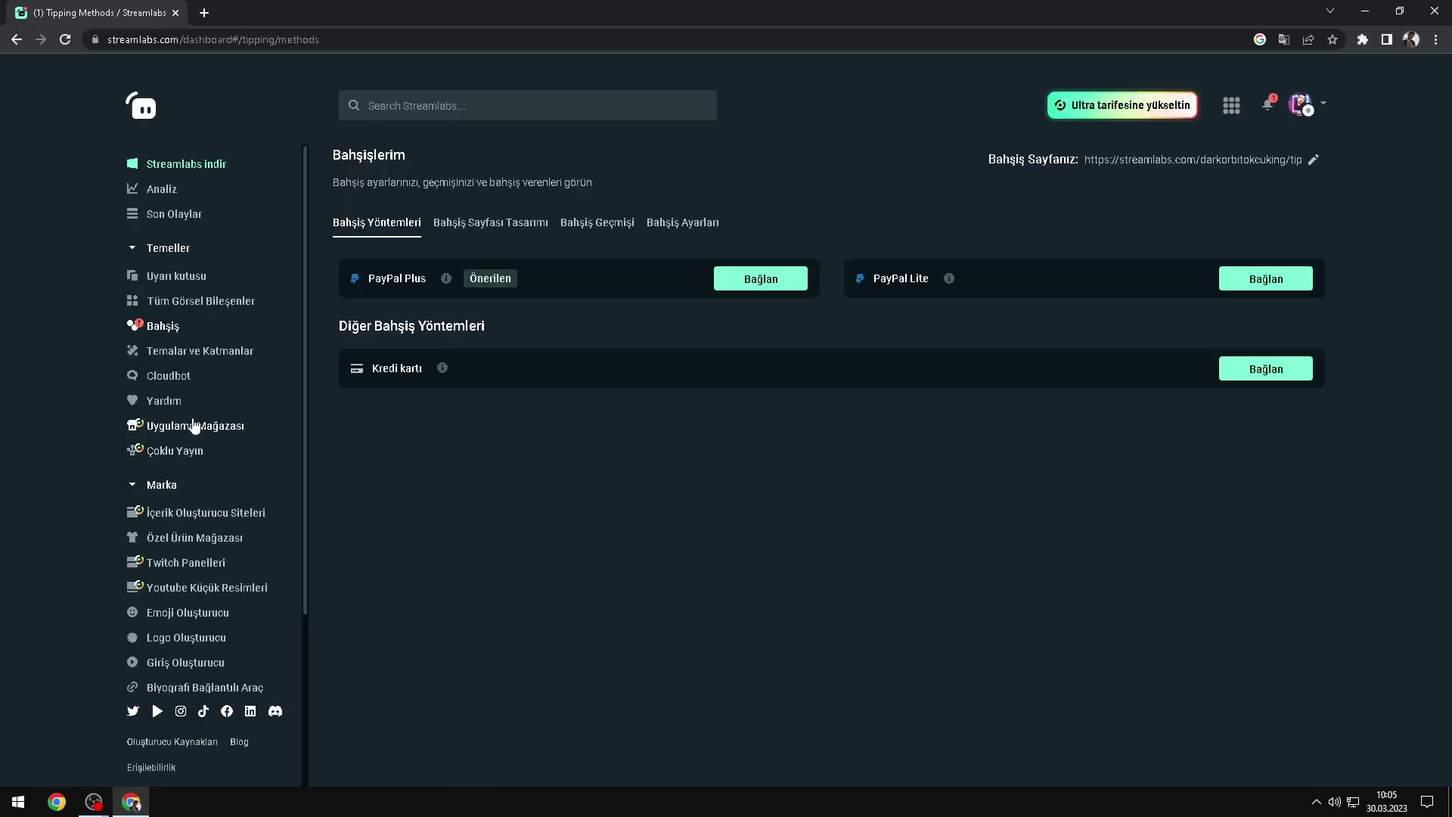
left_click(176, 275)
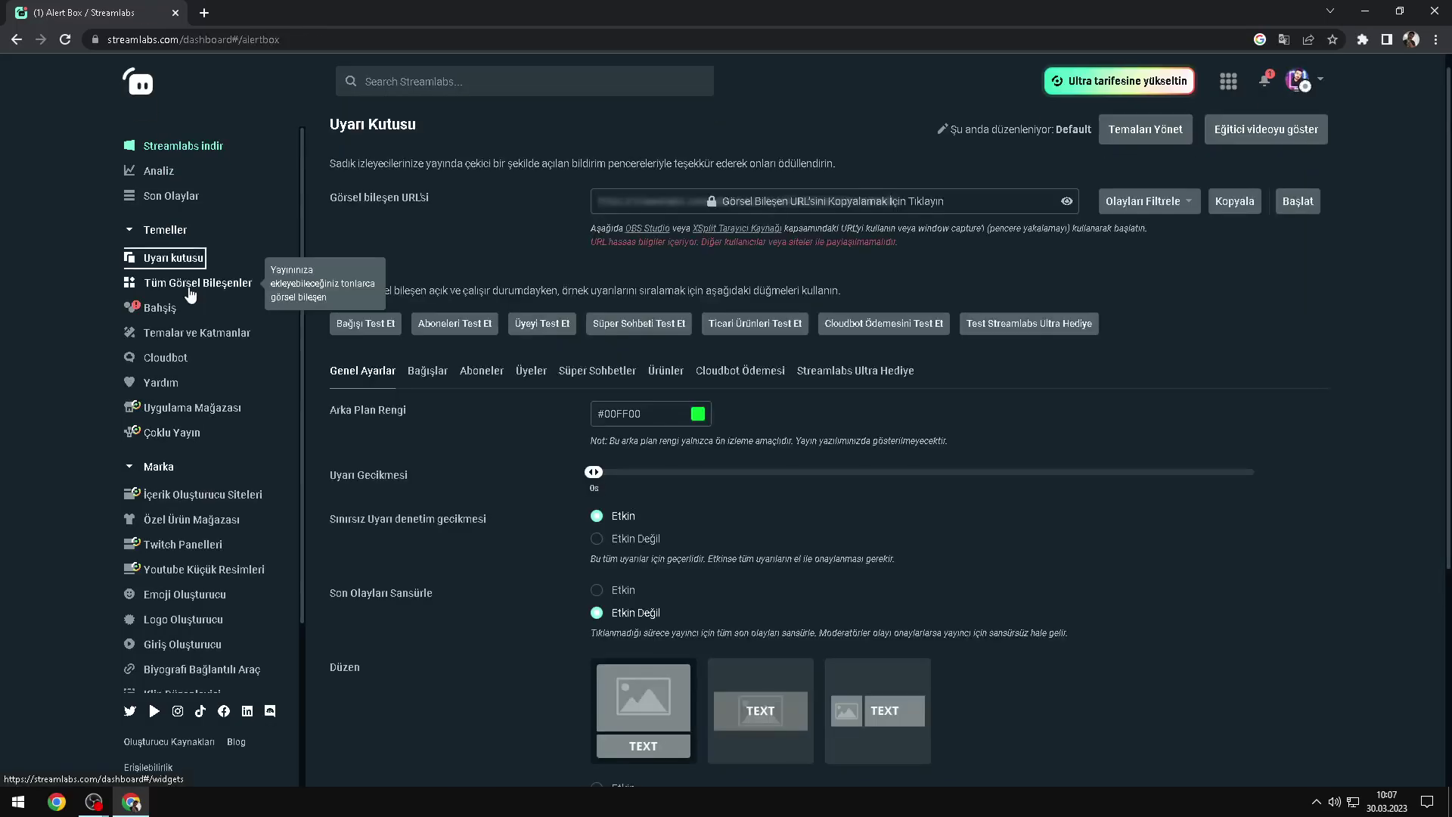
Step: Open the Takipçi Hedefi widget from the gallery and keep Düzen set to Standard
left_click(190, 294)
scroll(458, 434, "down", 5)
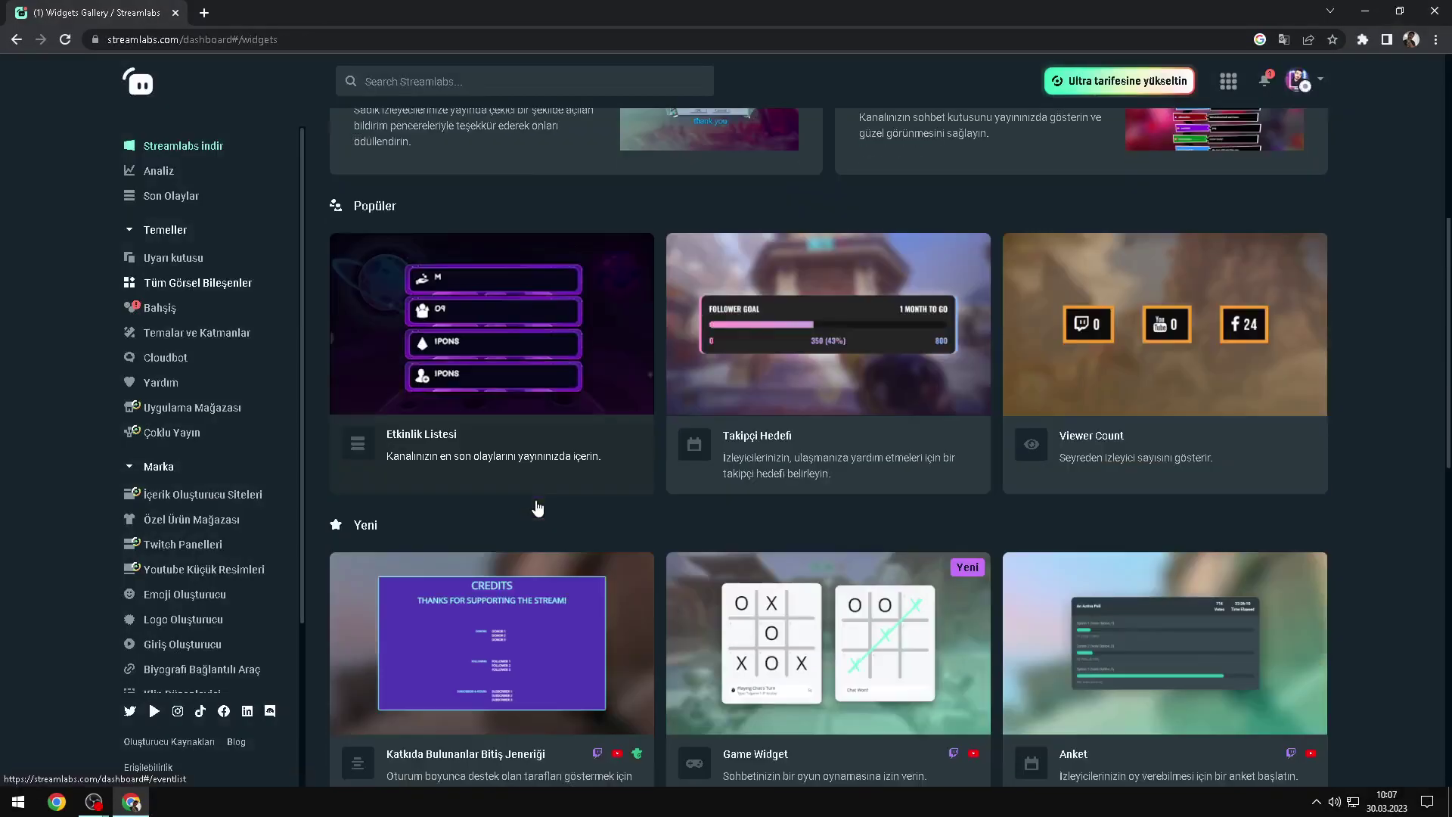
left_click(779, 389)
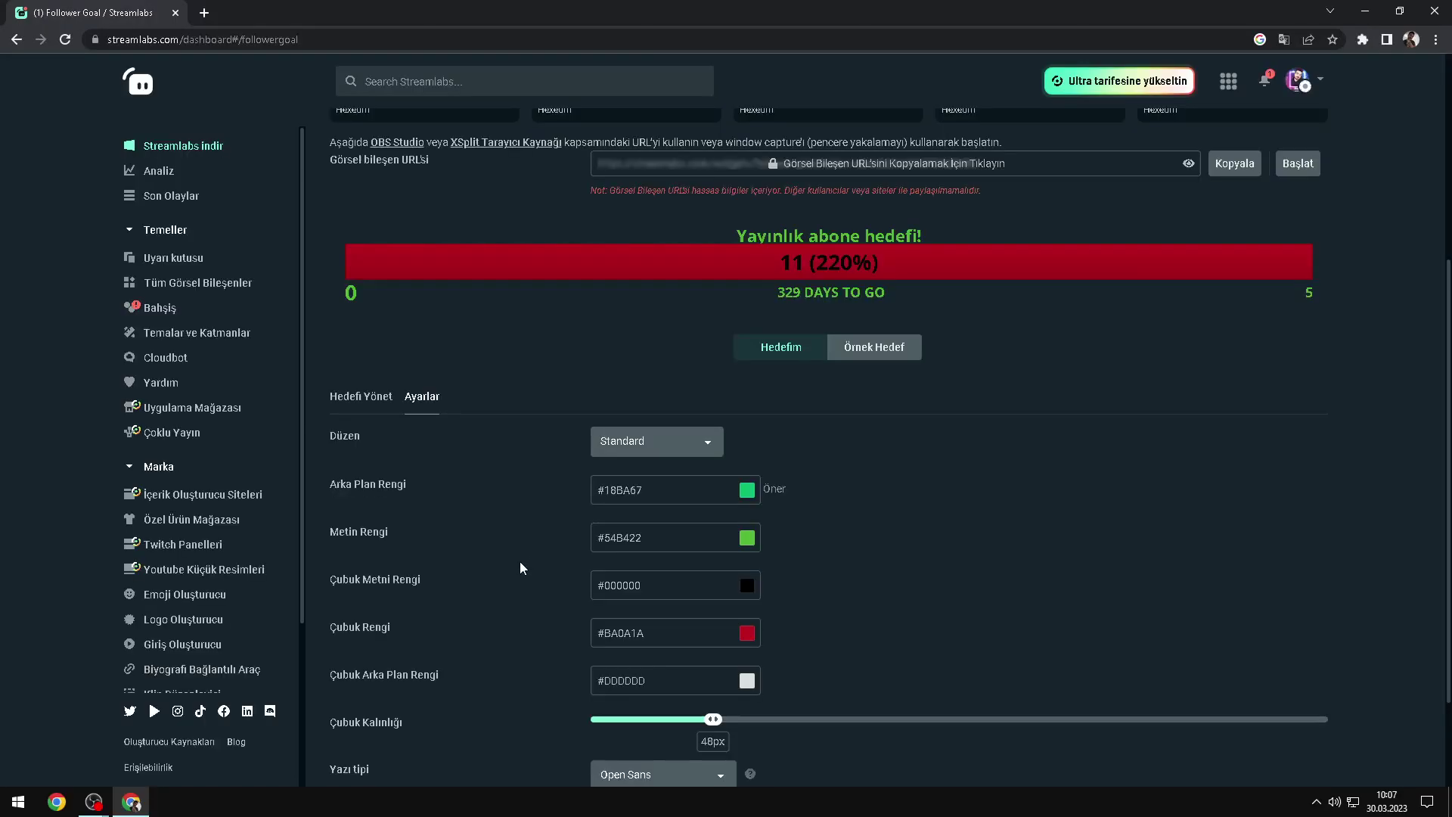
scroll(639, 446, "down", 2)
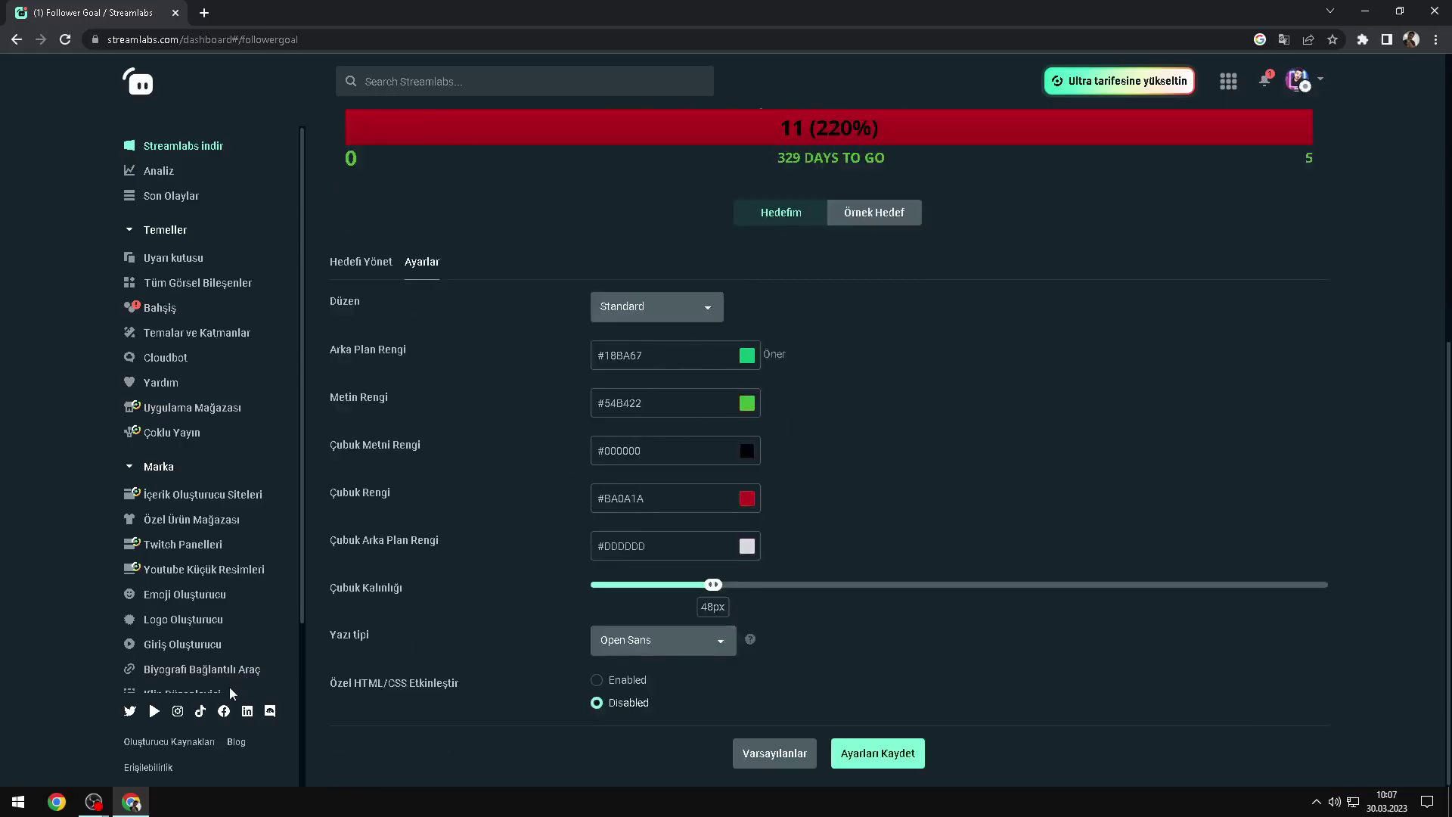
left_click(641, 307)
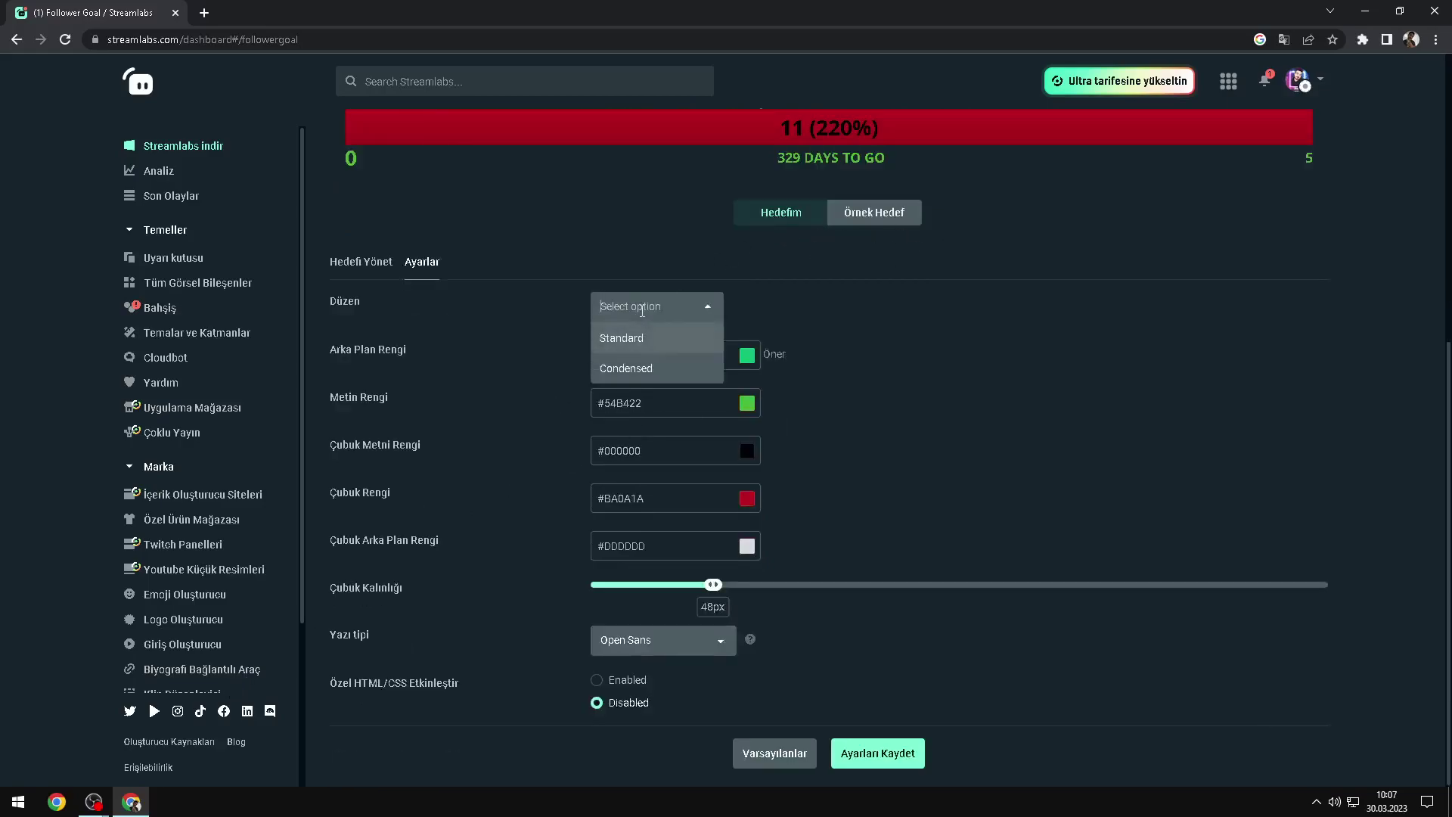
left_click(622, 338)
Step: View the goal settings, then preview the goal widget in its own window and close it
left_click(363, 262)
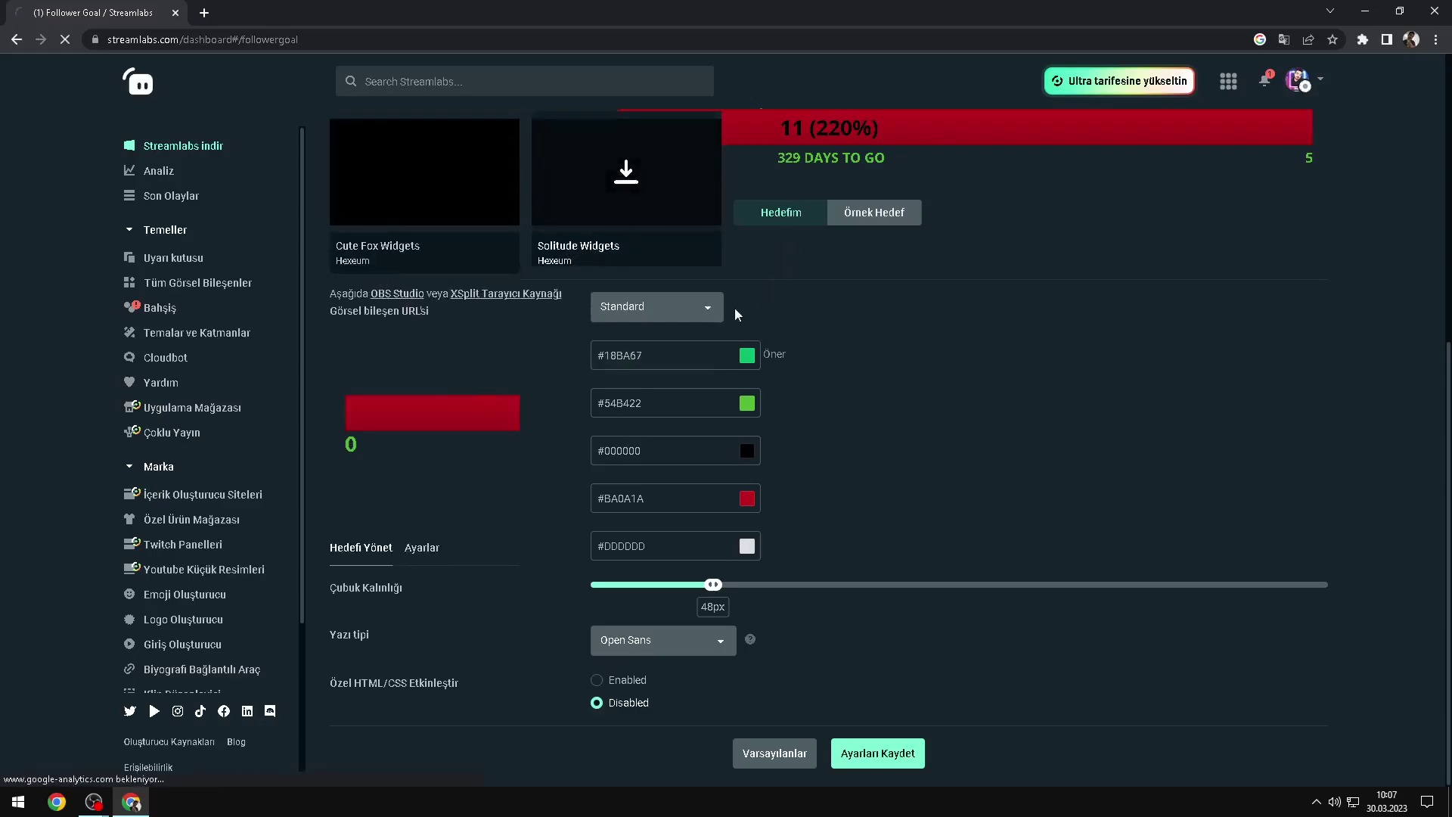
left_click(6, 43)
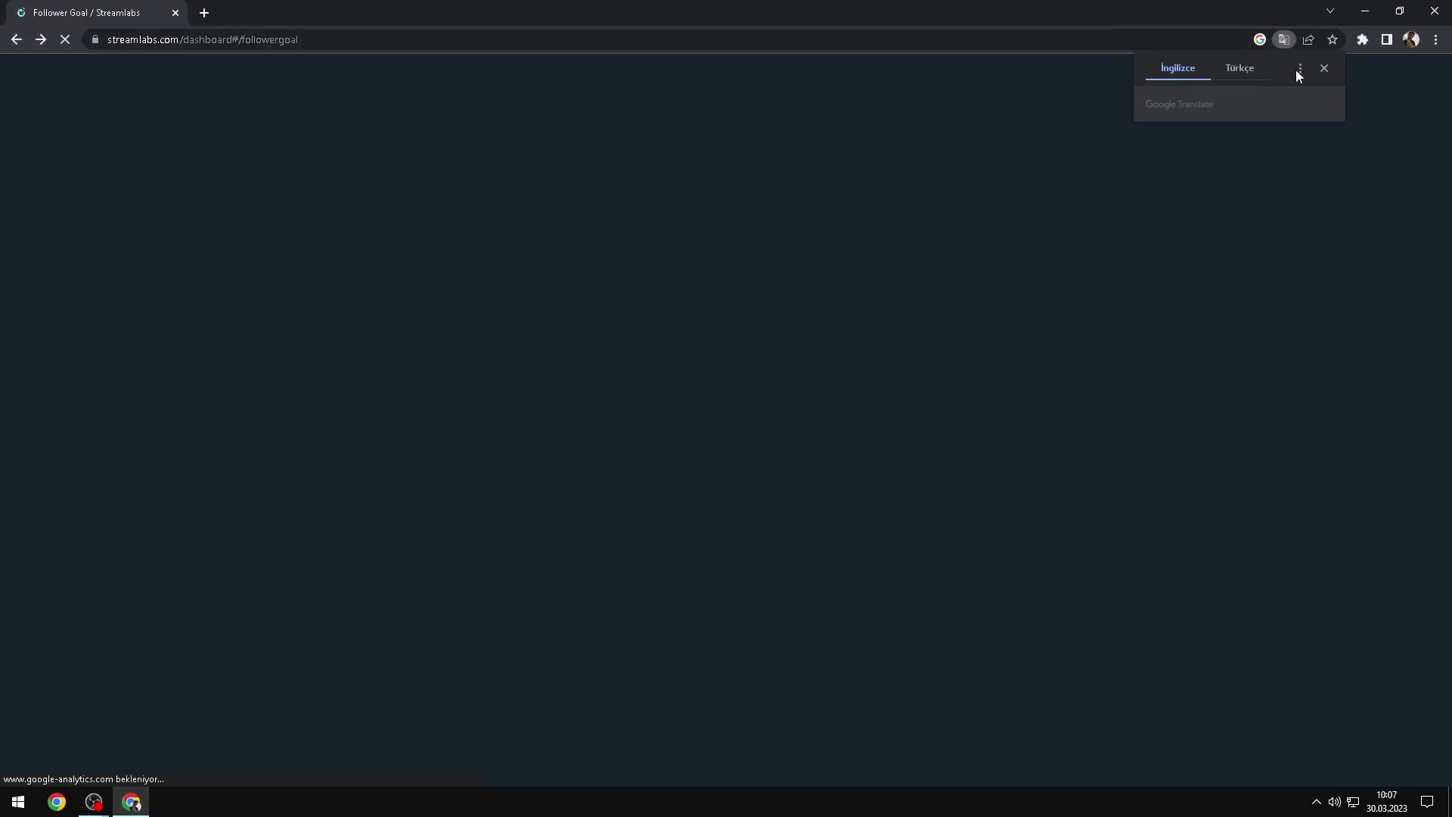
left_click(1324, 69)
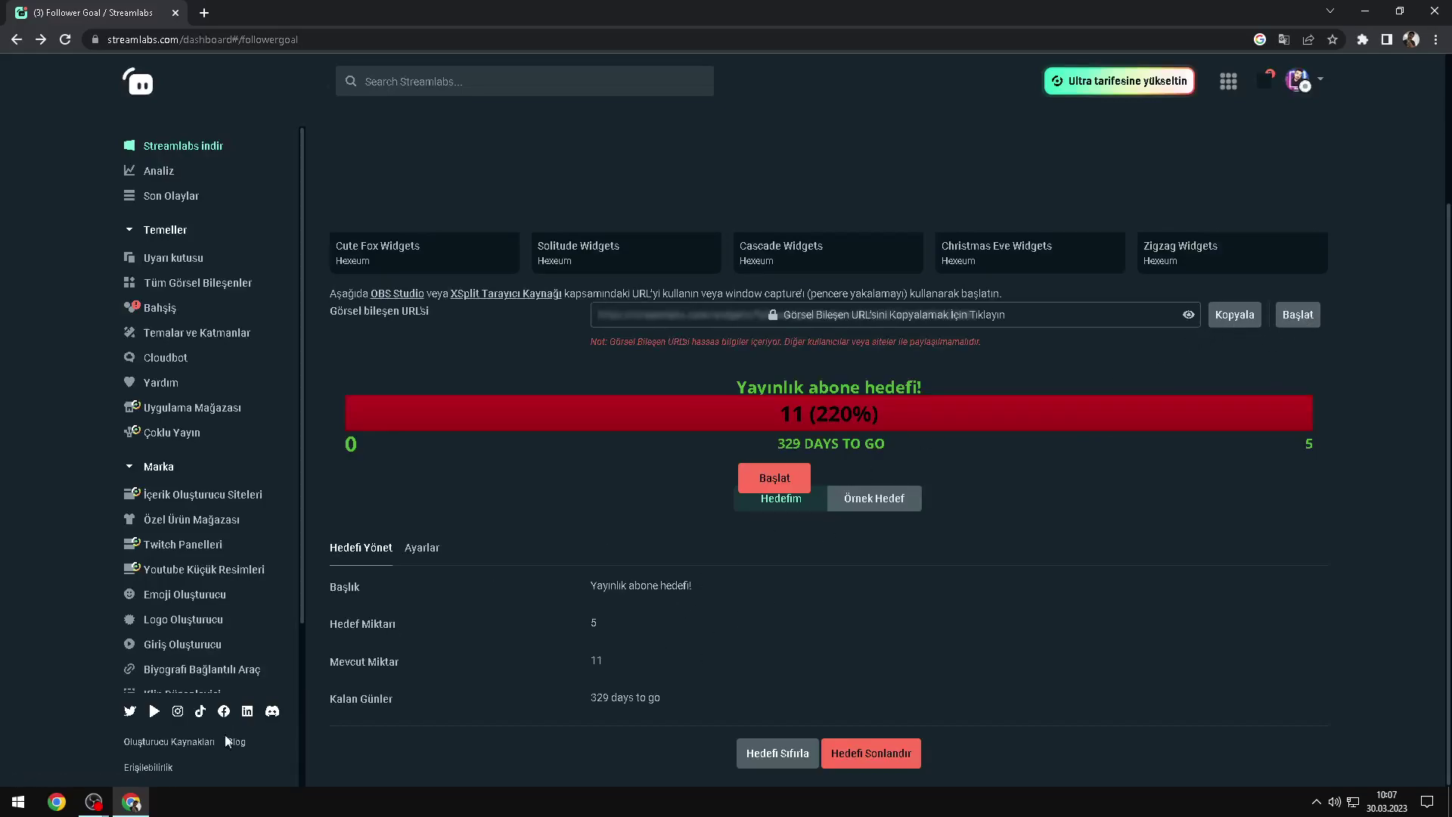
left_click(776, 484)
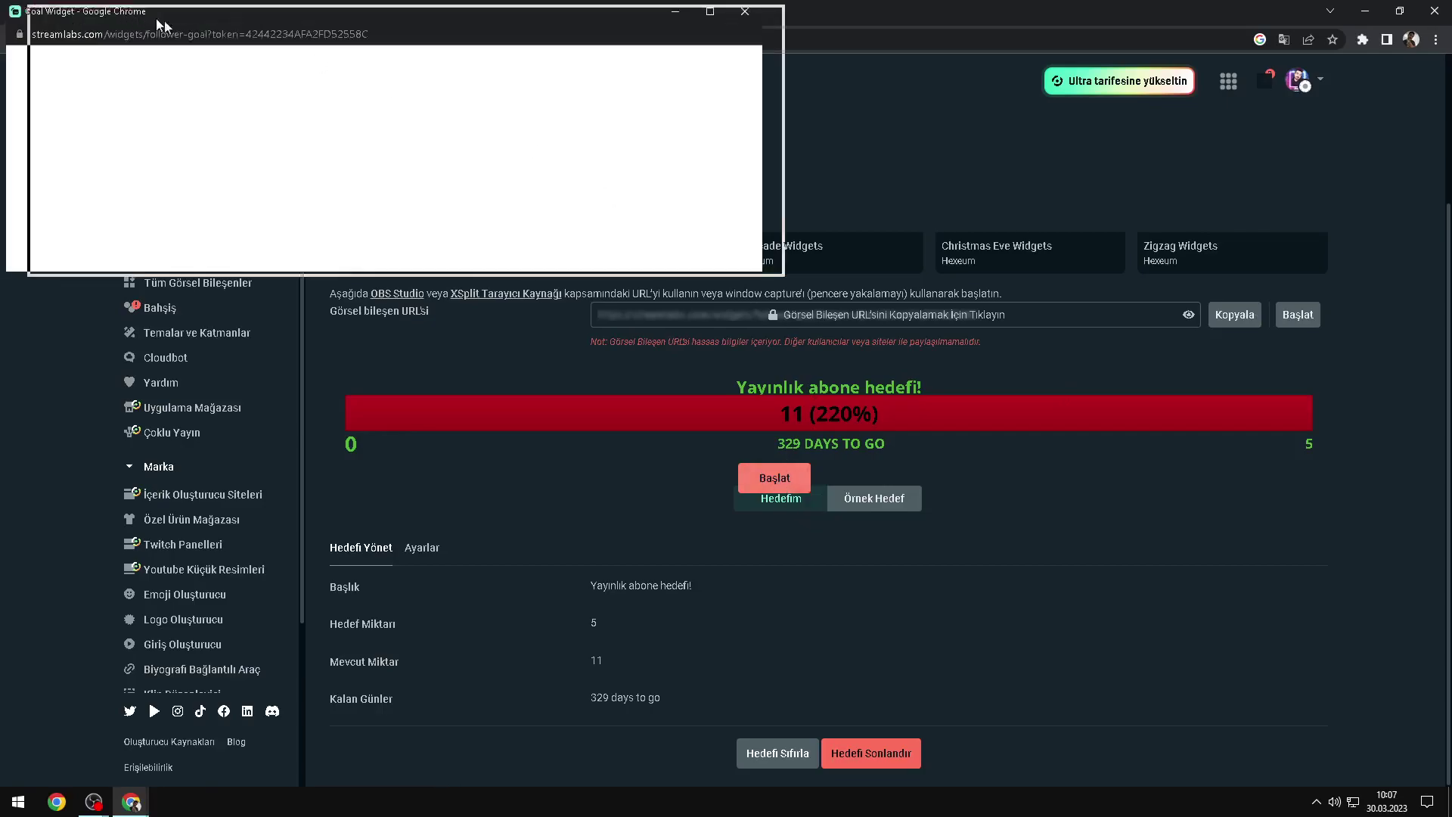
left_click_drag(149, 21, 481, 84)
left_click(1097, 83)
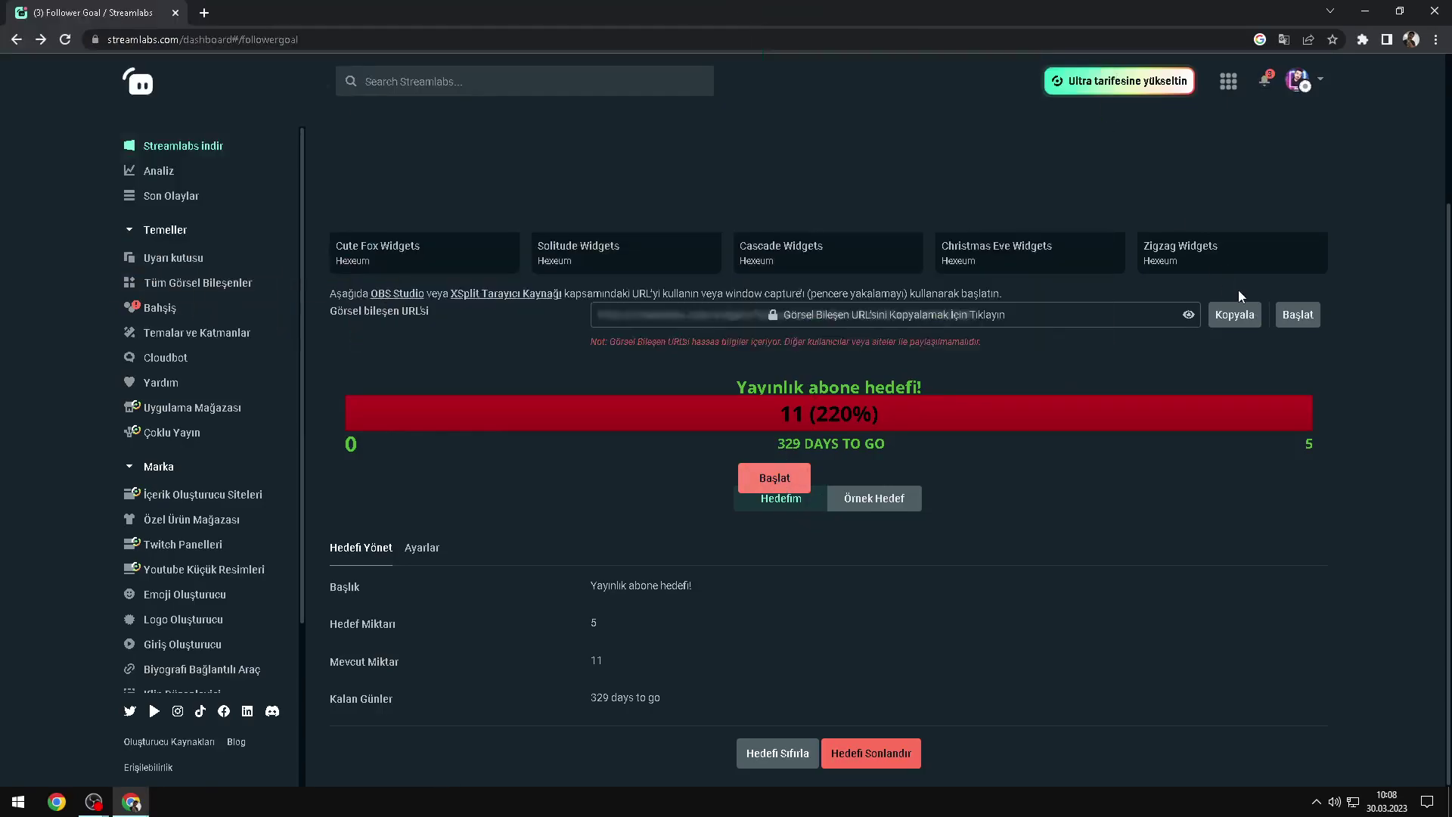
Step: Add browser source Tarayıcı 4 in OBS with the pasted Streamlabs widget URL
left_click(227, 726)
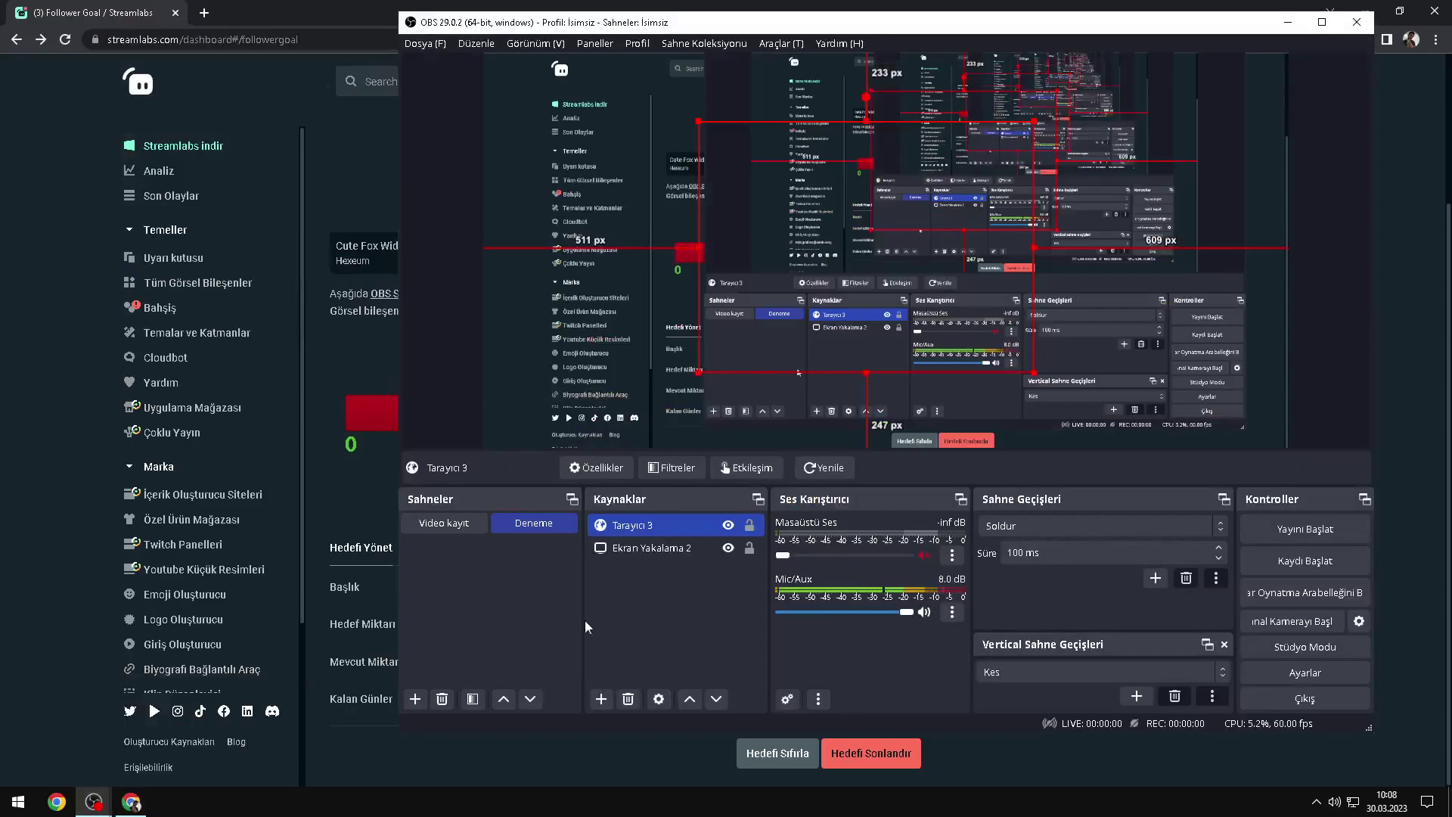
right_click(609, 605)
mouse_move(681, 605)
left_click(769, 685)
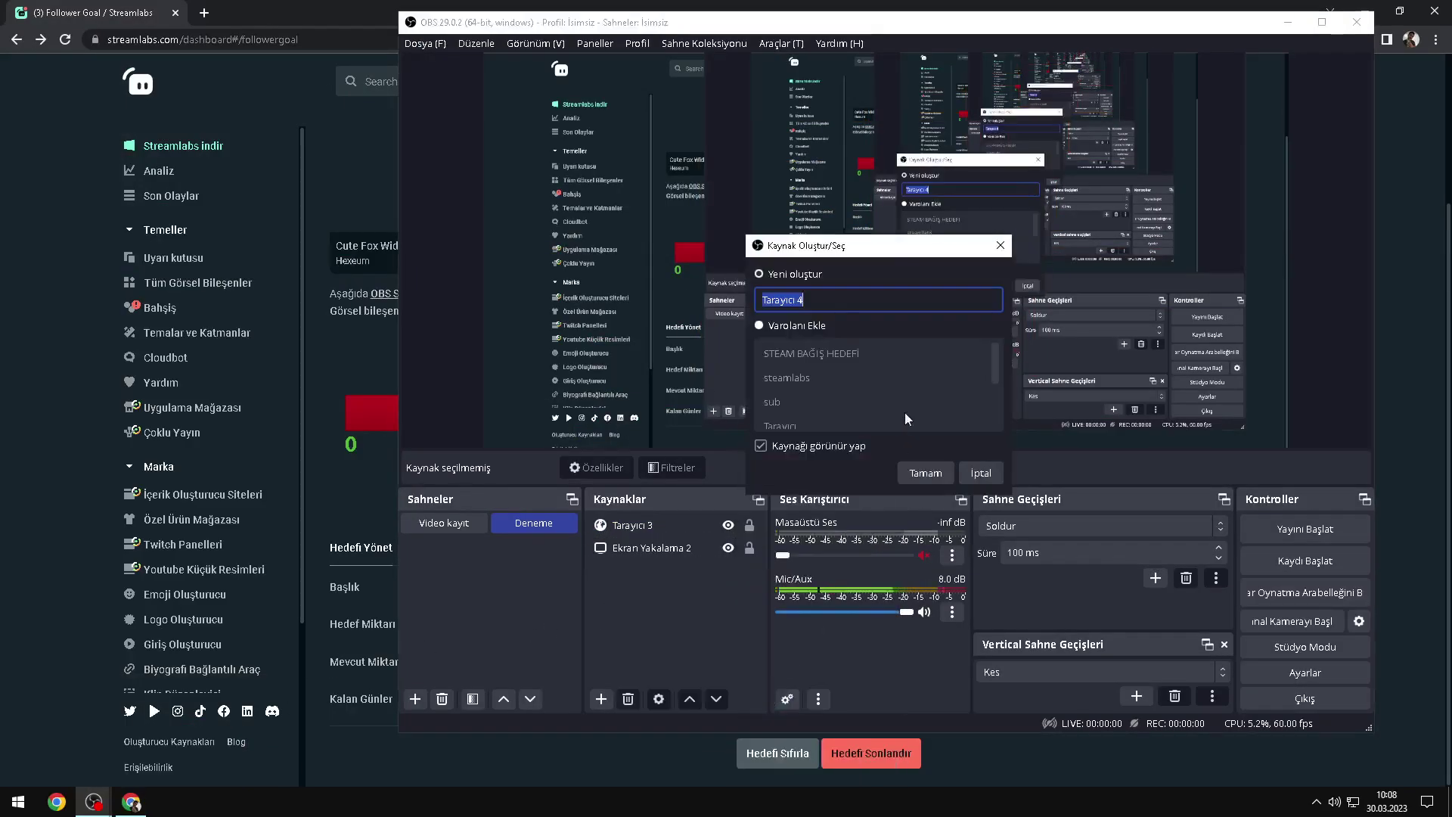
left_click(910, 472)
key("ctrl+a")
left_click(1058, 566)
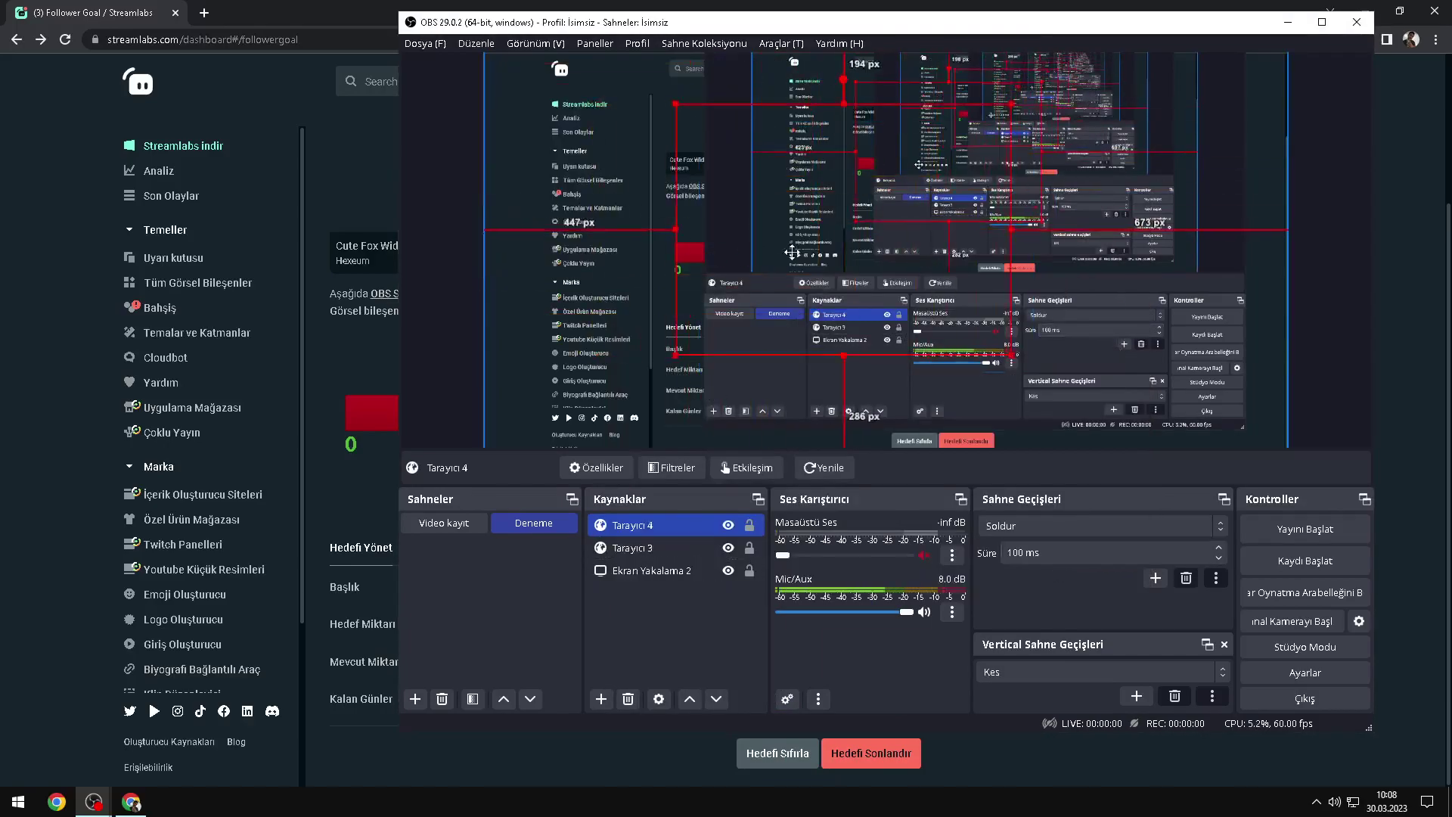
mouse_move(734, 91)
left_mouse_down()
mouse_move(709, 94)
mouse_move(747, 88)
mouse_move(735, 92)
left_mouse_up()
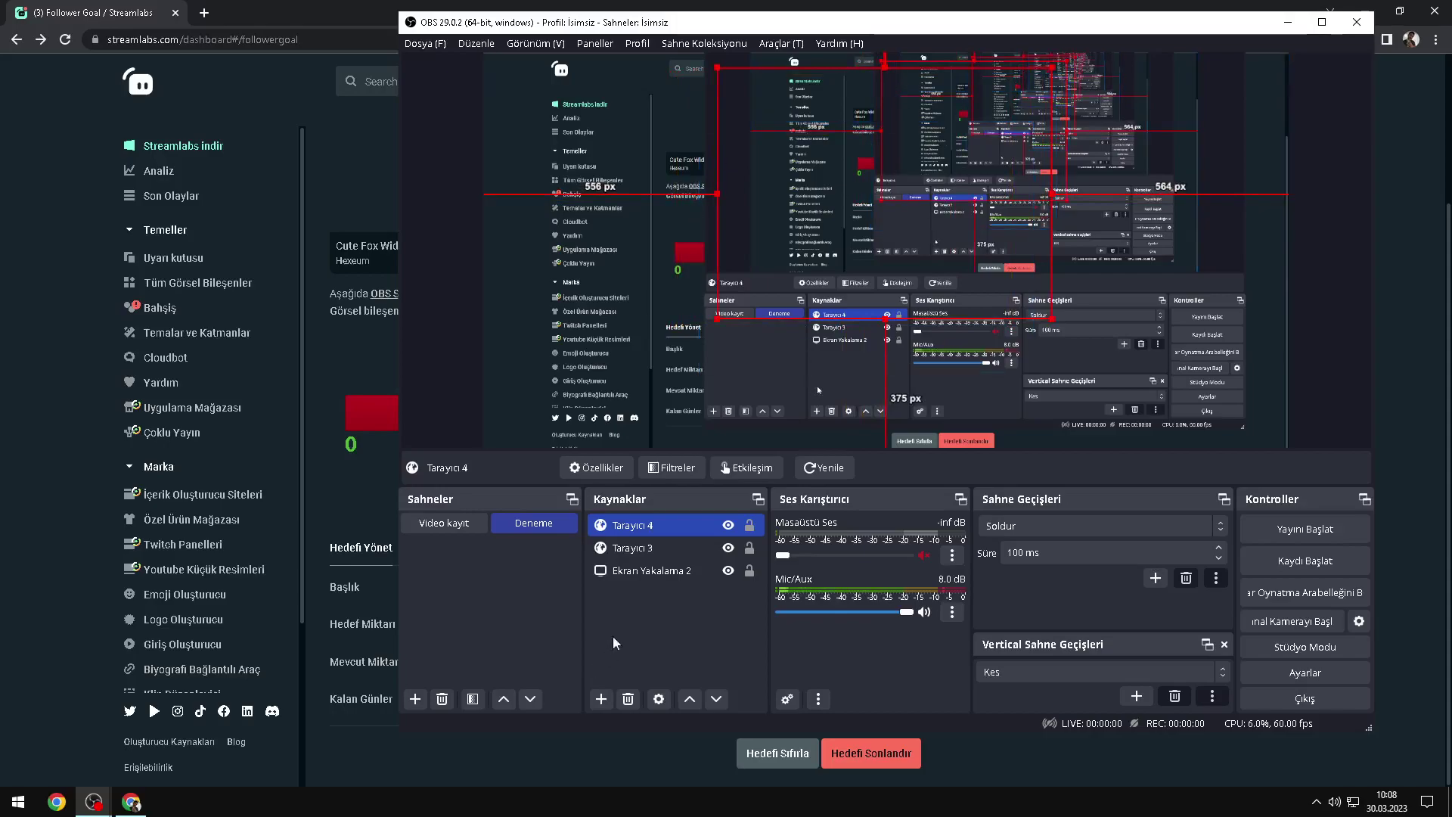
Step: Re-paste the widget address into Tarayıcı 4 and nudge it up-left in the scene
double_click(633, 533)
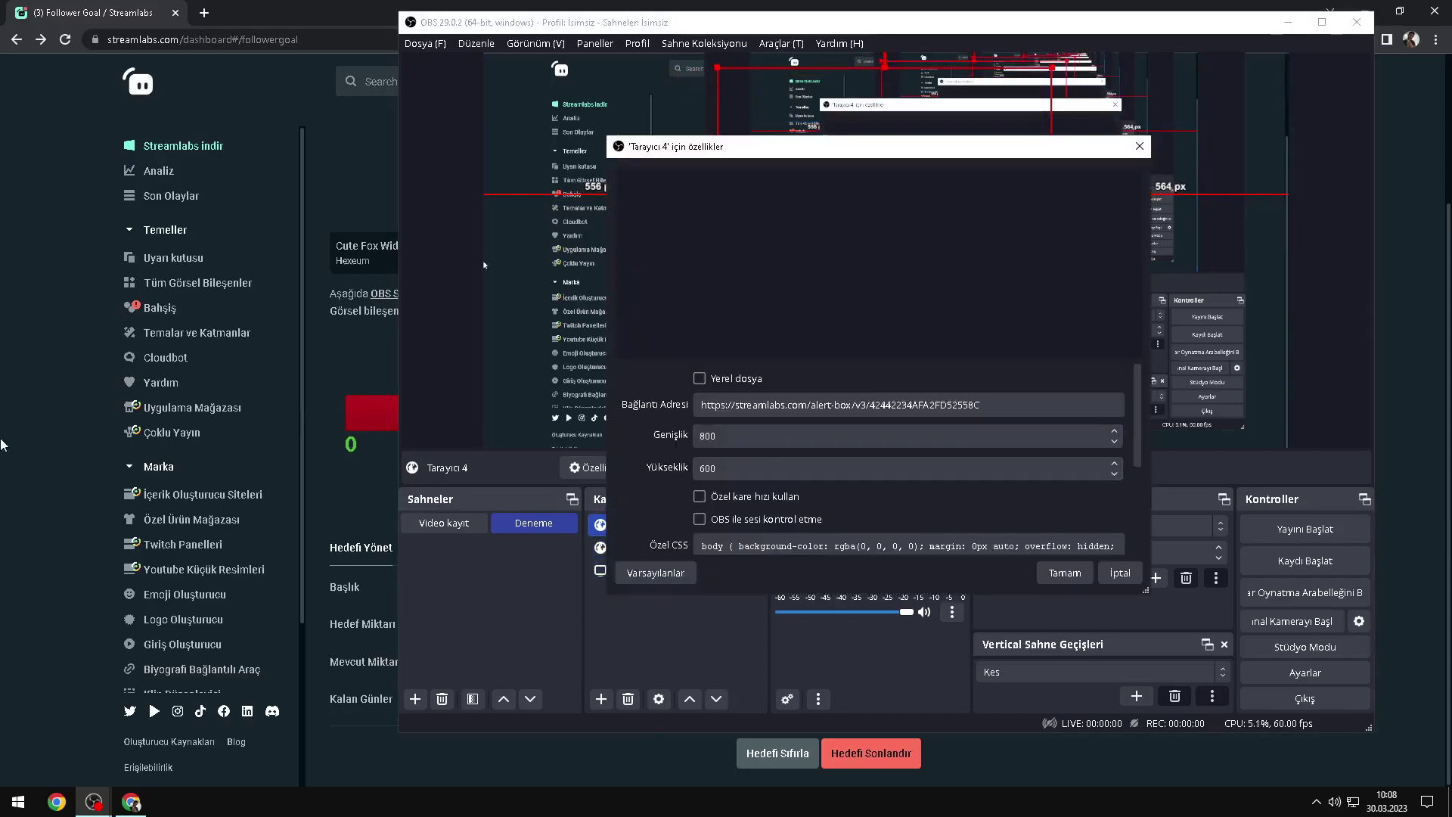
key("alt+Tab")
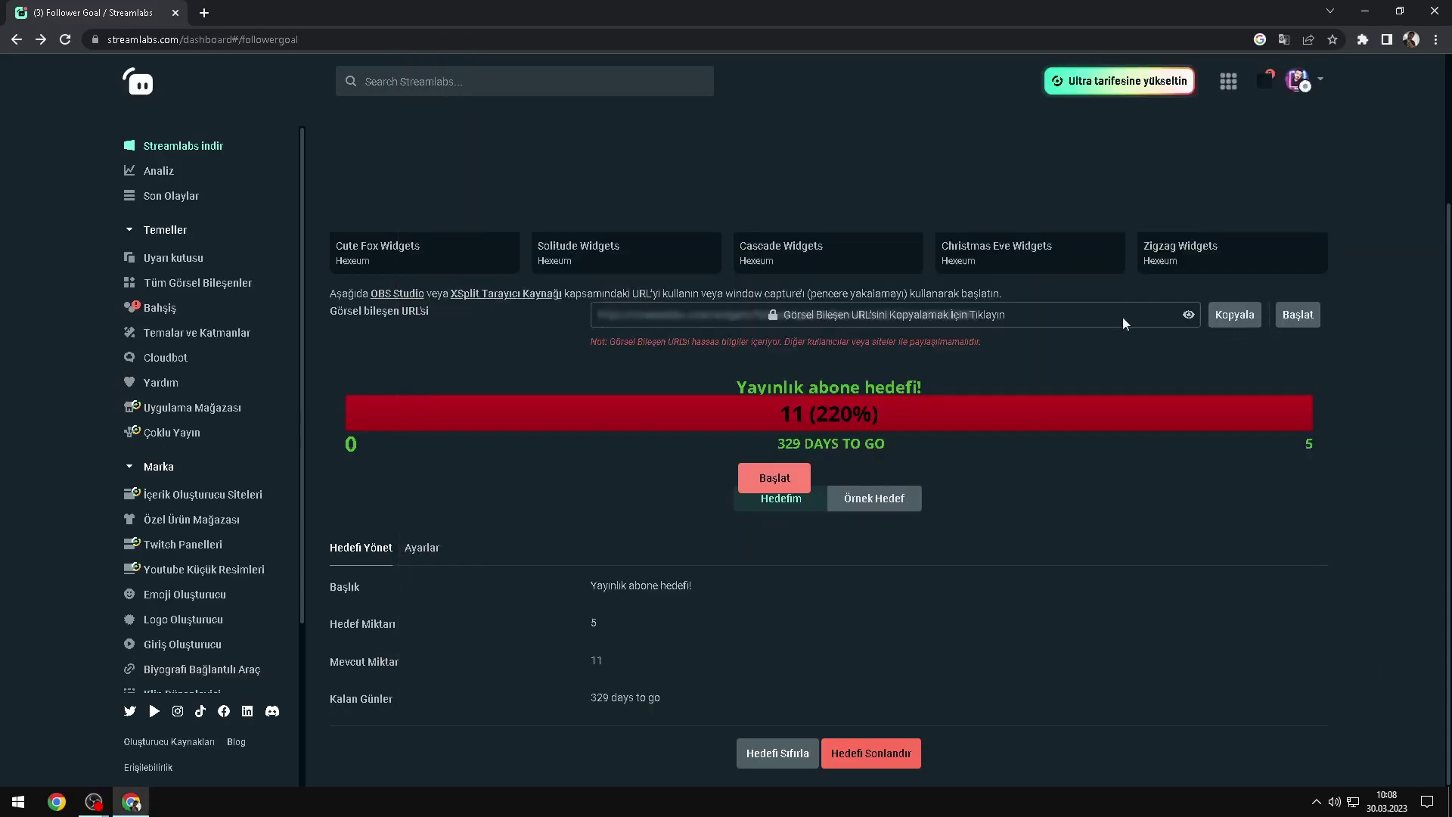
left_click(1189, 315)
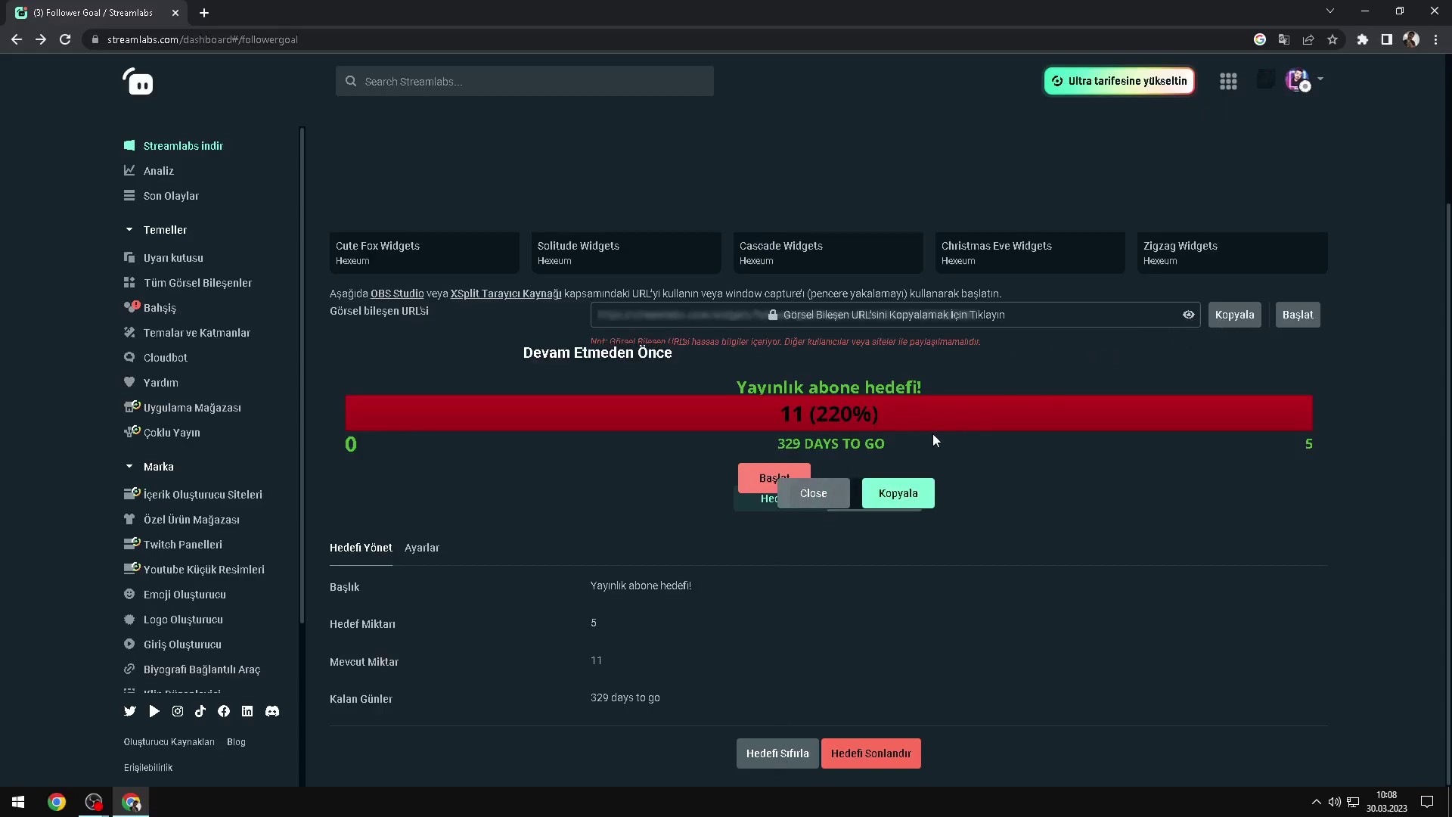
key("alt+Tab")
key("ctrl+a")
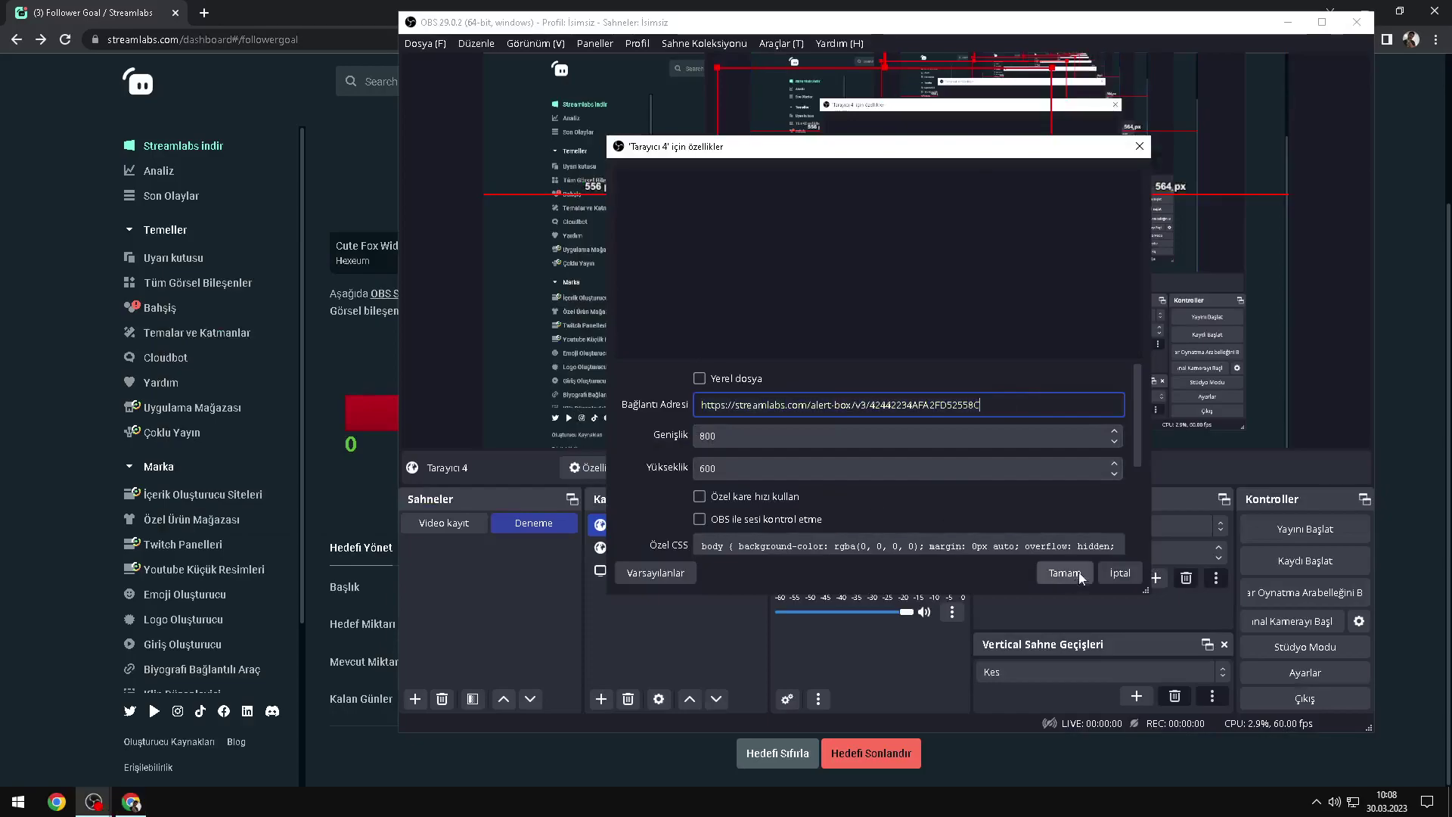
left_click(1066, 572)
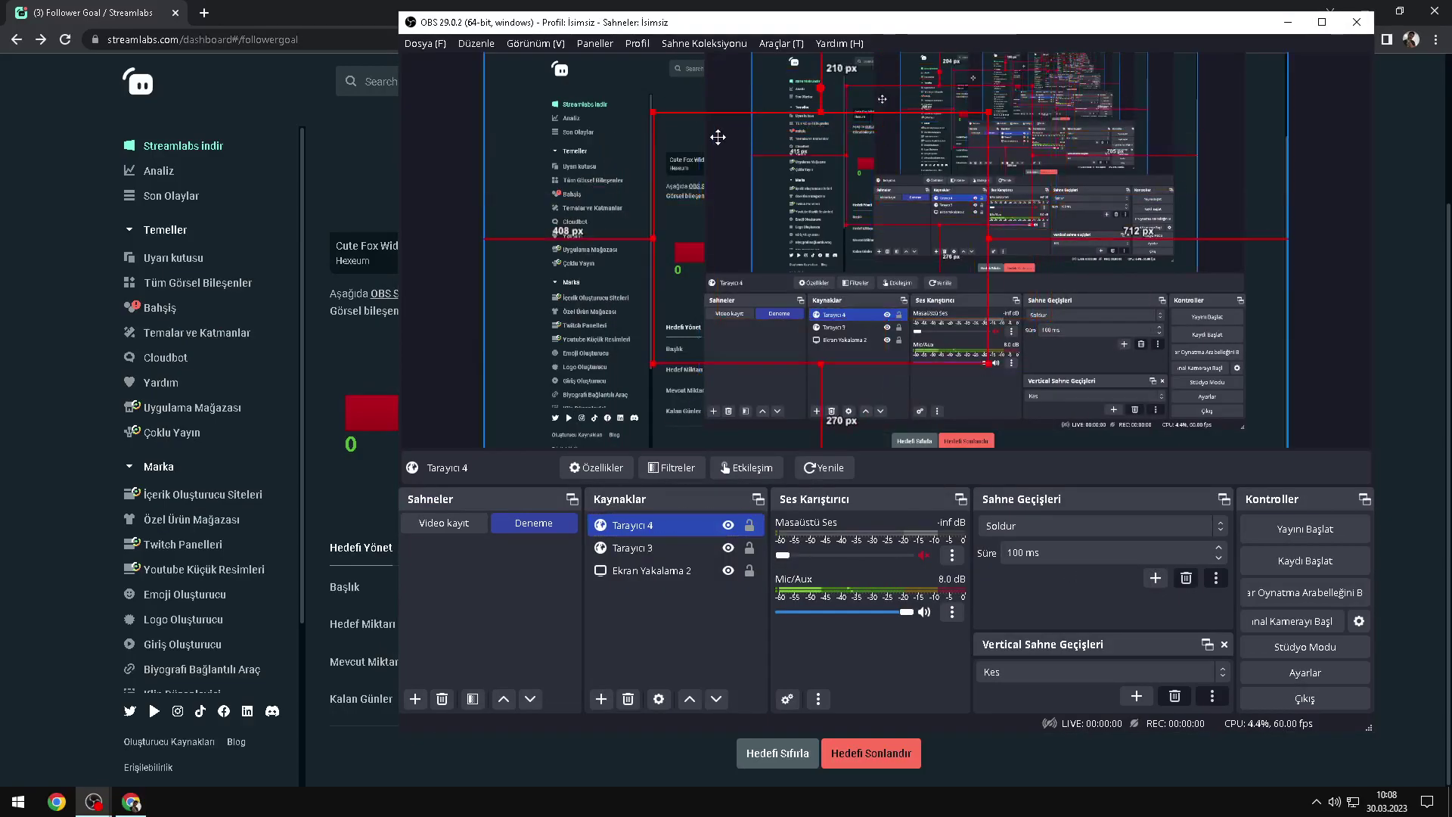
left_click_drag(799, 118, 769, 94)
left_click(679, 545)
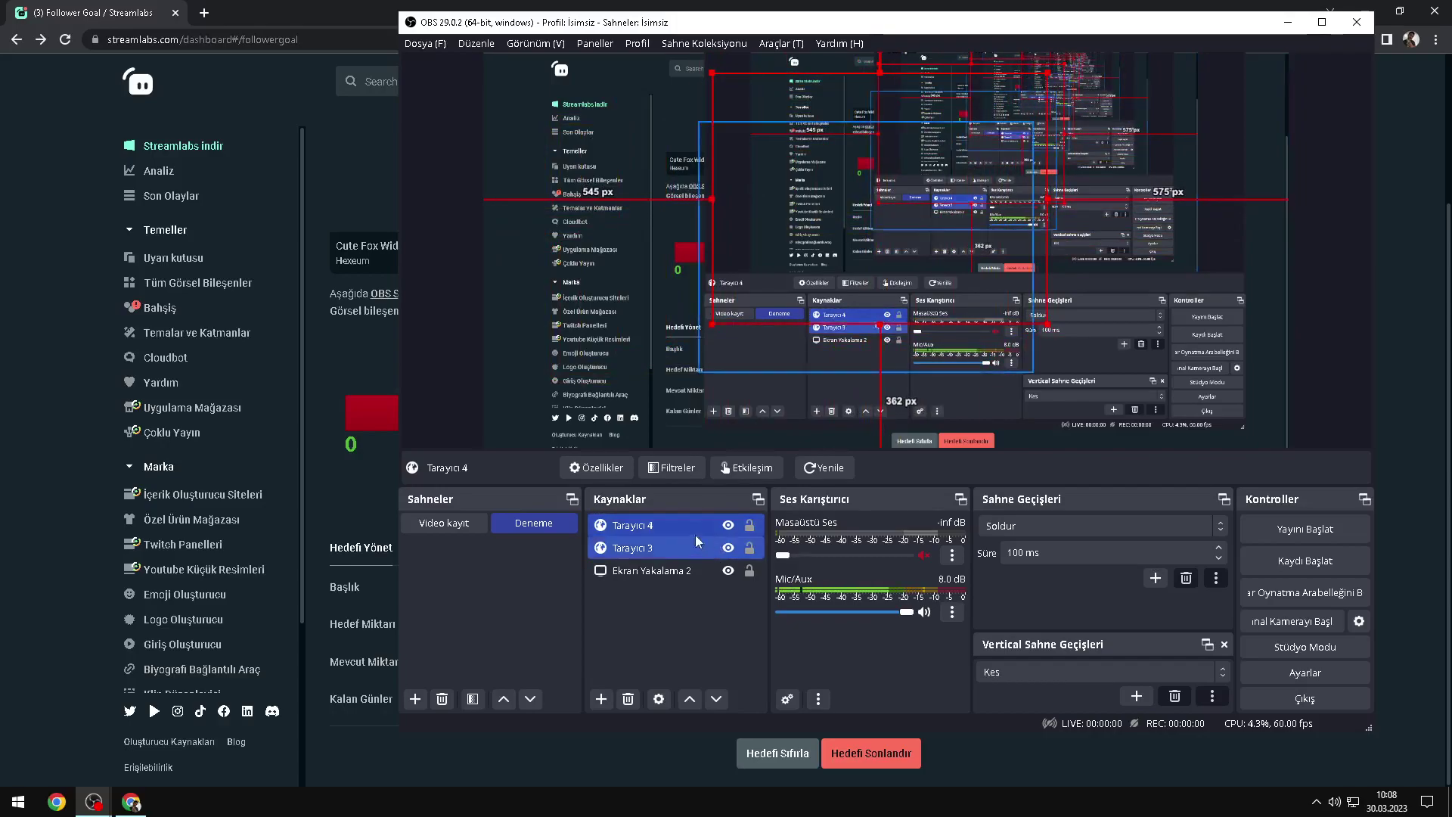
key("alt+Tab")
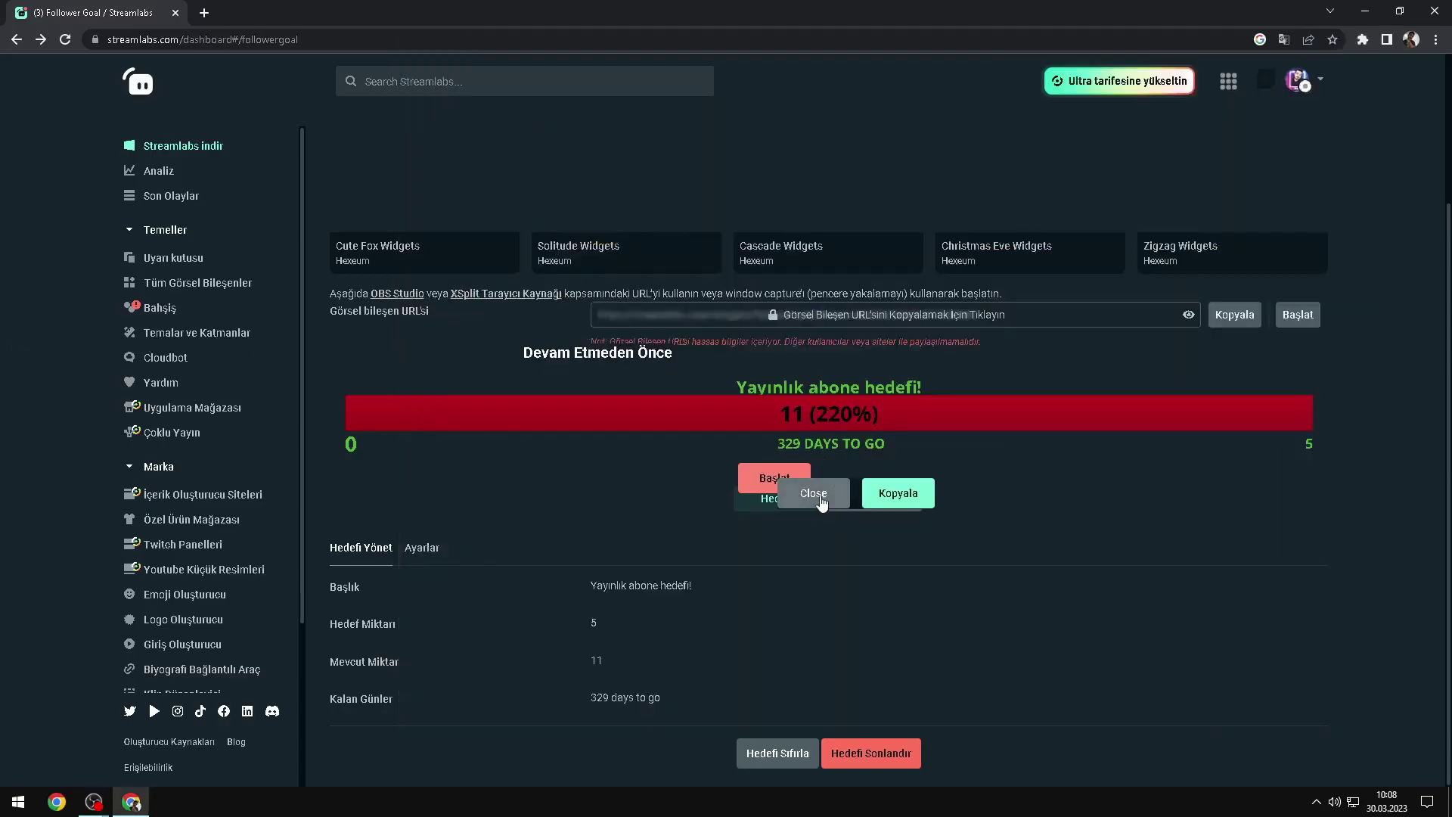
Step: Launch the goal widget popup with Başlat, close it, and return to OBS
left_click_drag(846, 461, 361, 329)
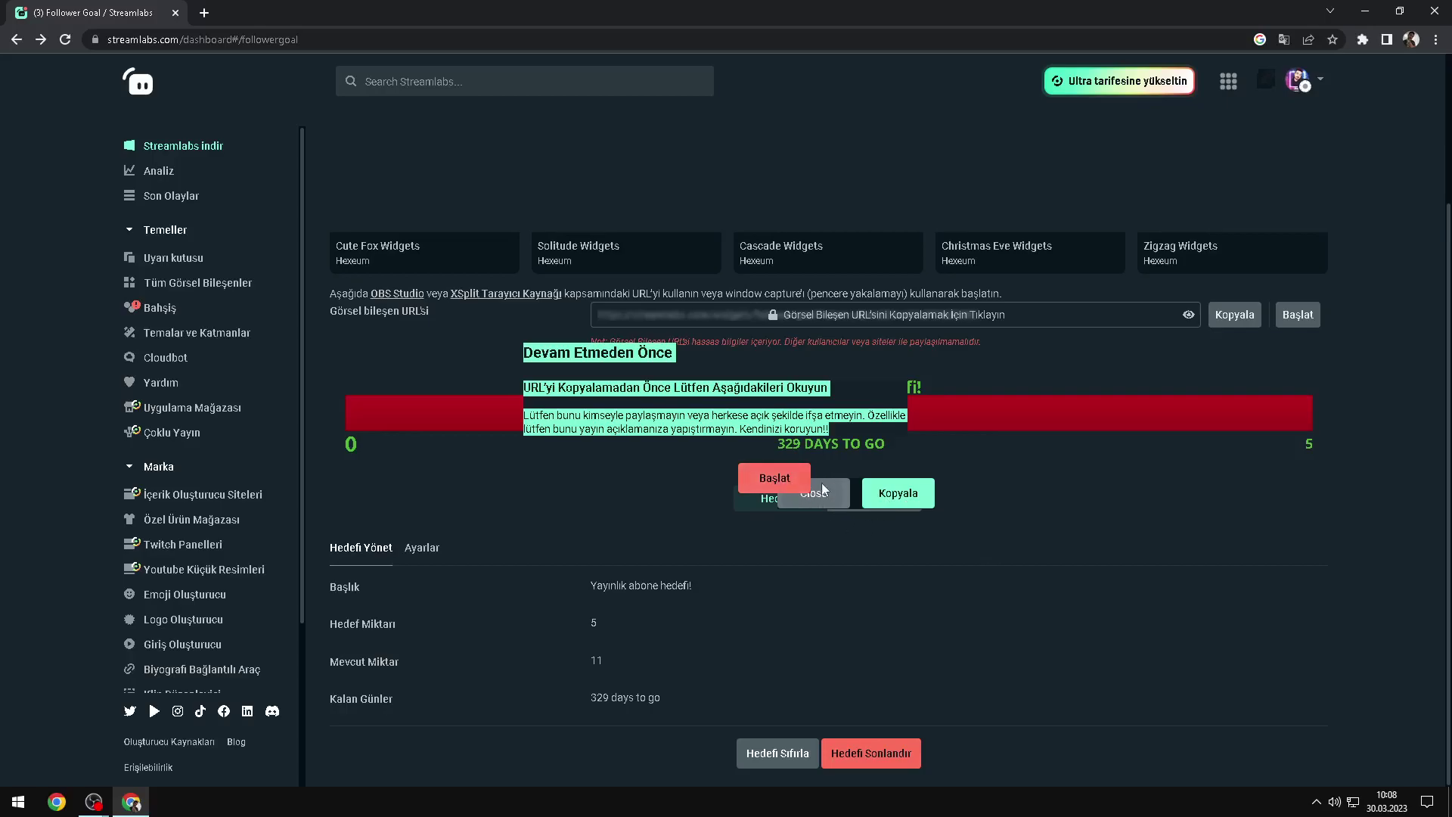
left_click(804, 484)
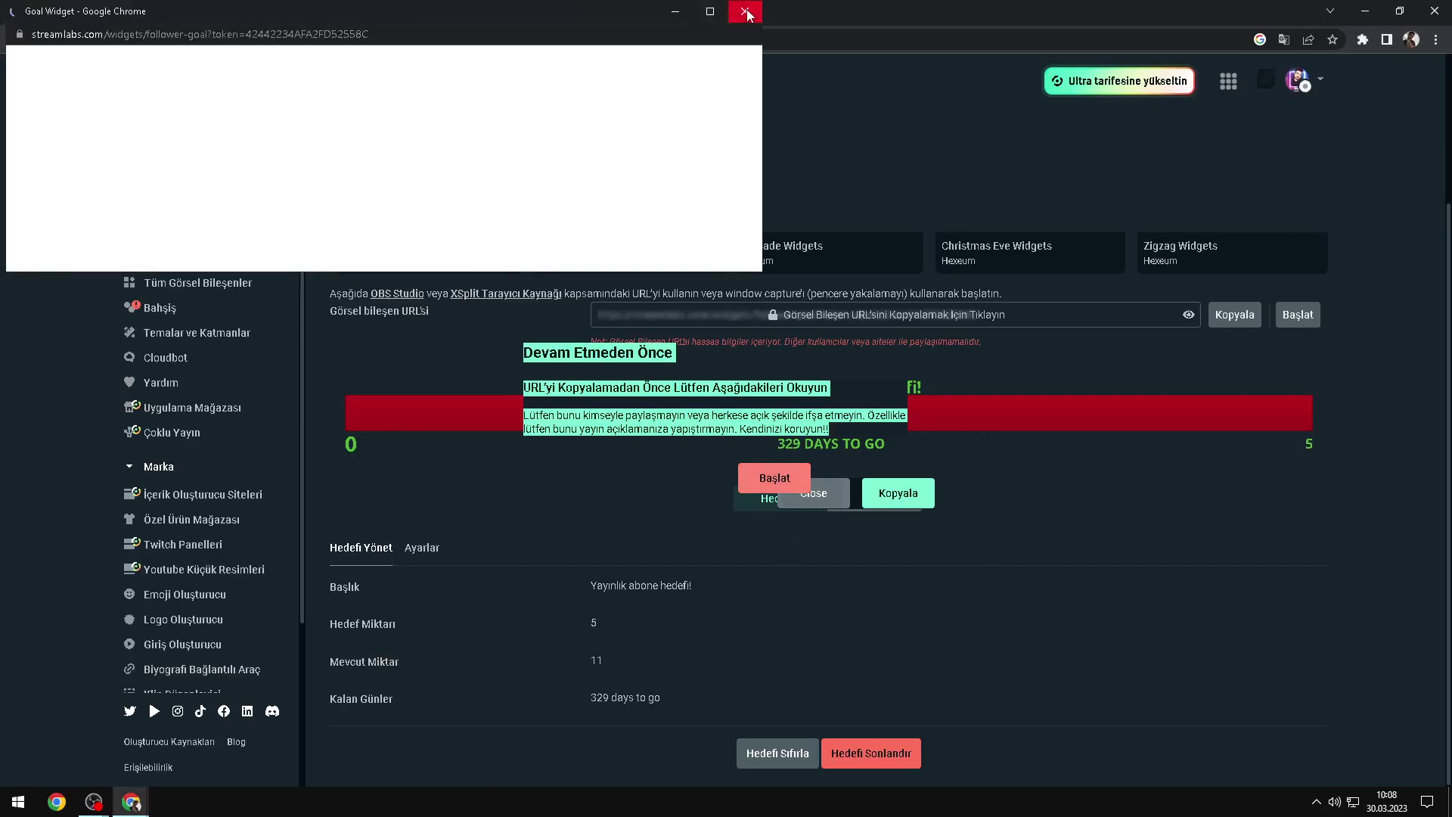
left_click(746, 12)
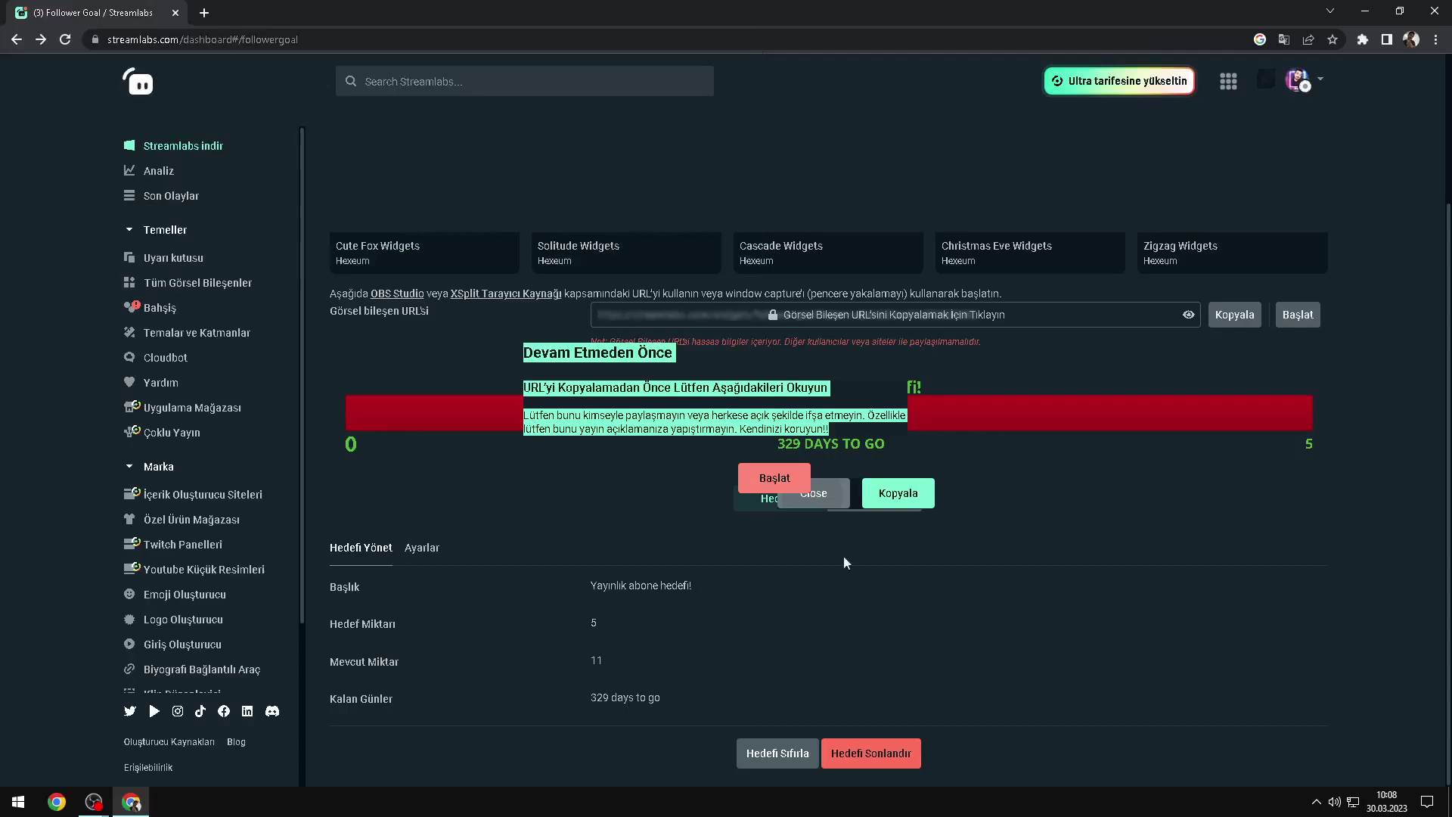
key("alt+Tab")
Step: Inspect the Tarayıcı 4 and Tarayıcı 3 web addresses unchanged, then return to Streamlabs
left_click(637, 529, "ctrl")
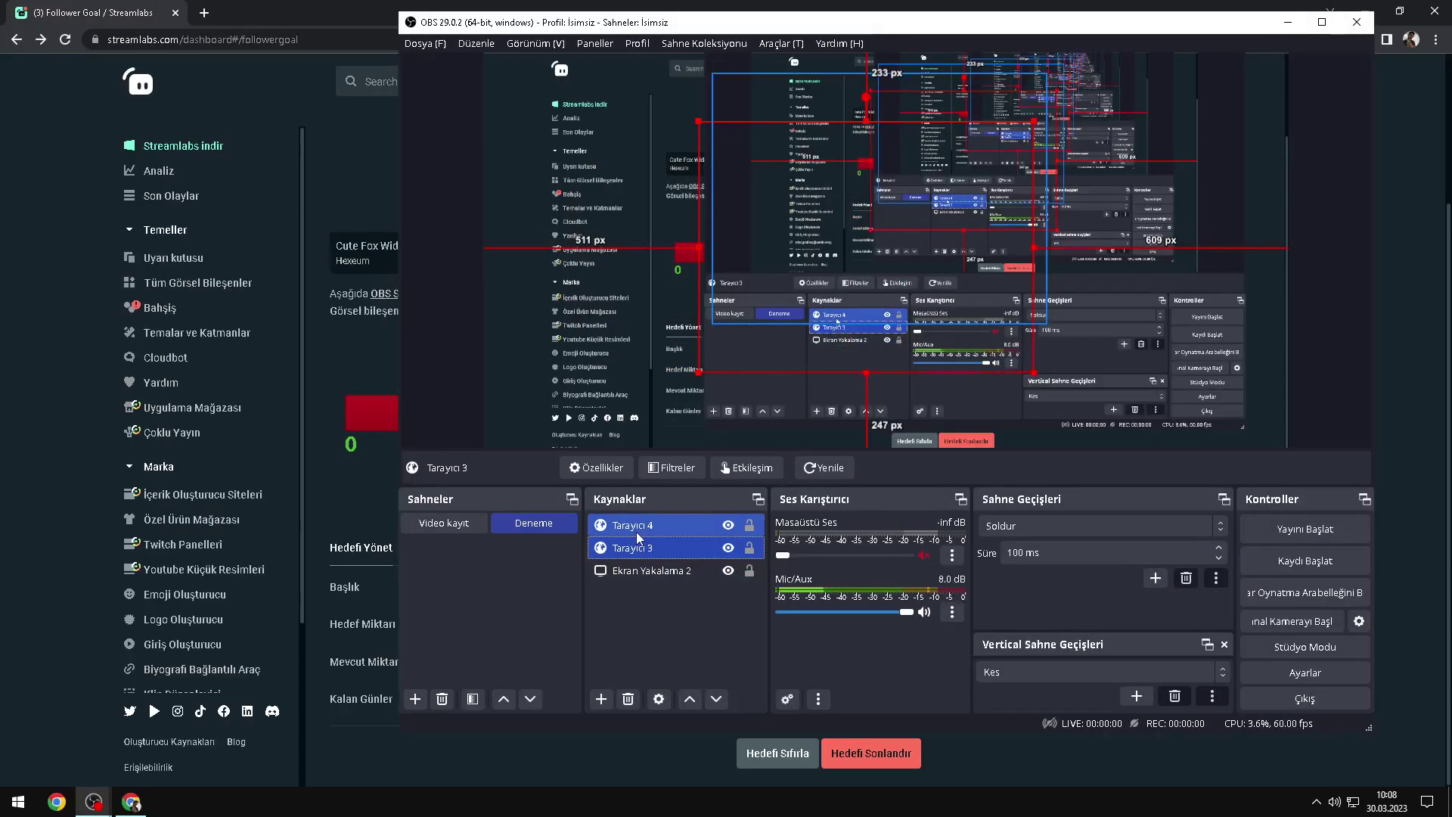
double_click(637, 529)
double_click(942, 402)
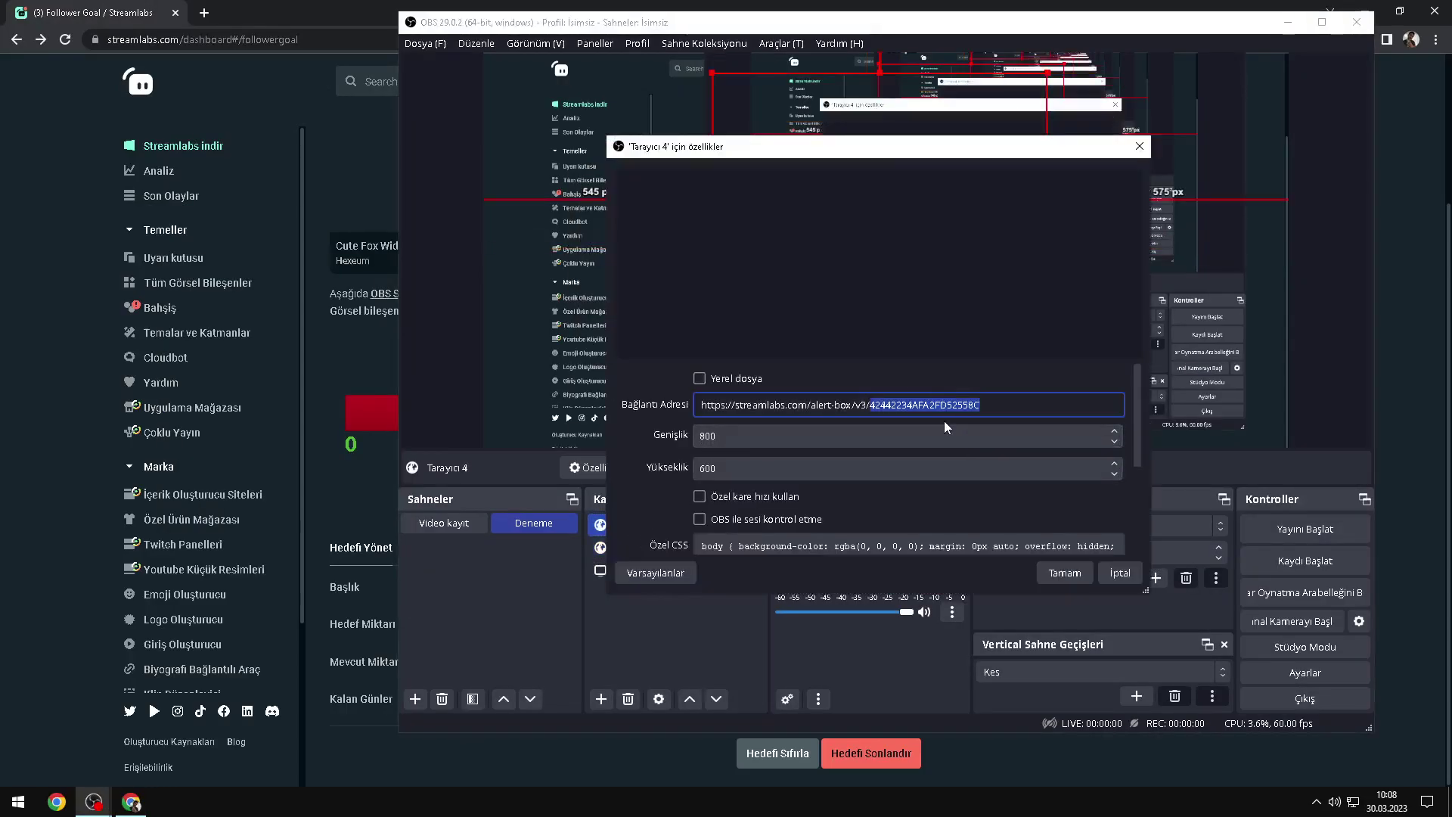
left_click(1065, 573)
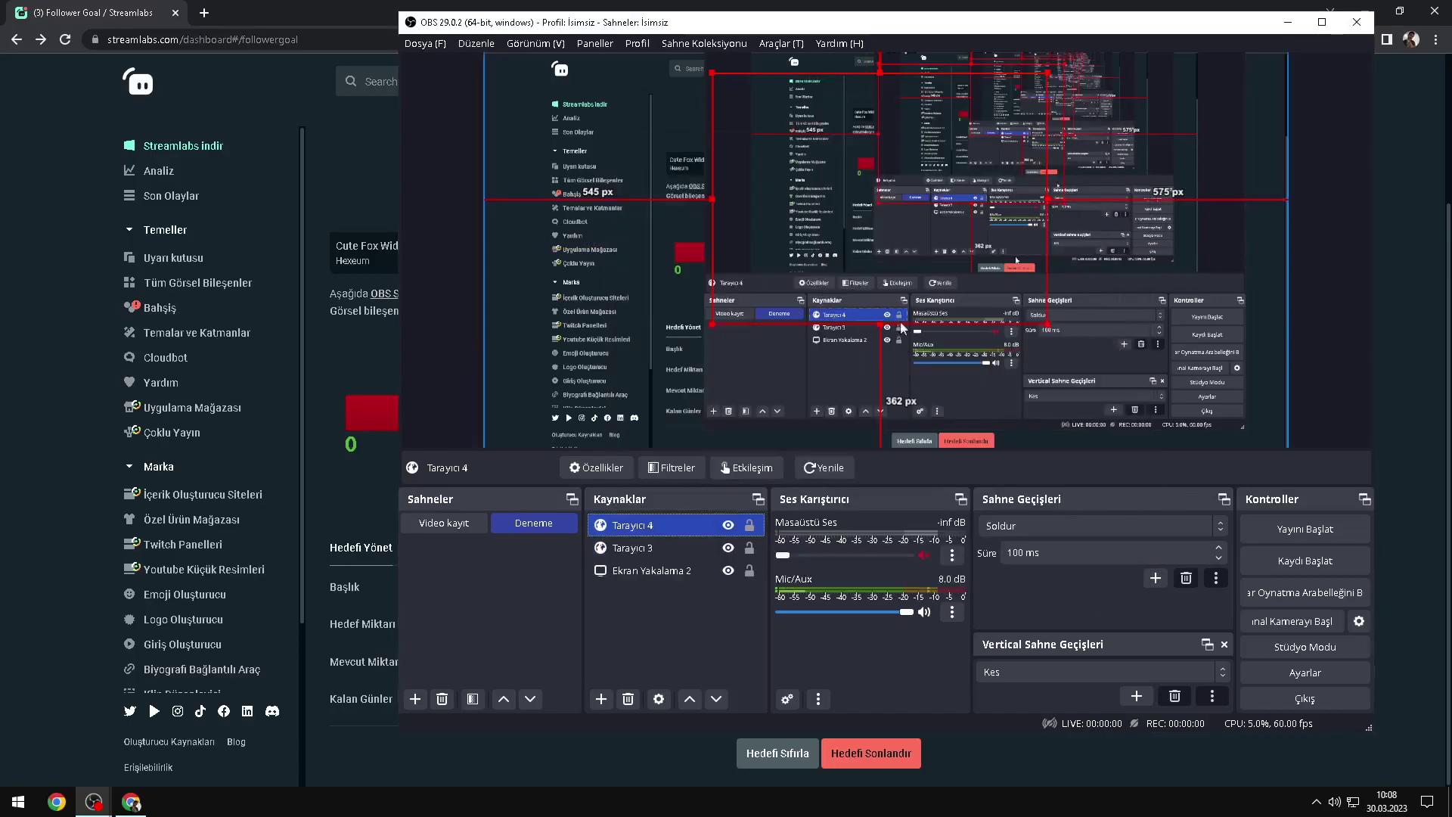
double_click(632, 547)
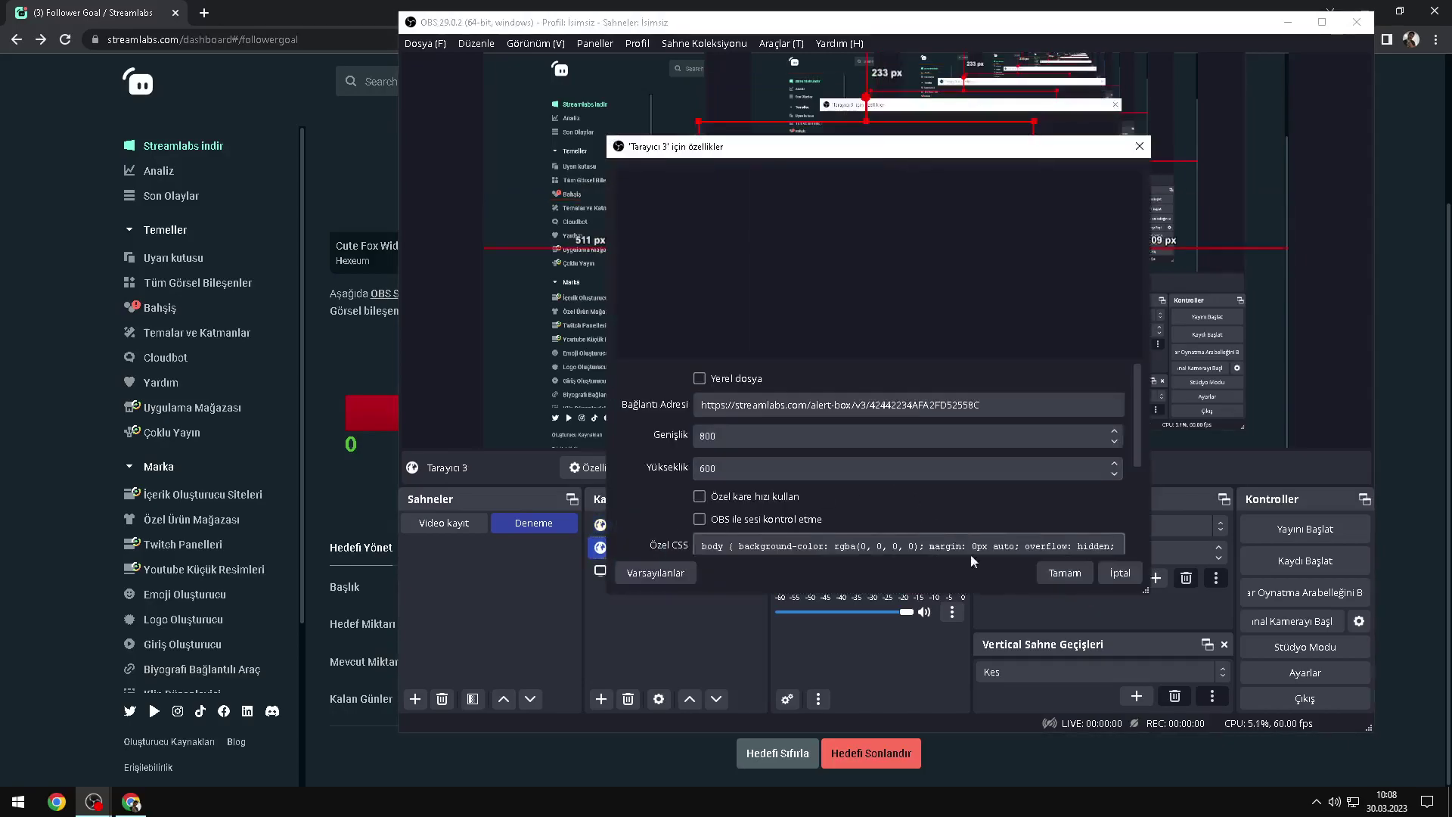
left_click(1065, 572)
left_click(761, 86)
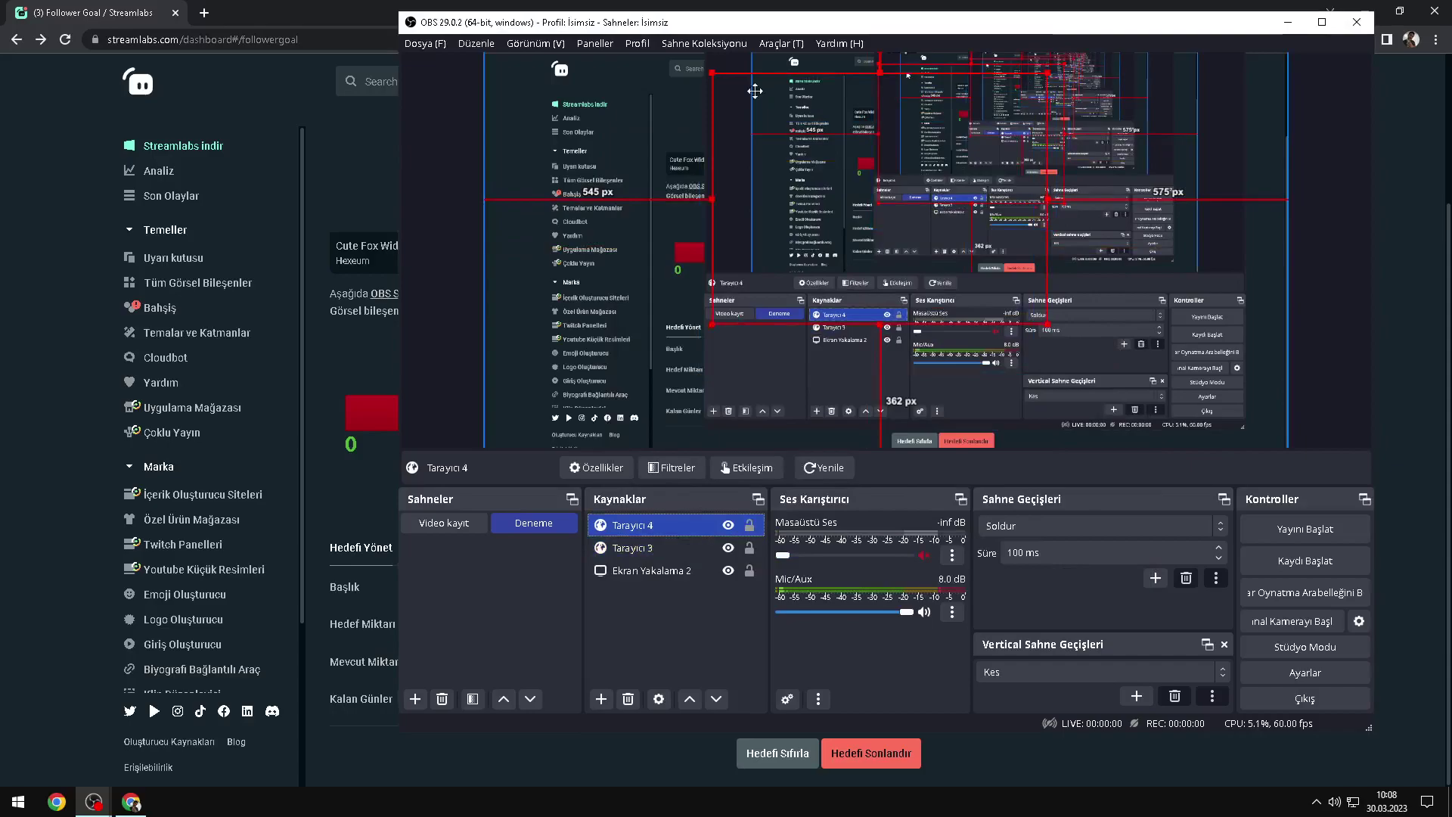
key("alt+Tab")
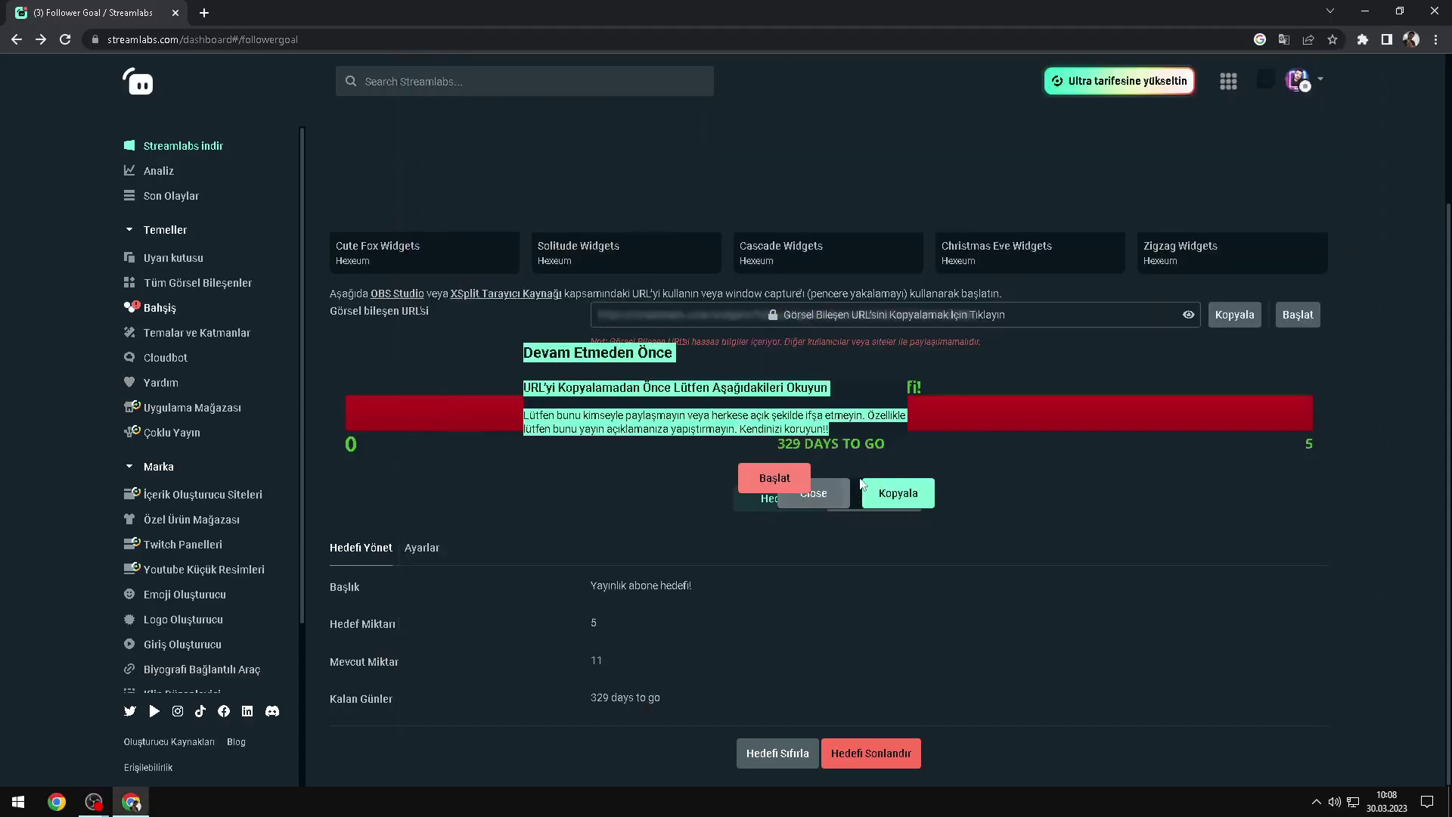
Step: Replace Tarayıcı 4's web address in OBS with the newly copied widget URL
left_click(837, 488)
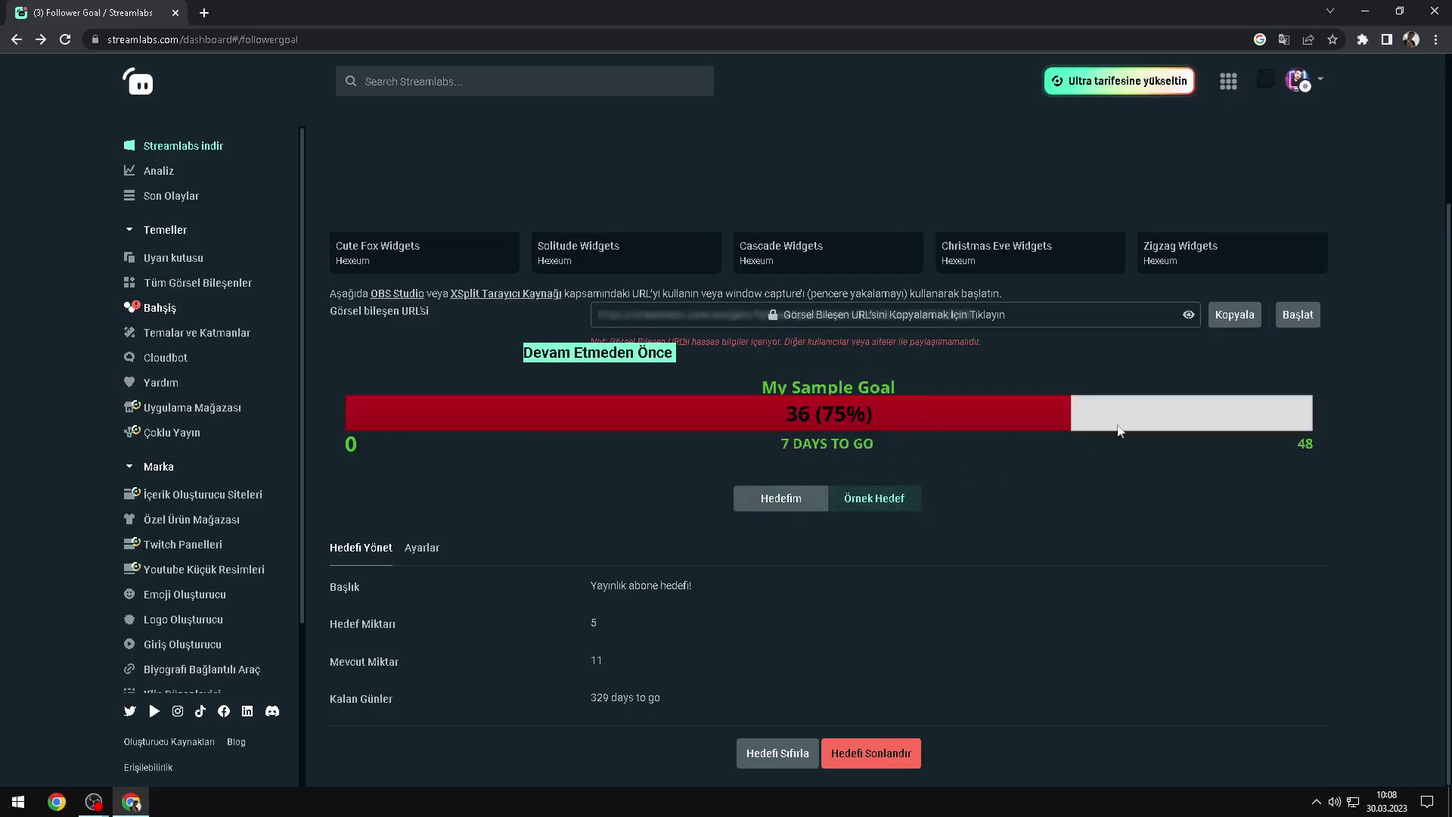
key("alt+Tab")
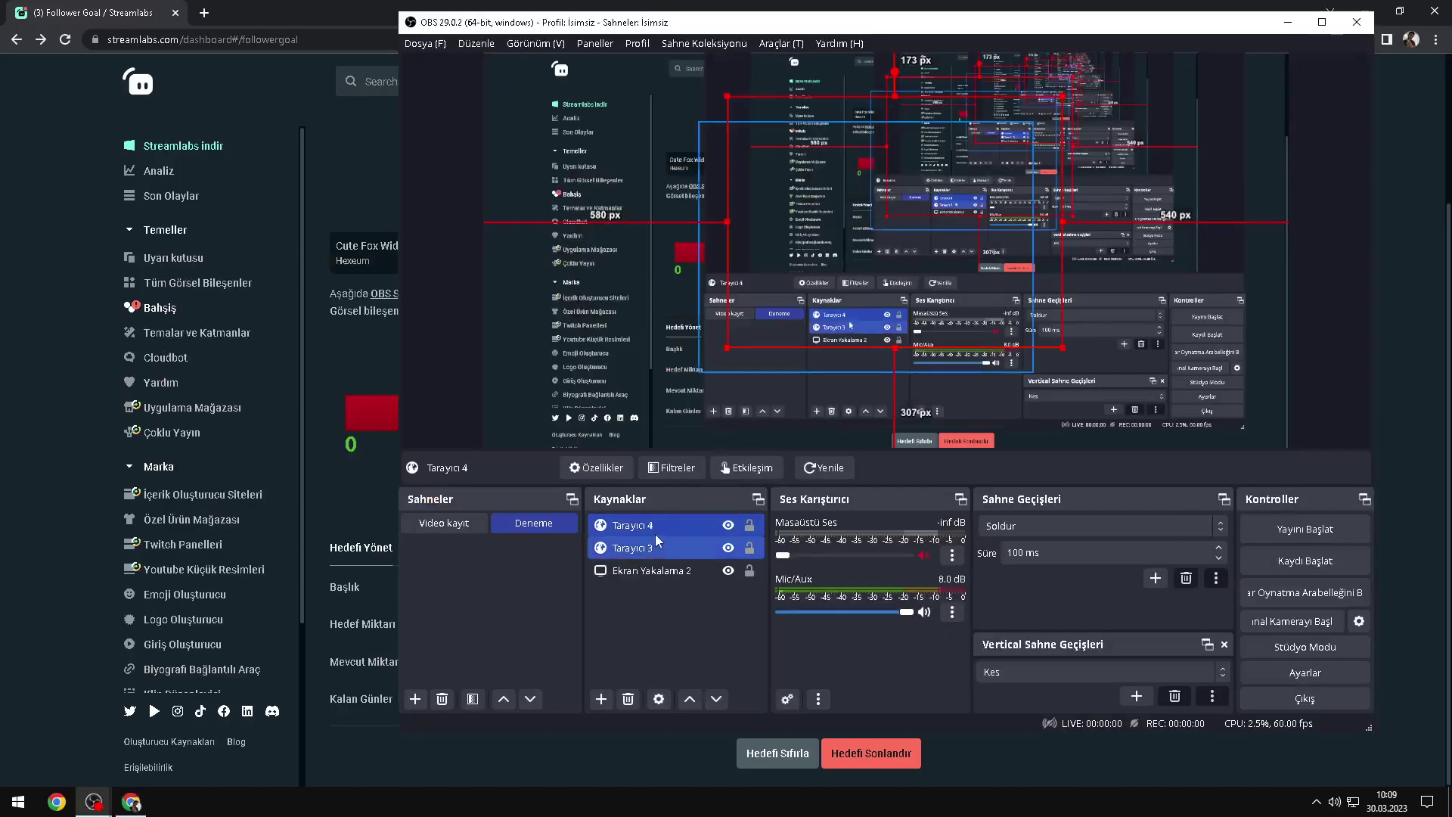
double_click(723, 461)
triple_click(921, 405)
key("ctrl+v")
left_click(1065, 573)
Step: Reload the Hedefim goal page and end the 'Yayınlık abone hedefi!' goal with Hedefi Sonlandır
left_click(237, 366)
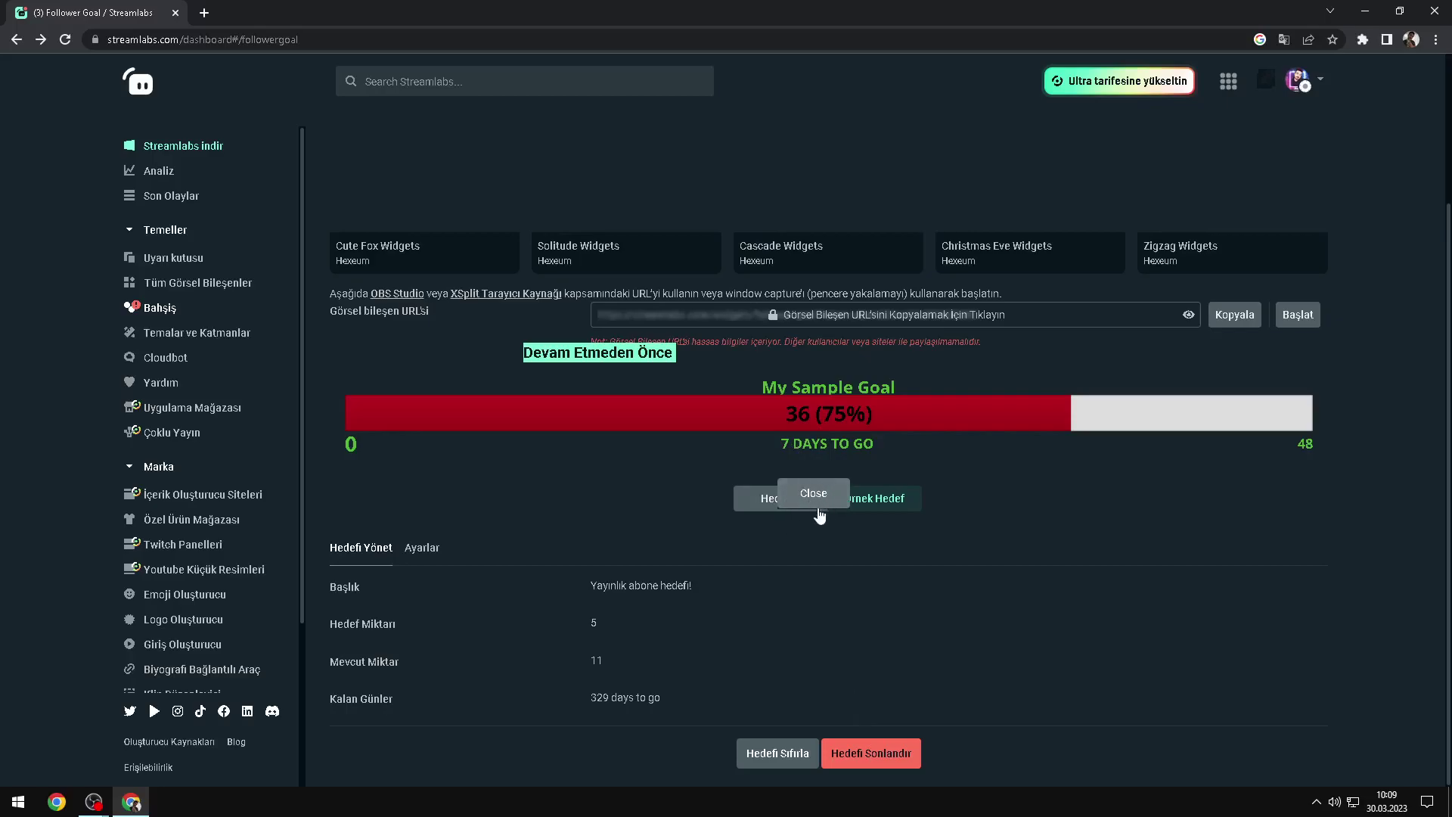
left_click(820, 505)
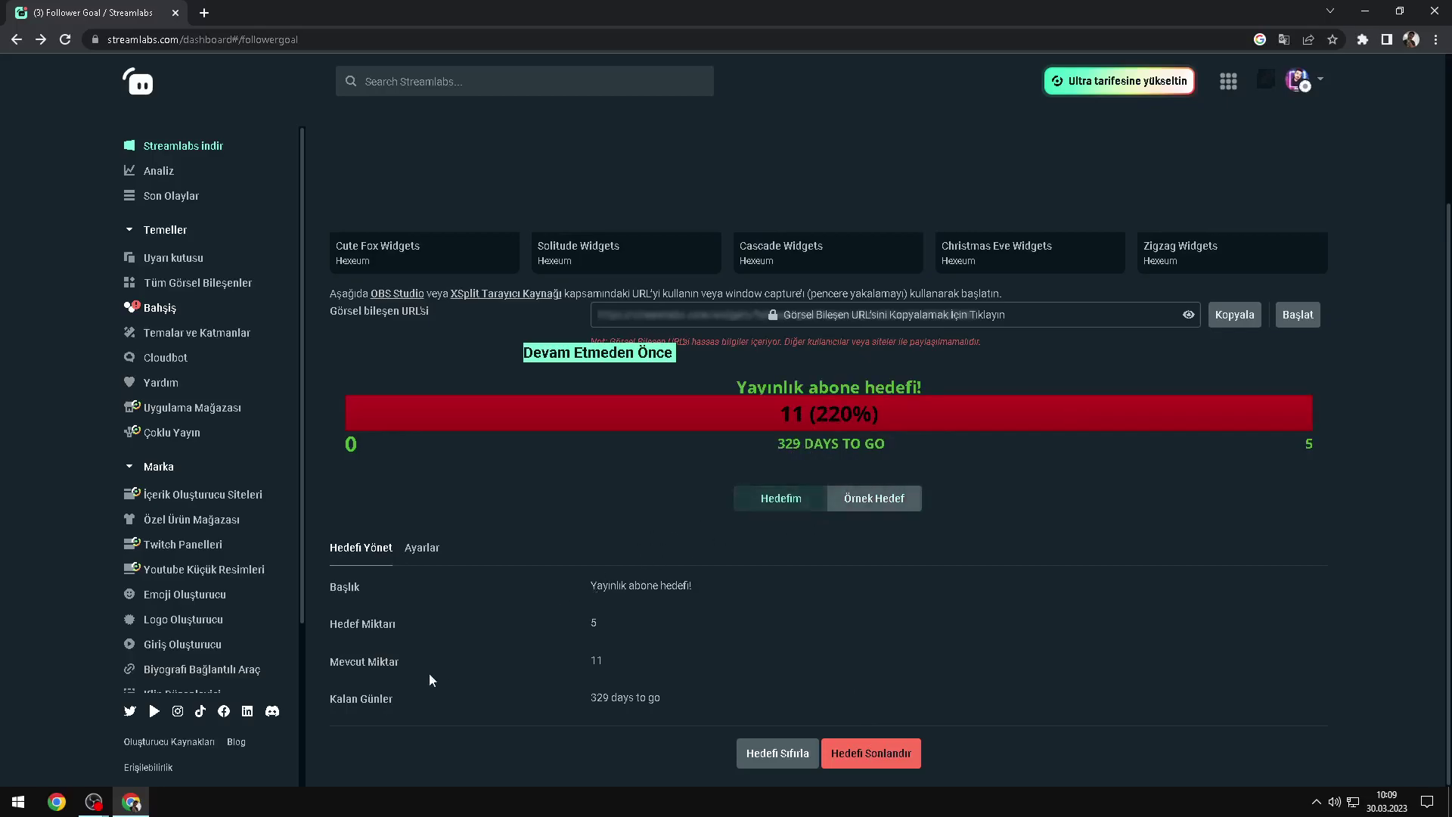
left_click(65, 39)
mouse_move(93, 801)
left_click(101, 756)
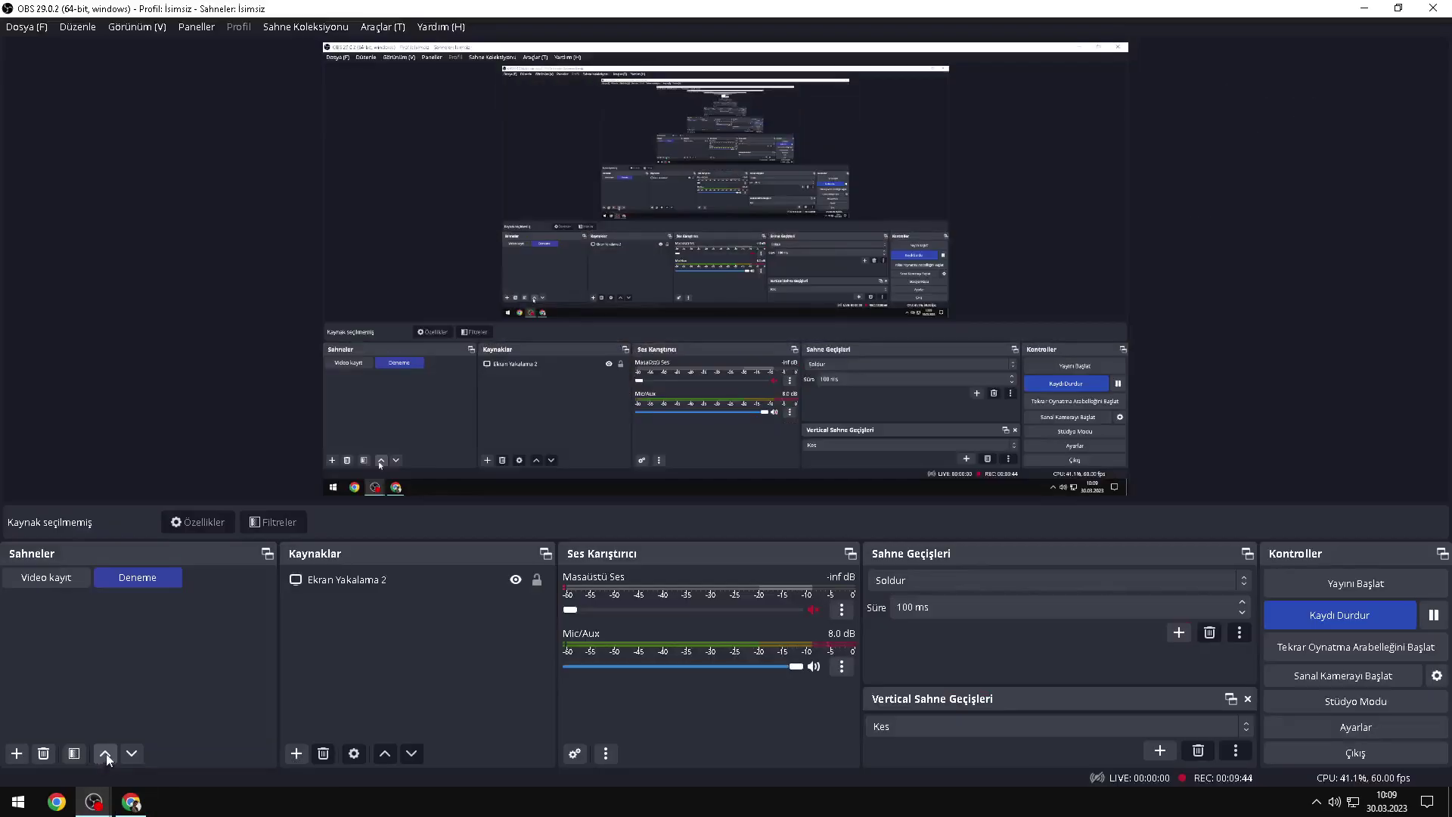
left_click(1364, 9)
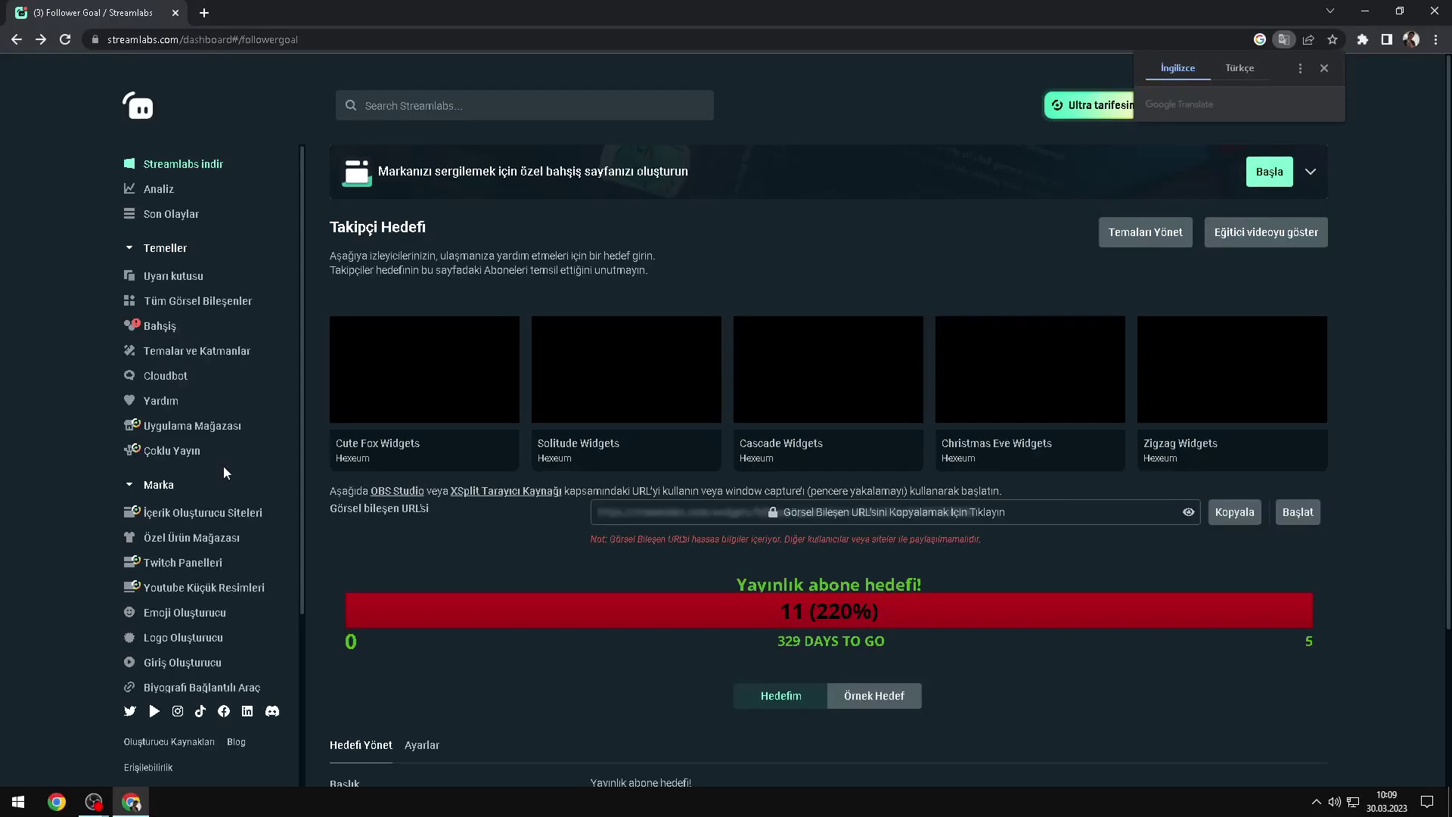
scroll(738, 554, "down", 2)
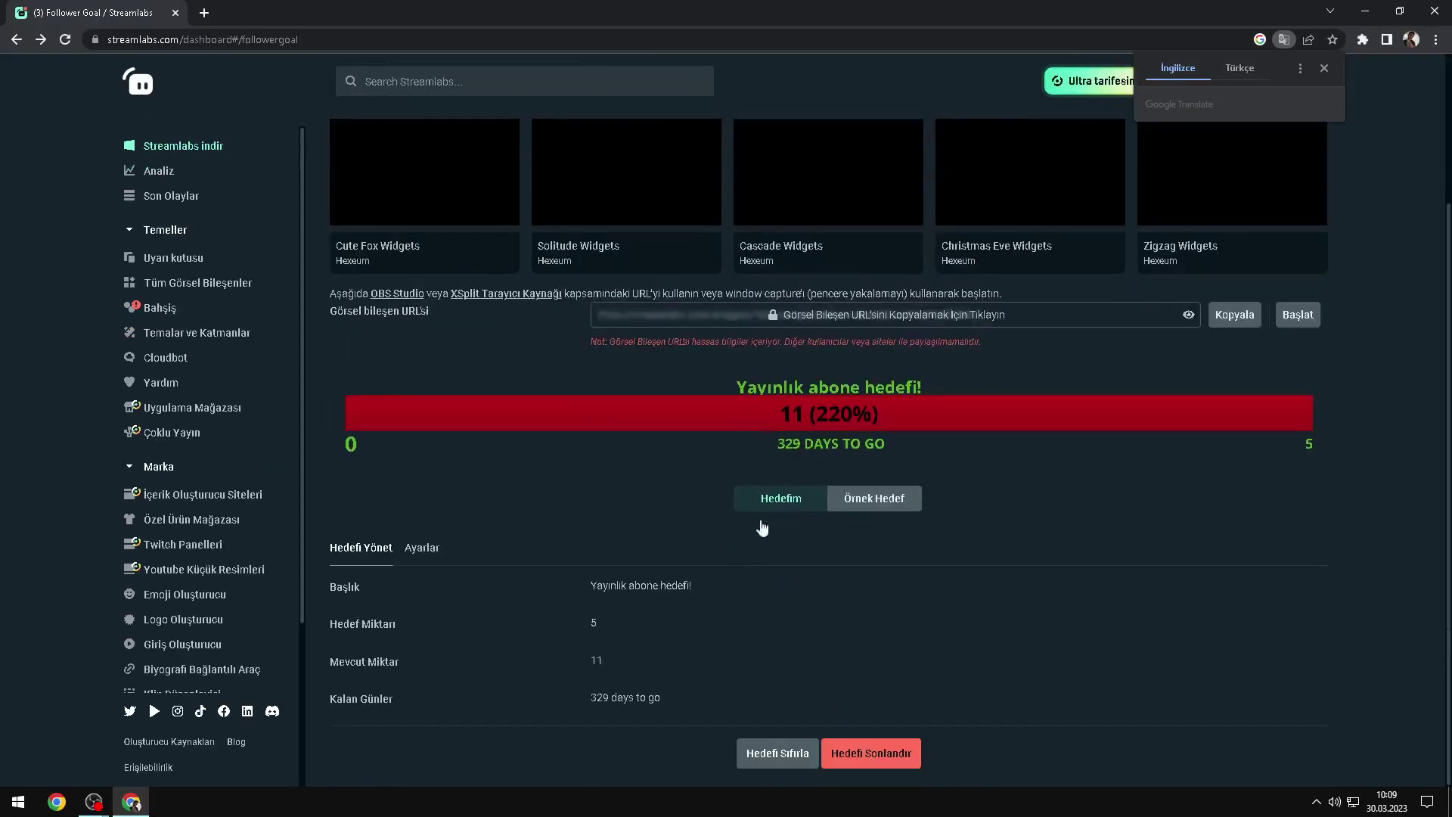
left_click(873, 766)
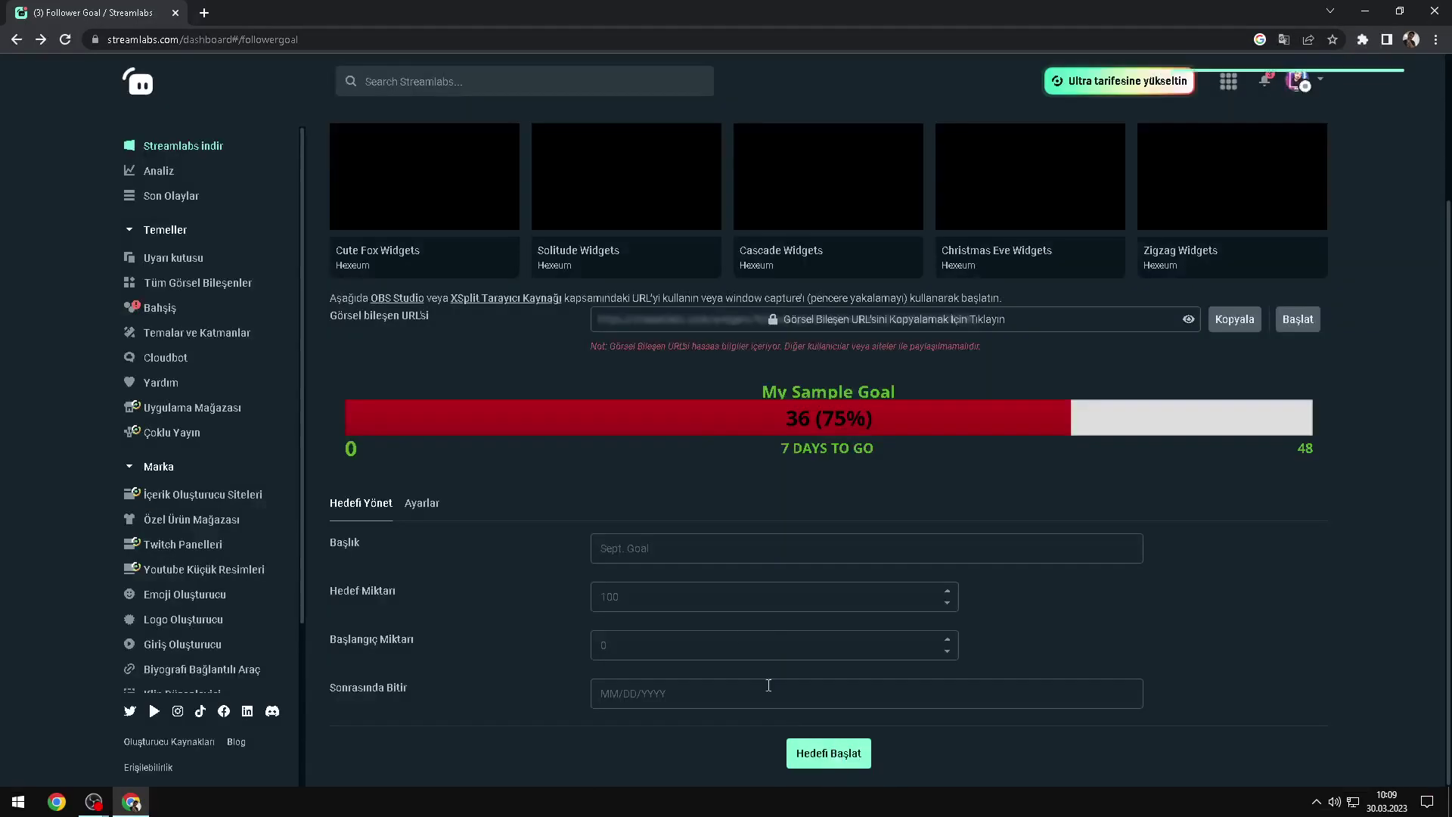
Step: Title the follower goal 'Takipci' and set its goal amount to 1000
left_click(788, 596)
scroll(789, 596, "down", 1)
left_click(688, 550)
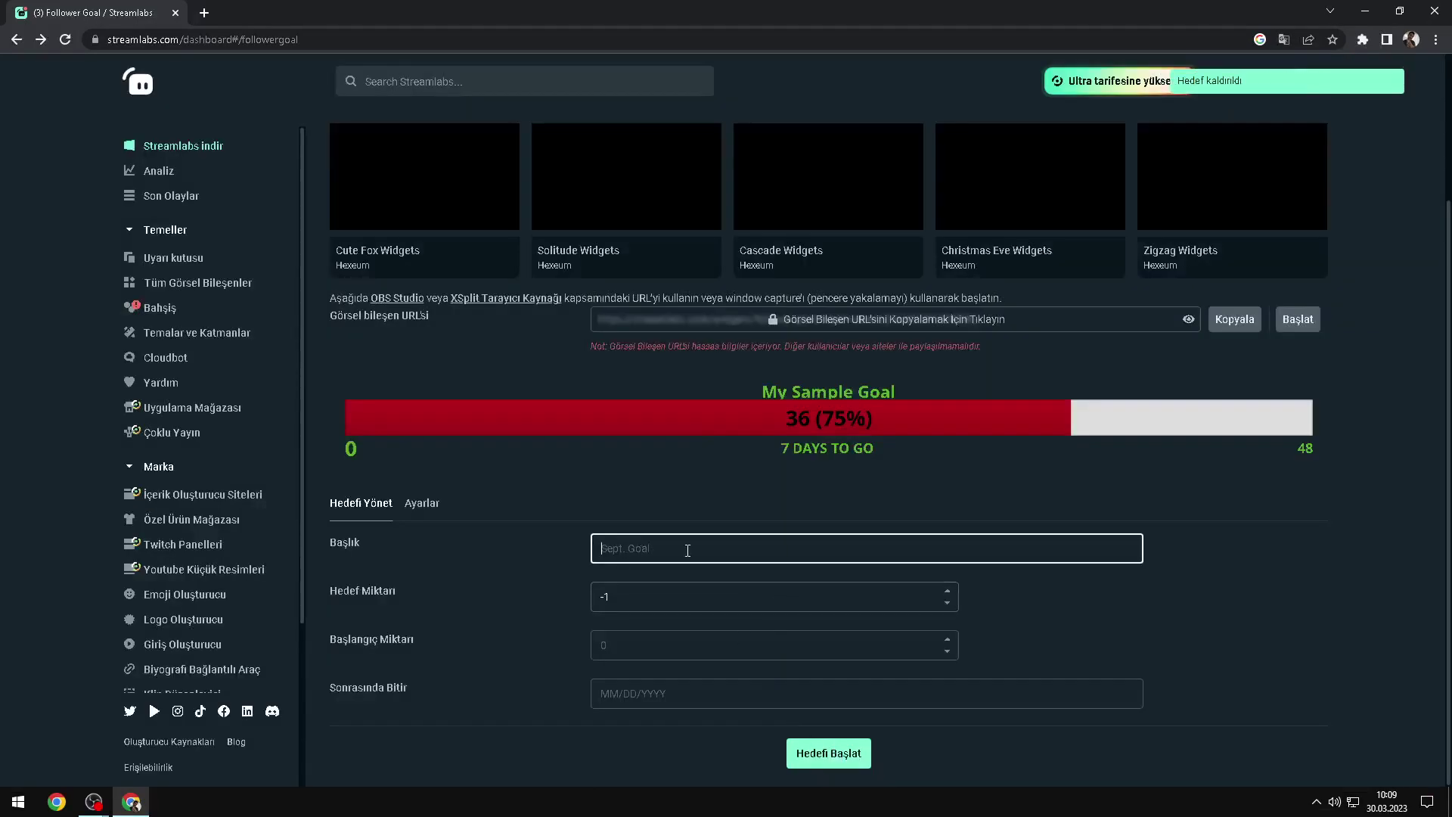
type("akı")
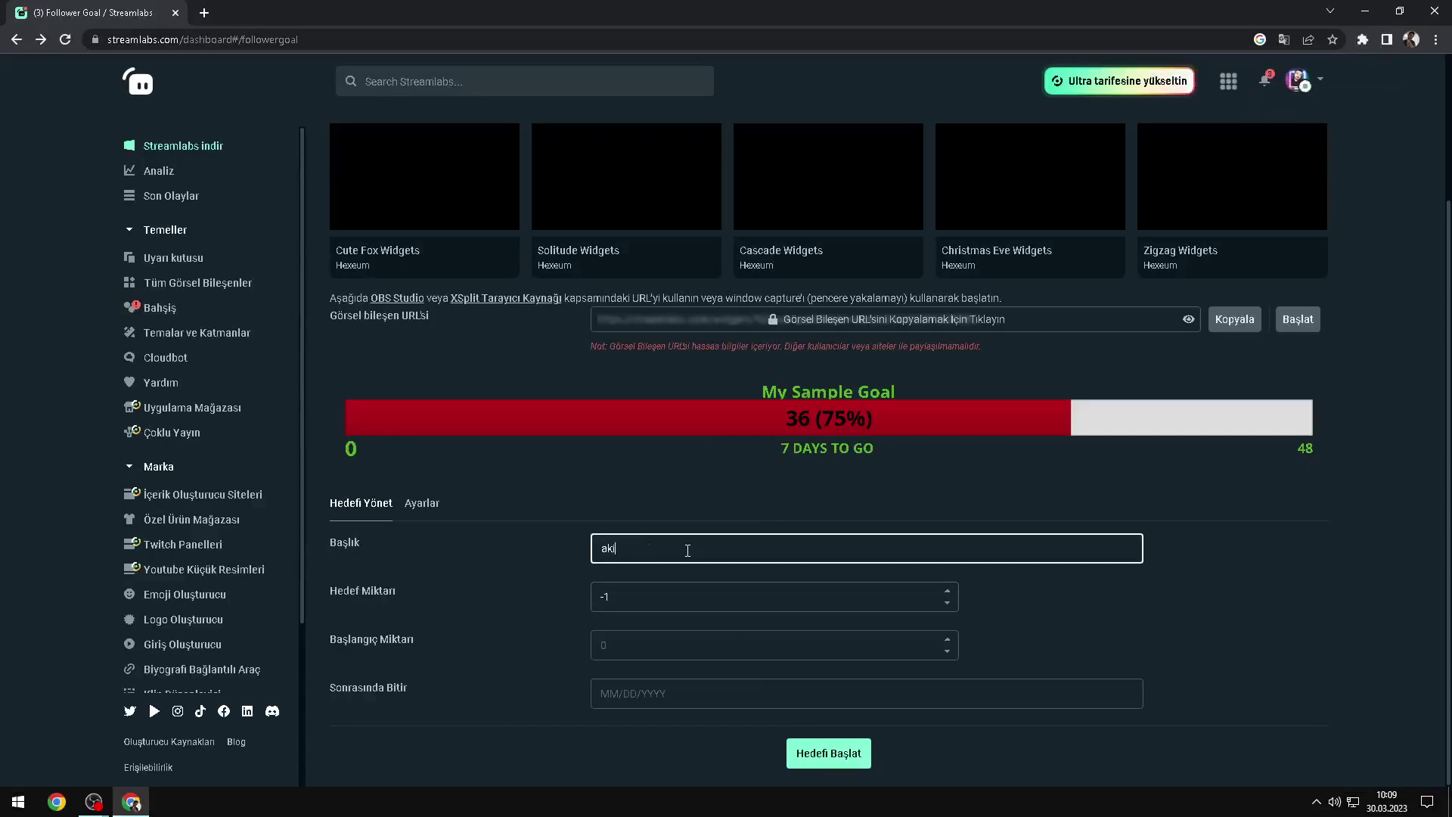
key("BackSpace")
type("Takı")
double_click(592, 596)
type("1000")
Step: Set the goal's end date to 05/25/2023 and start the follower goal
left_click(670, 647)
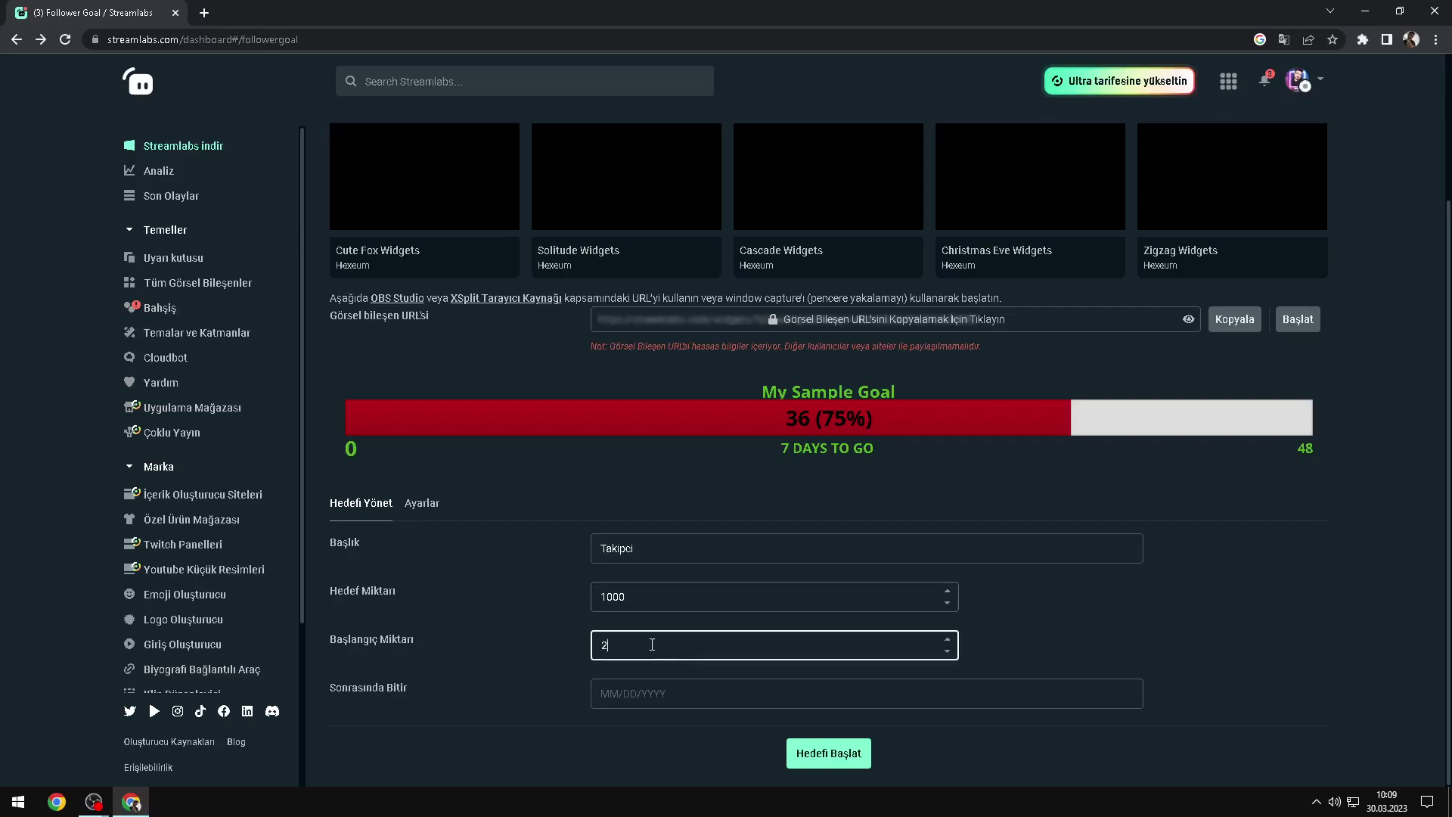
left_click(660, 701)
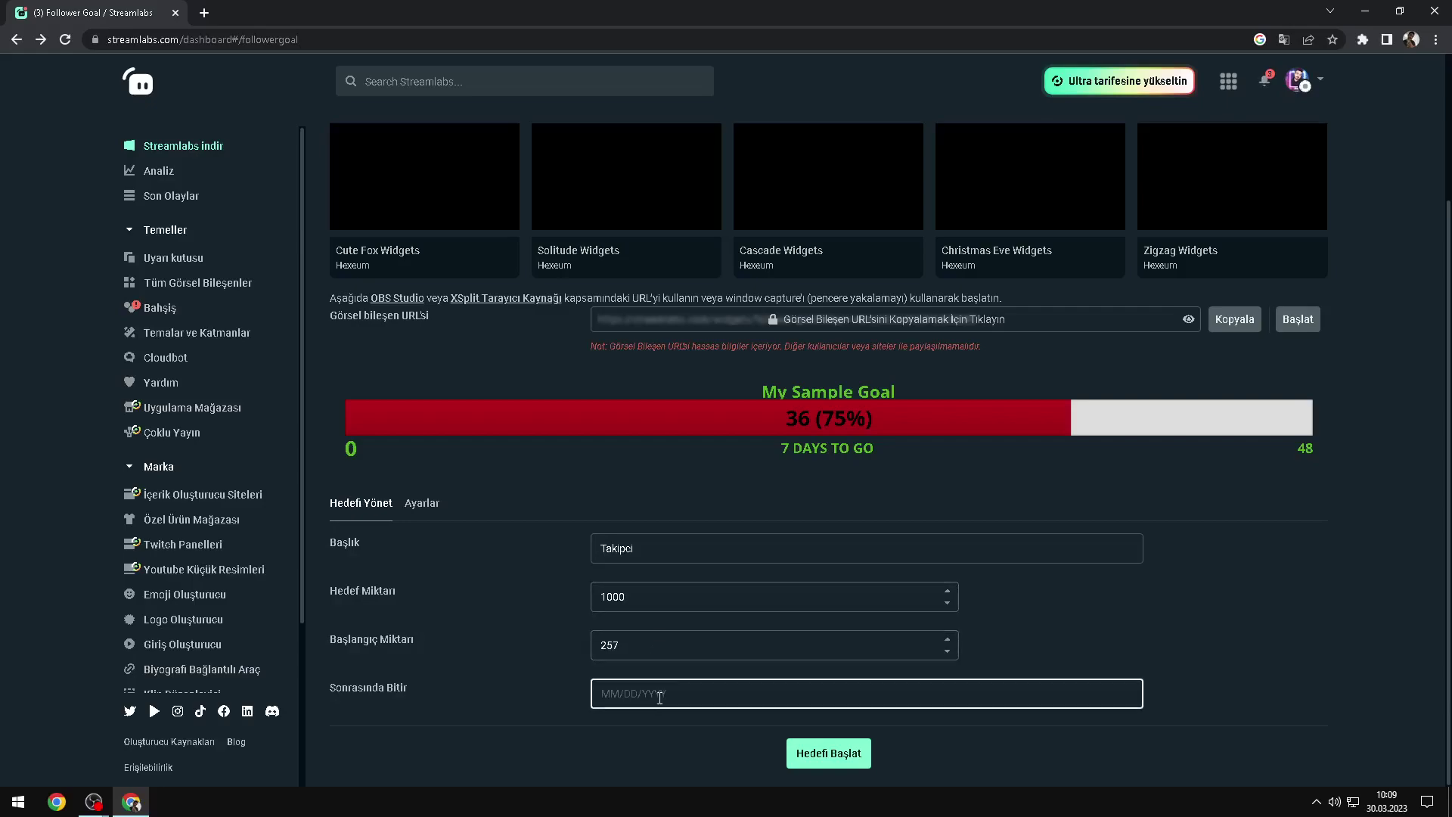
type("03/05/2023")
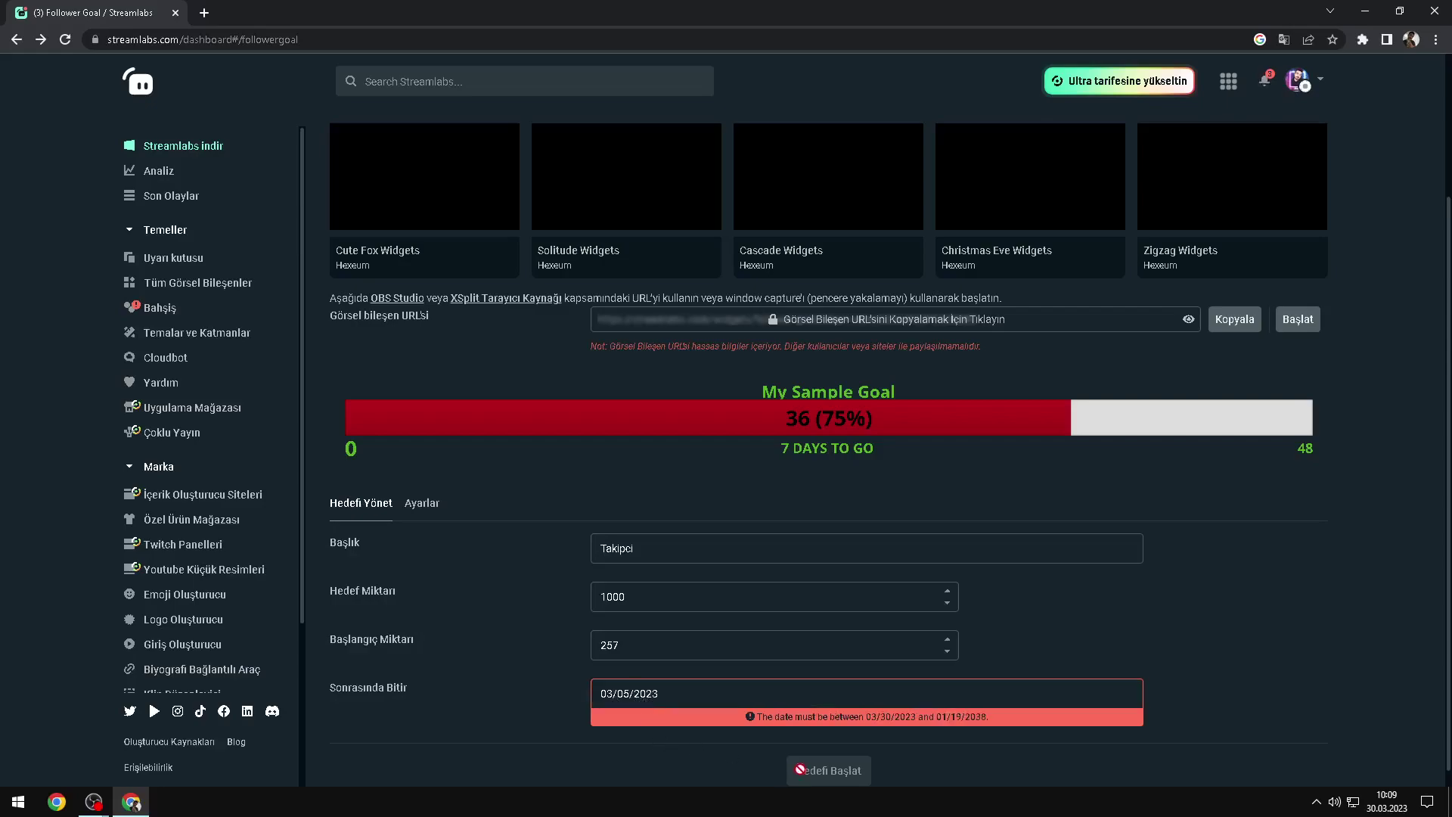
left_click(786, 701)
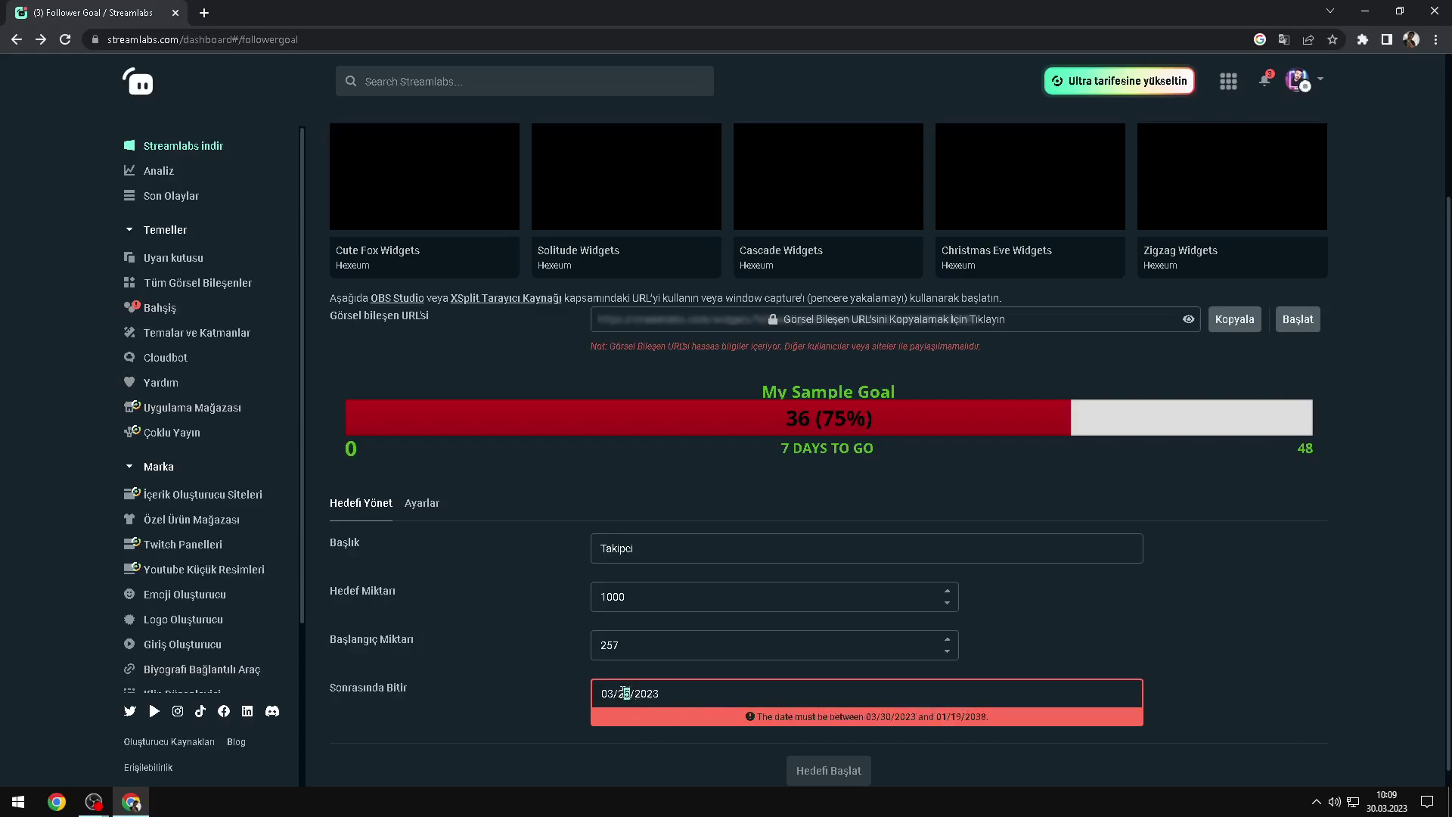
type("5")
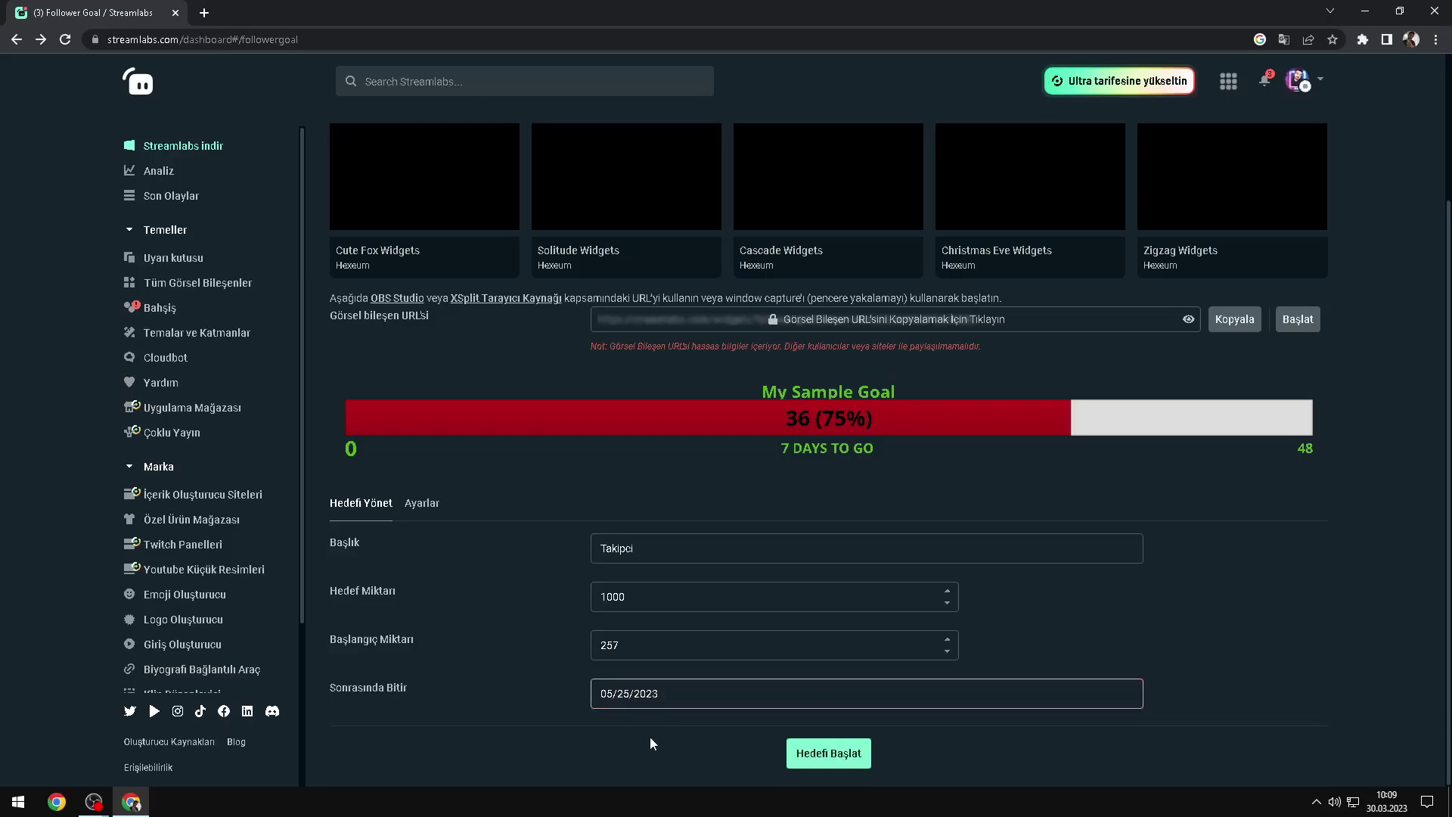
left_click(829, 770)
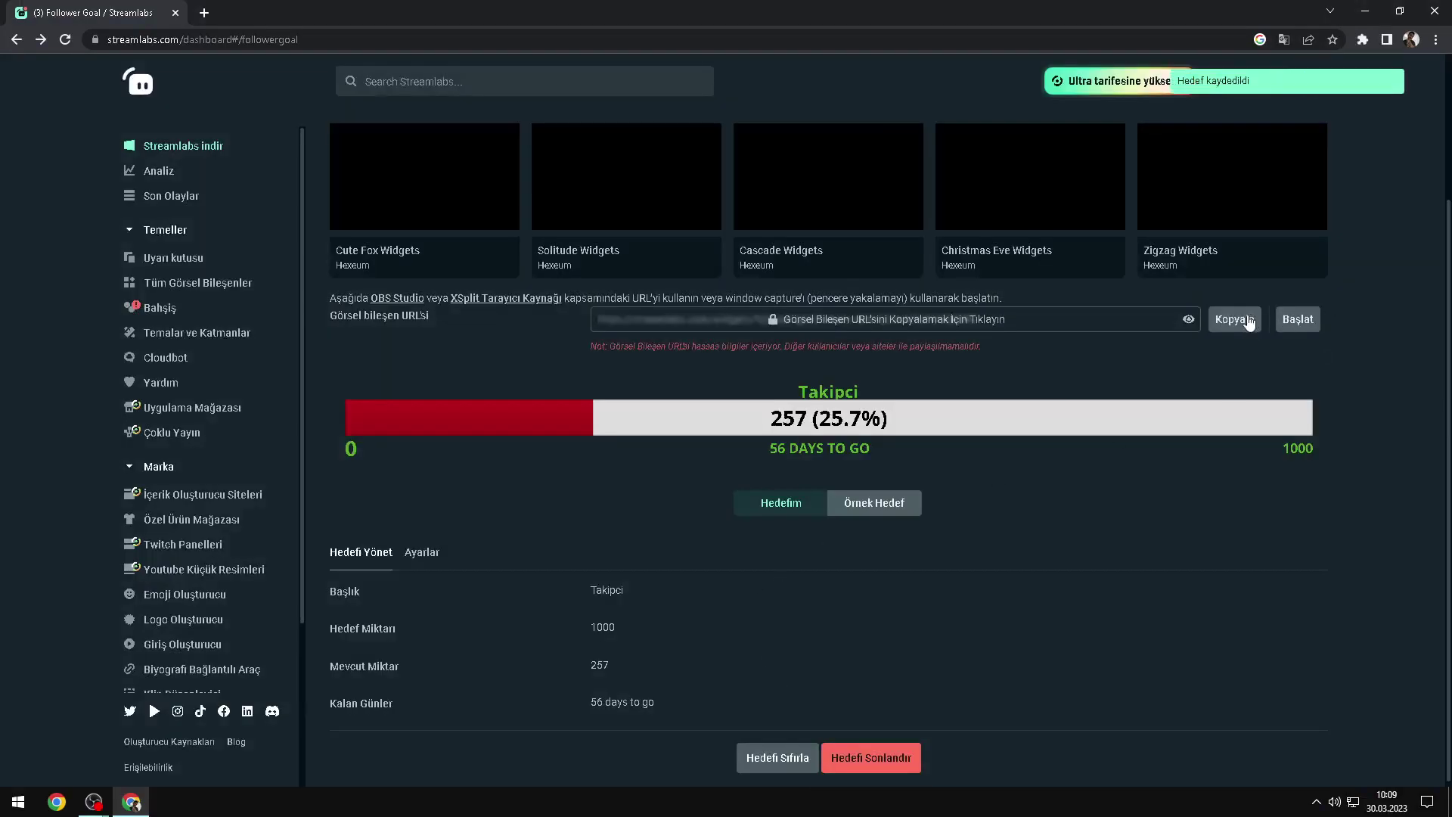
Step: Copy the follower goal widget URL and paste it as Tarayıcı 4's URL
left_click(1235, 320)
left_click(898, 494)
left_click(93, 802)
mouse_move(93, 802)
left_click(220, 737)
left_click(788, 404)
key("ctrl+a")
key("ctrl+v")
left_click(1065, 572)
Step: Reposition the follower goal bar and hide the Ekran Yakalama 2 screen capture
left_click_drag(830, 242, 810, 211)
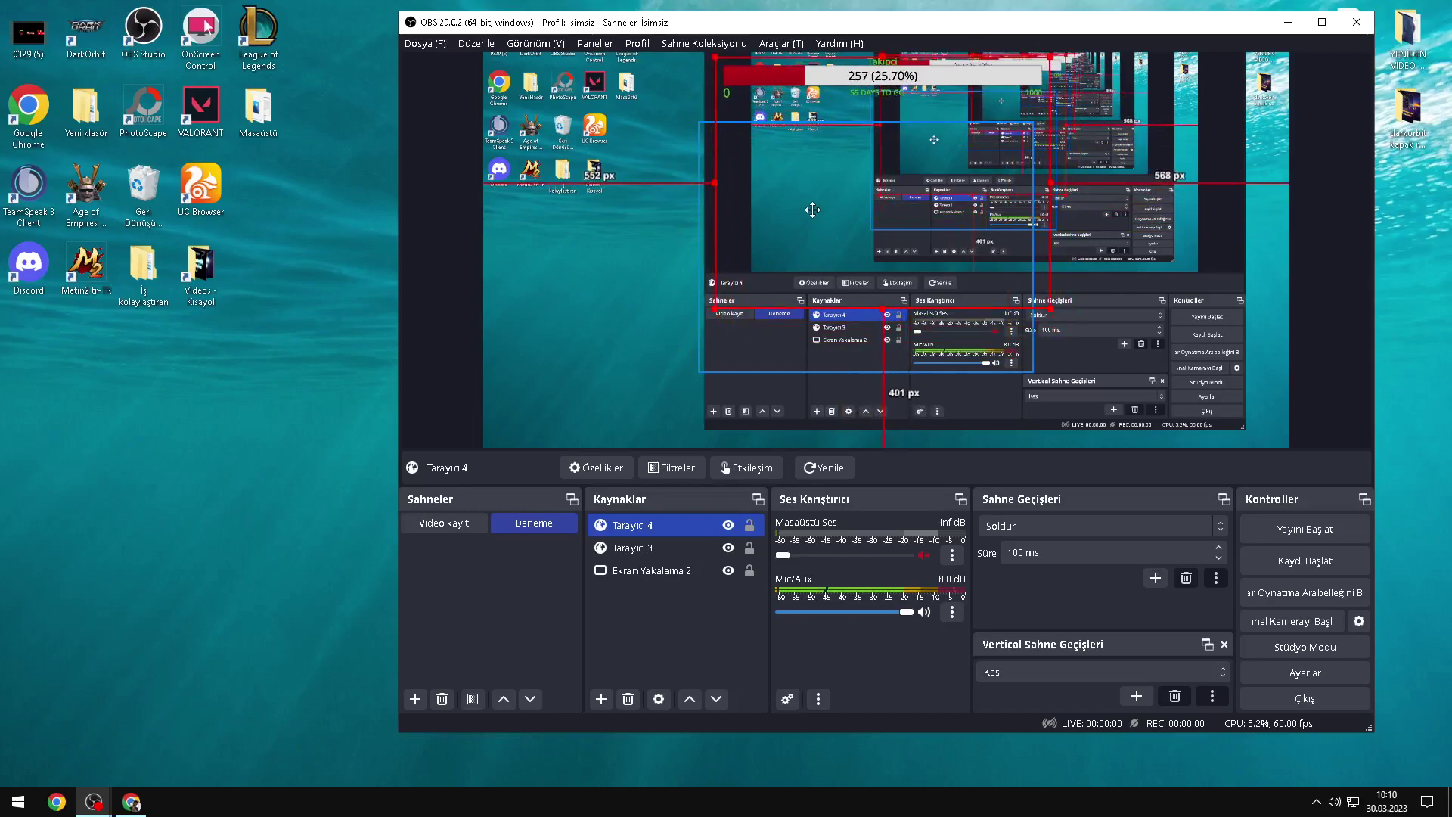
left_click_drag(649, 28, 266, 49)
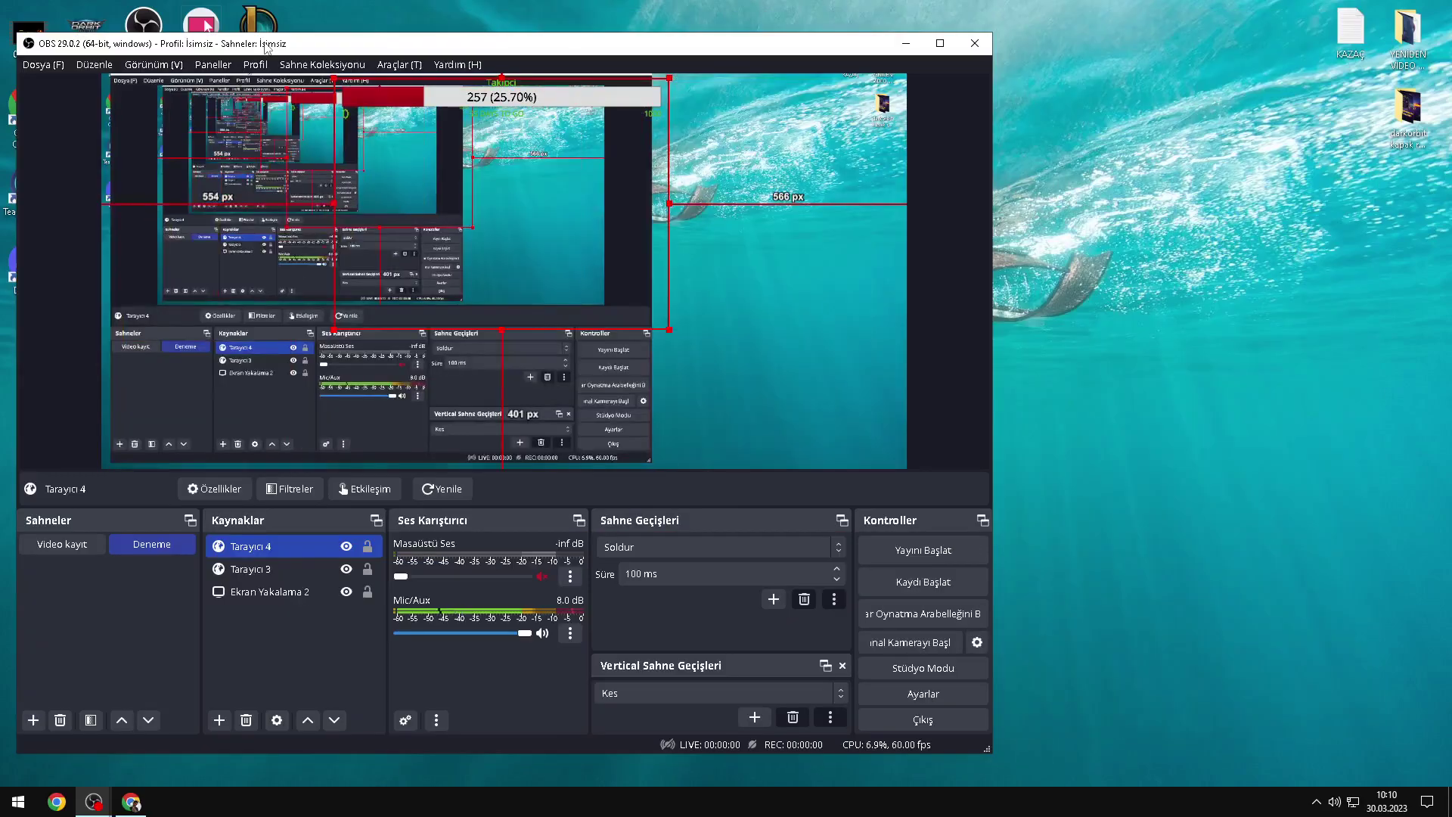
left_click_drag(369, 55, 580, 58)
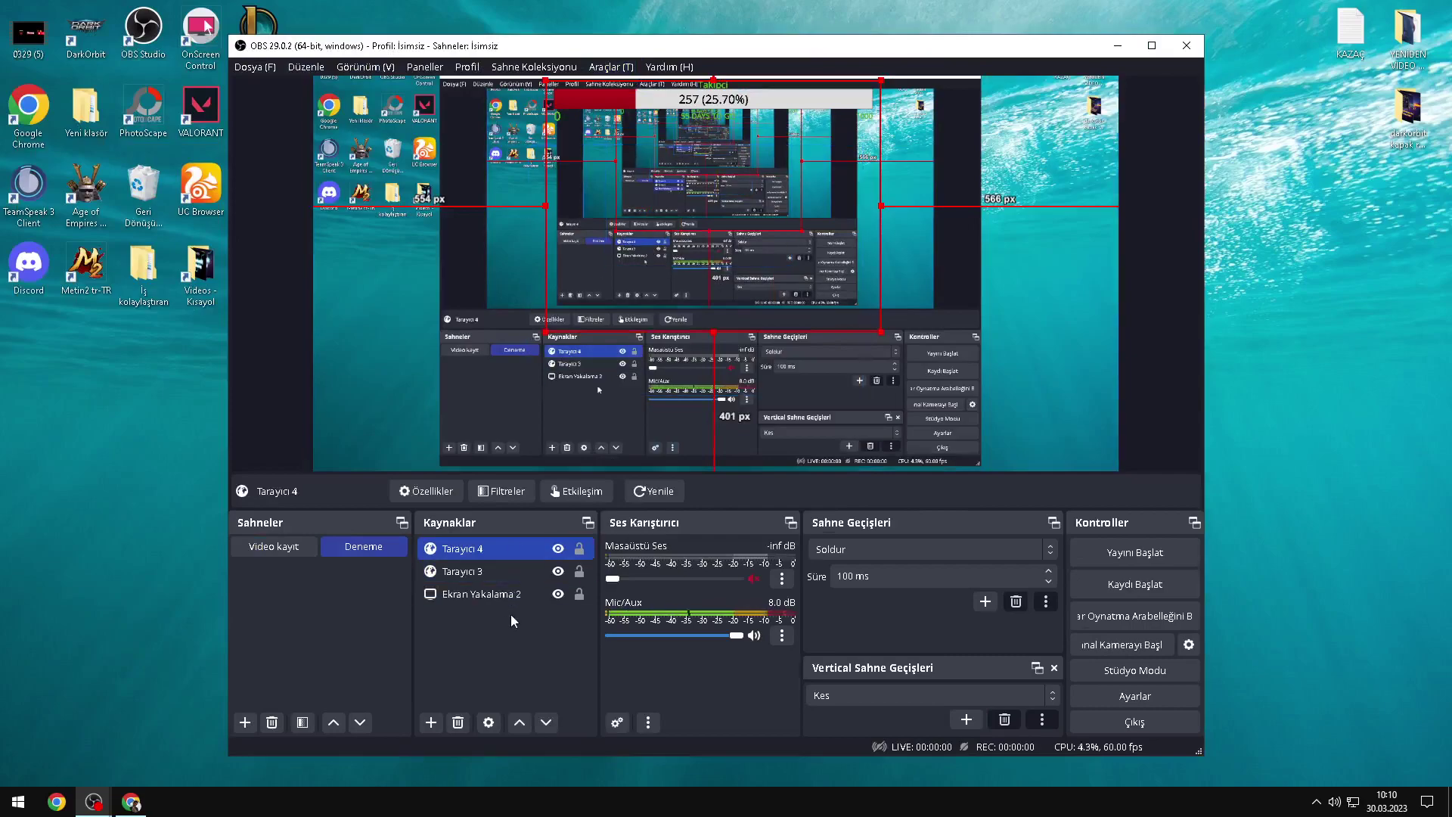
left_click(532, 596, "ctrl")
left_click(558, 593)
mouse_move(675, 169)
left_mouse_down()
mouse_move(691, 179)
mouse_move(673, 185)
left_mouse_up()
left_click(117, 454)
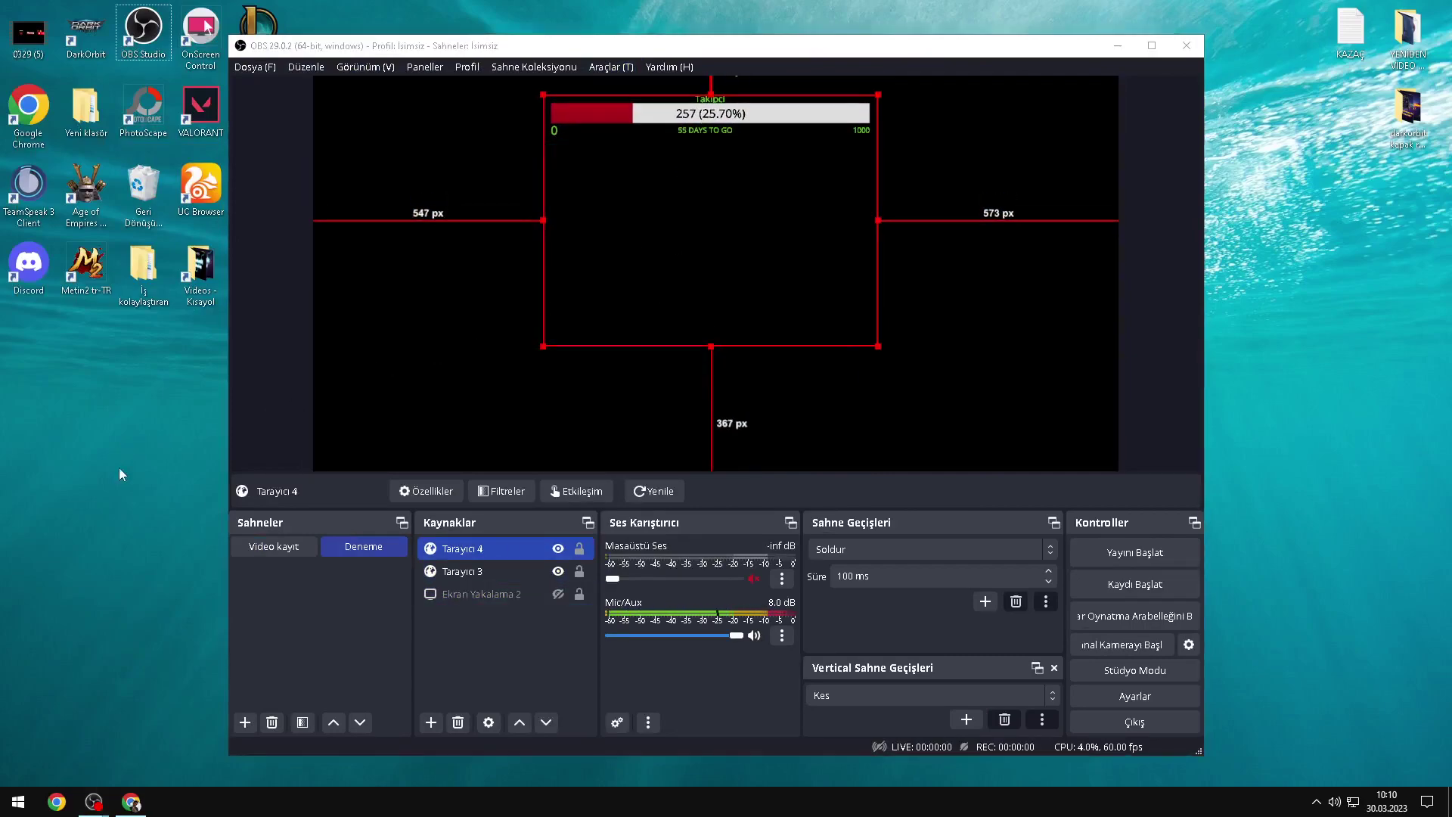
left_click(131, 802)
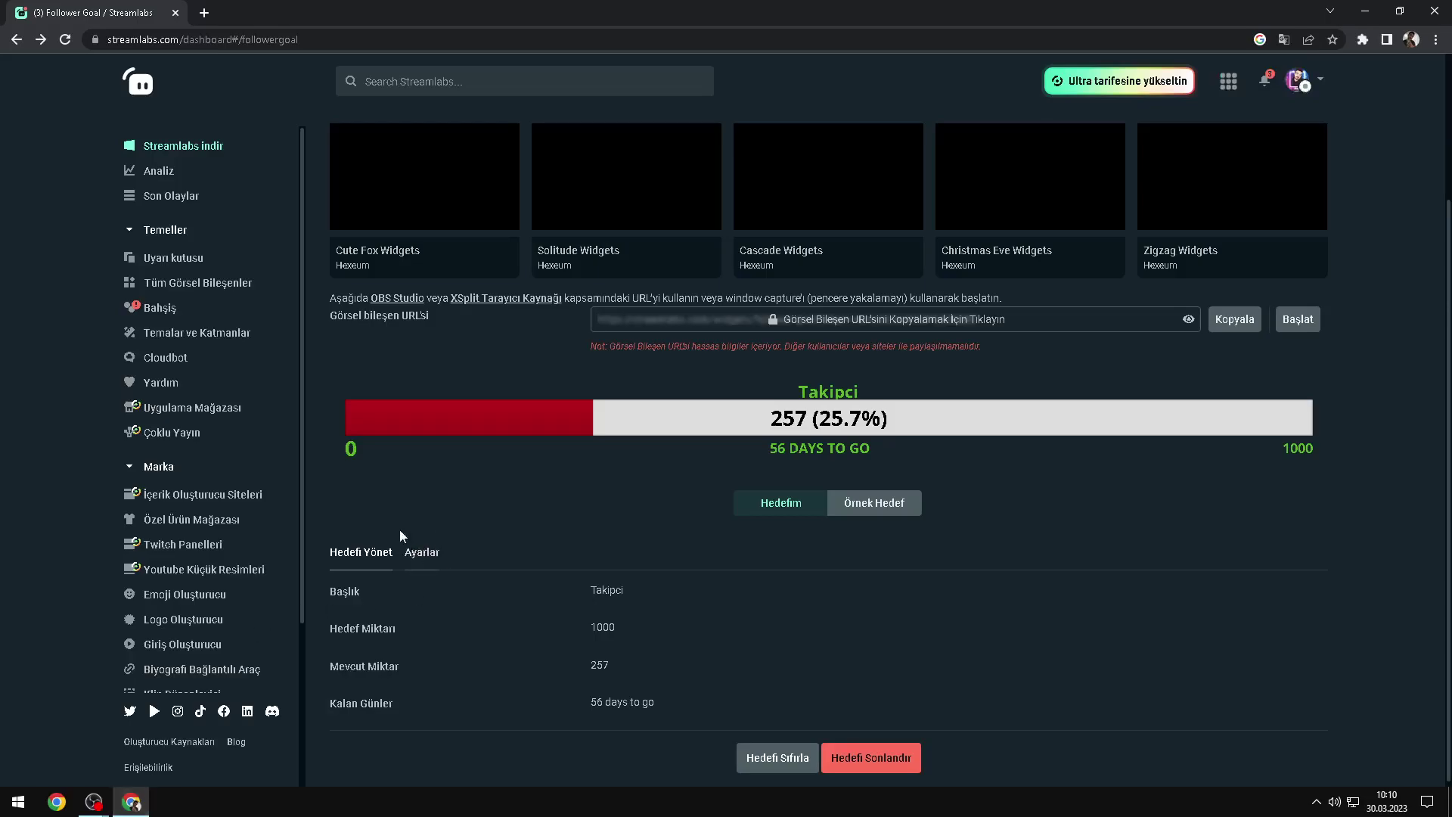
Step: Go to Tüm Görsel Bileşenler, scroll down to Tümü and open the Bağış Hedefi card
left_click(189, 282)
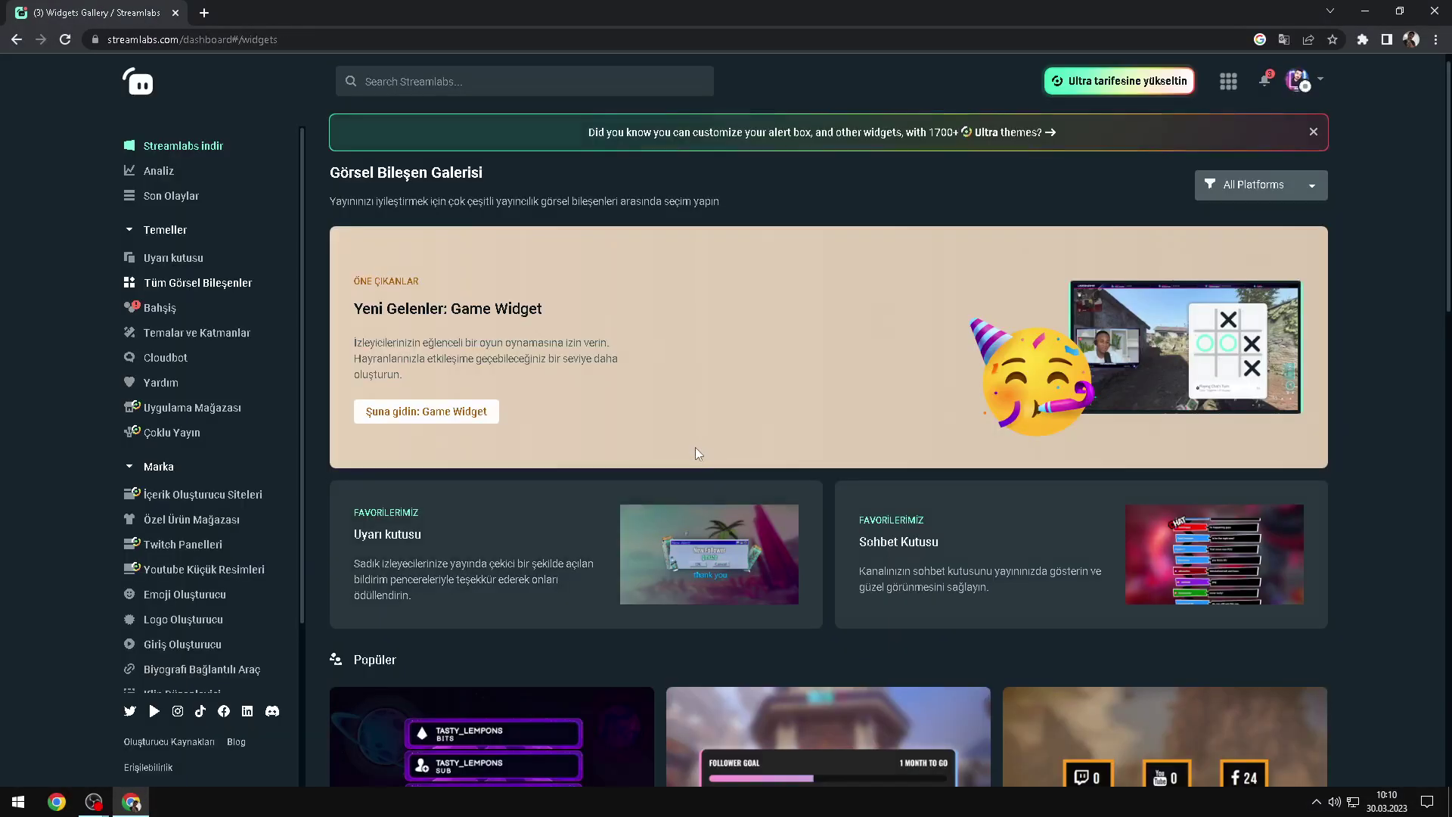
scroll(699, 445, "down", 5)
scroll(557, 489, "down", 1)
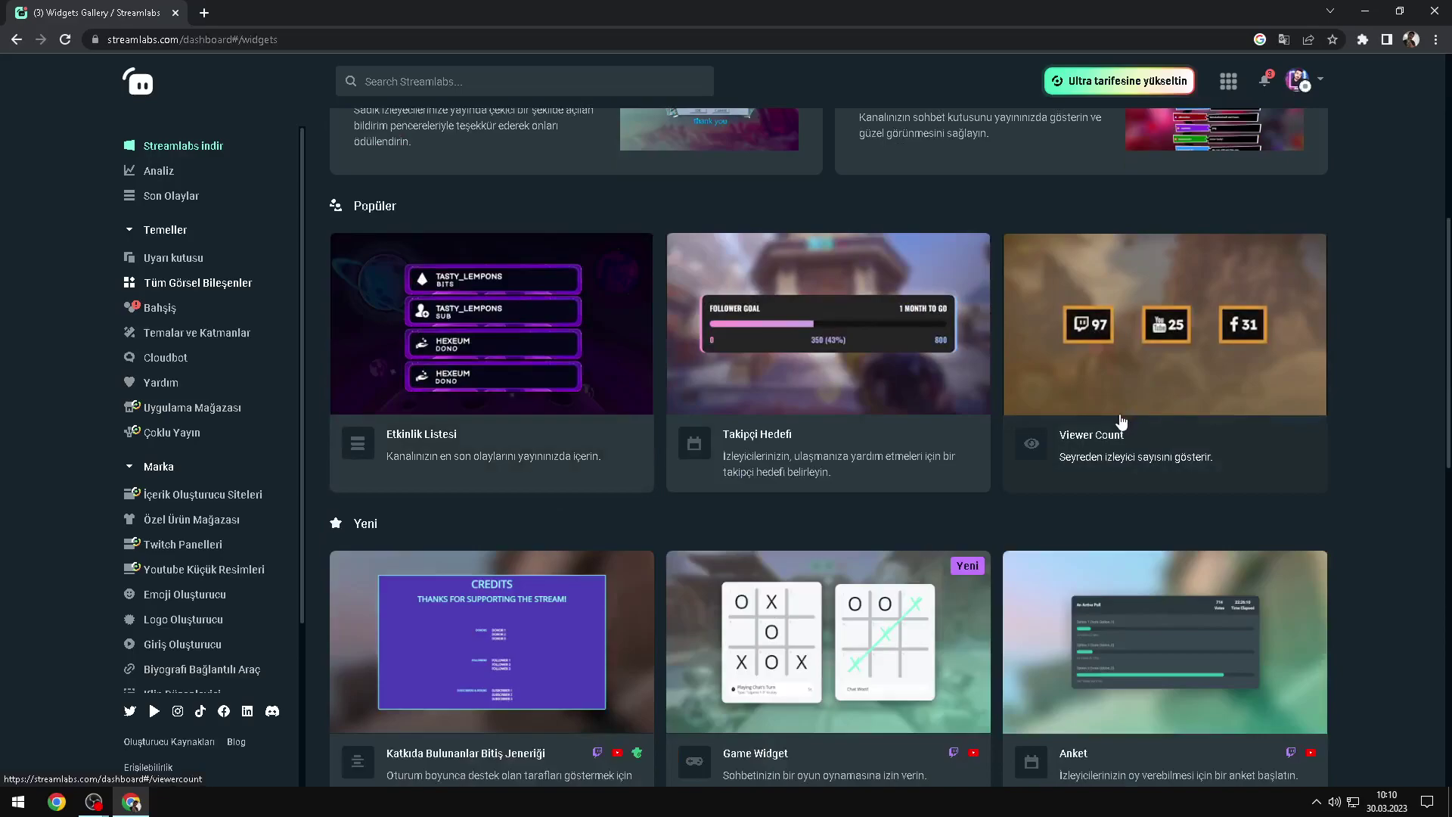
scroll(1119, 419, "down", 1)
scroll(1193, 327, "down", 2)
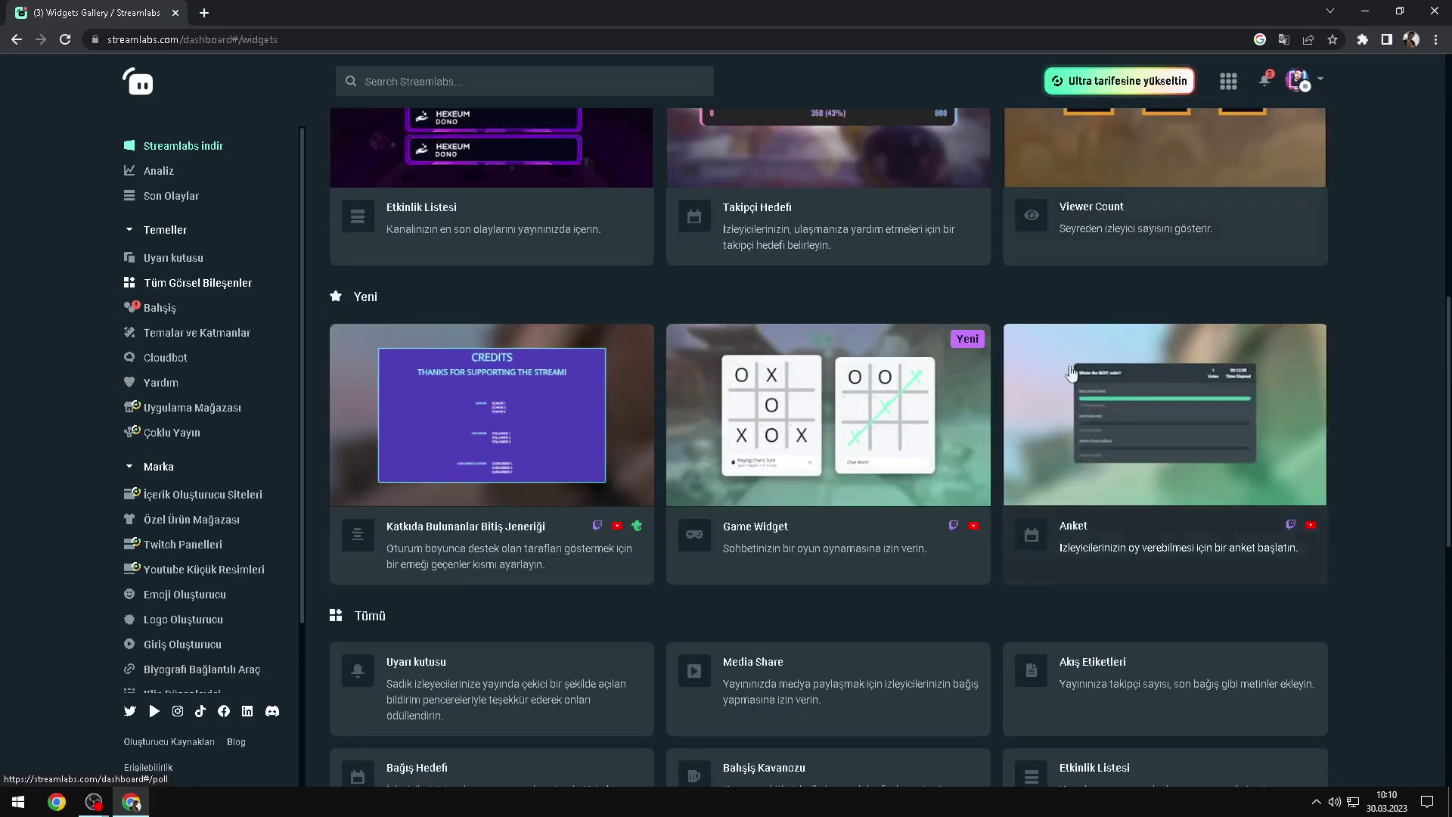
scroll(486, 455, "down", 1)
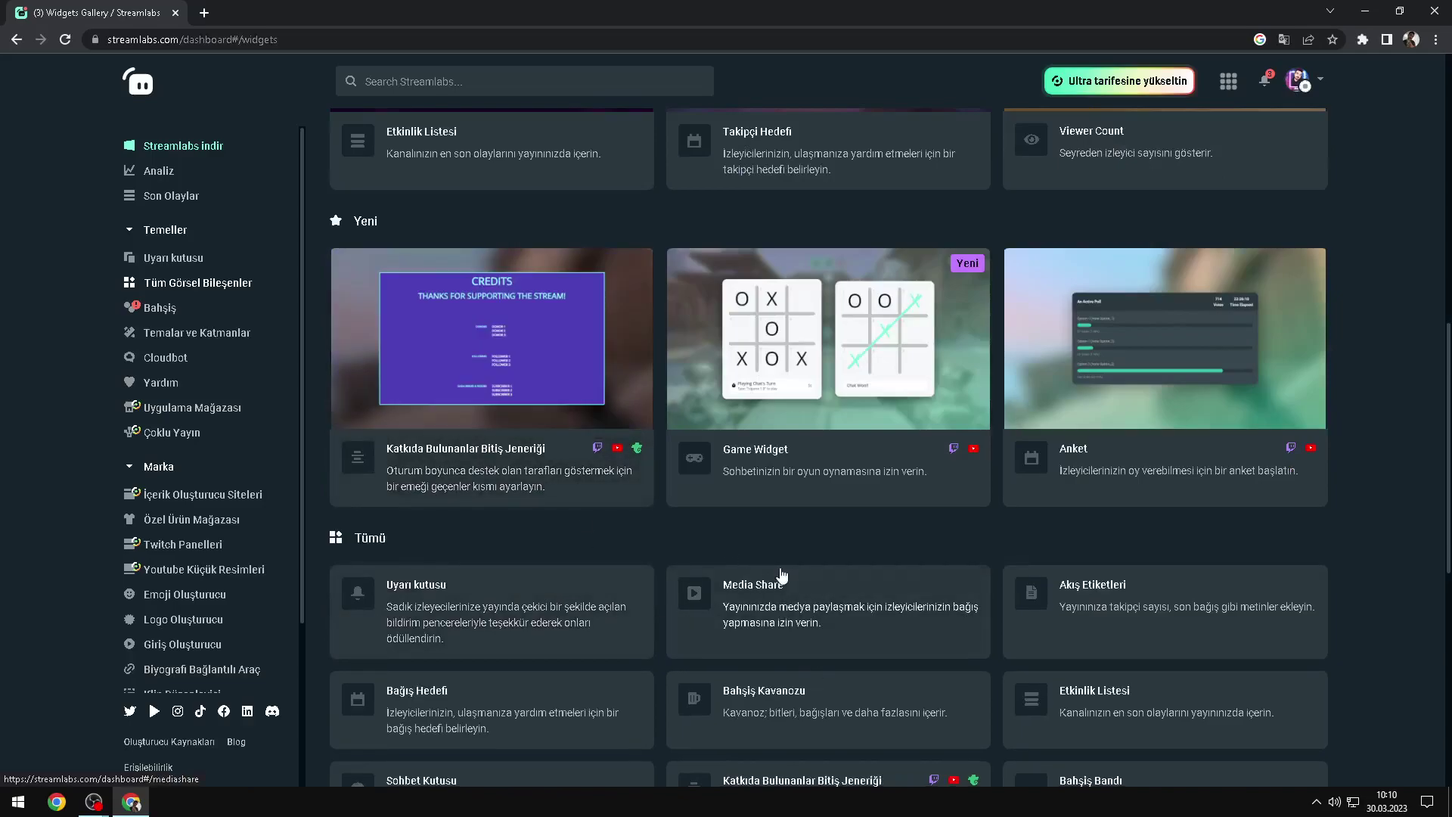
scroll(681, 578, "down", 2)
left_click(507, 560)
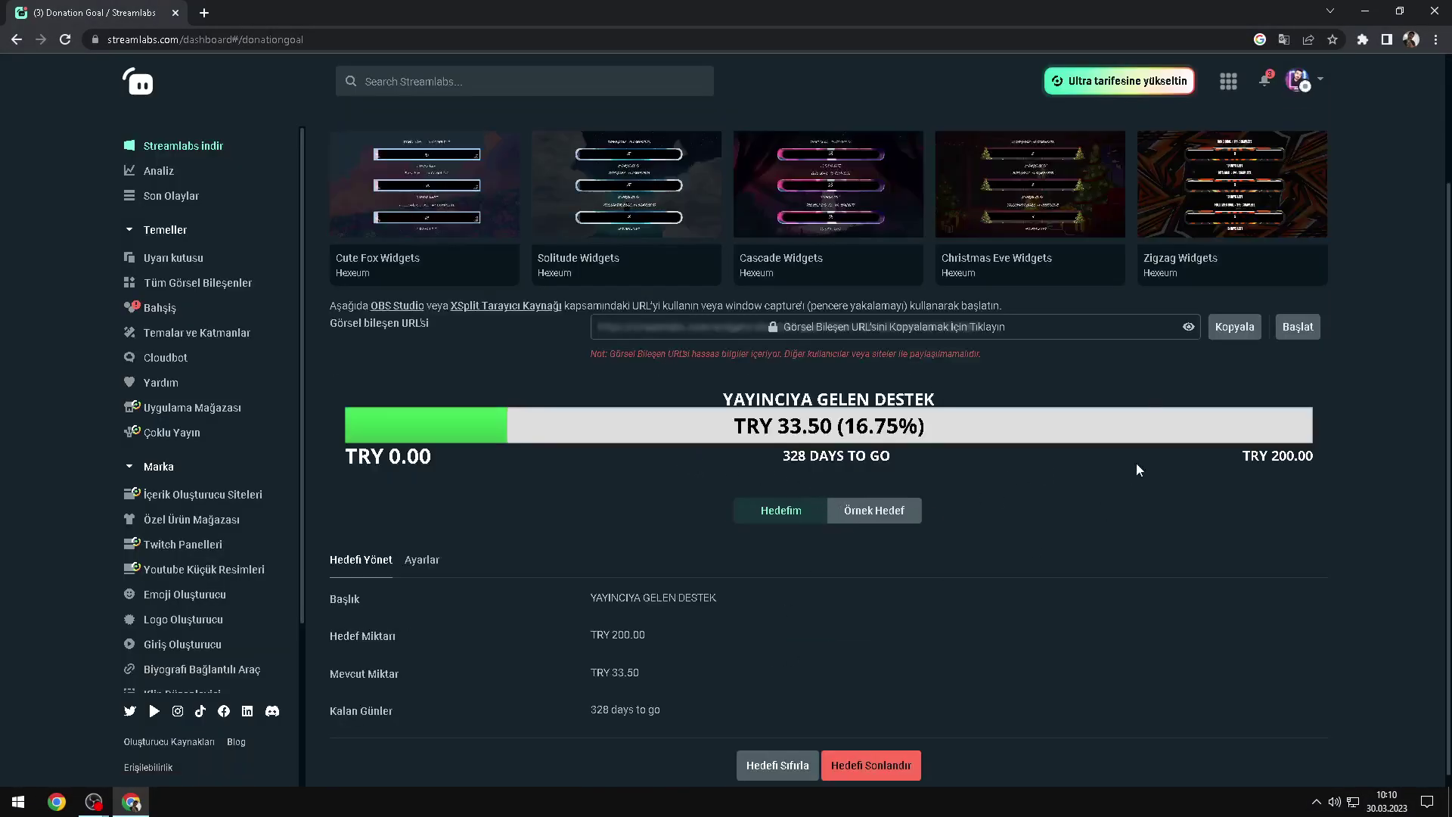
Step: Copy the donation goal widget URL and begin adding a browser source in OBS
left_click(1235, 330)
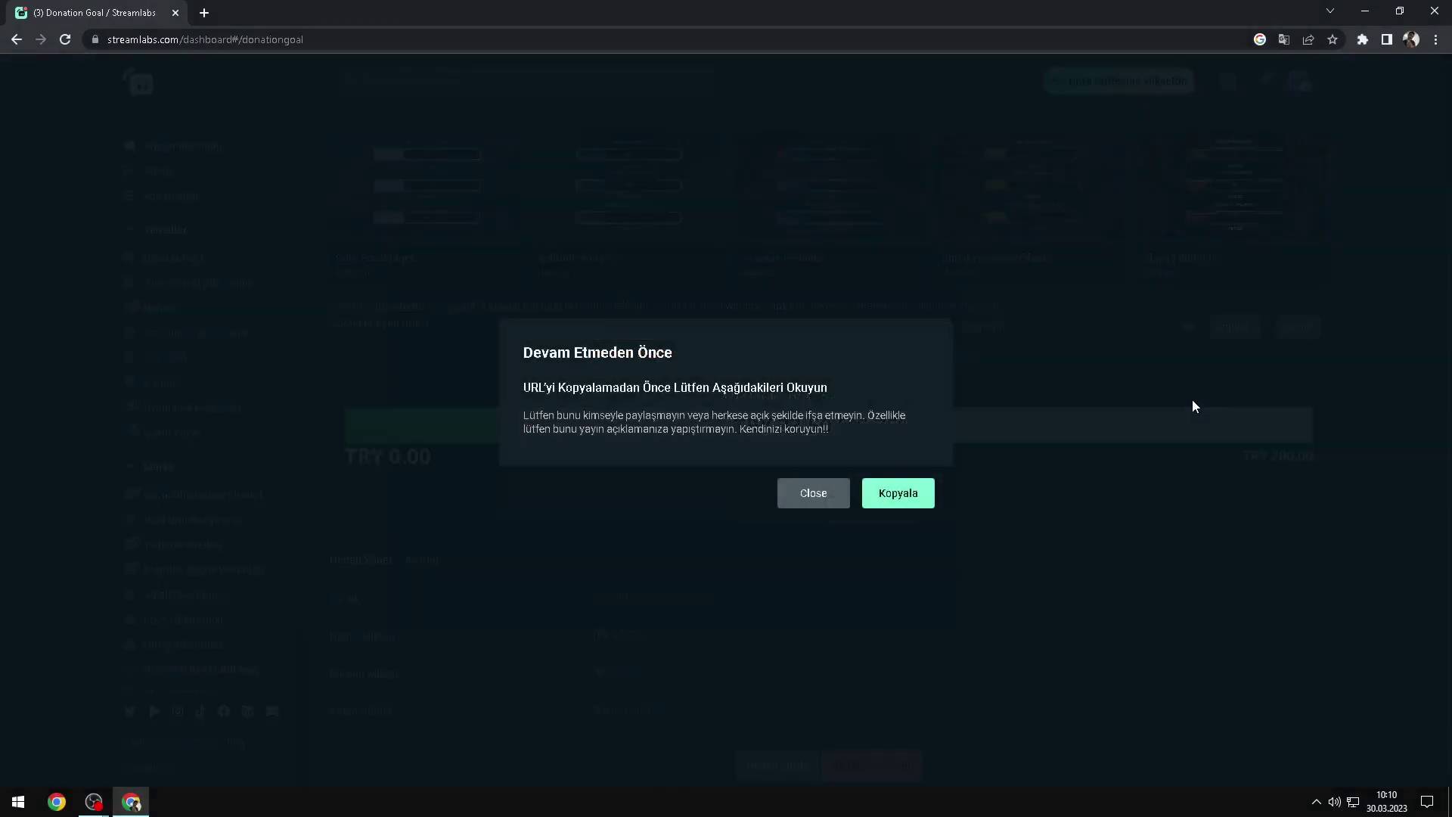
left_click(898, 495)
key("alt+Tab")
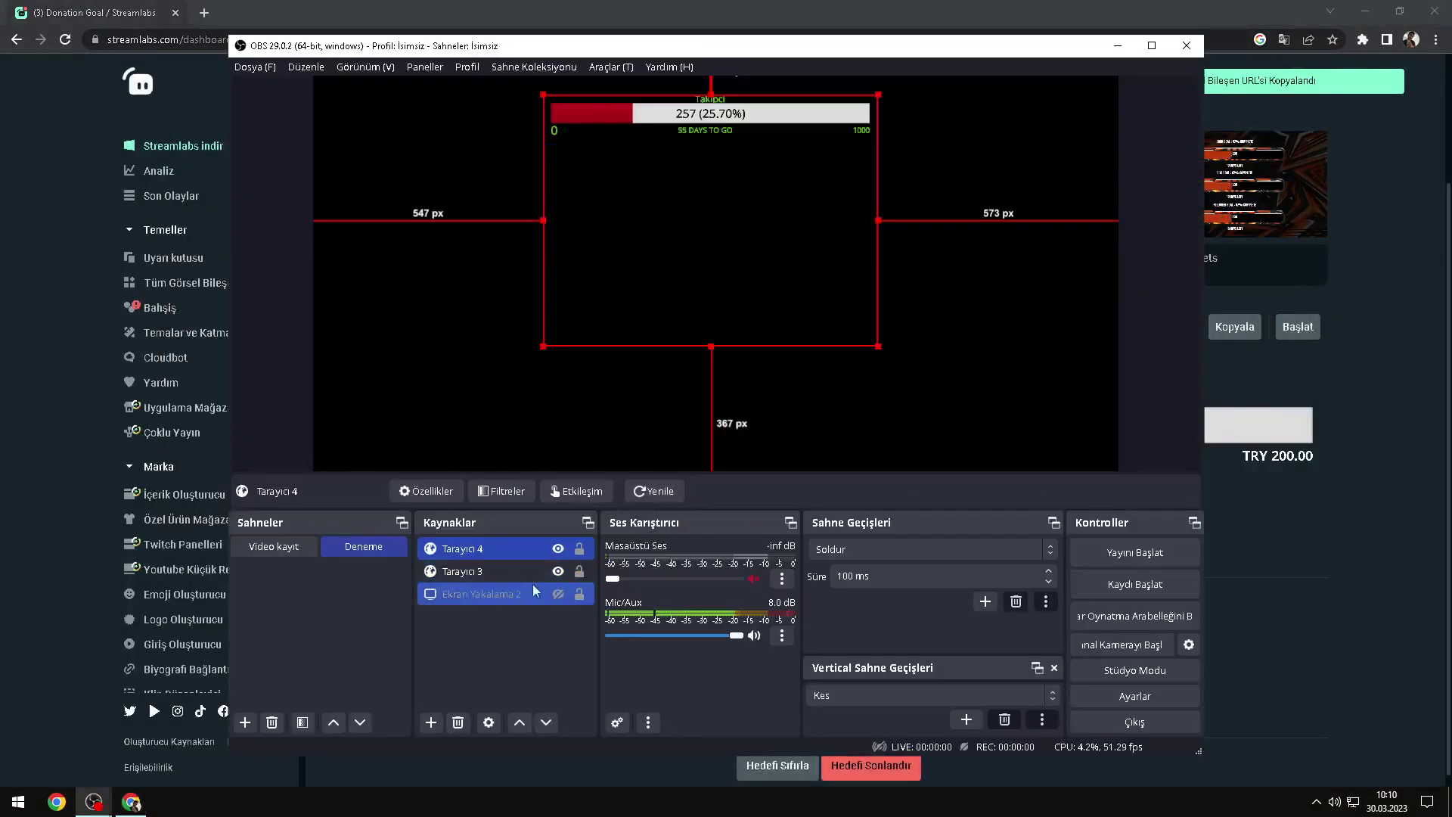
left_click(466, 623)
right_click(466, 624)
mouse_move(491, 640)
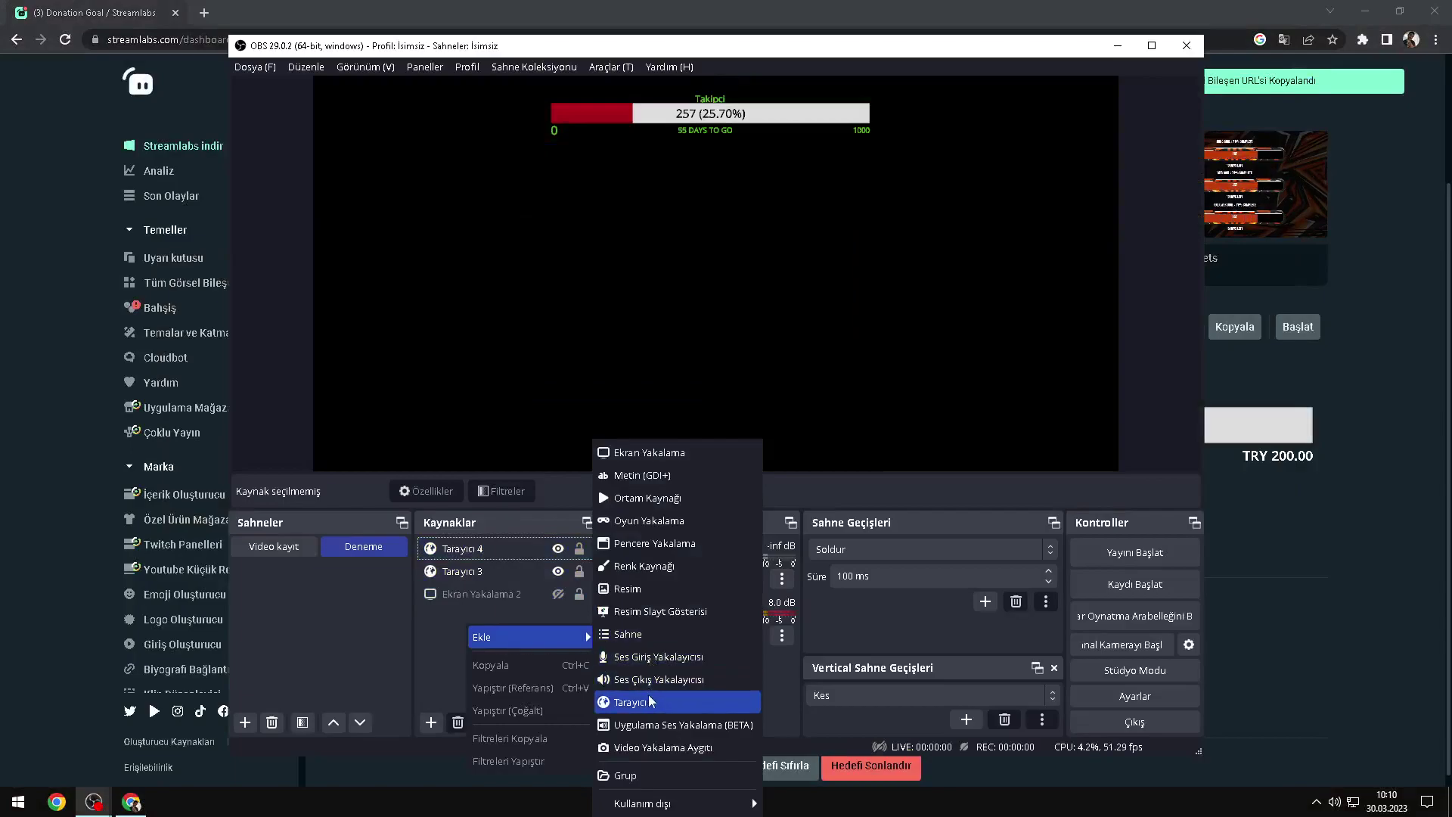
left_click(633, 697)
key("ctrl+v")
left_click(755, 496)
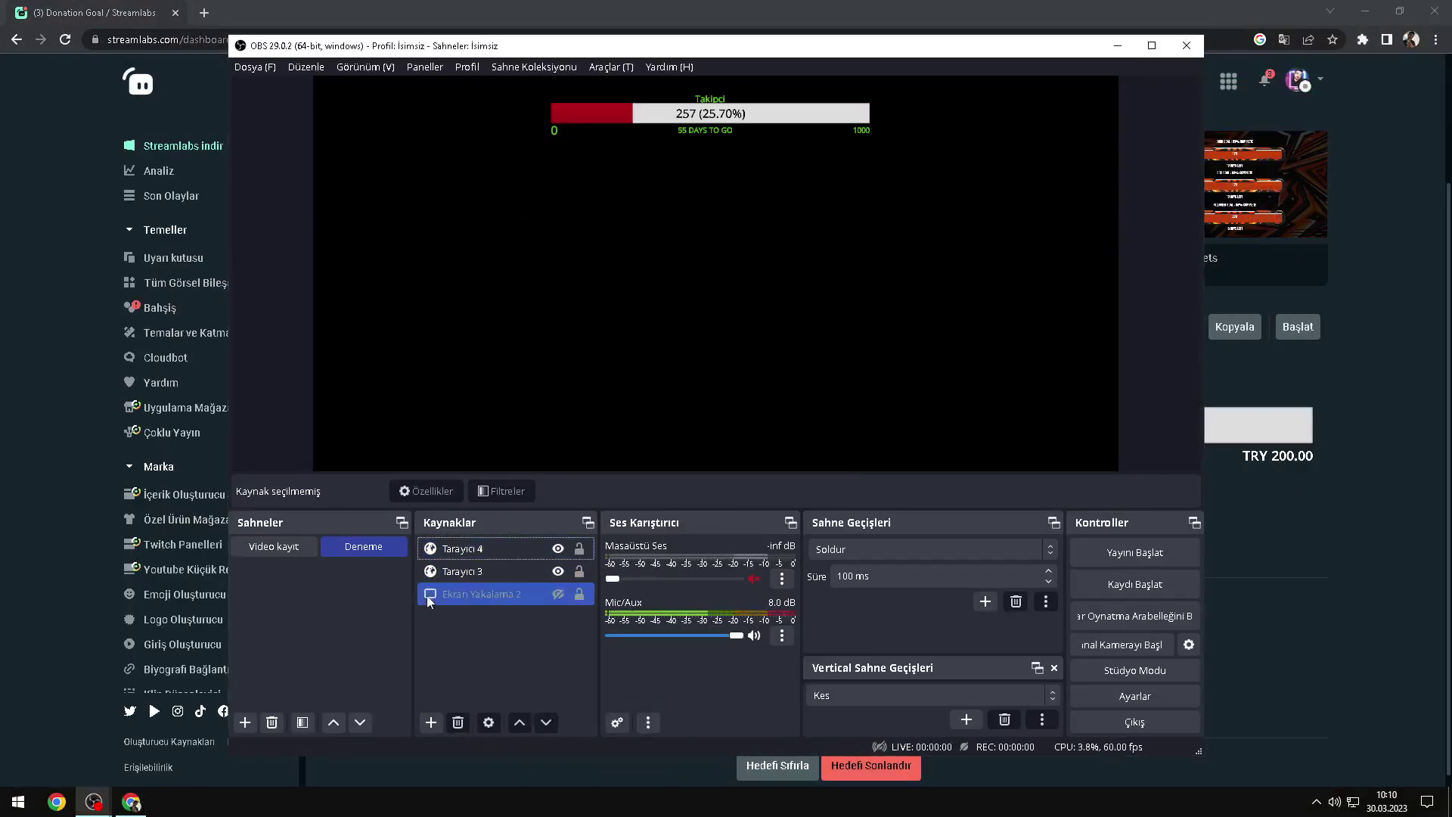
Step: Create browser source Tarayıcı 5 with the donation goal URL as its address
left_click(431, 723)
left_click(488, 601)
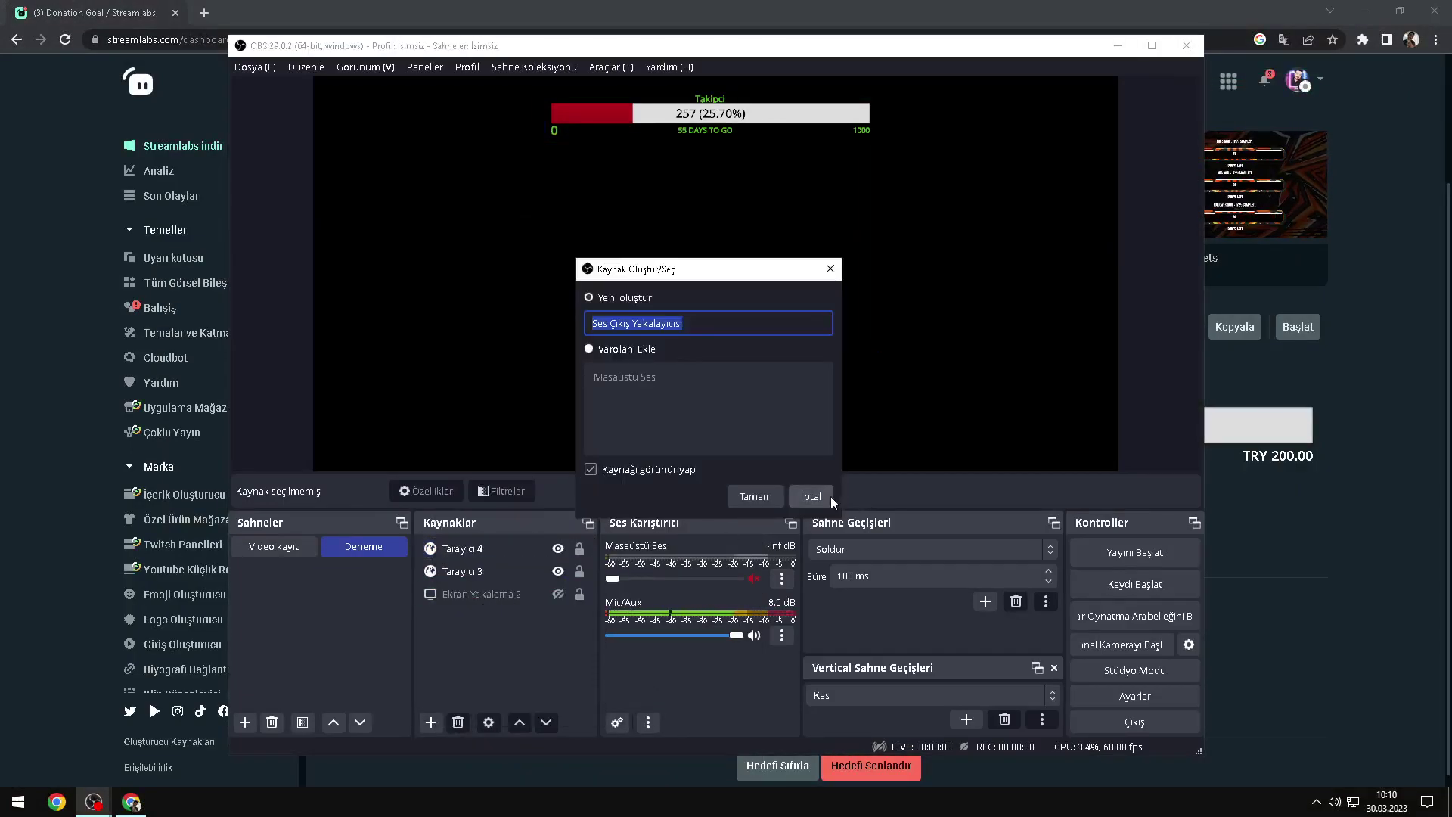
left_click(828, 496)
left_click(431, 722)
left_click(488, 601)
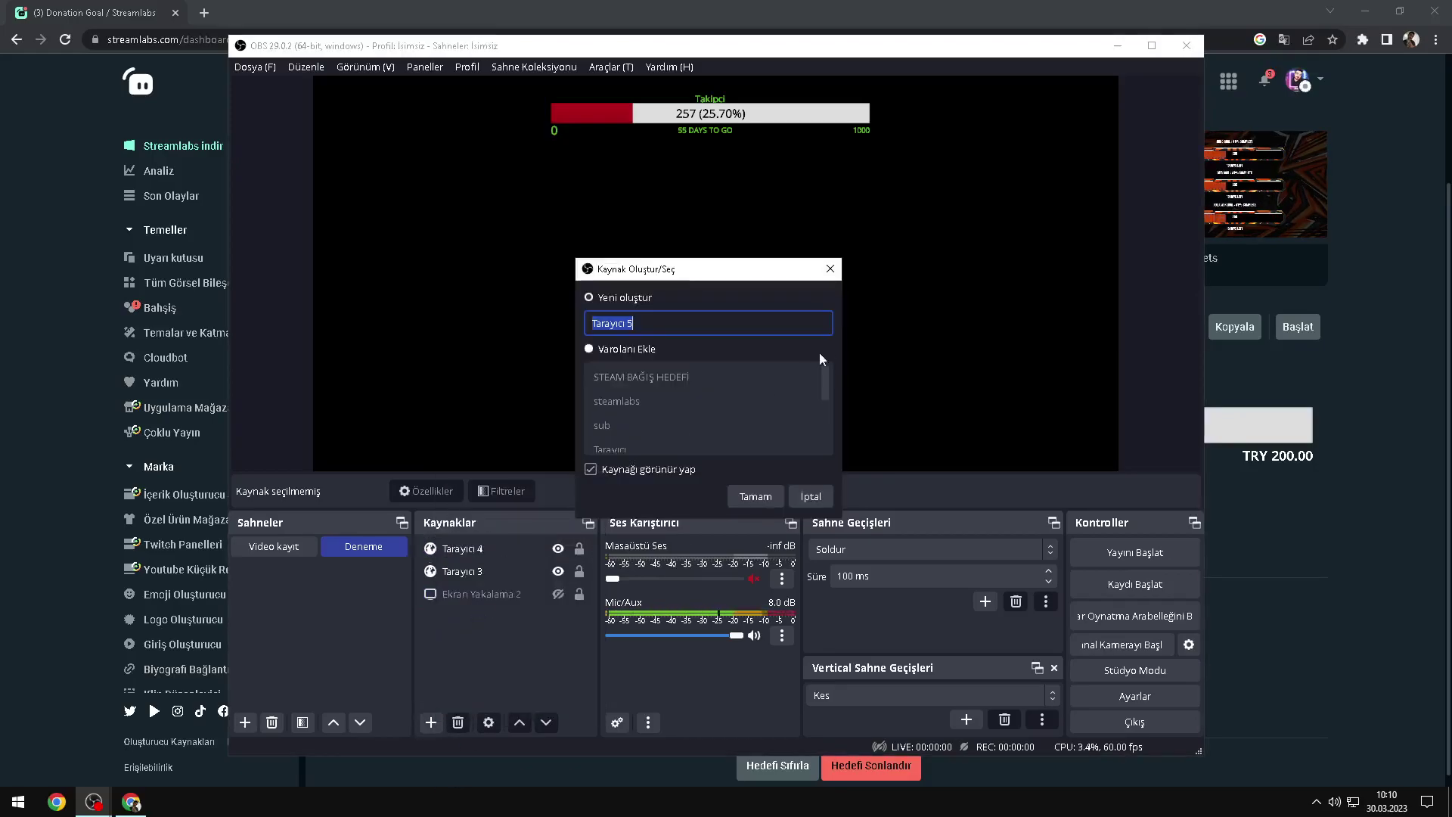
left_click(755, 496)
double_click(641, 428)
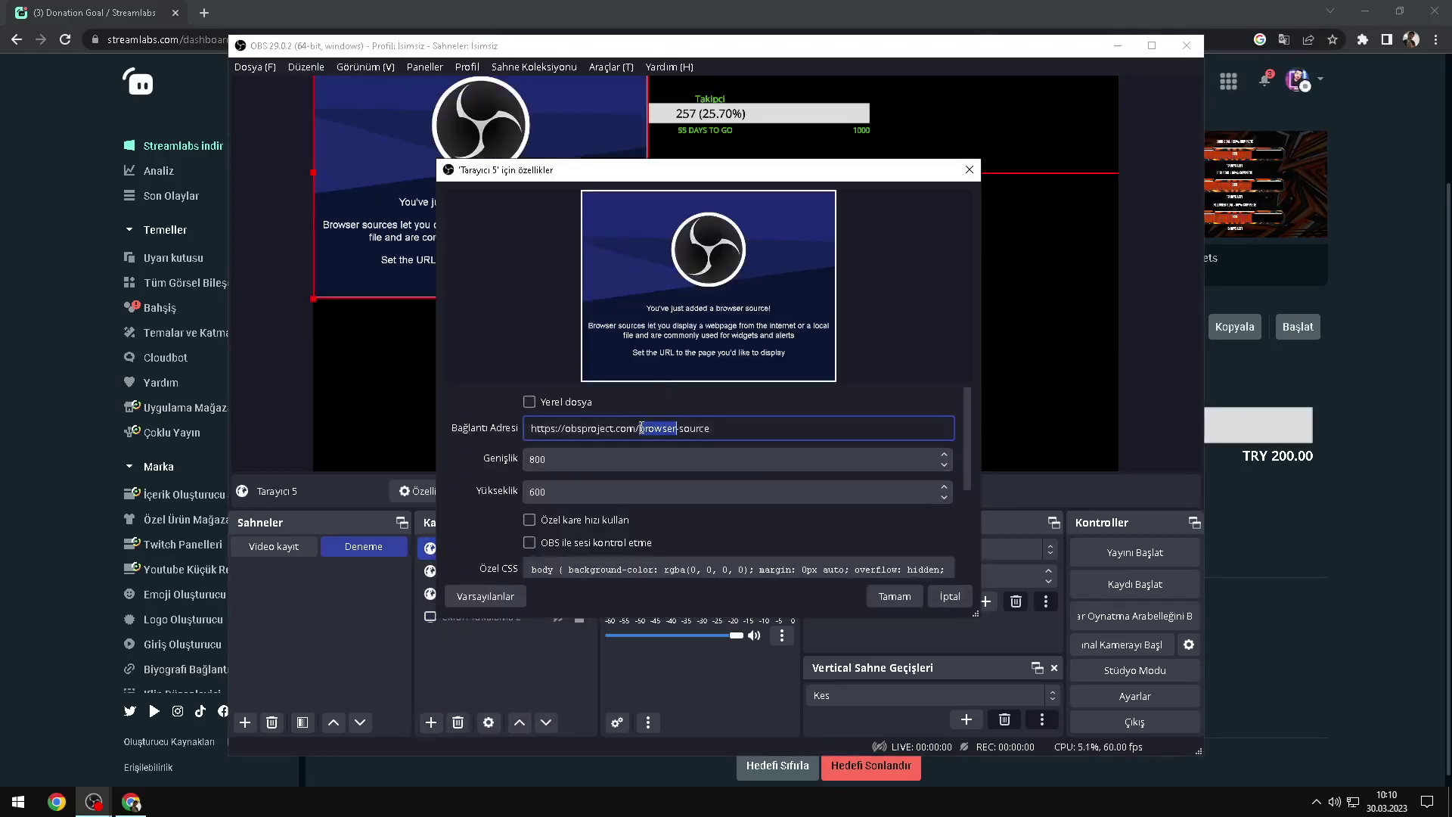
key("ctrl+v")
left_click(895, 596)
Step: Centre Tarayıcı 5, move the donation bar to the top and shrink the follower bar
key("ctrl+d")
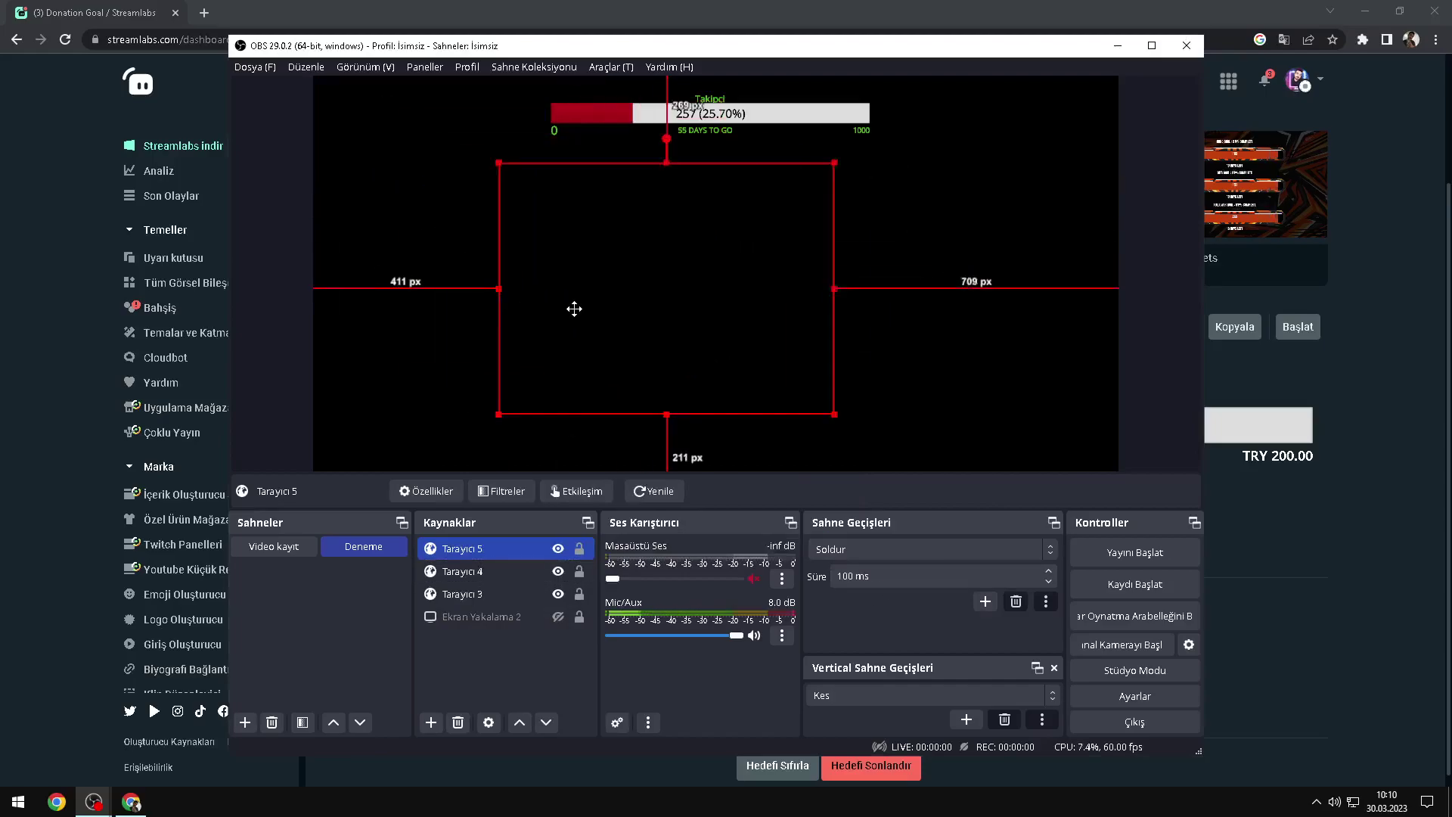
left_click_drag(600, 296, 607, 299)
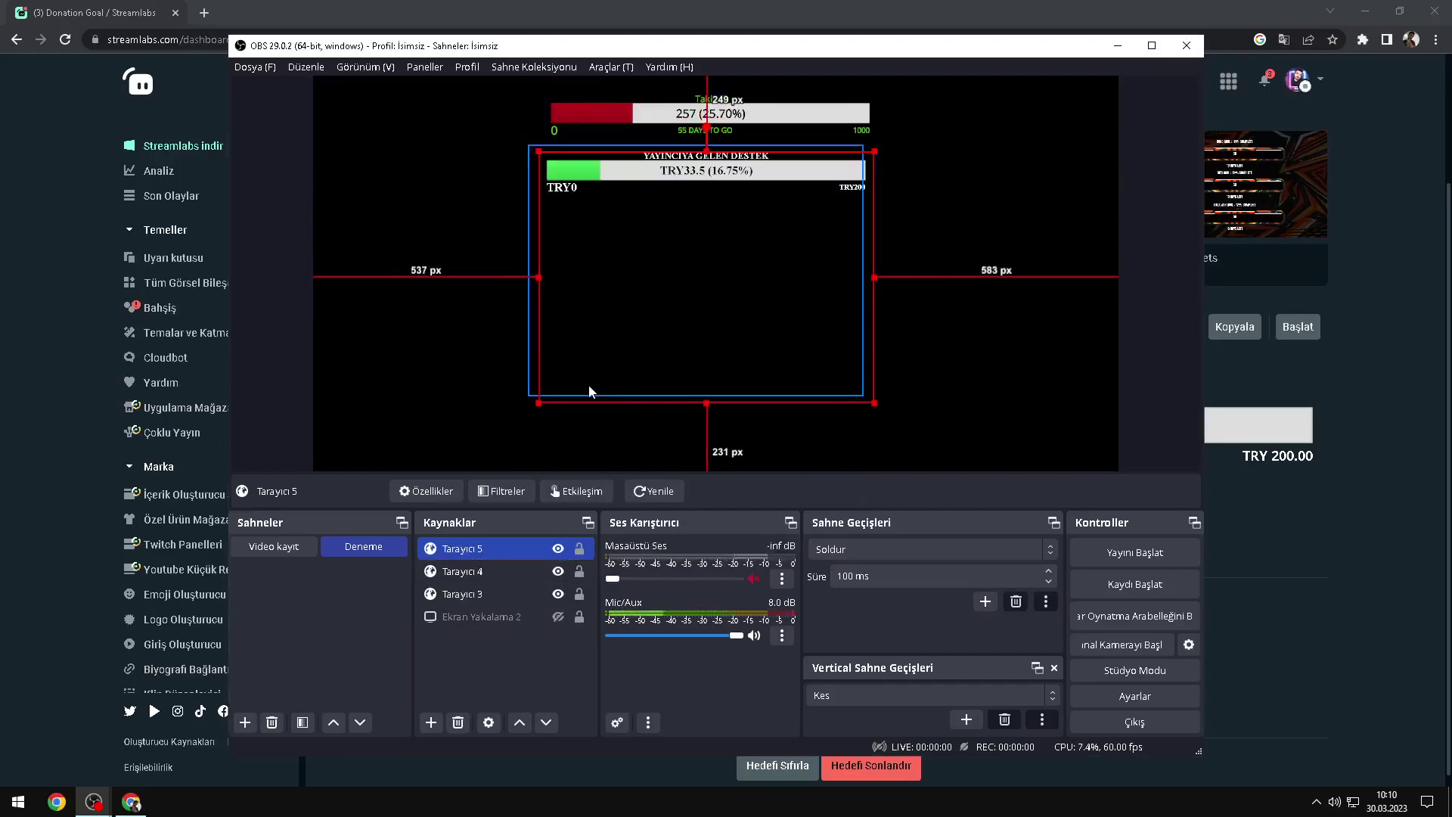
left_click_drag(615, 378, 616, 361)
left_click_drag(619, 114, 414, 117)
left_click_drag(673, 347, 469, 207)
left_click_drag(721, 182, 739, 121)
Step: Centre the follower goal bar beneath the donation bar and fine-tune both positions
left_click(523, 122)
left_click_drag(523, 123, 856, 98)
left_click_drag(807, 157, 794, 172)
left_click(486, 285)
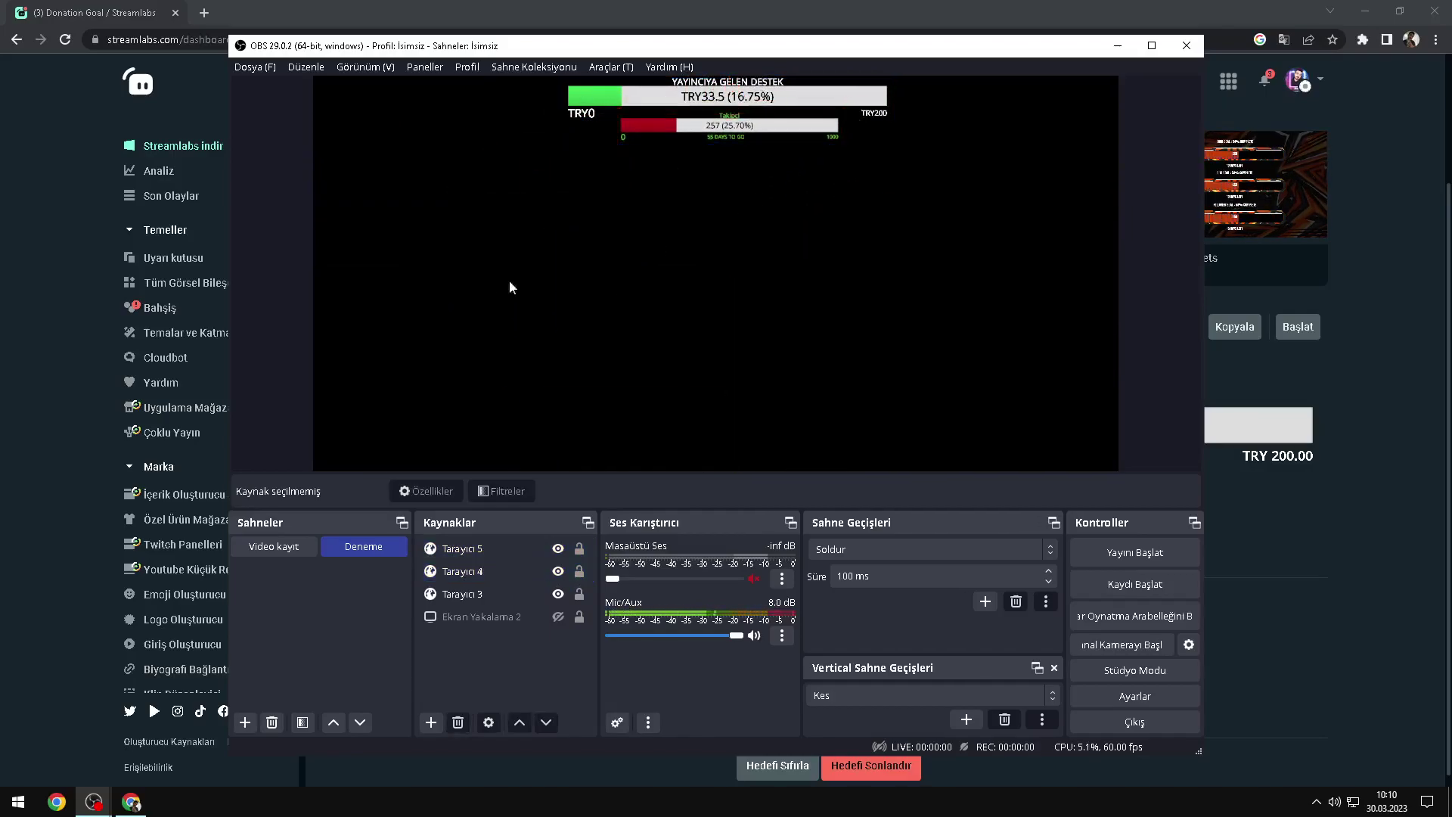
left_click(737, 165)
left_click_drag(715, 151, 748, 192)
left_click(520, 279)
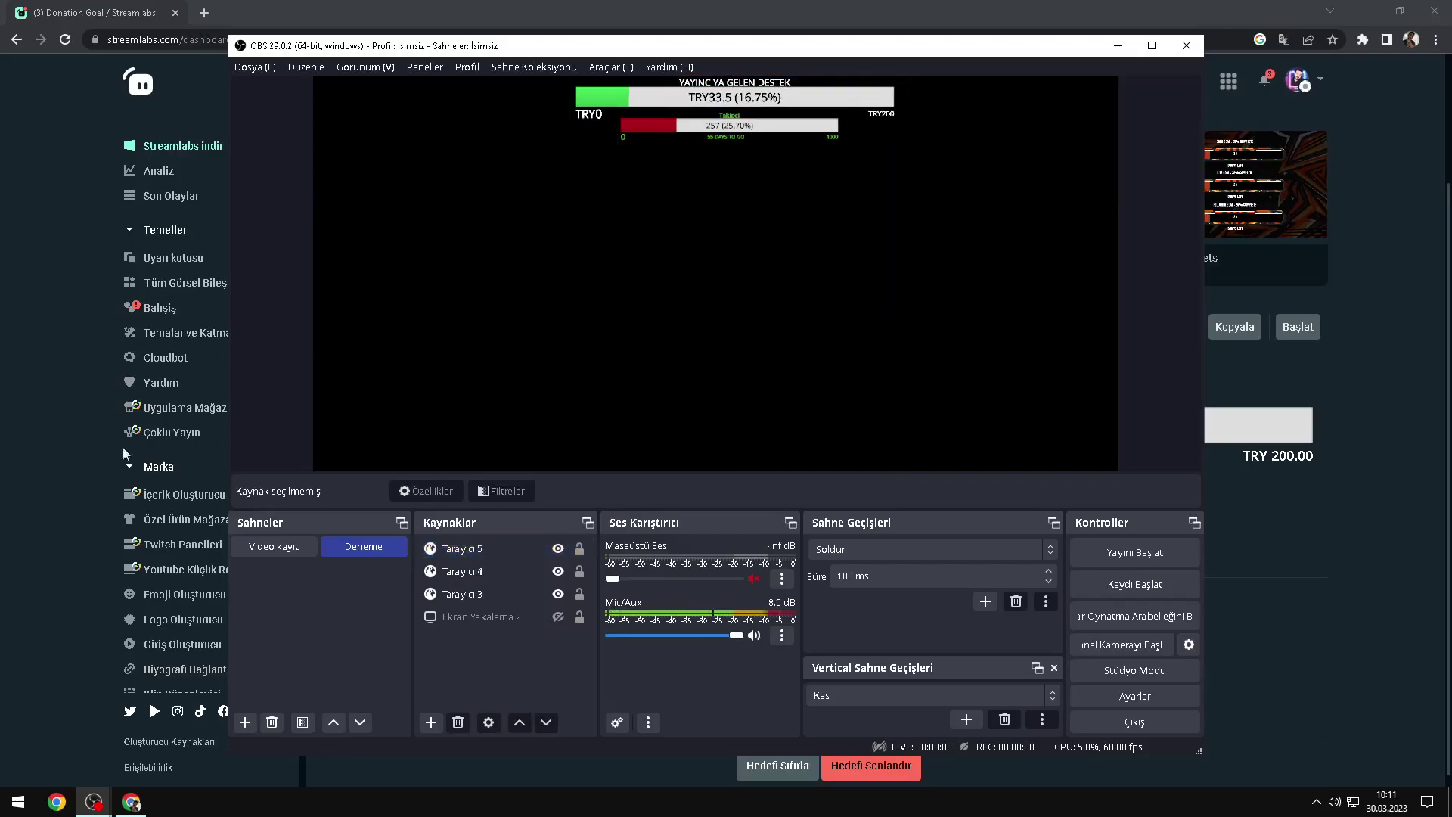
left_click(180, 453)
Step: On the Alert Box page, fire three test donation alerts and watch each in OBS
left_click(171, 258)
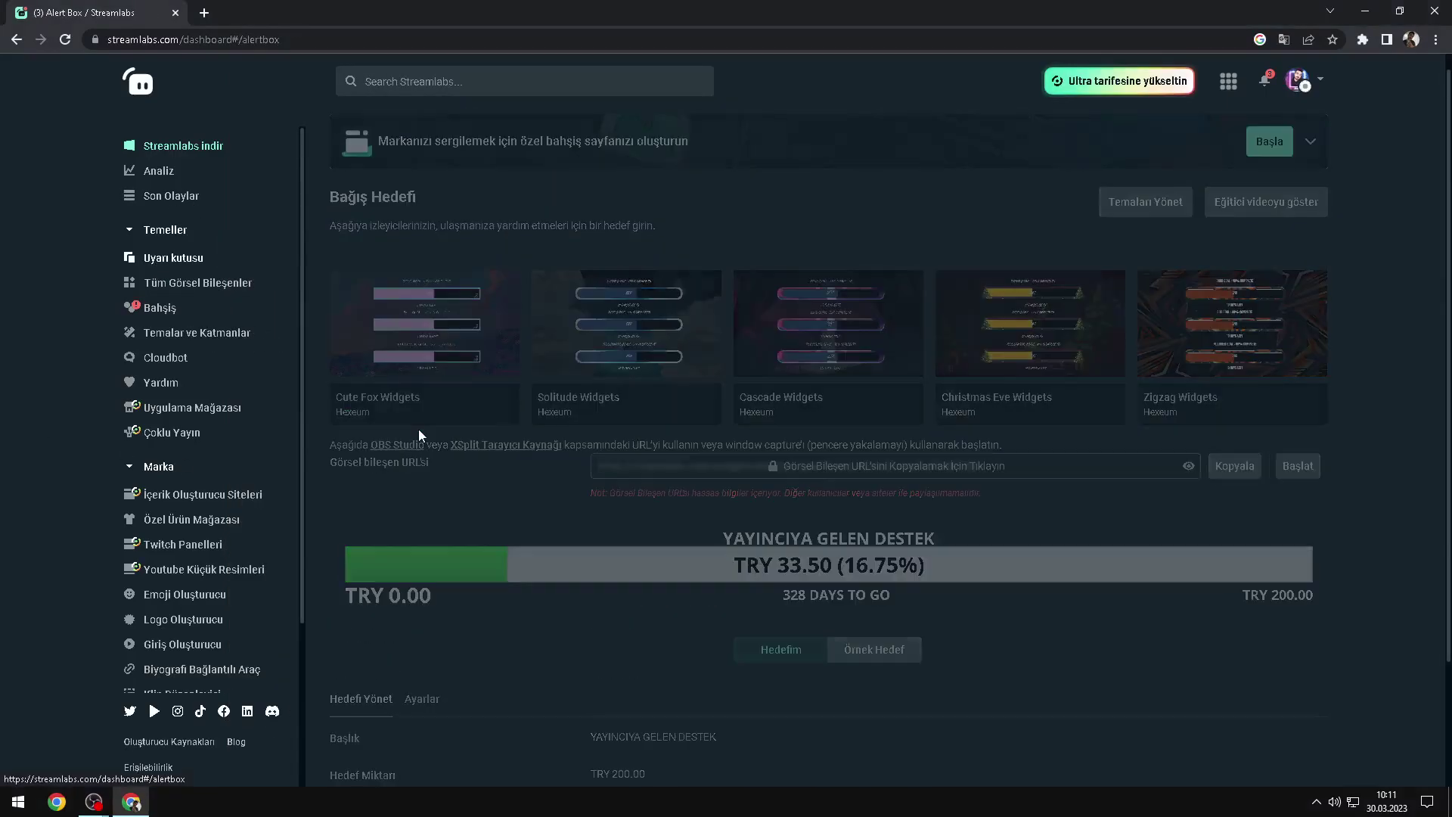
left_click(365, 323)
key("alt+Tab")
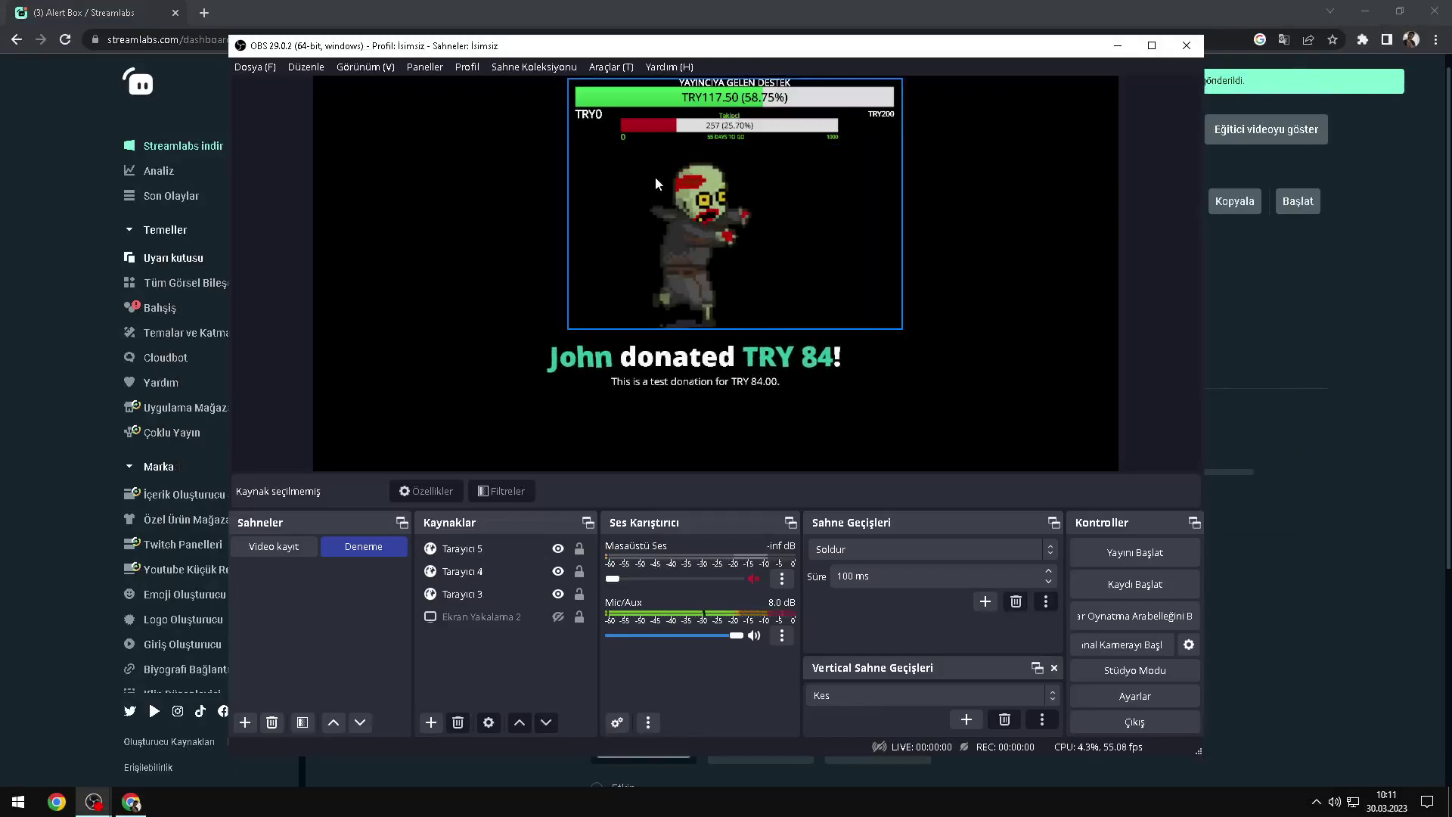
key("alt+Tab")
left_click(400, 322)
key("alt+Tab")
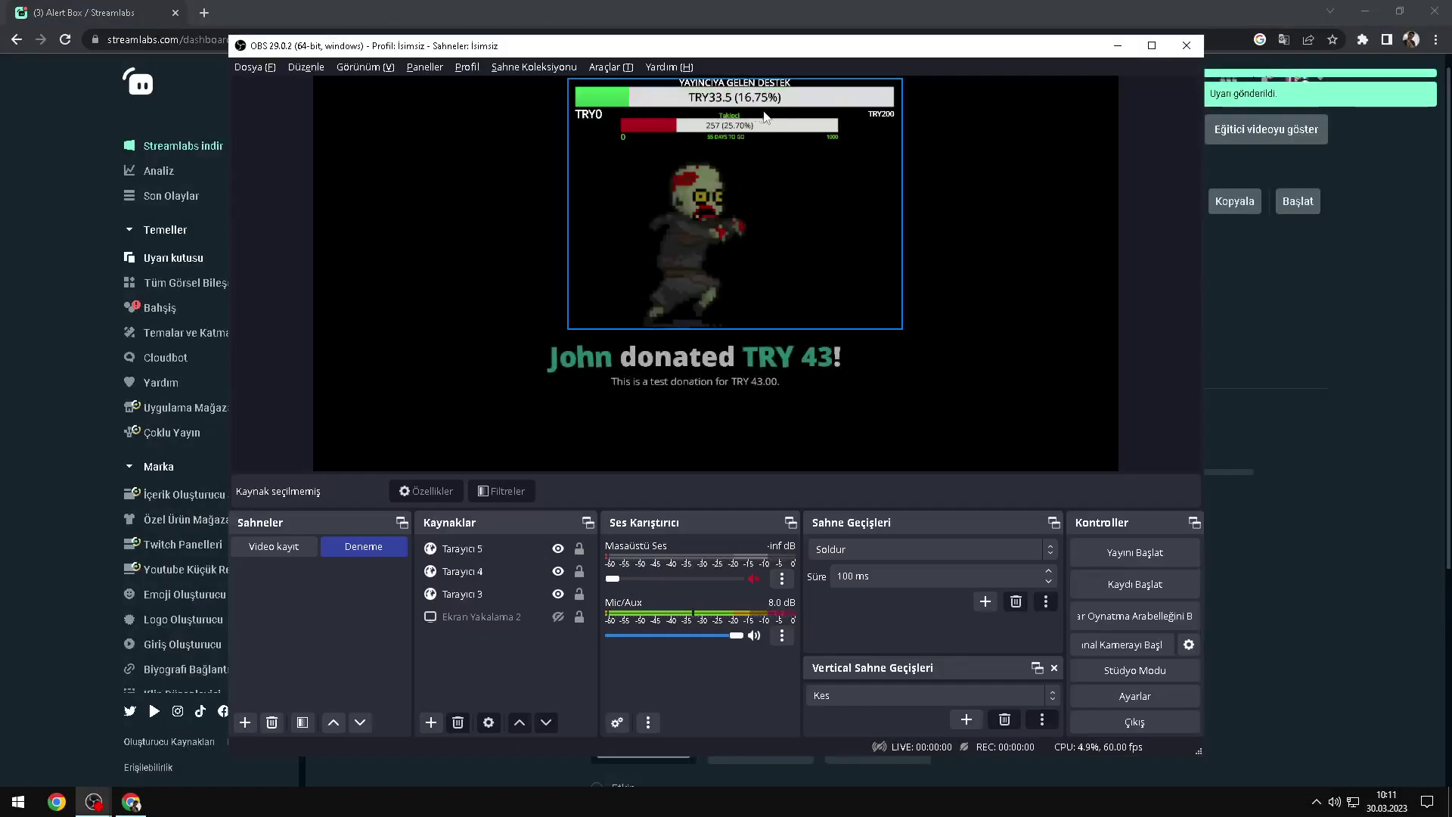
key("alt+Tab")
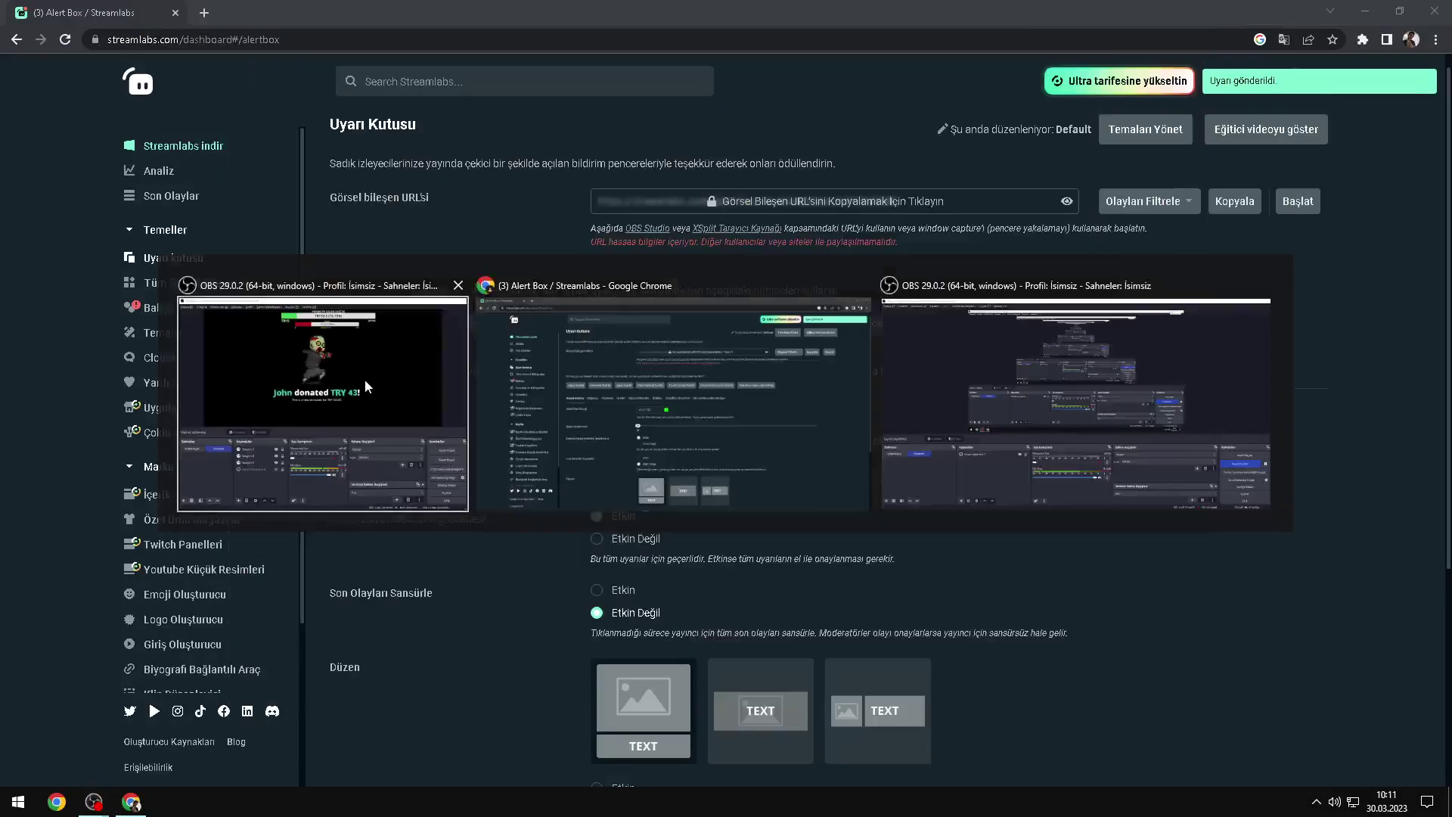
left_click(366, 325)
key("alt+Tab")
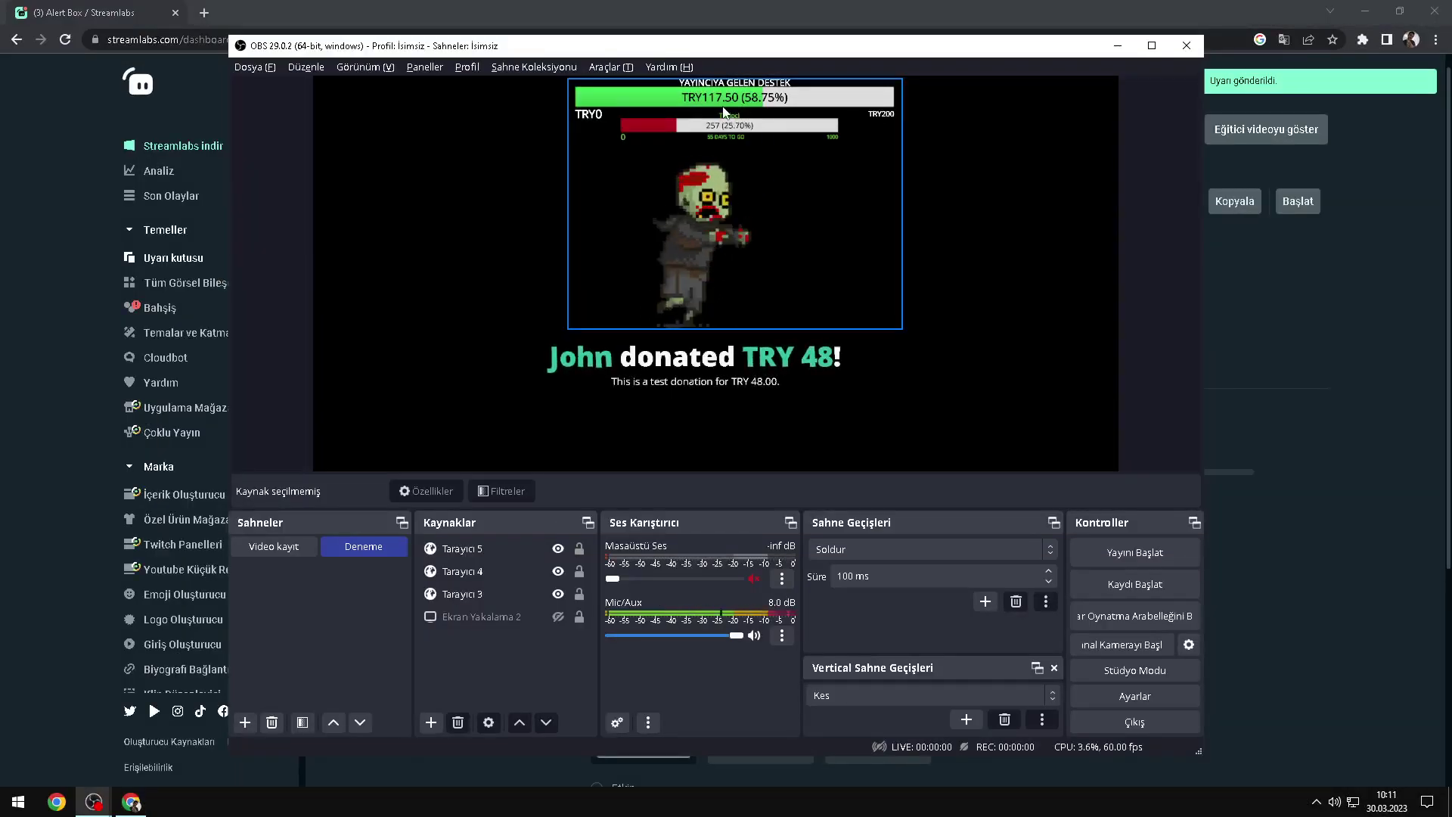
key("alt+Tab")
Step: Fire test Super Chat, Cloudbot redemption and Ultra gift alerts and watch them in OBS
left_click(634, 326)
key("alt+Tab")
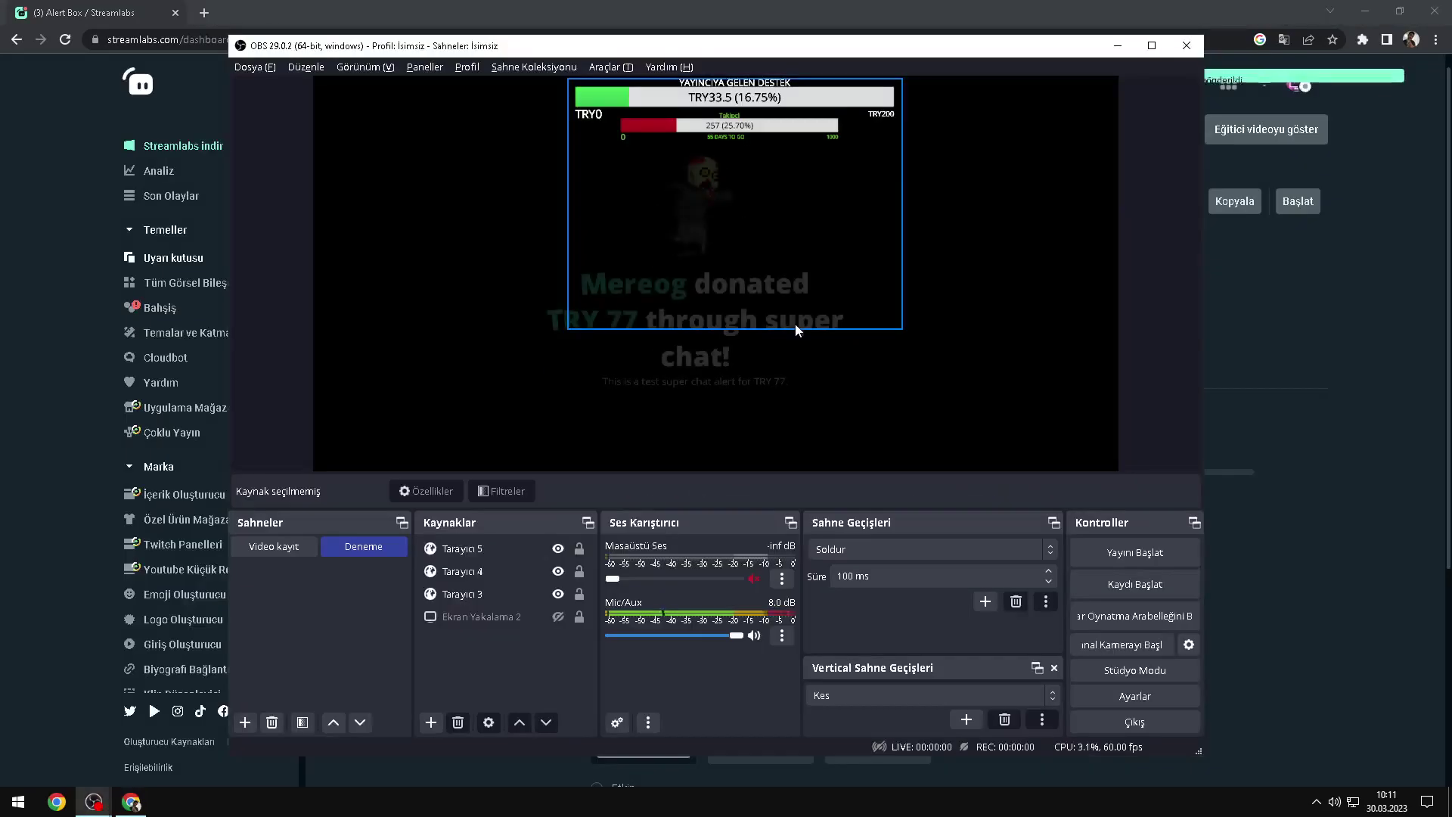
key("alt+Tab")
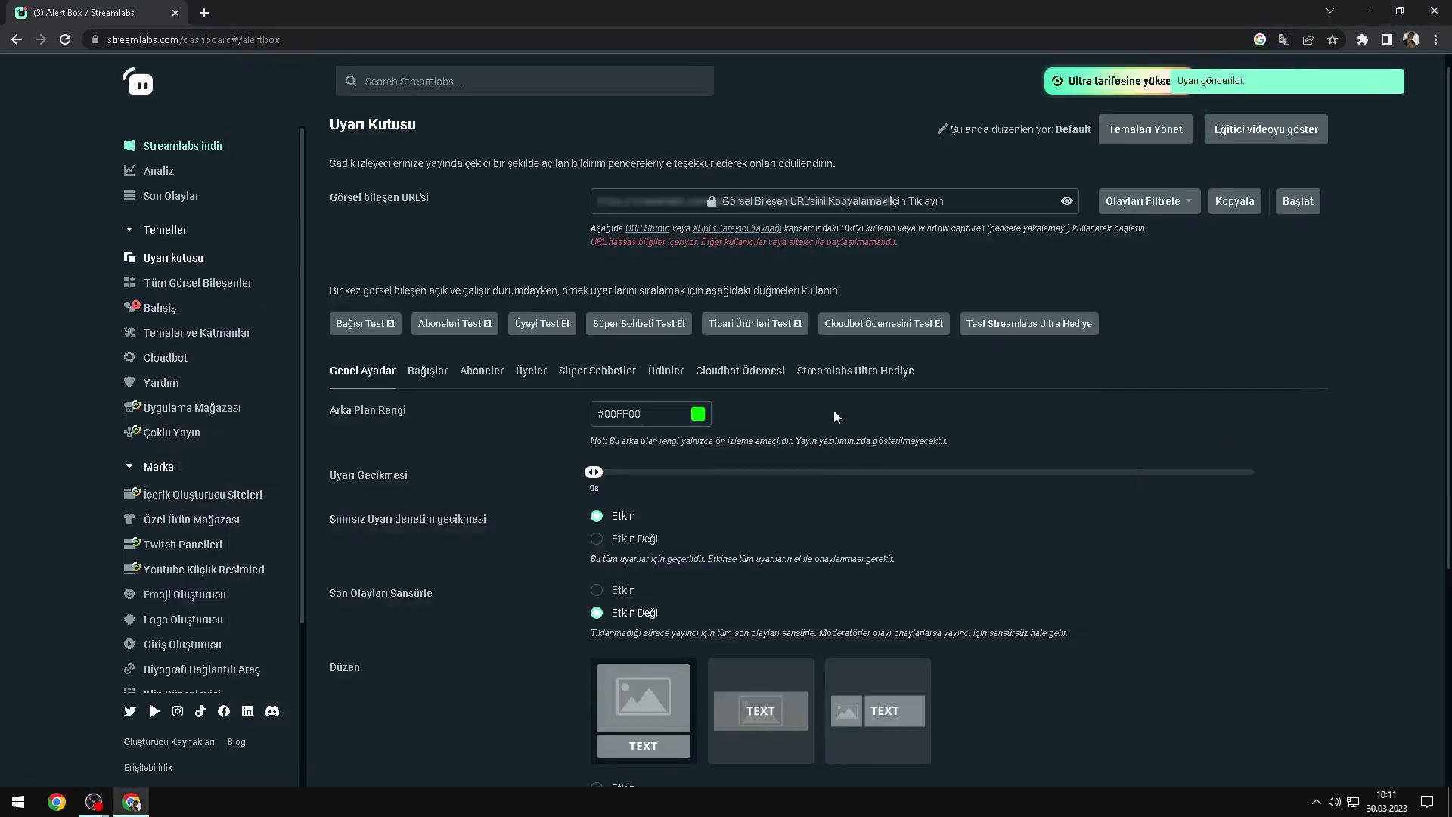
left_click(911, 333)
key("alt+Tab")
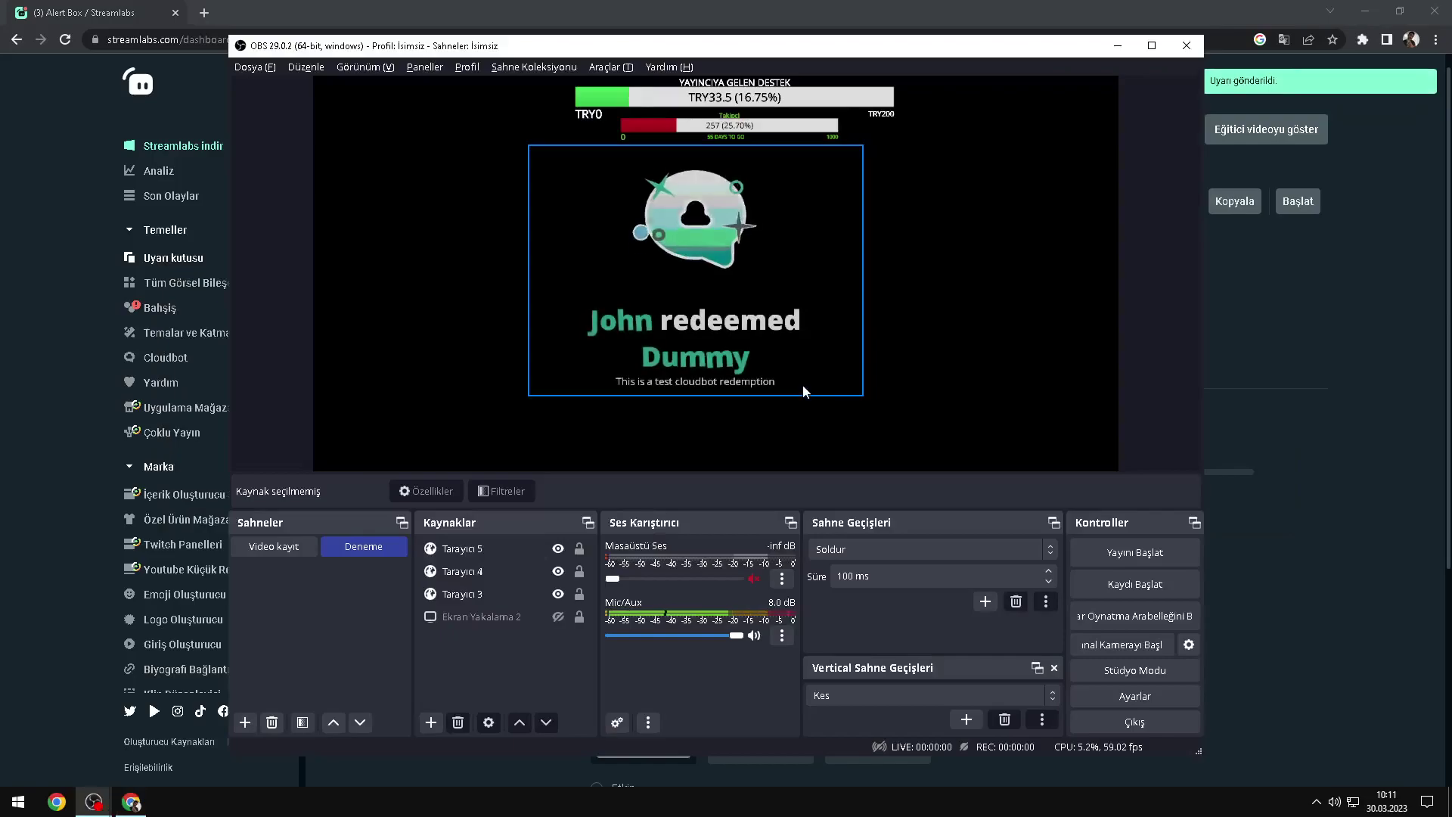
key("alt+Tab")
left_click(1013, 324)
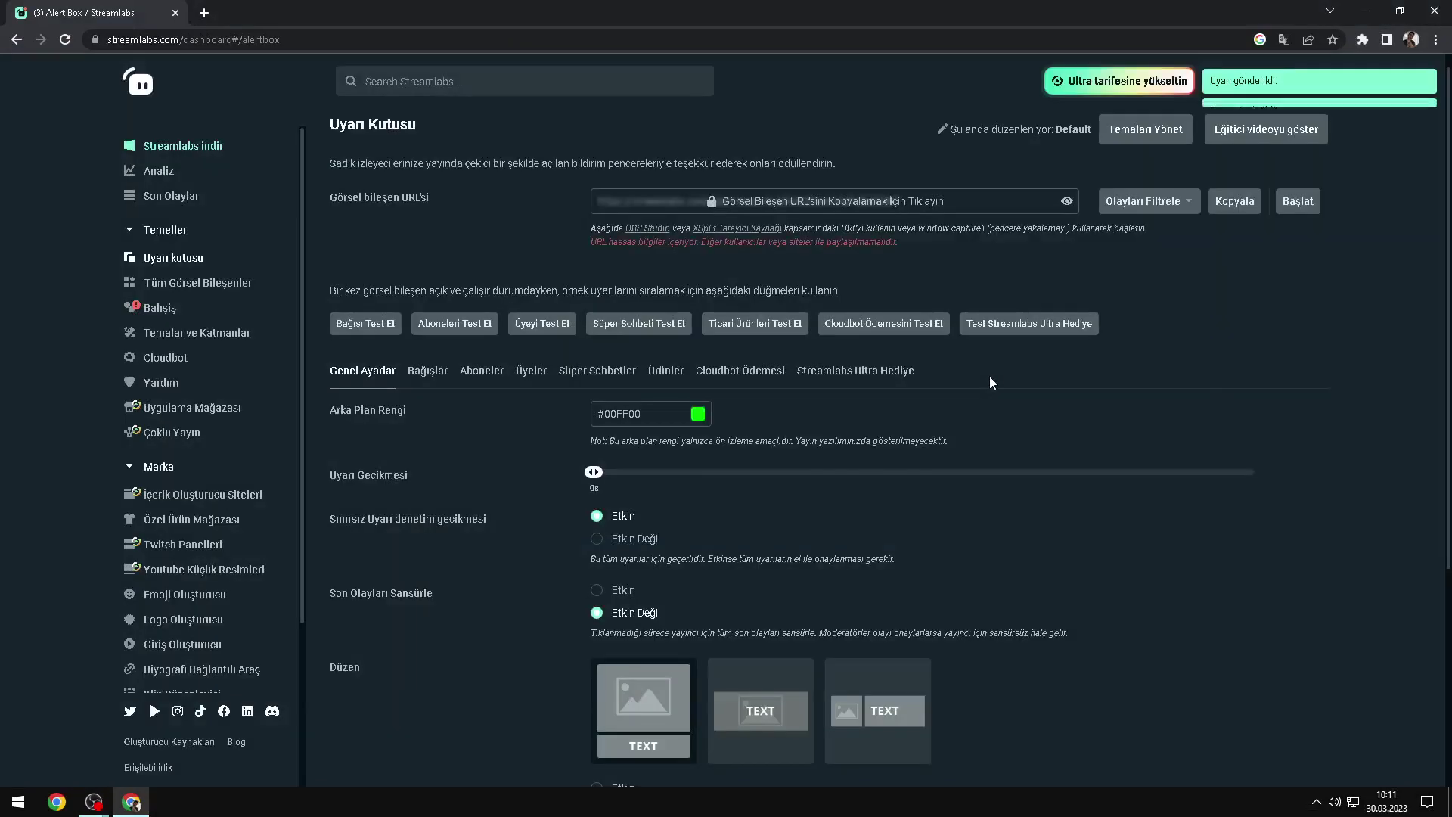
key("alt+Tab")
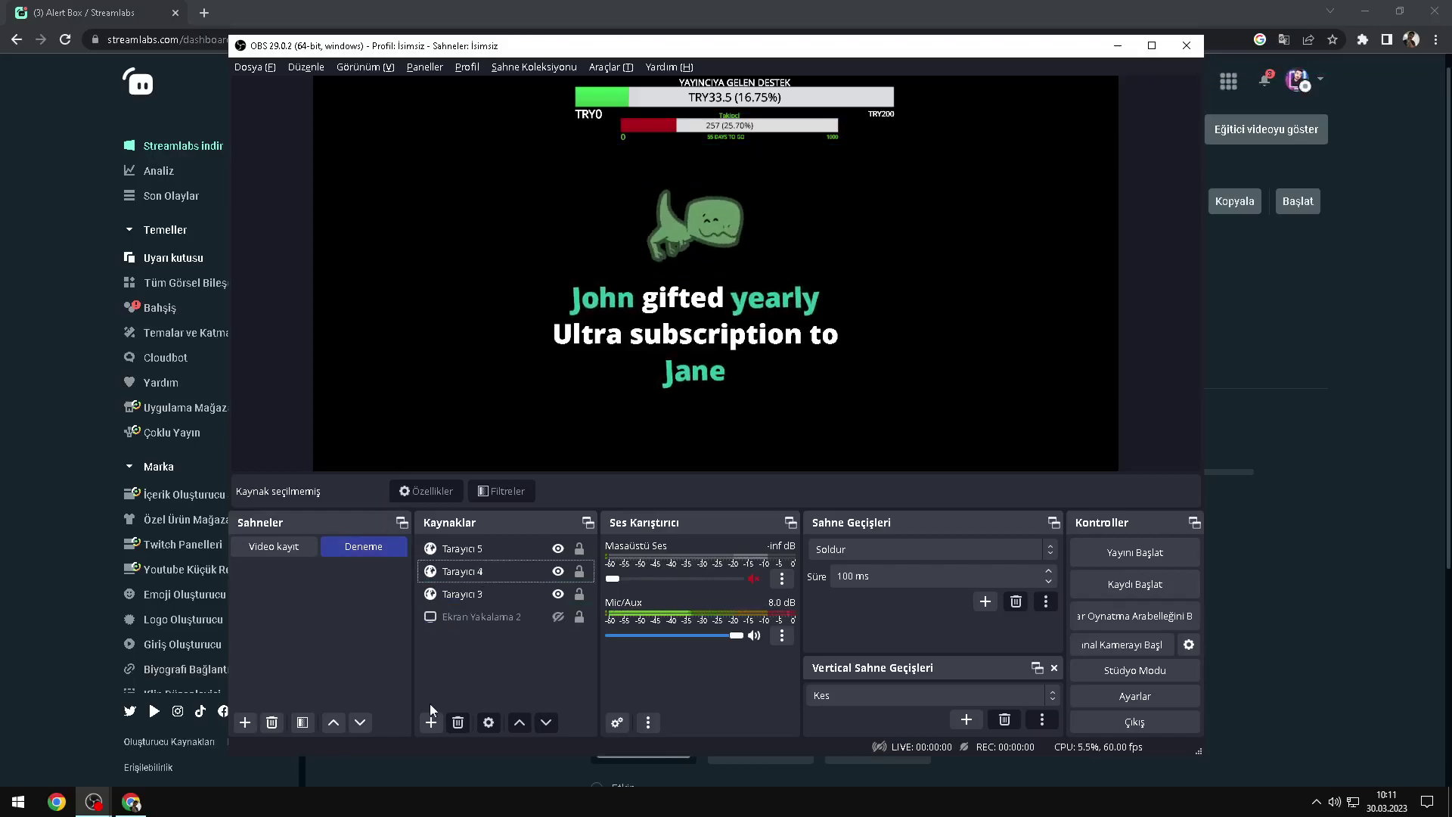
Step: Add an Oyun Yakalama game capture source, trying the specific-window capture mode
left_click(431, 722)
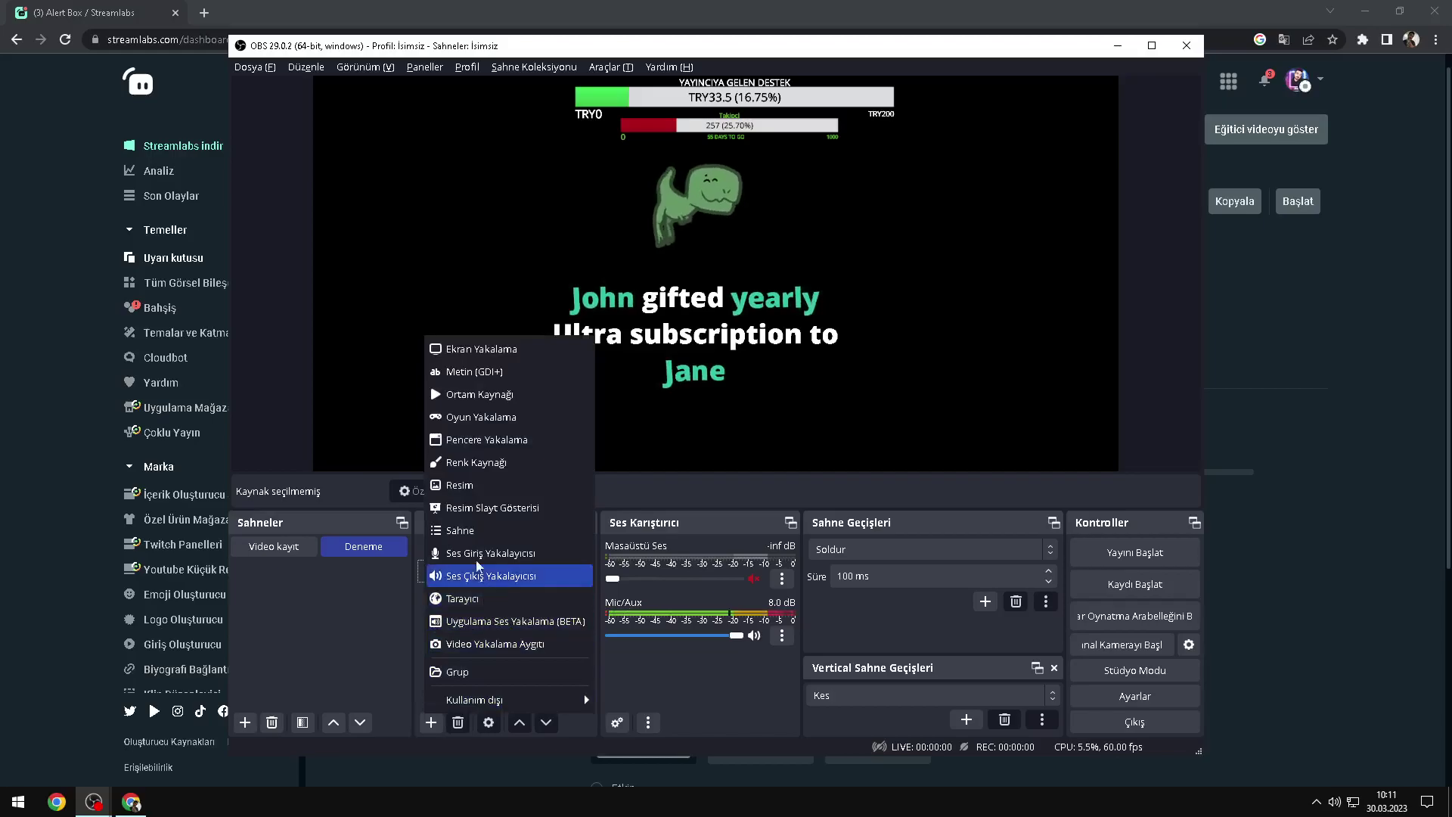
left_click(481, 416)
left_click(779, 496)
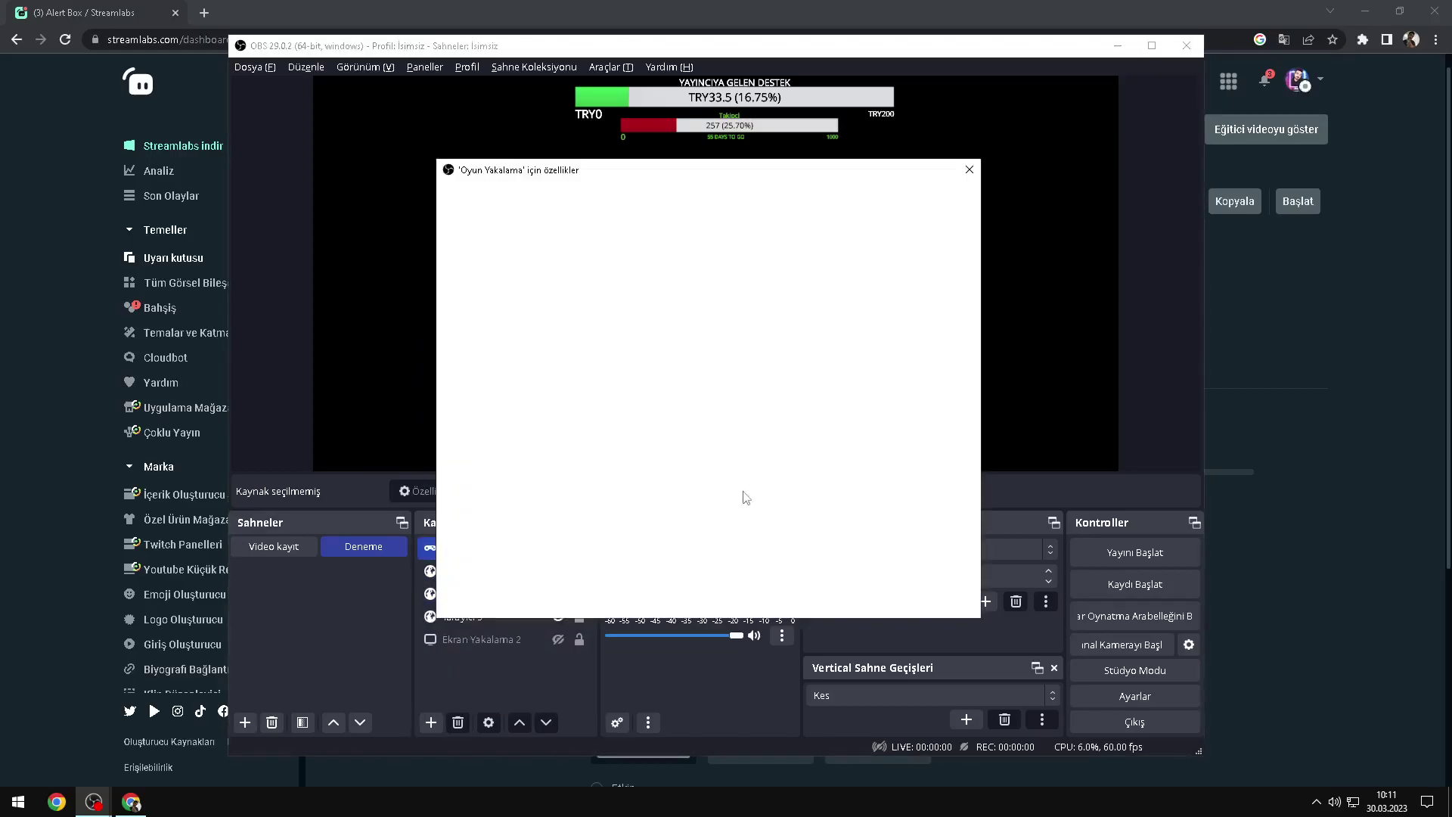
left_click(650, 413)
left_click(640, 439)
left_click(637, 442)
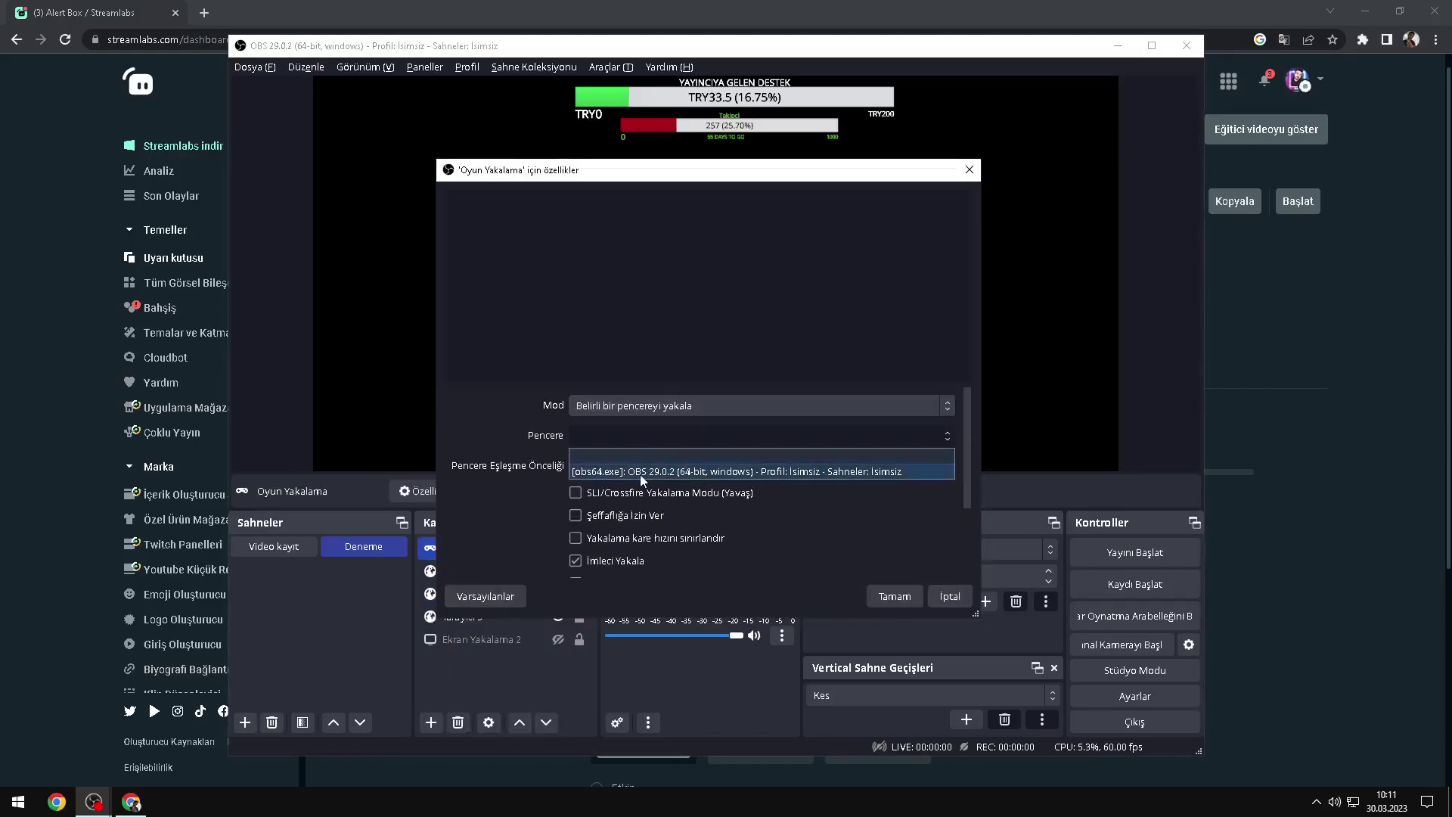
left_click(647, 437)
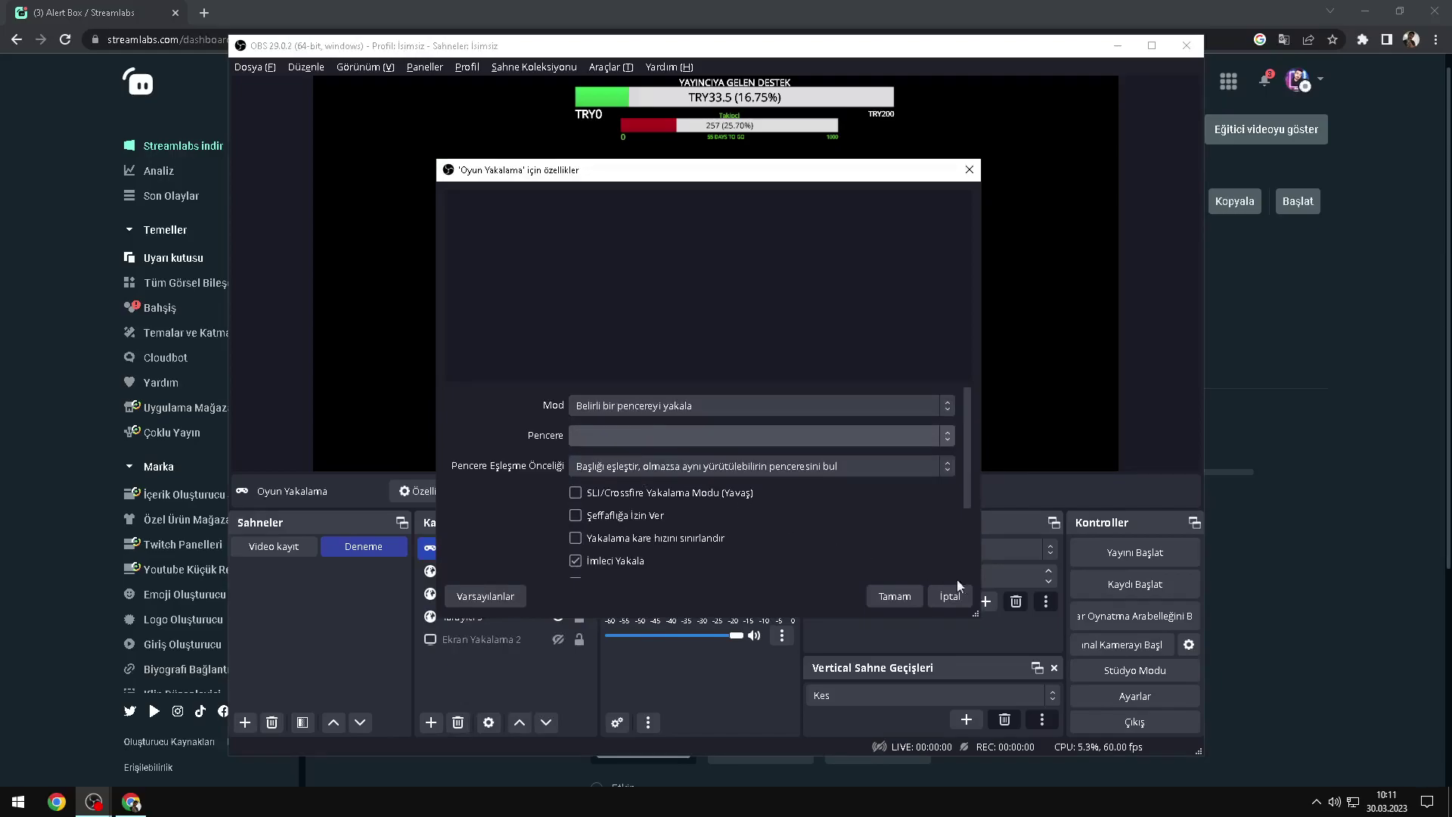
left_click(950, 594)
Step: Remove the Oyun Yakalama source from the Deneme scene and confirm
right_click(484, 541)
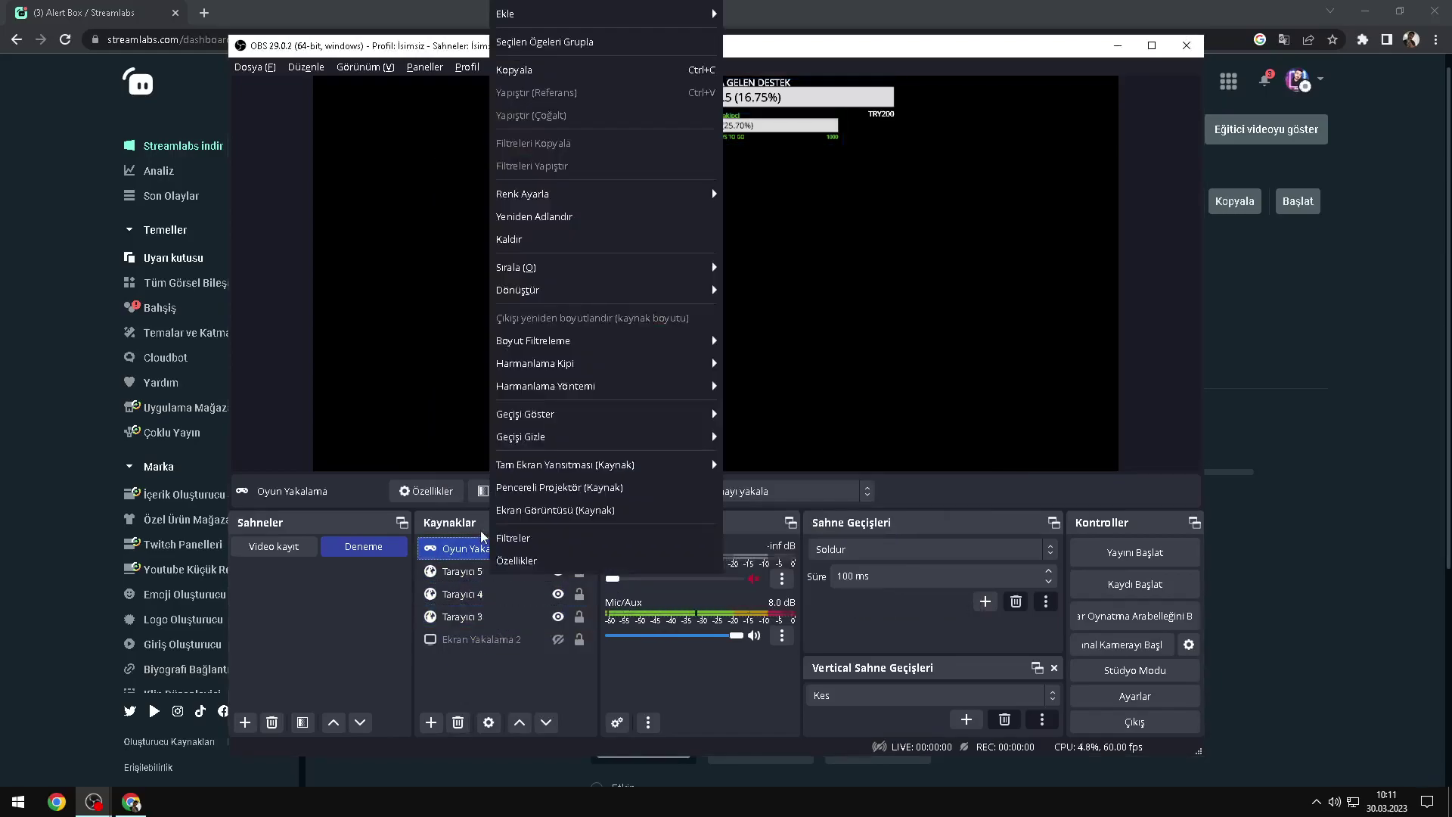
left_click(415, 571)
right_click(477, 552)
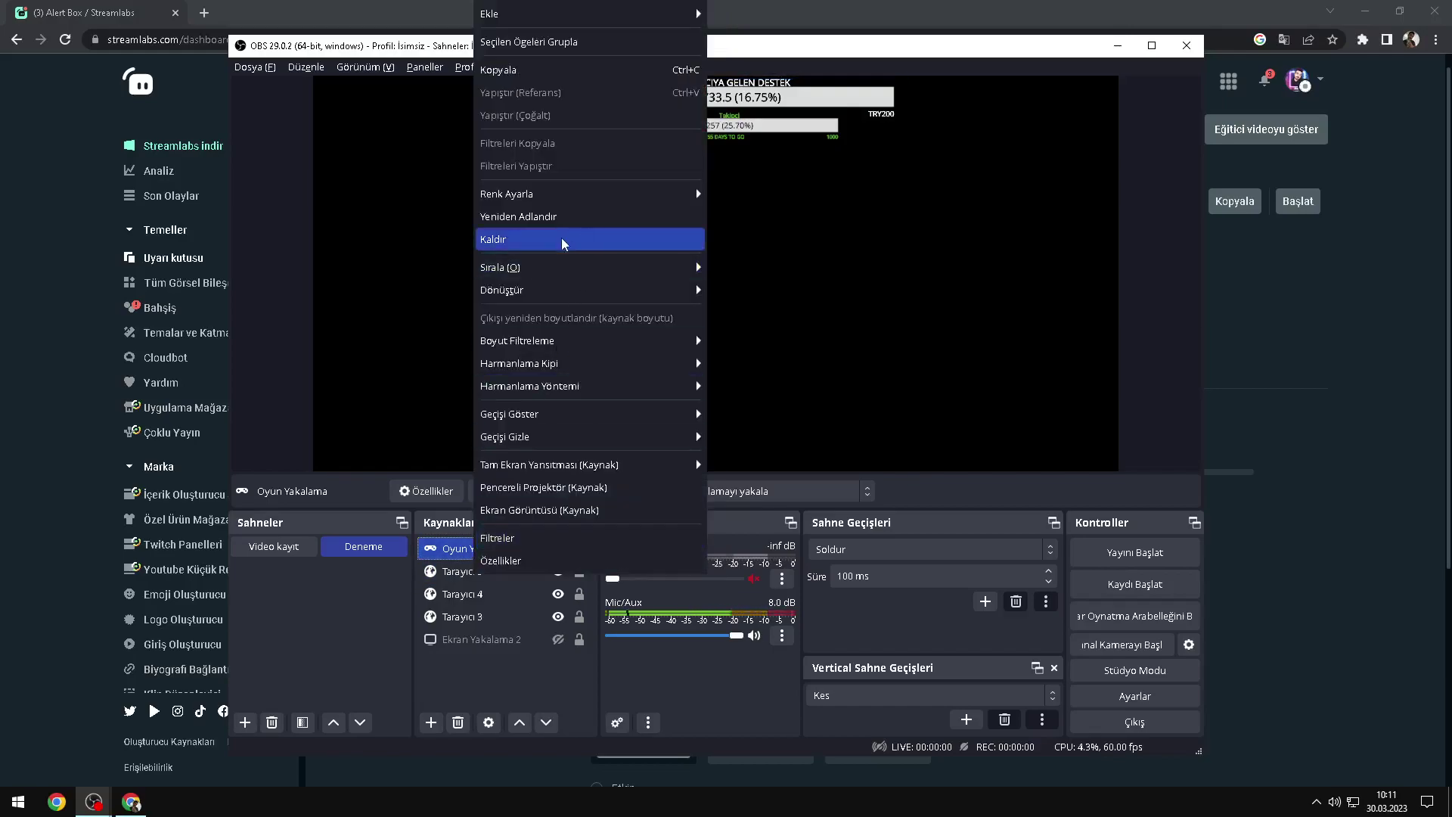
left_click(564, 238)
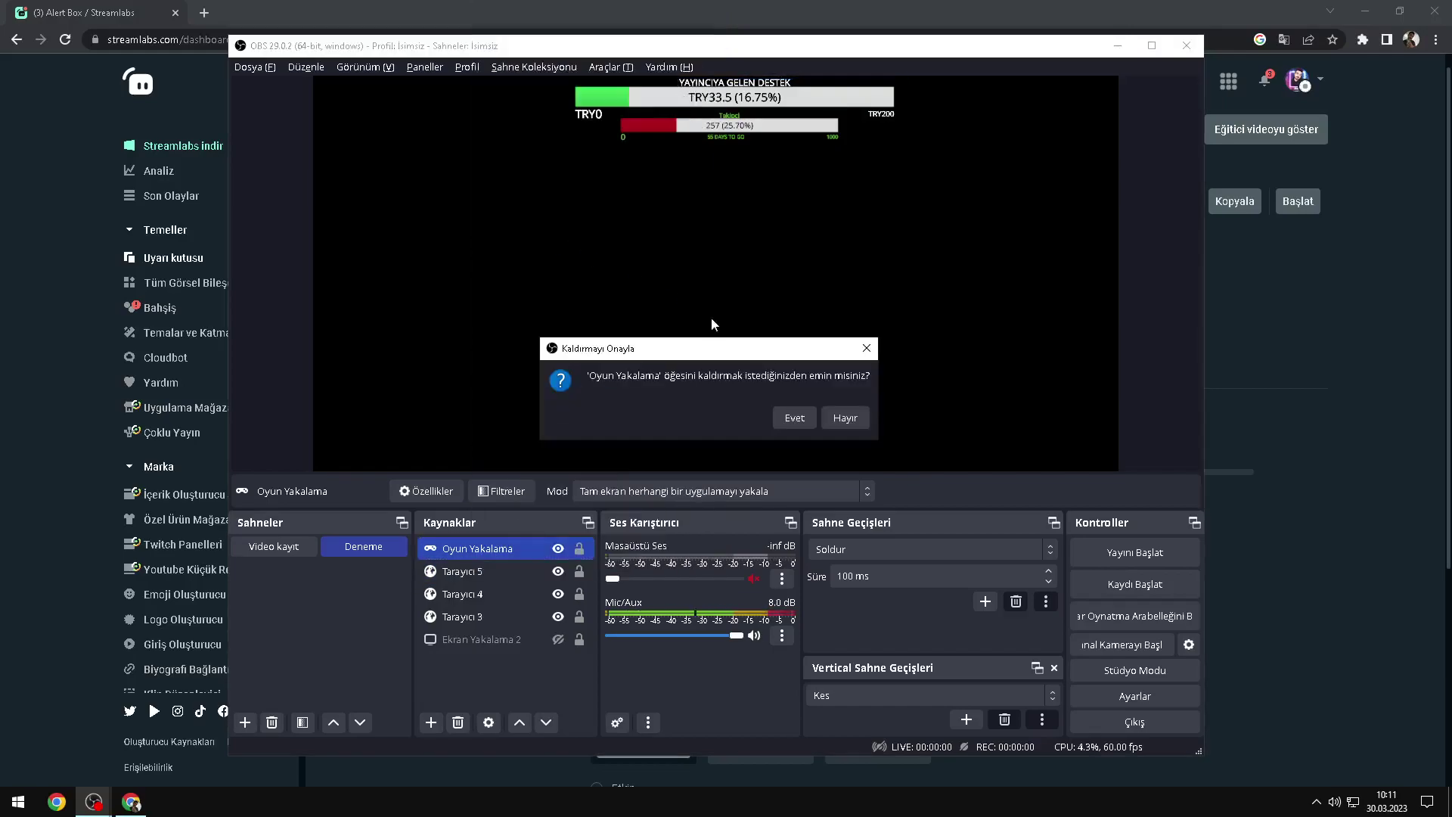
left_click(794, 419)
Step: Add a Pencere Yakalama window capture targeting the Chrome Alert Box window, method Otomatik
left_click(430, 722)
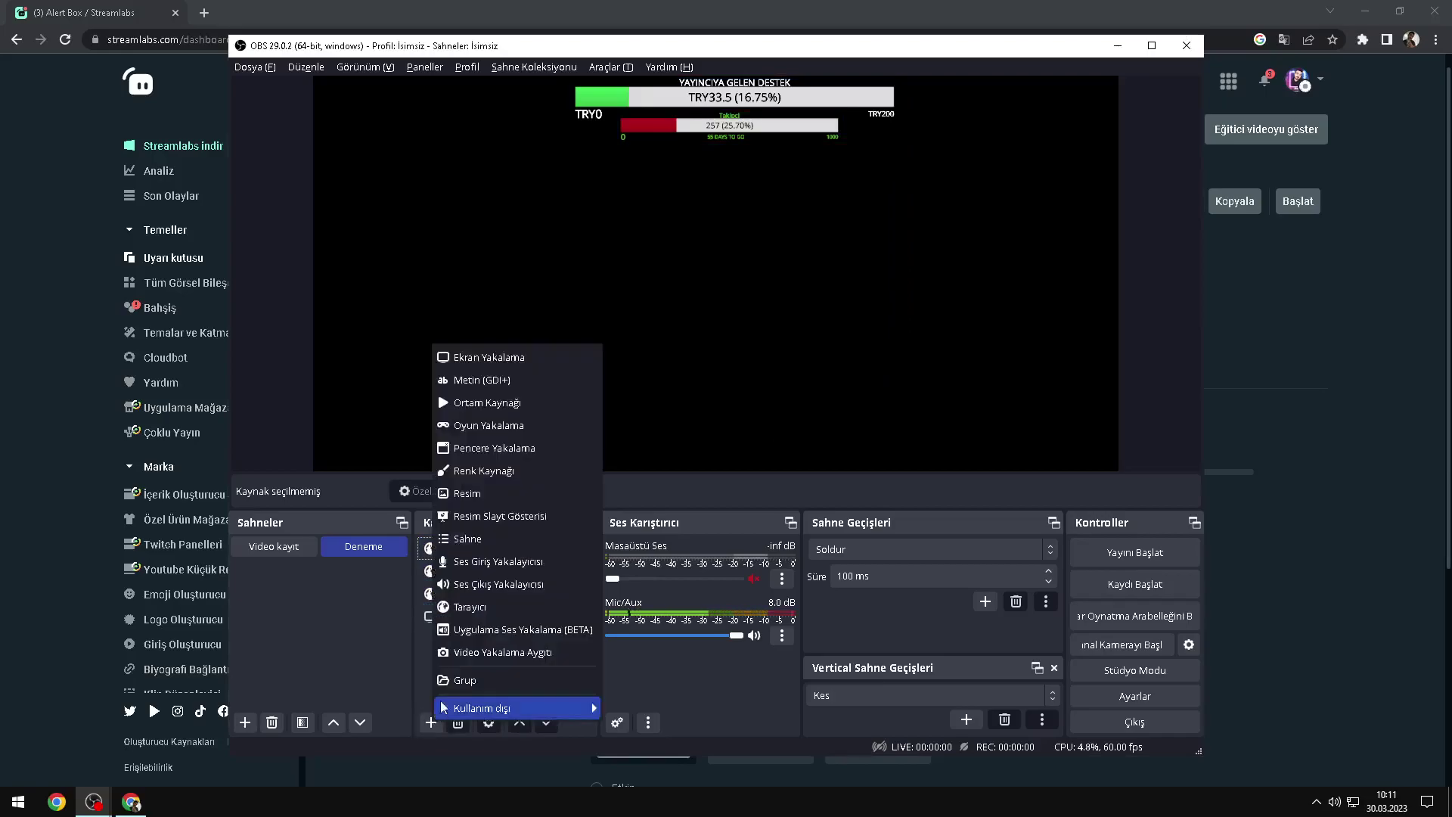
left_click(485, 451)
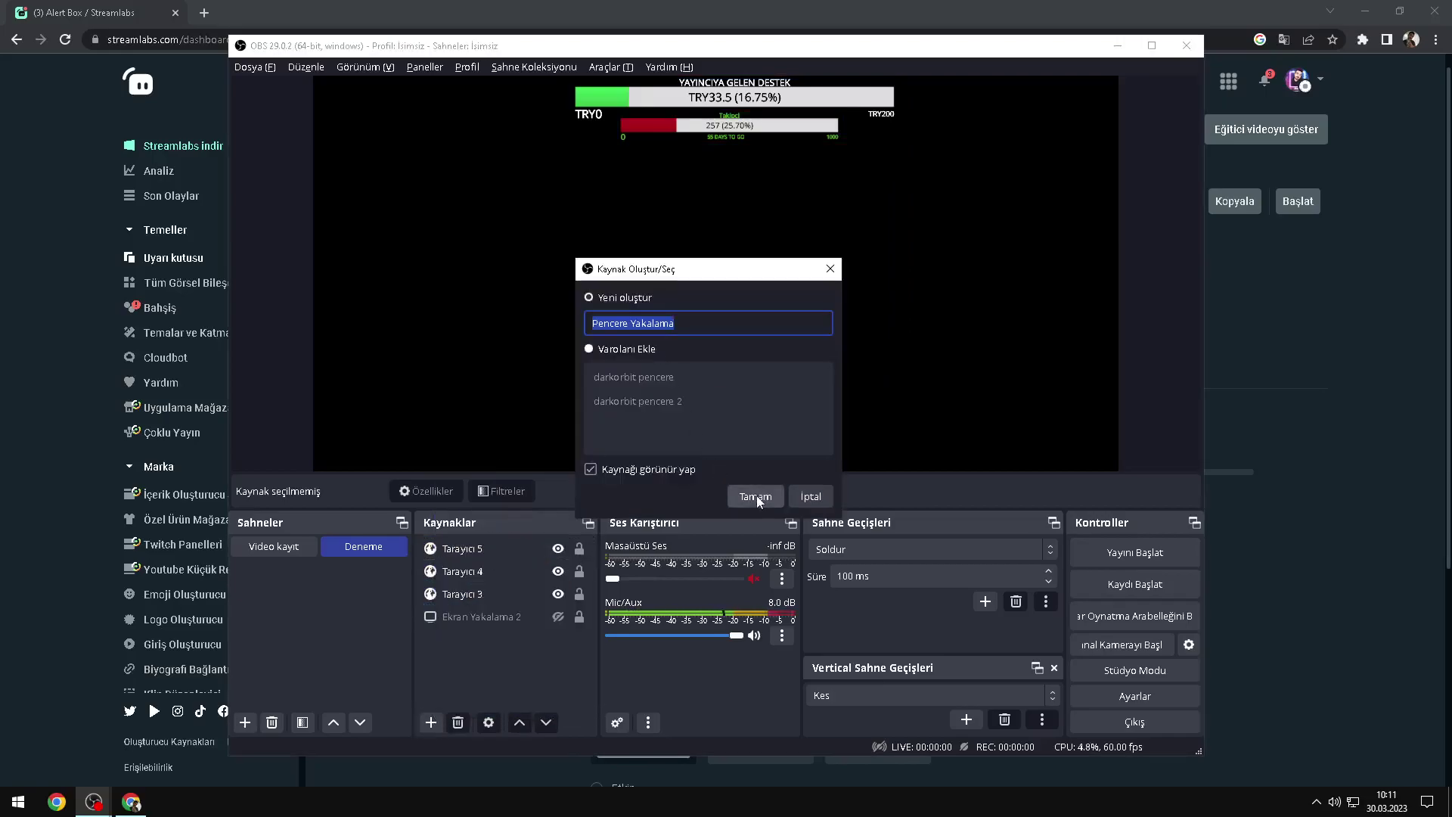
left_click(756, 495)
left_click(637, 428)
left_click(643, 434)
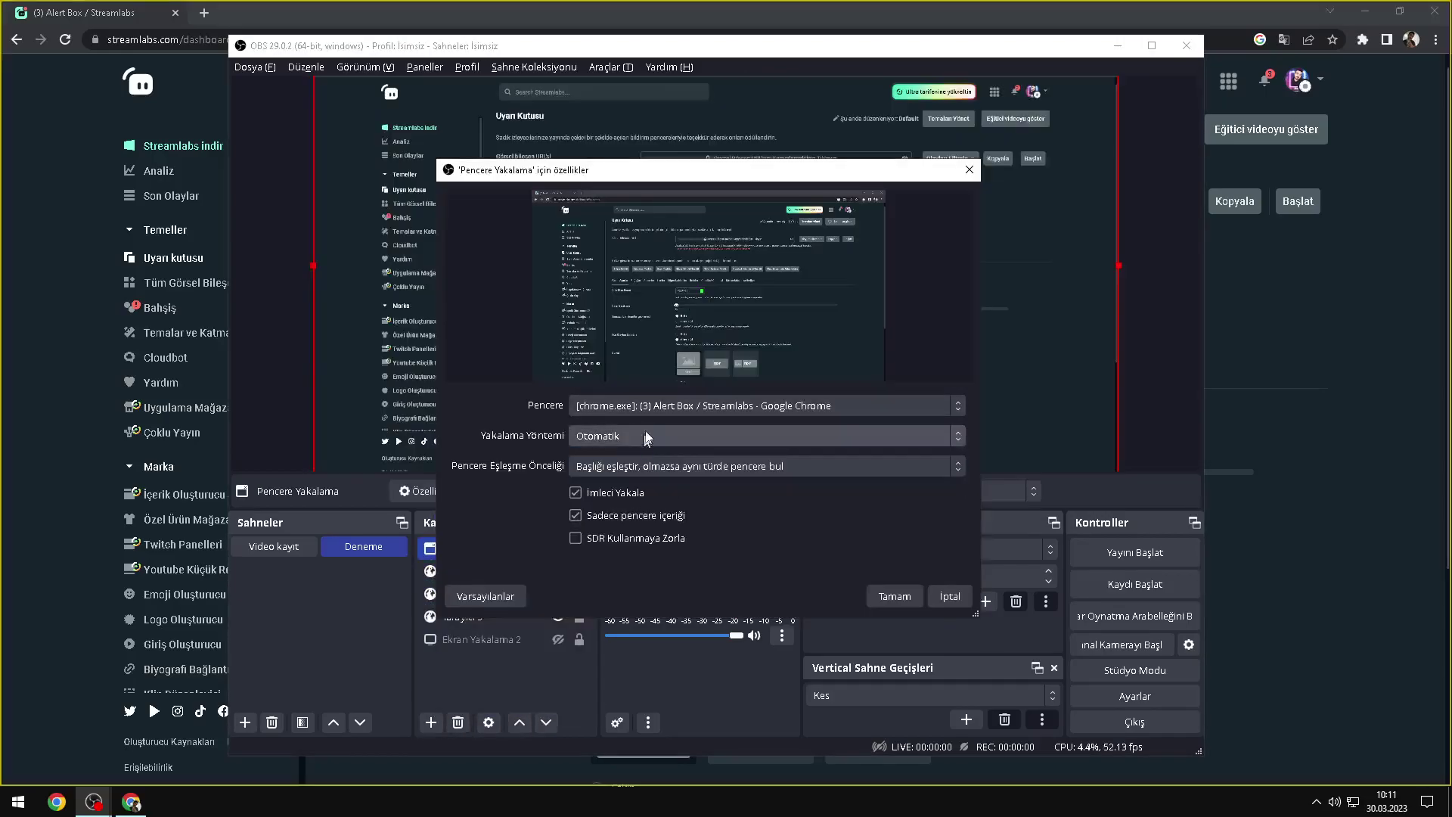
left_click(643, 408)
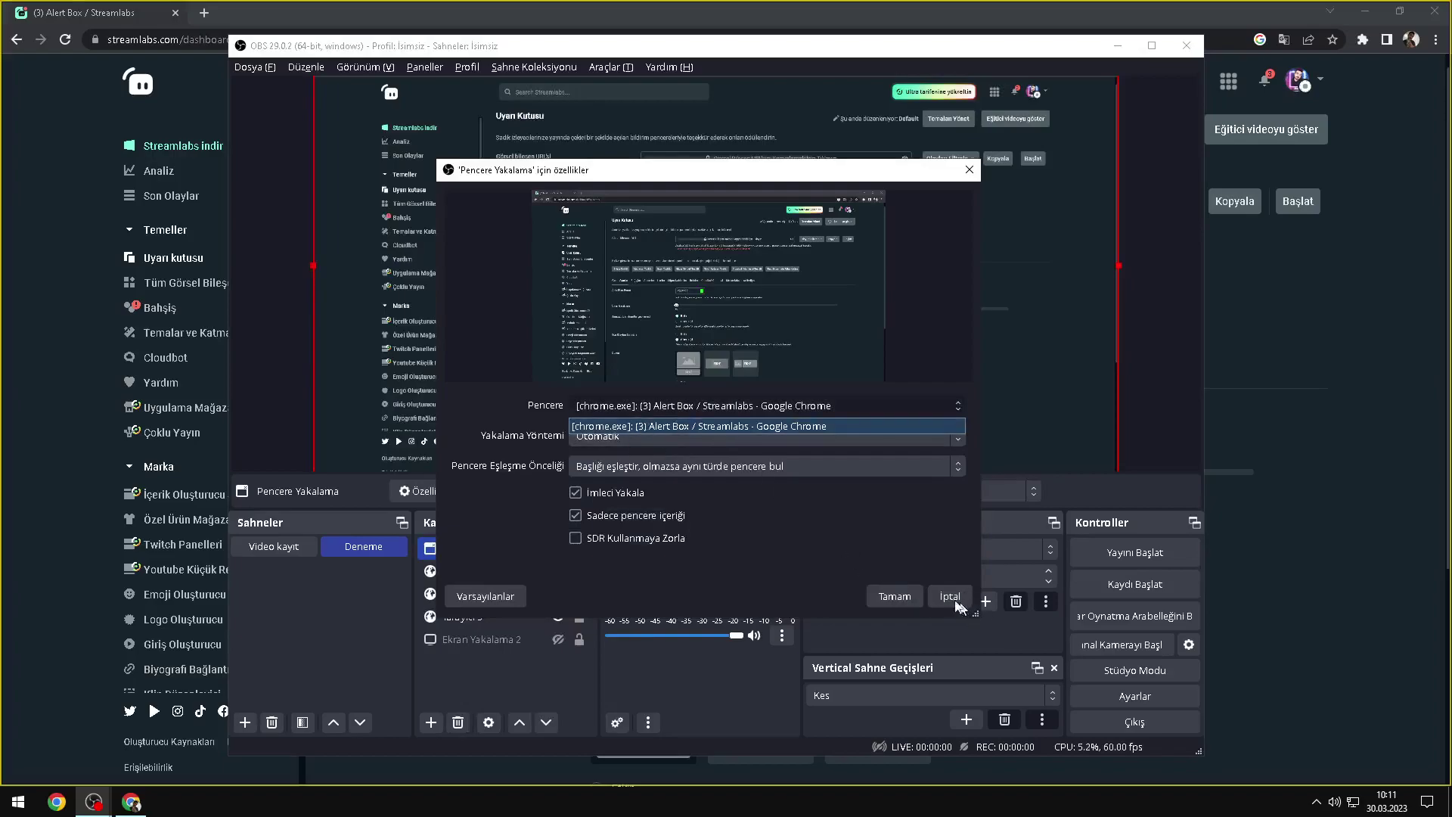
left_click(599, 439)
left_click(566, 441)
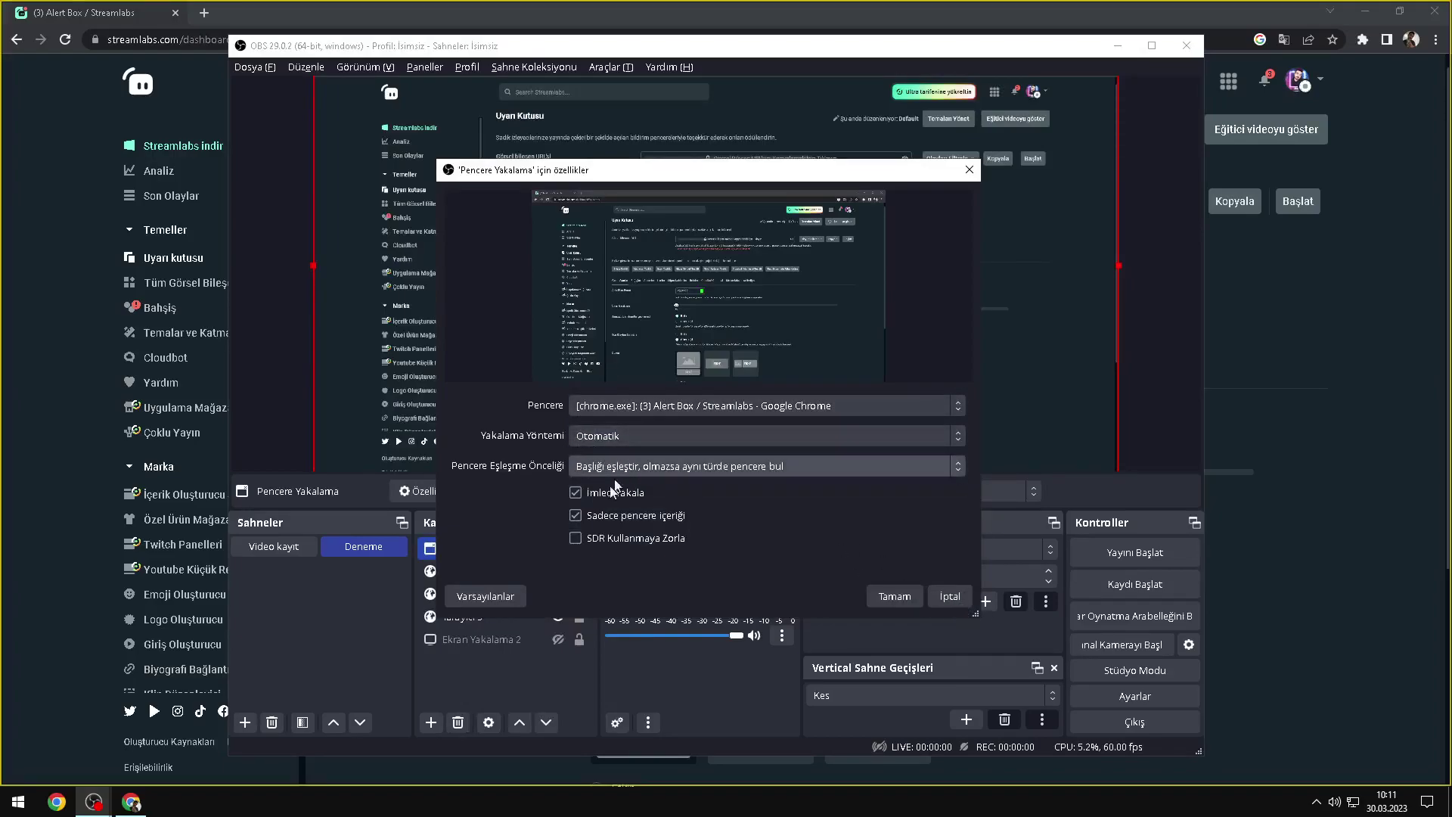
Step: Accept the window capture settings and drag Pencere Yakalama beneath the browser sources
left_click(640, 412)
left_click(950, 596)
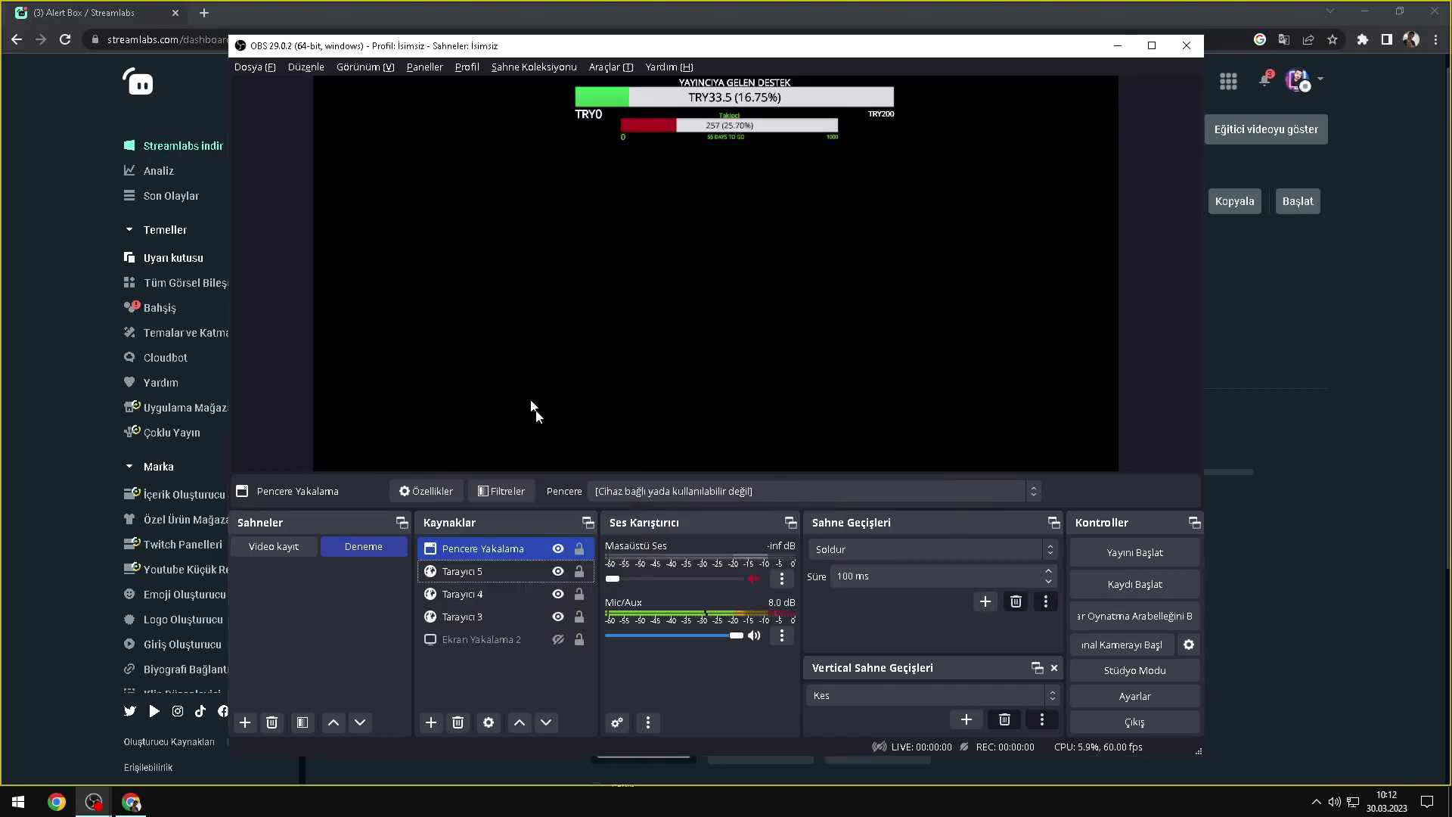
double_click(460, 554)
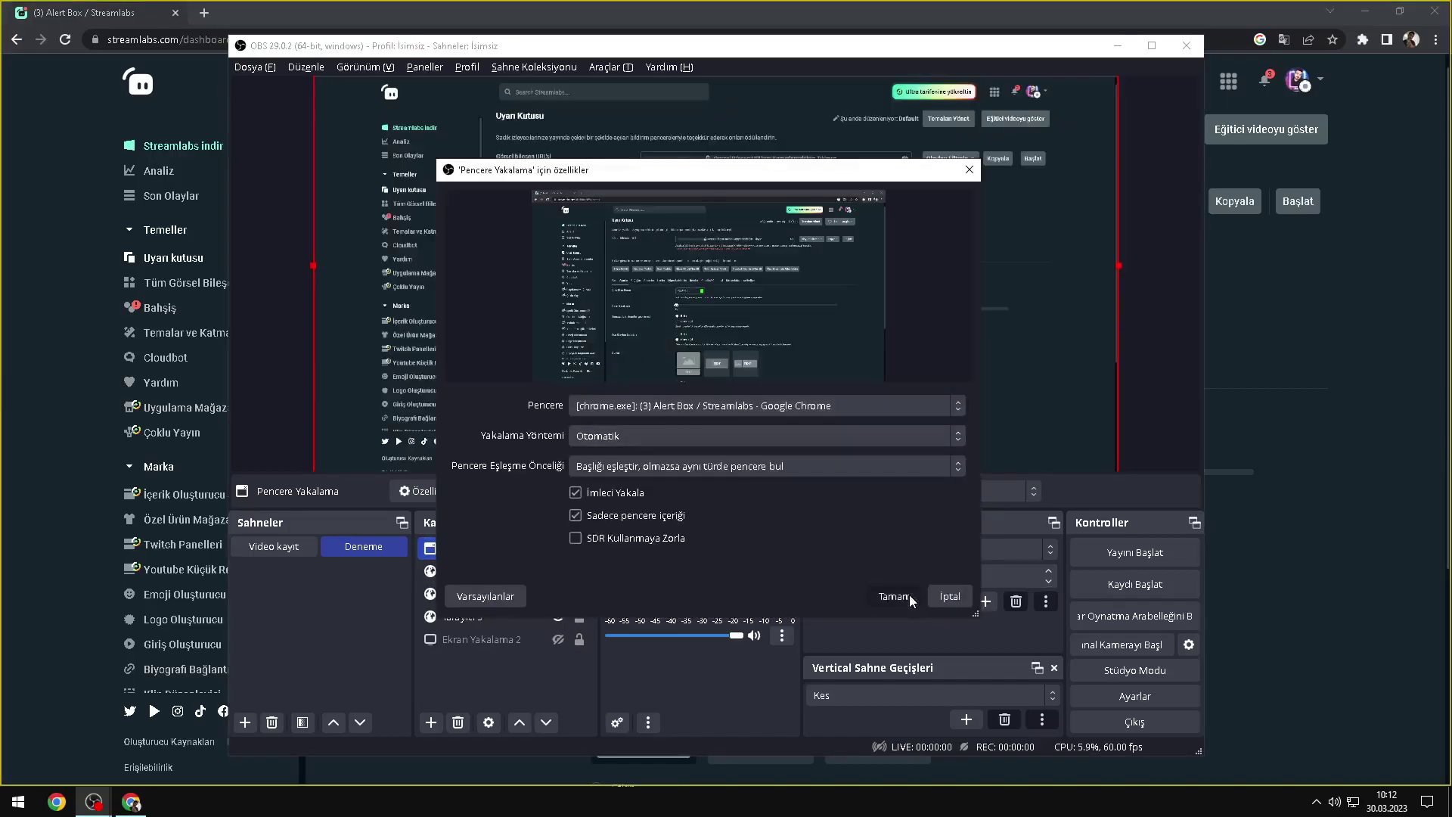
left_click(893, 596)
mouse_move(492, 614)
left_mouse_down()
mouse_move(509, 671)
mouse_move(558, 650)
left_mouse_up()
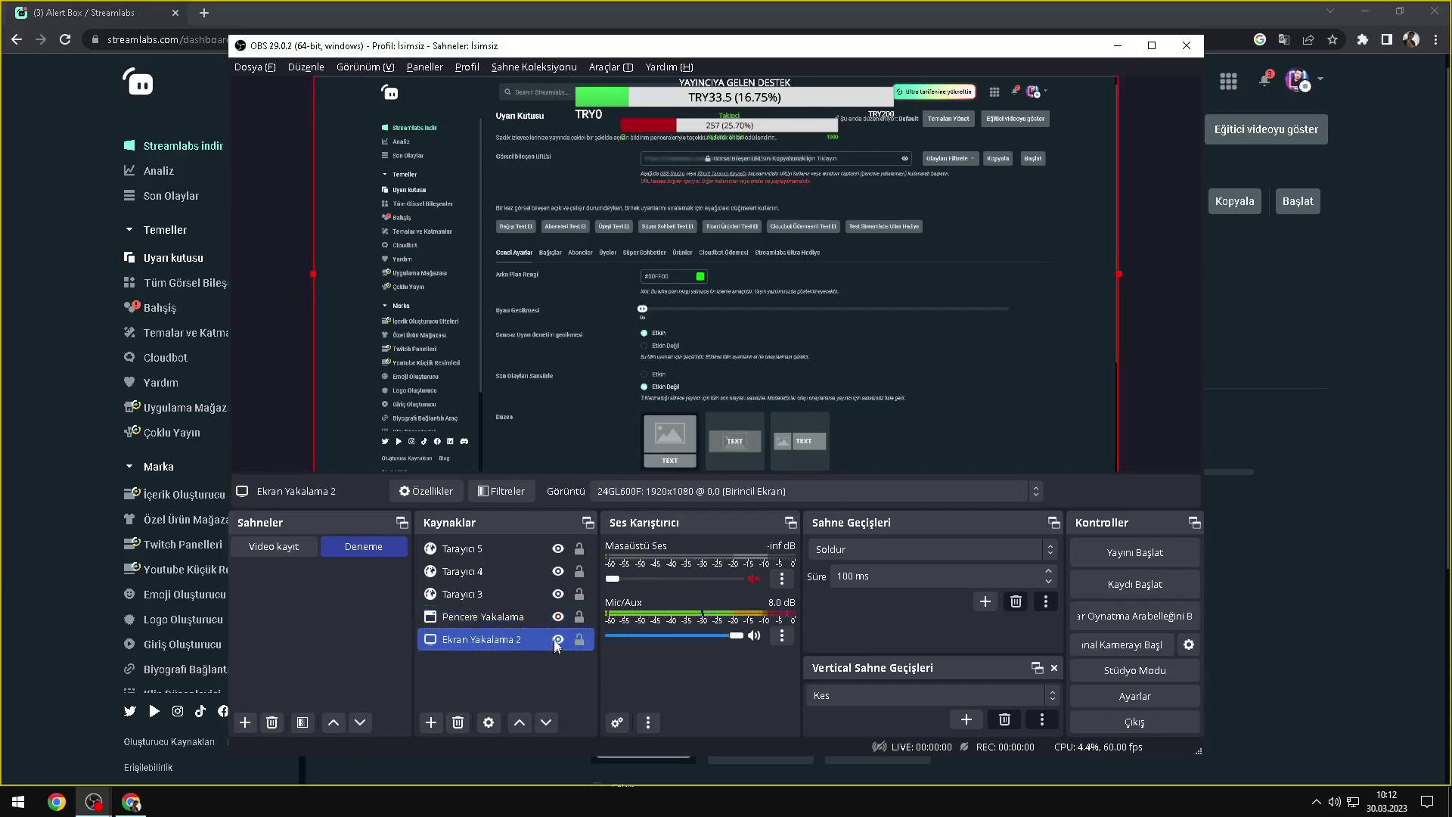
Step: Minimise Chrome, move Ekran Yakalama 2 above Pencere Yakalama, and shift OBS to the upper right
left_click(558, 618)
left_click(559, 618)
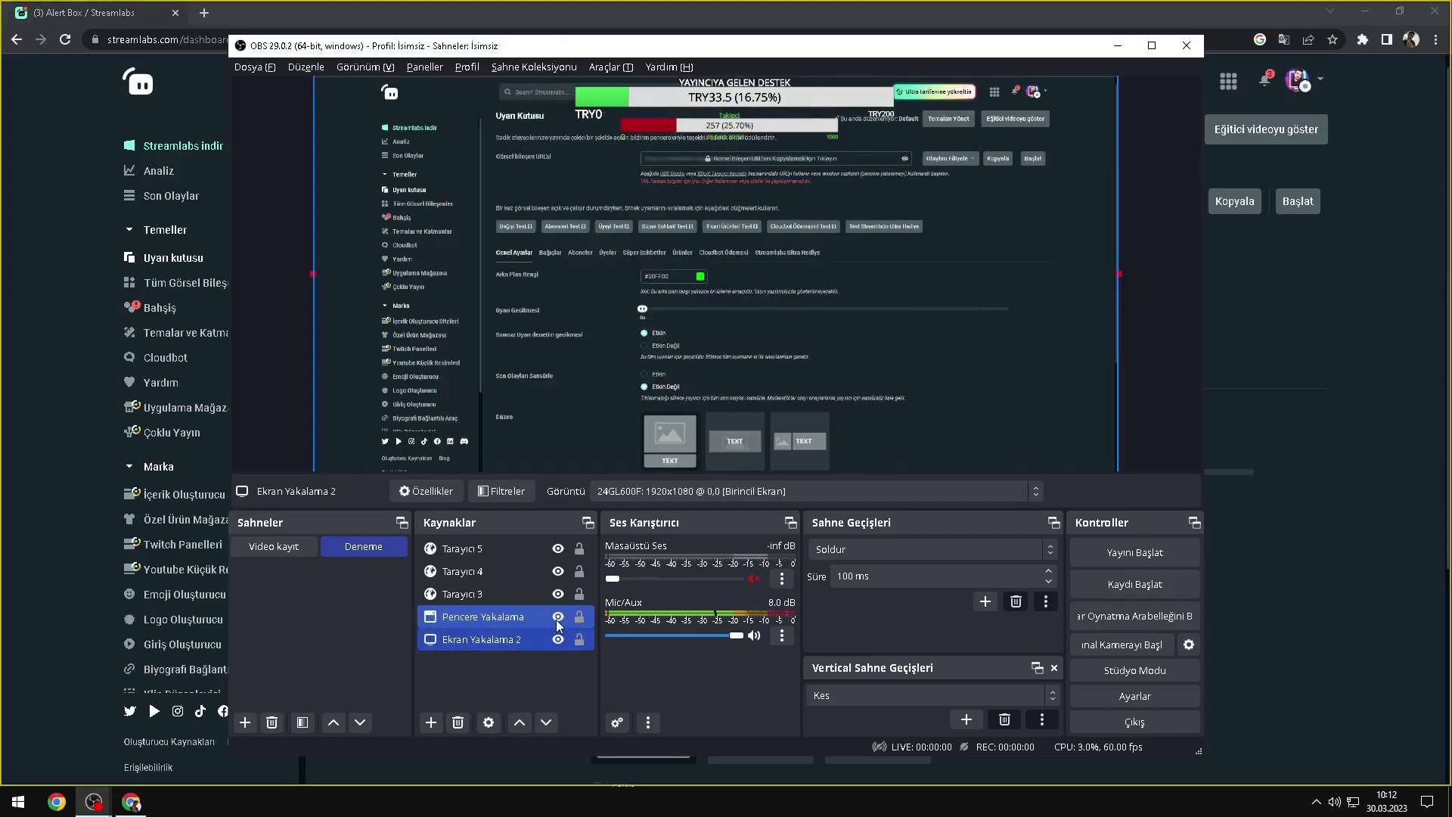
left_click(1365, 11)
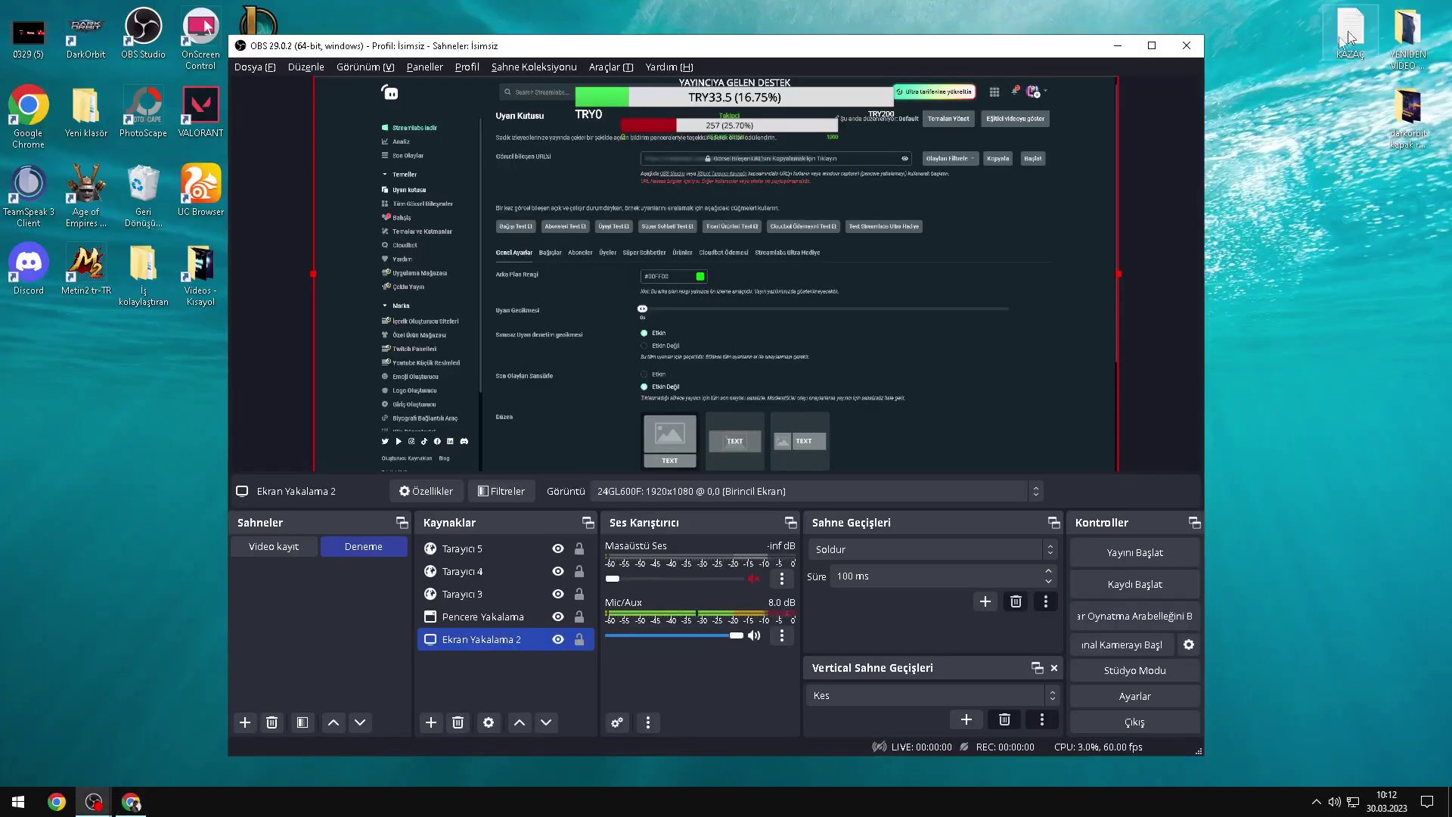
mouse_move(558, 642)
left_mouse_down()
mouse_move(523, 625)
mouse_move(560, 619)
left_mouse_up()
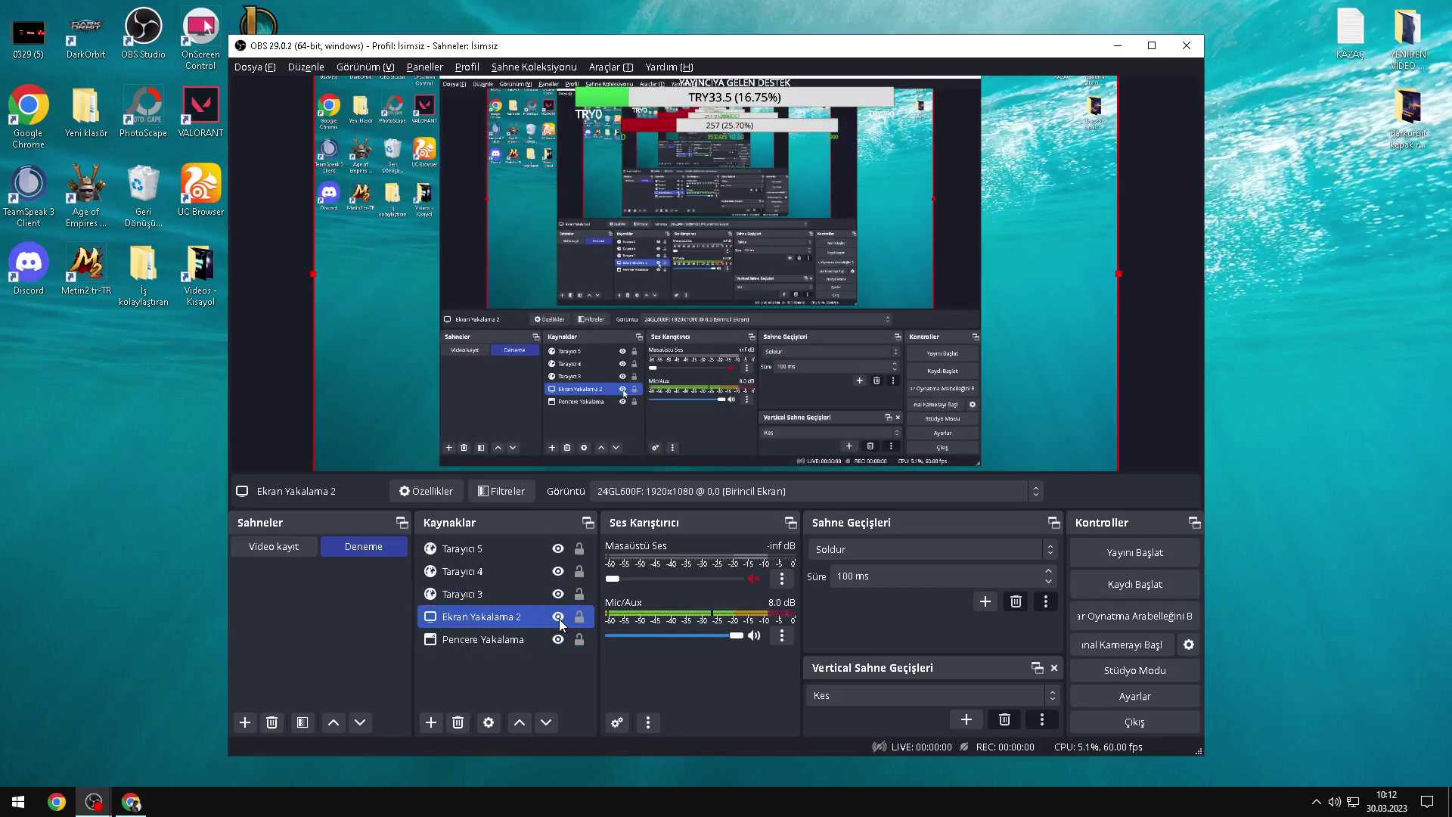
left_click(559, 617)
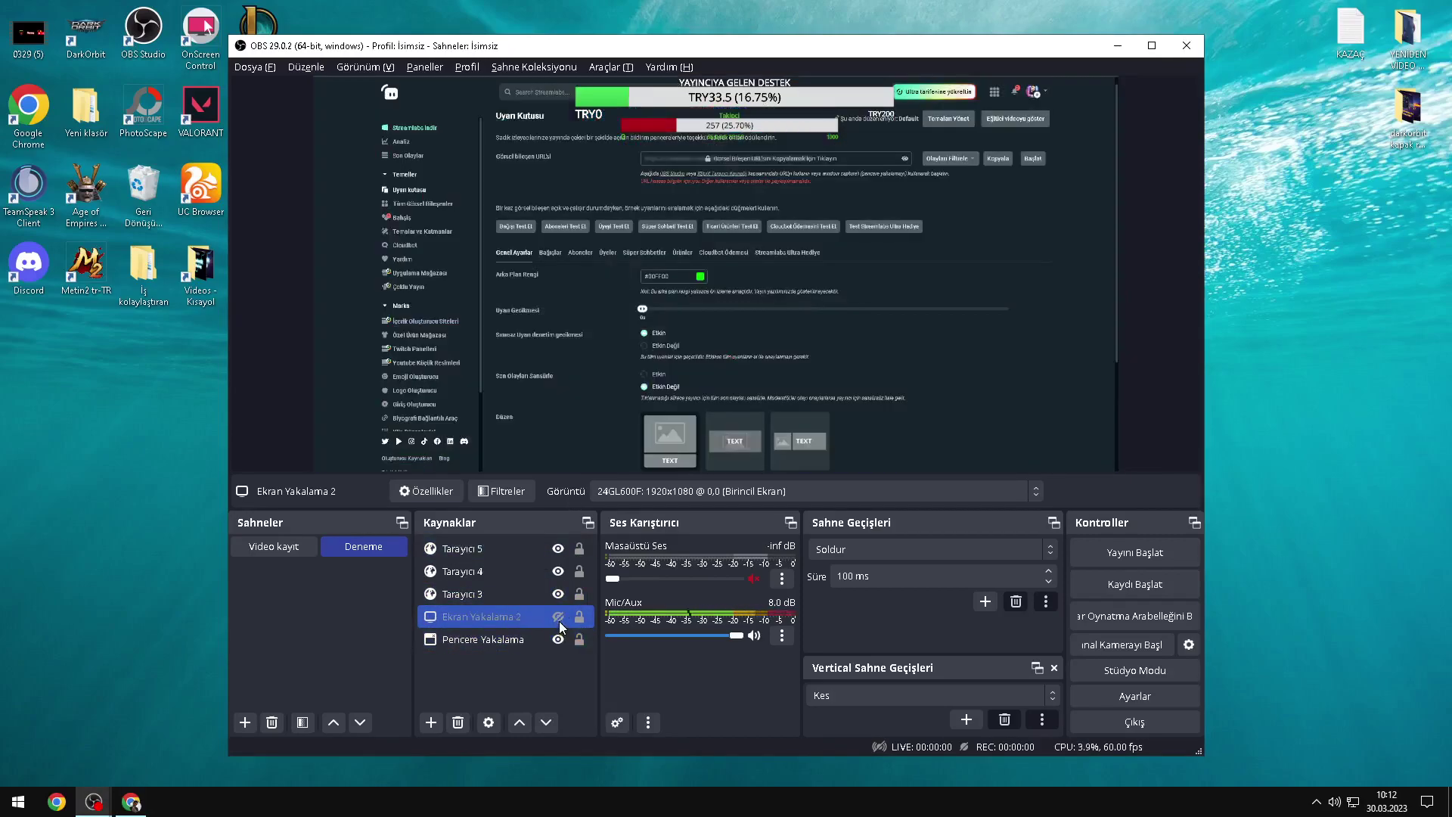
left_click(558, 618)
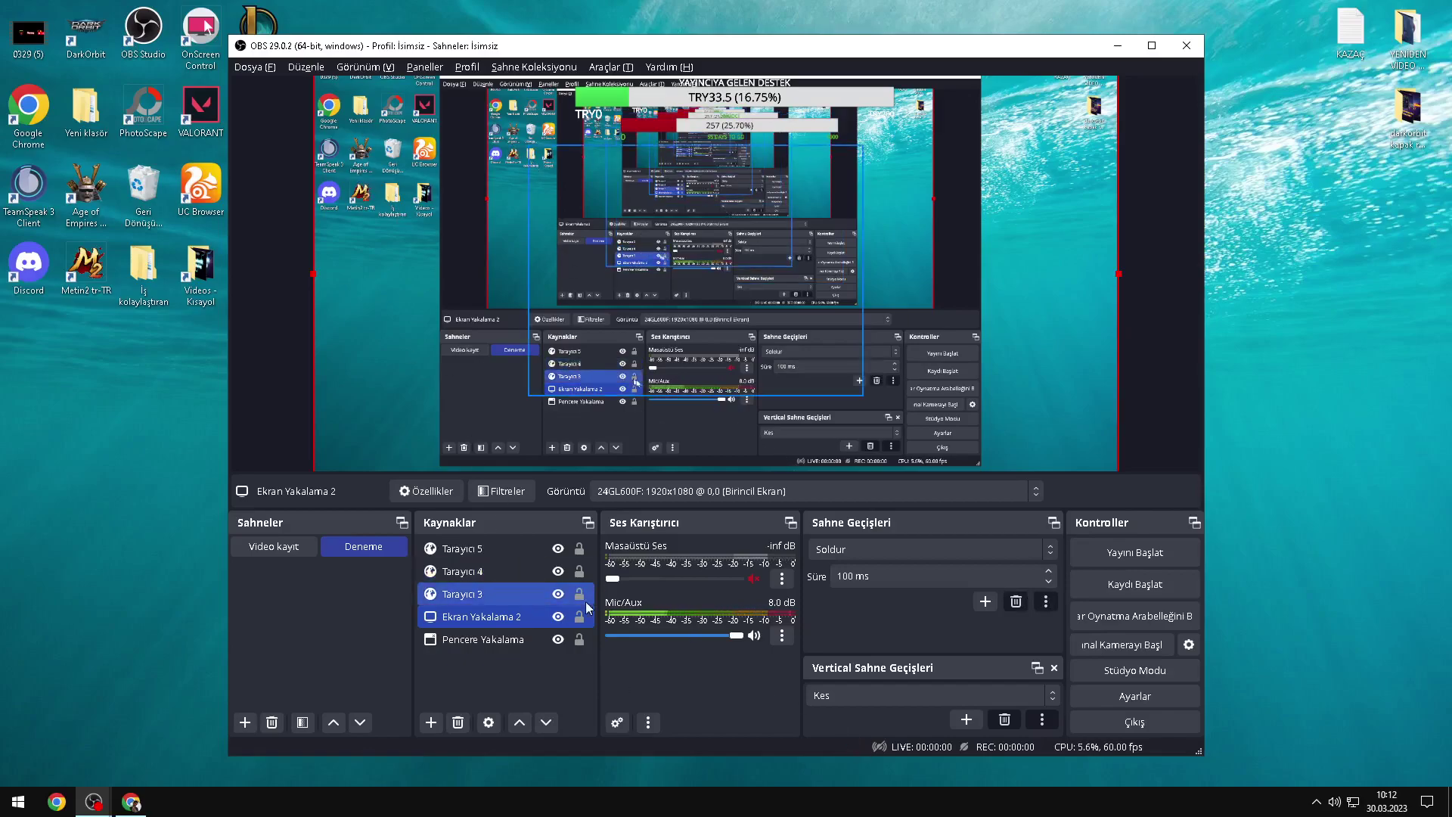
left_click_drag(418, 50, 565, 15)
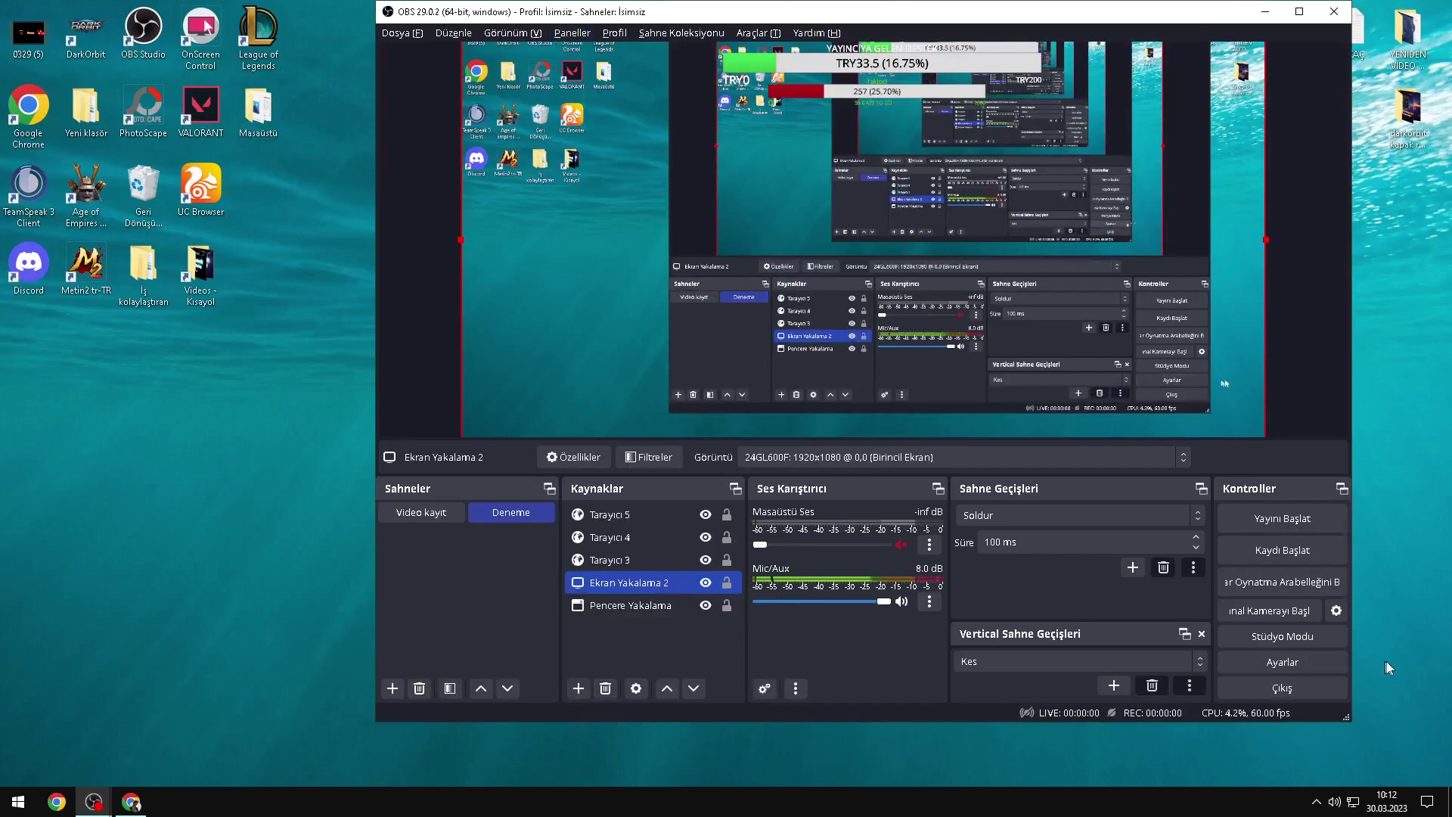
Step: Enter Studio Mode, drag the transition T-bar, exit Studio Mode, then open the add-source list
left_click(1263, 639)
left_click(1264, 638)
left_click(1263, 639)
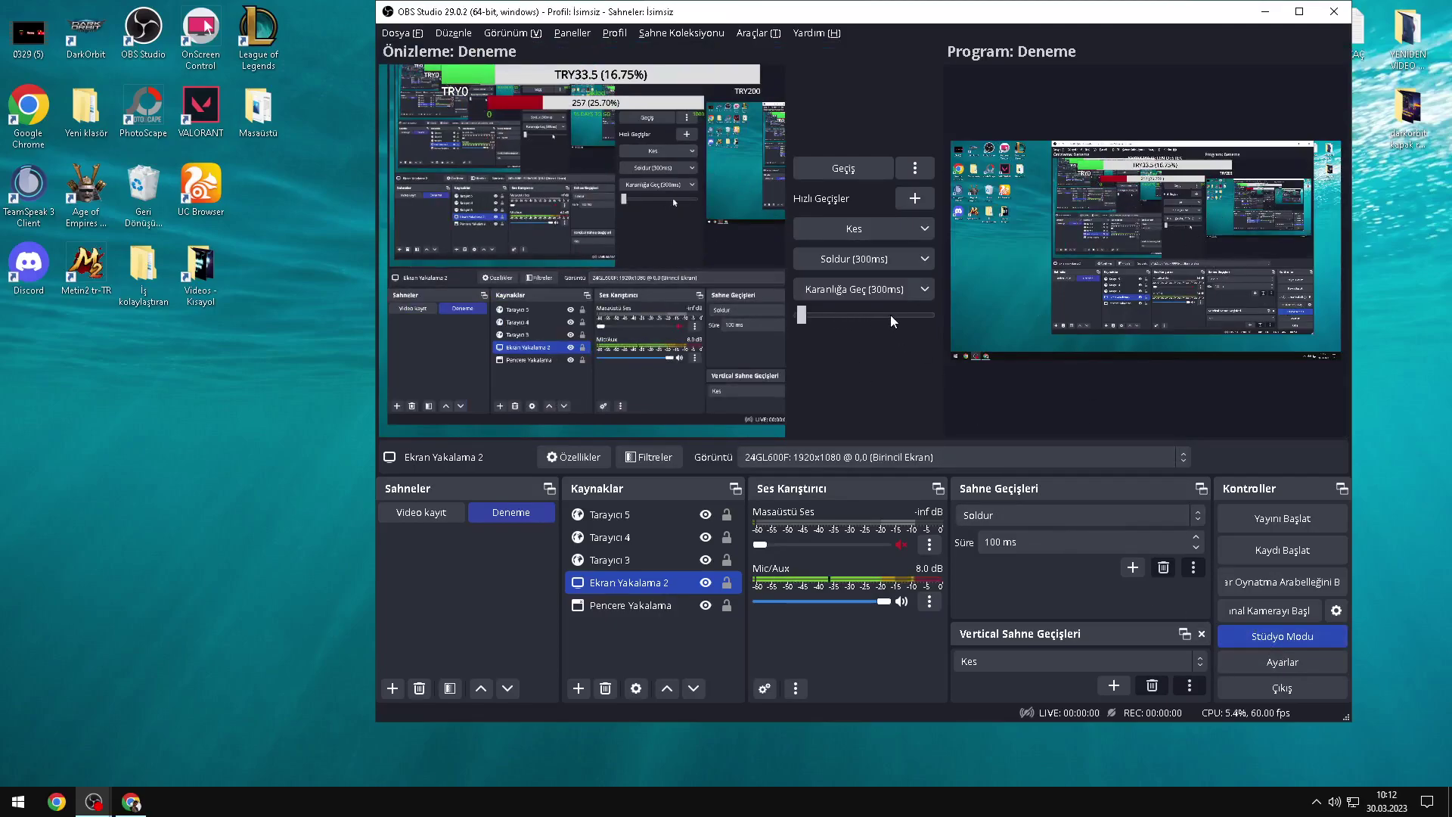
left_click_drag(801, 314, 910, 320)
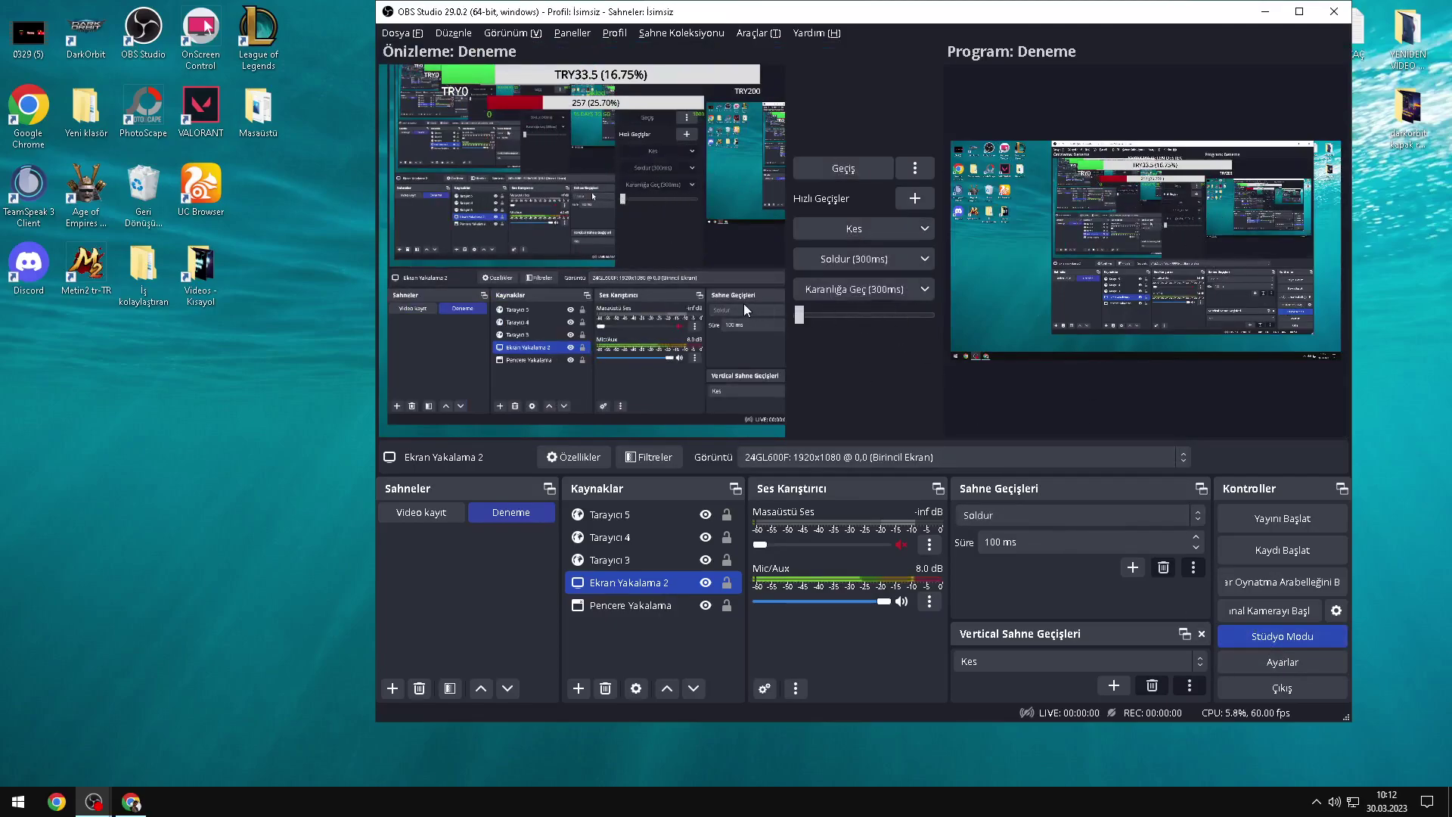
left_click(1307, 643)
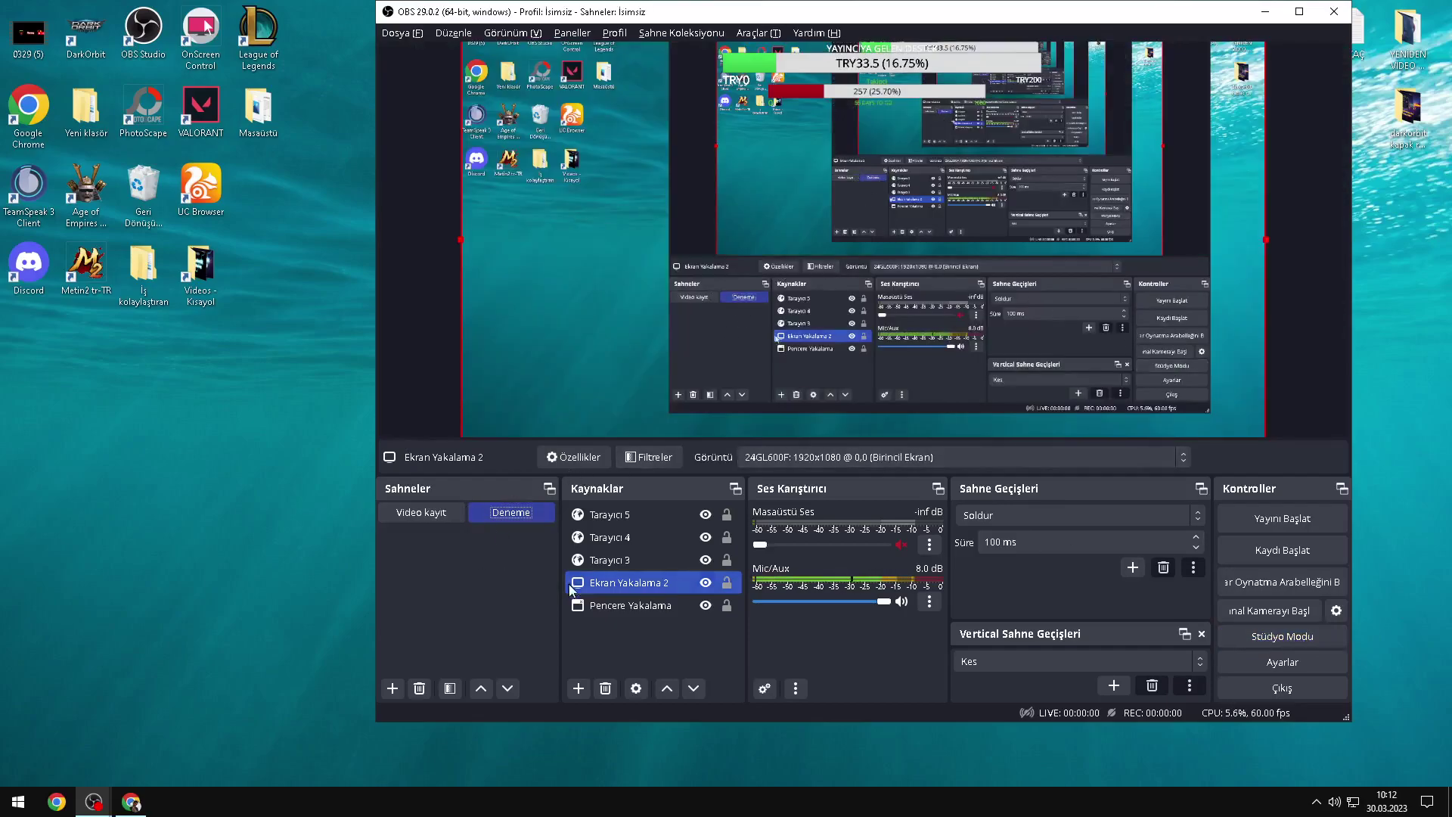
left_click(607, 643)
left_click(579, 688)
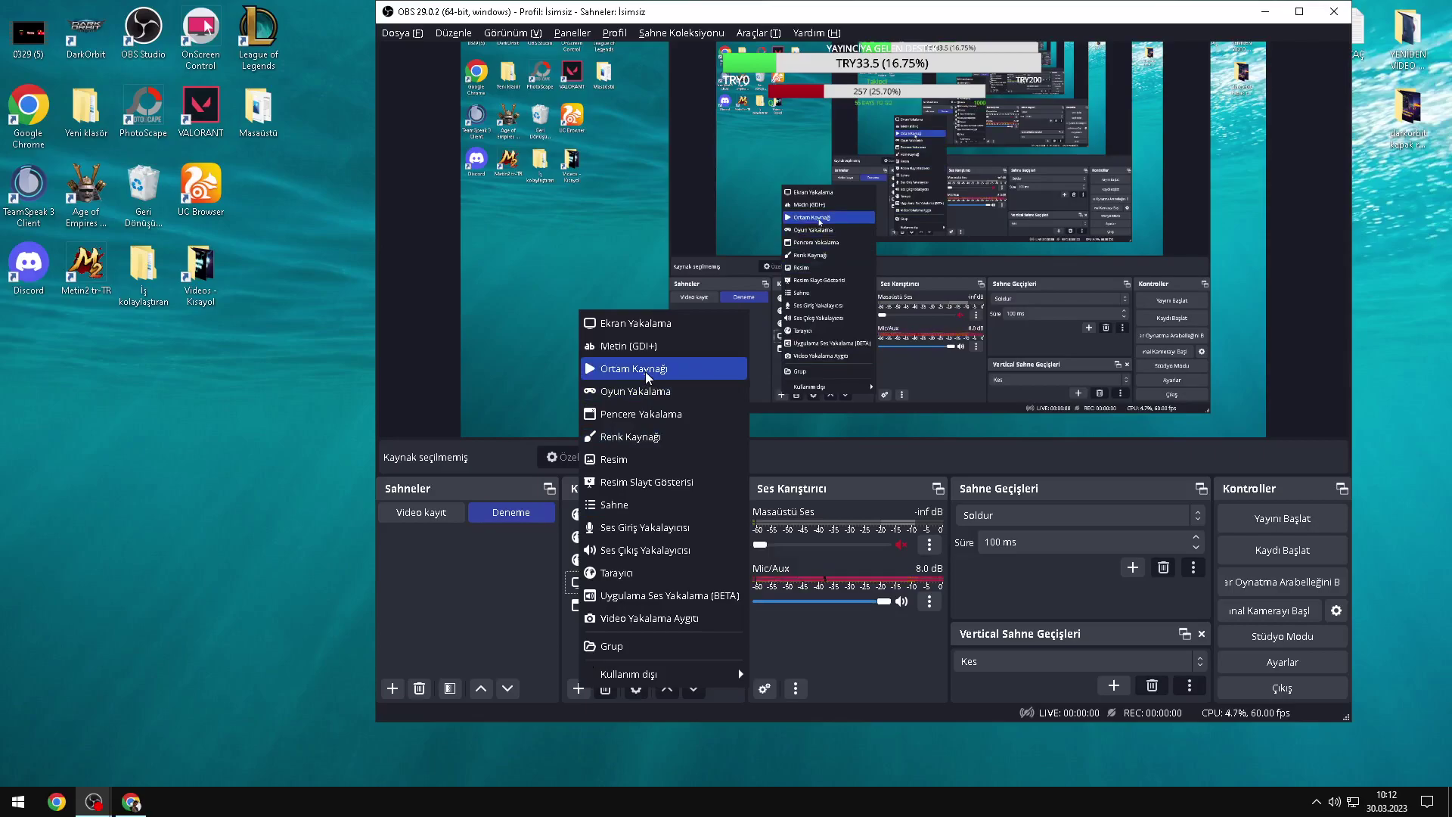
Step: Add a new media source, Ortam Kaynağı 2, and start browsing for its file
left_click(636, 368)
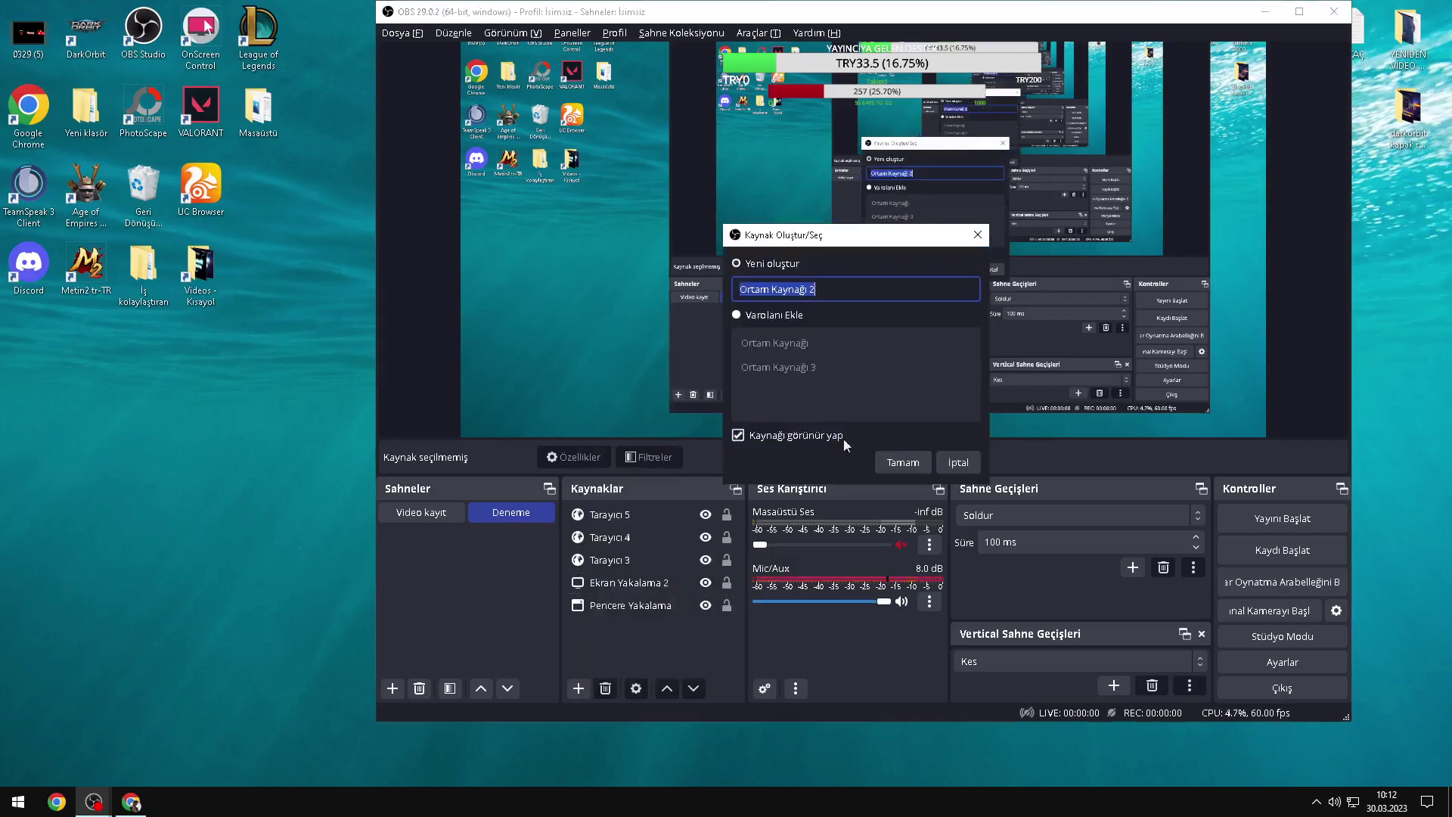
left_click(895, 463)
left_click(1077, 394)
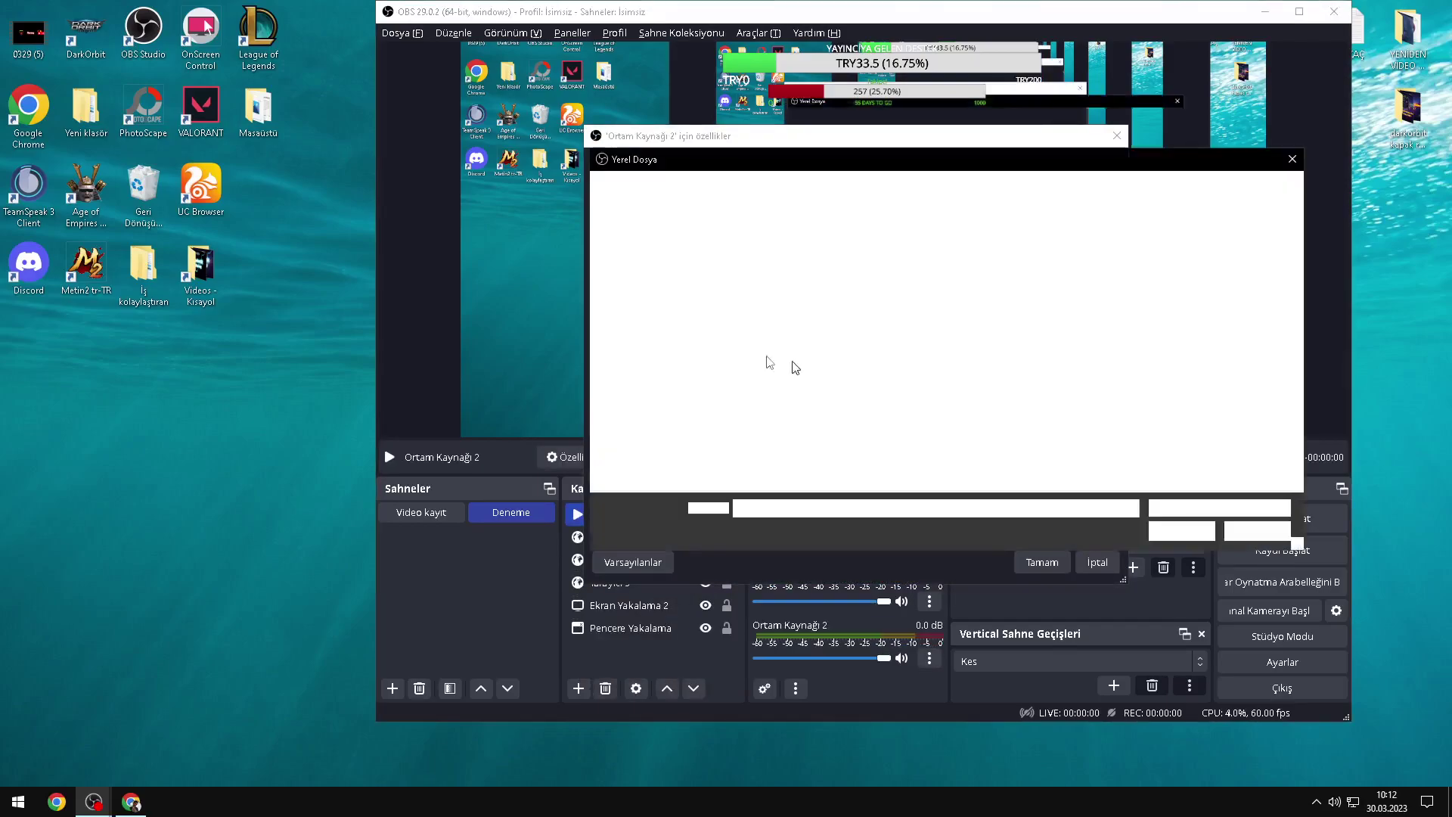
scroll(814, 367, "up", 3)
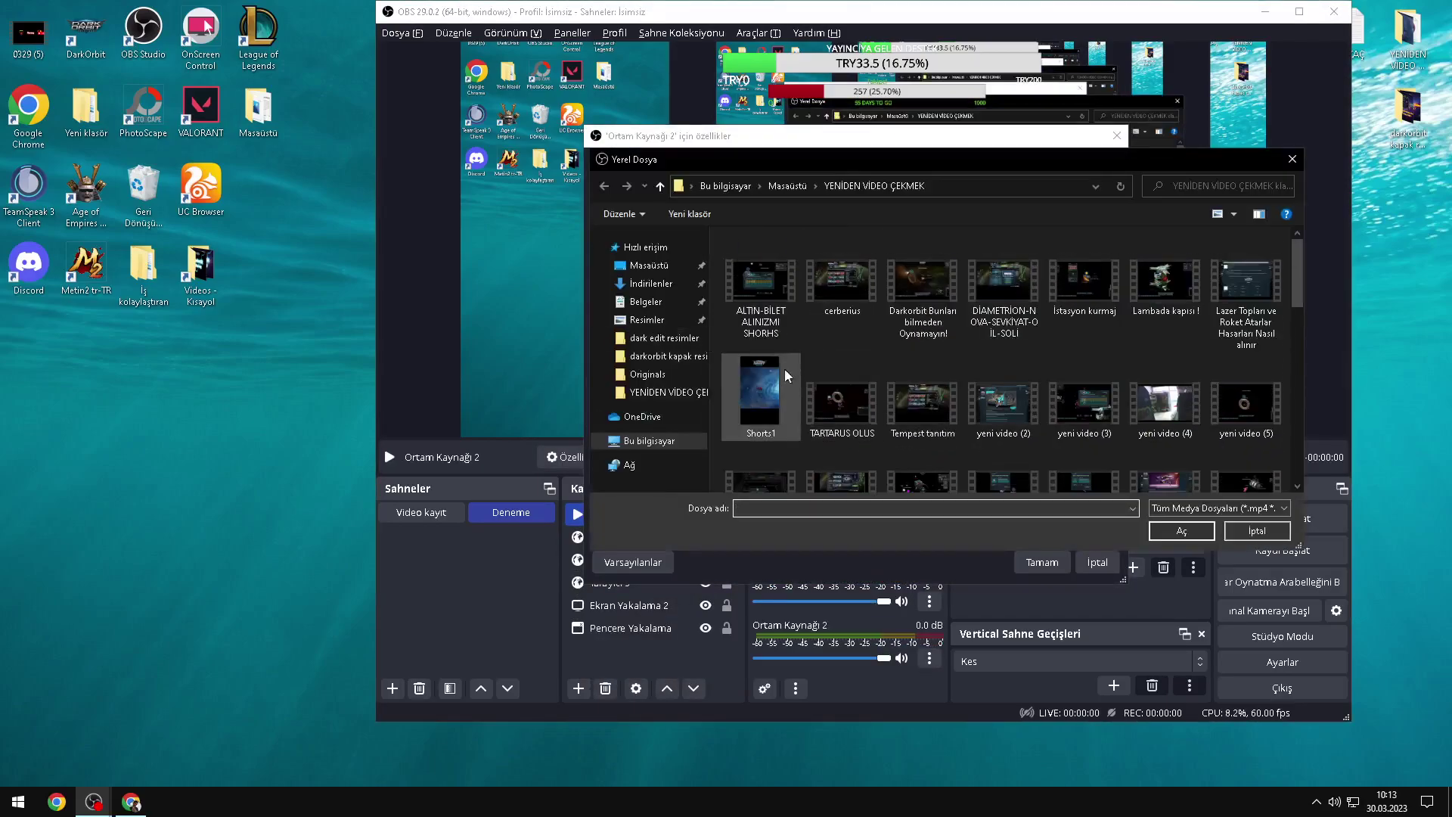
scroll(759, 381, "down", 10)
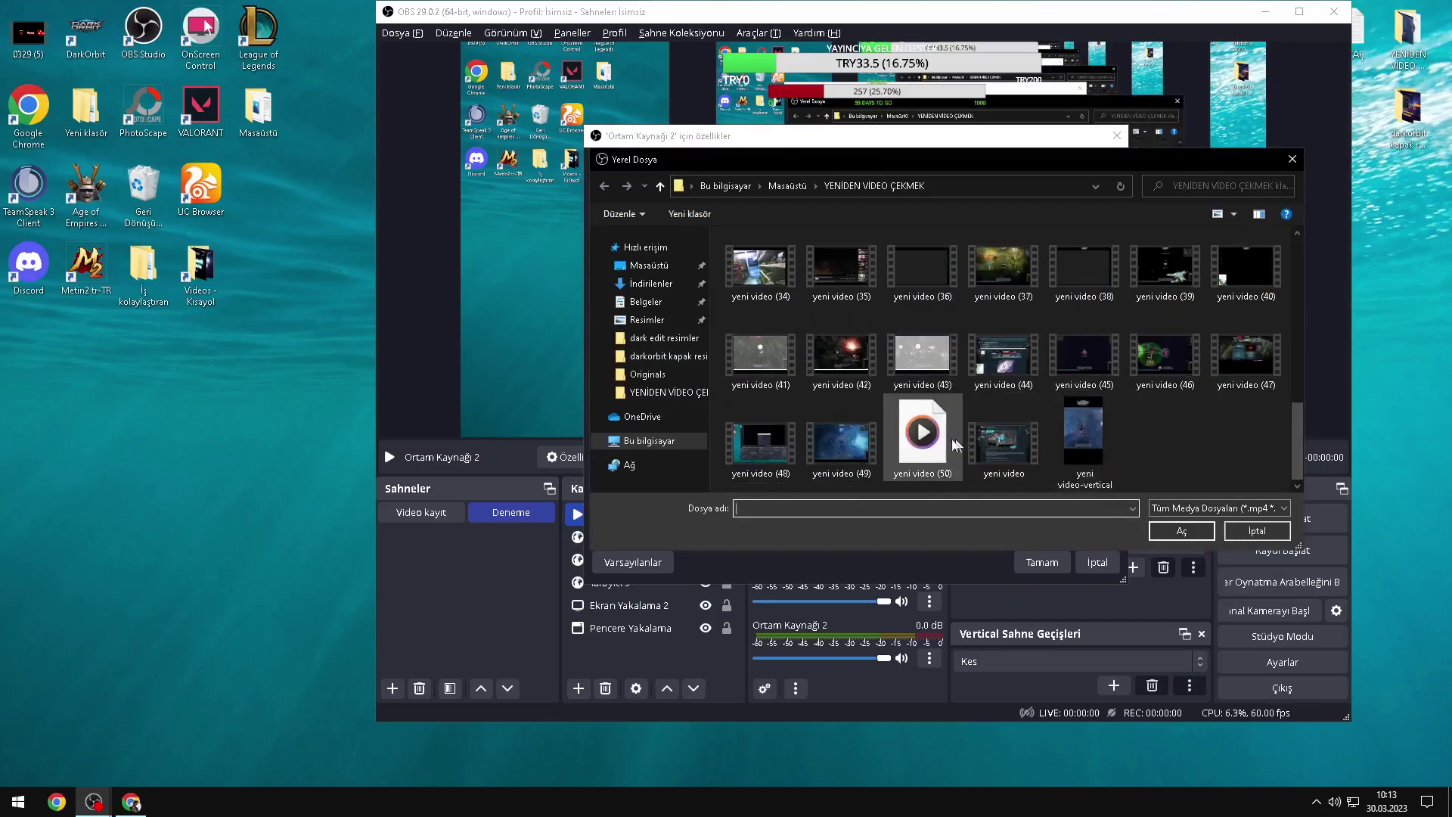
Step: Look through the dark edit resimler, darkorbit kapak resimler and YENİDEN VİDEO ÇEKMEK folders, then cancel without choosing a file
left_click(650, 347)
scroll(1012, 356, "down", 2)
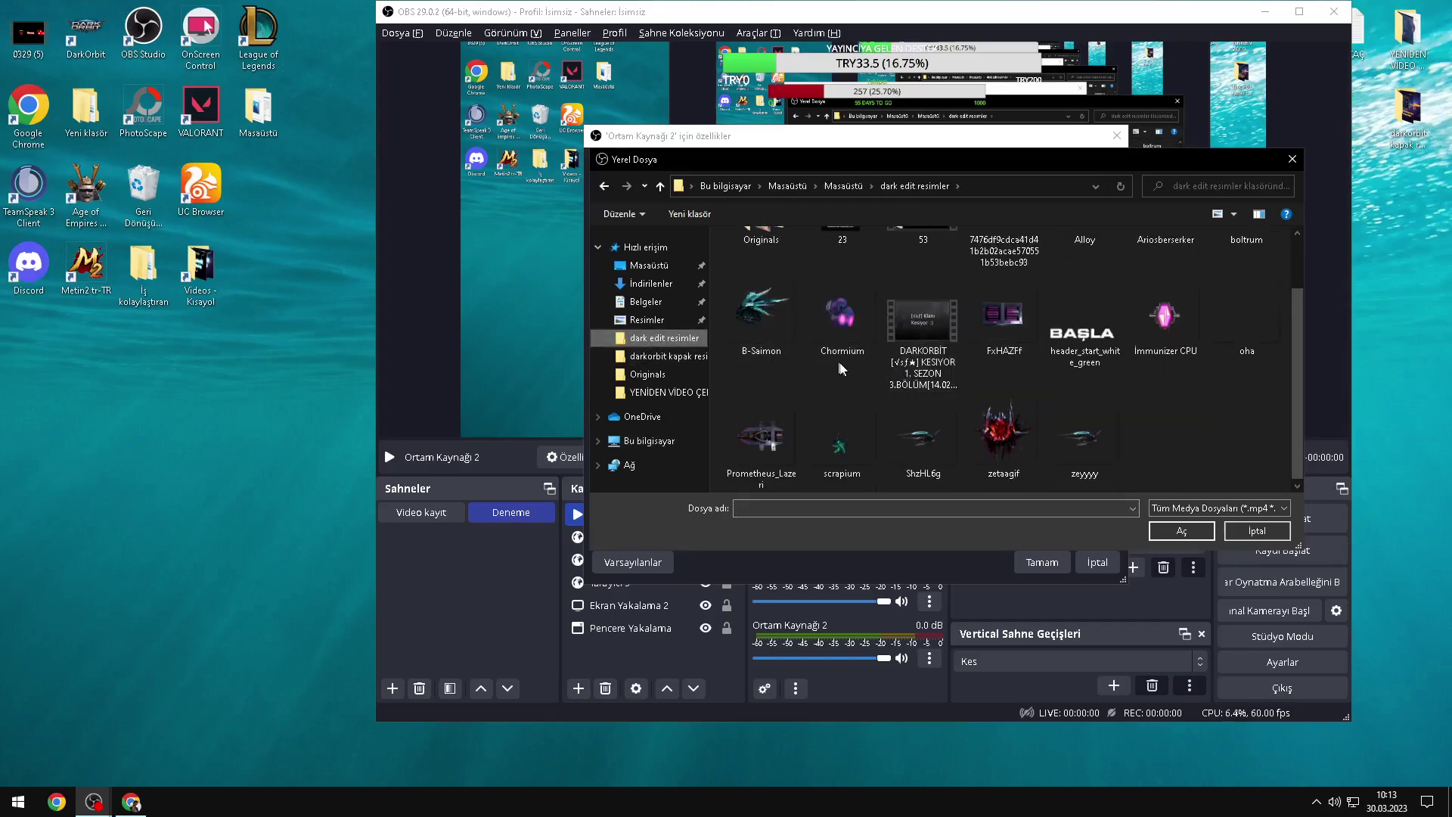
left_click(655, 360)
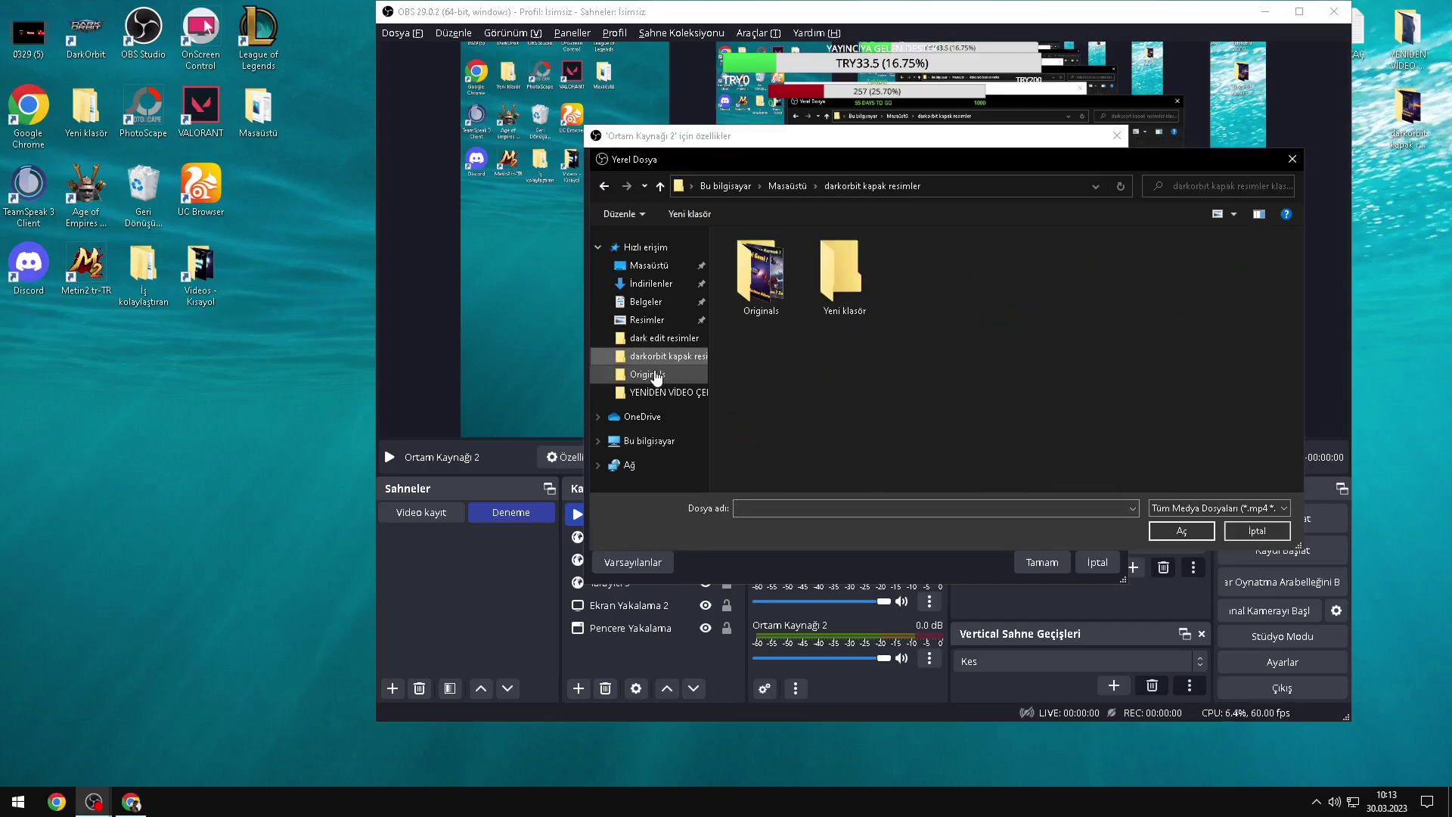
double_click(758, 306)
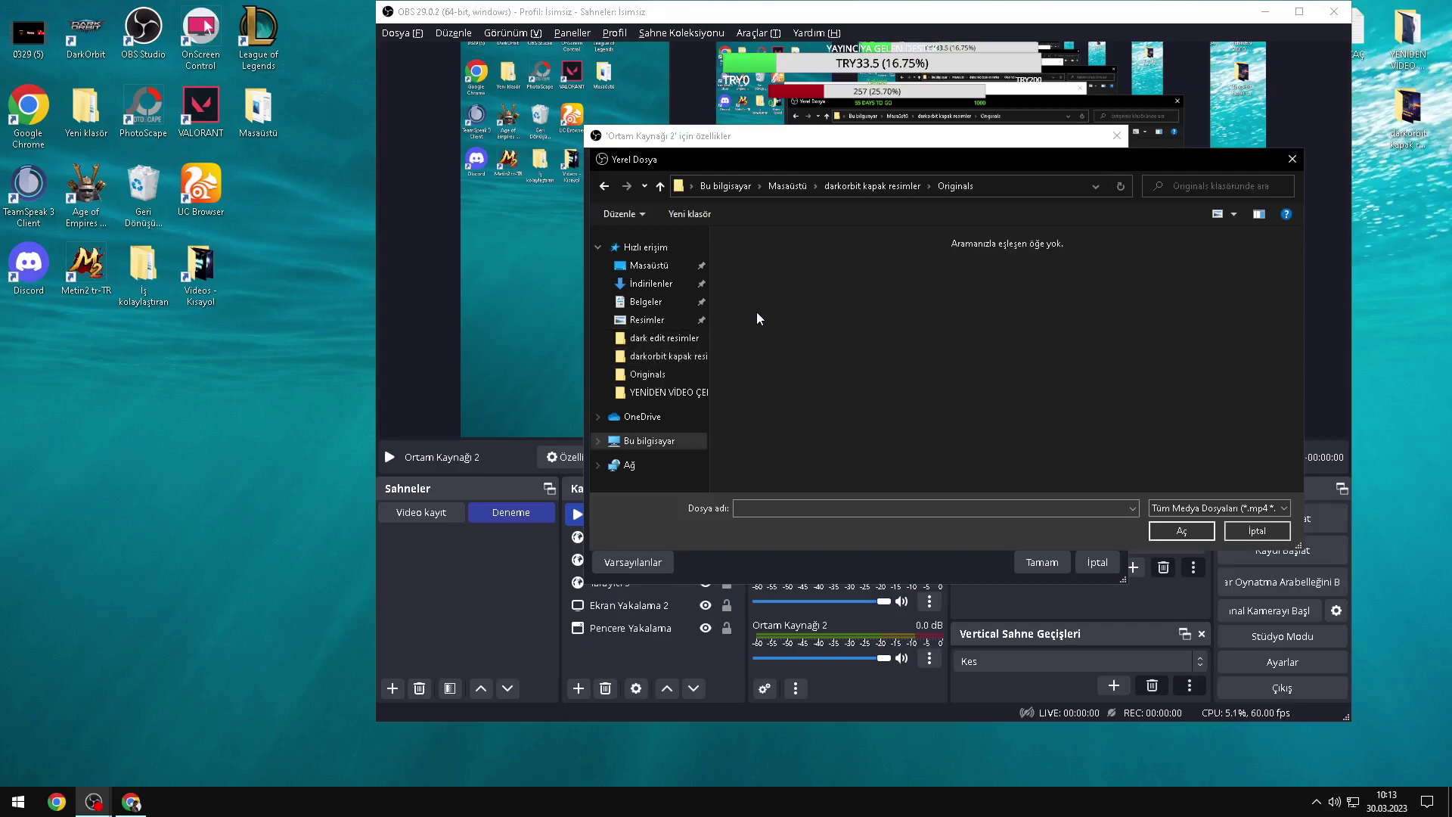
left_click(658, 188)
left_click(664, 392)
left_click(1241, 534)
left_click(422, 512)
Step: Switch to the Video kayıt scene and briefly show, then hide, Ortam Kaynağı 3
left_click(1067, 565)
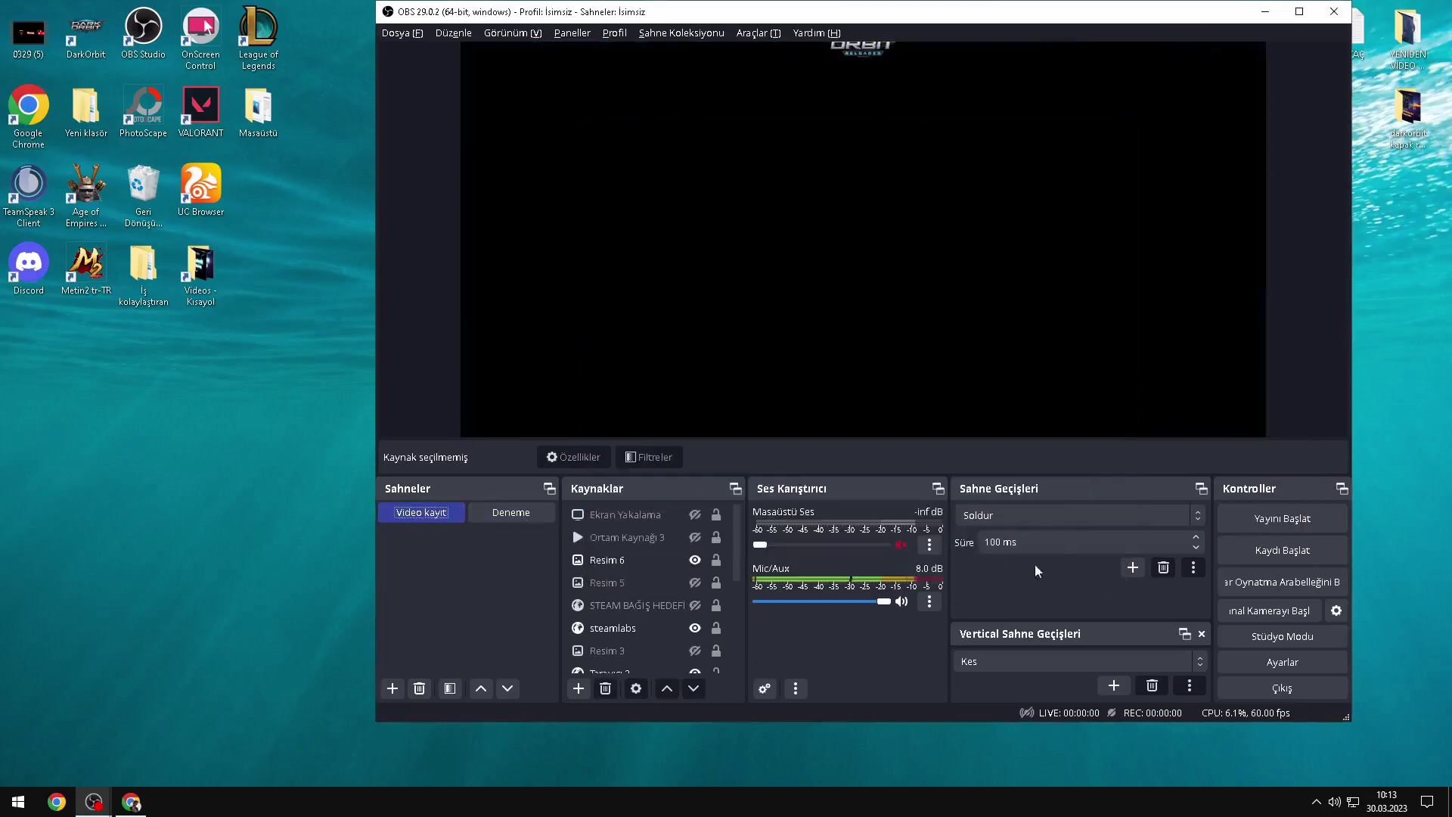
left_click(696, 538)
left_click(696, 538)
left_click(681, 598)
scroll(681, 597, "down", 2)
Step: Show the ABONE OL media, nudge it slightly up, then return to the Deneme scene
left_click(687, 622)
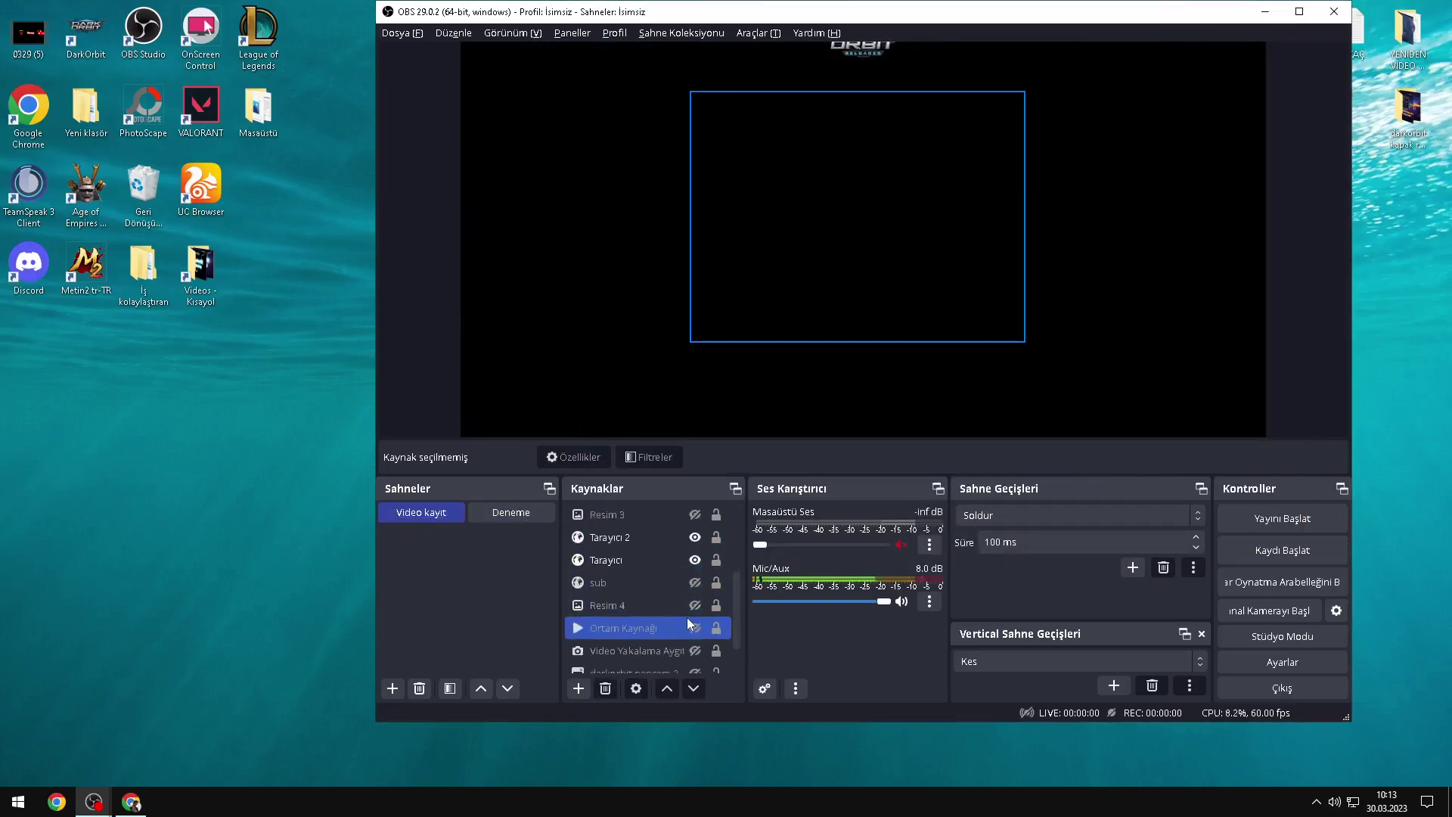
left_click(695, 628)
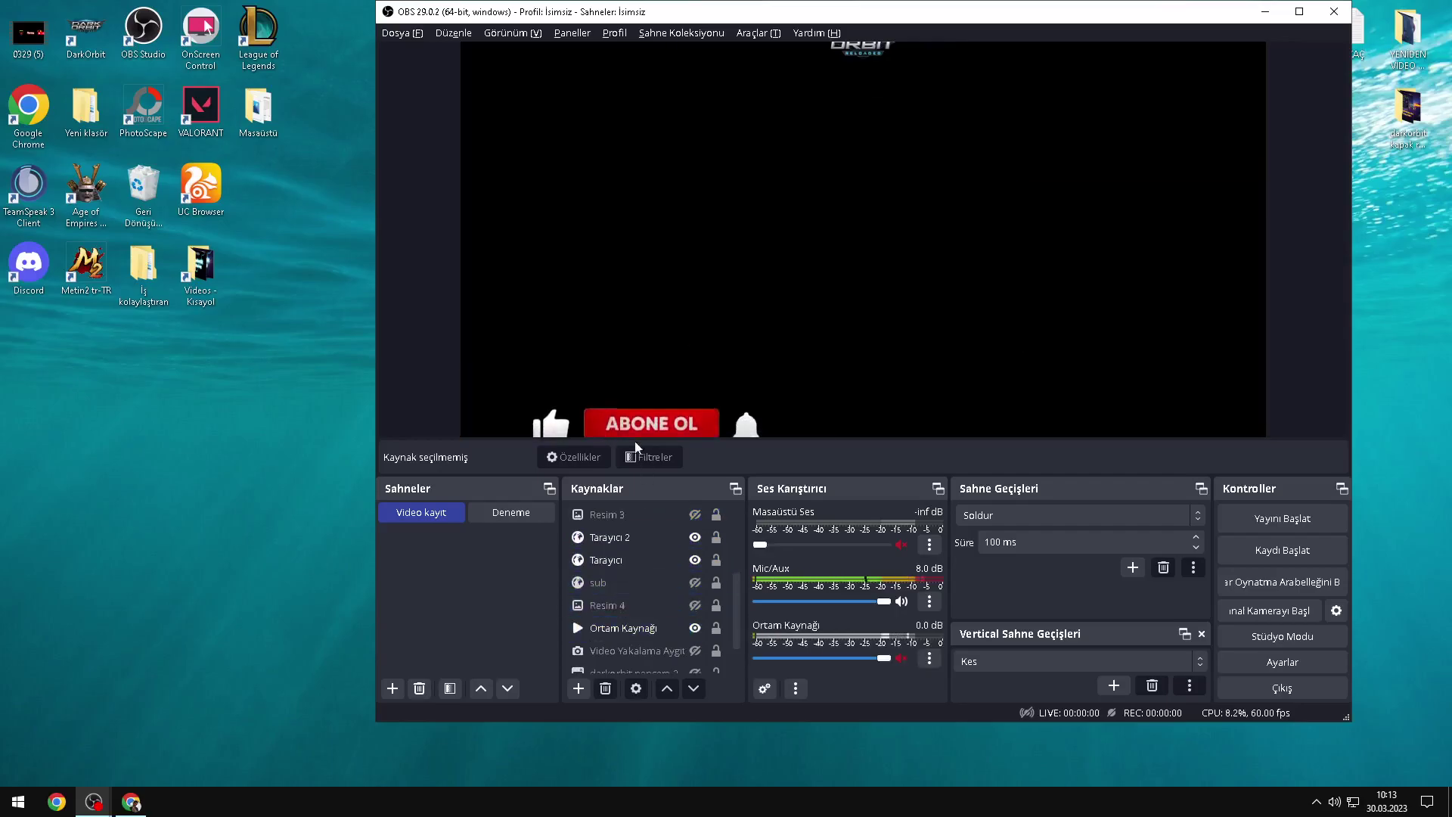
left_click_drag(664, 410, 671, 384)
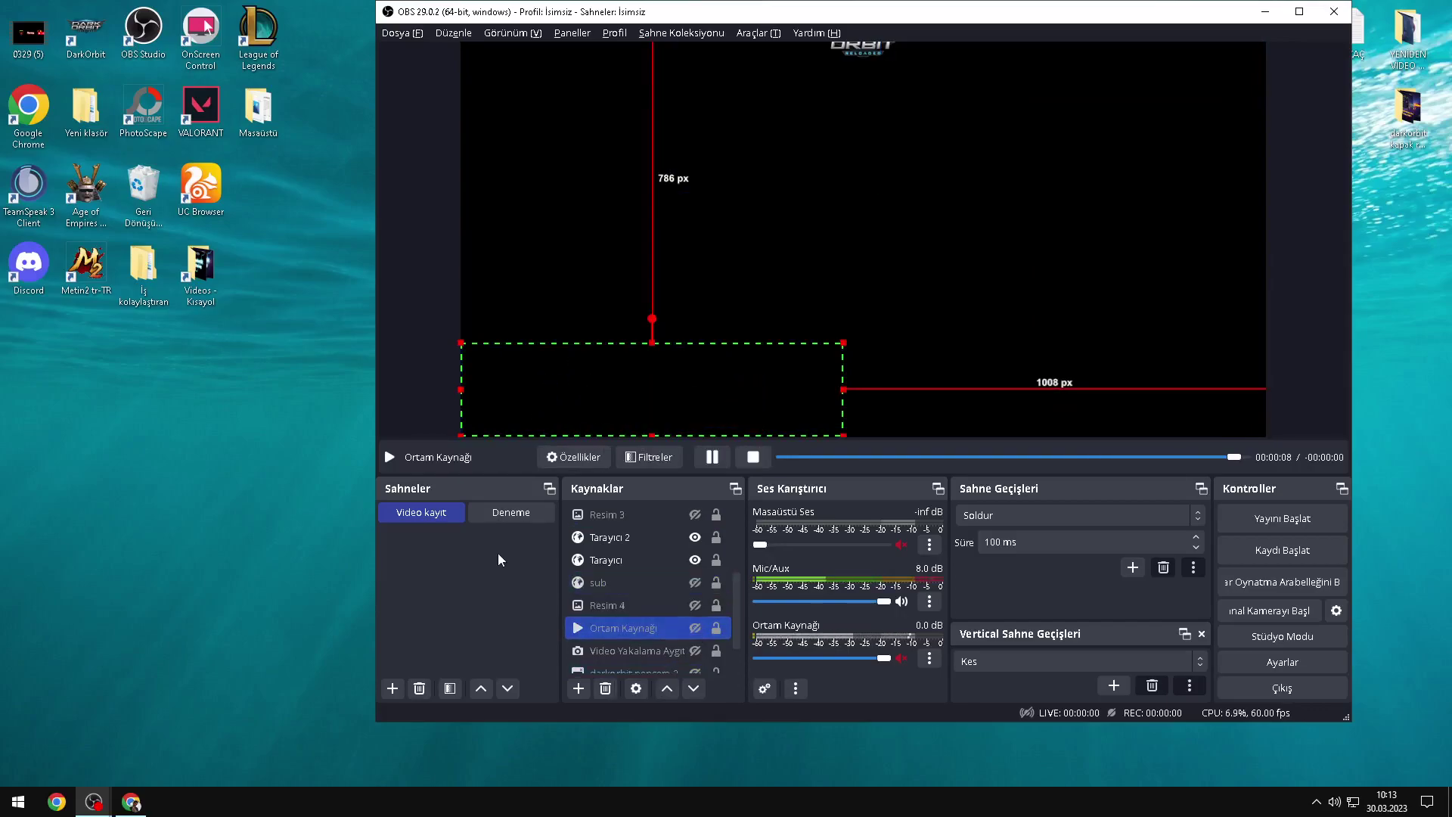
left_click(514, 515)
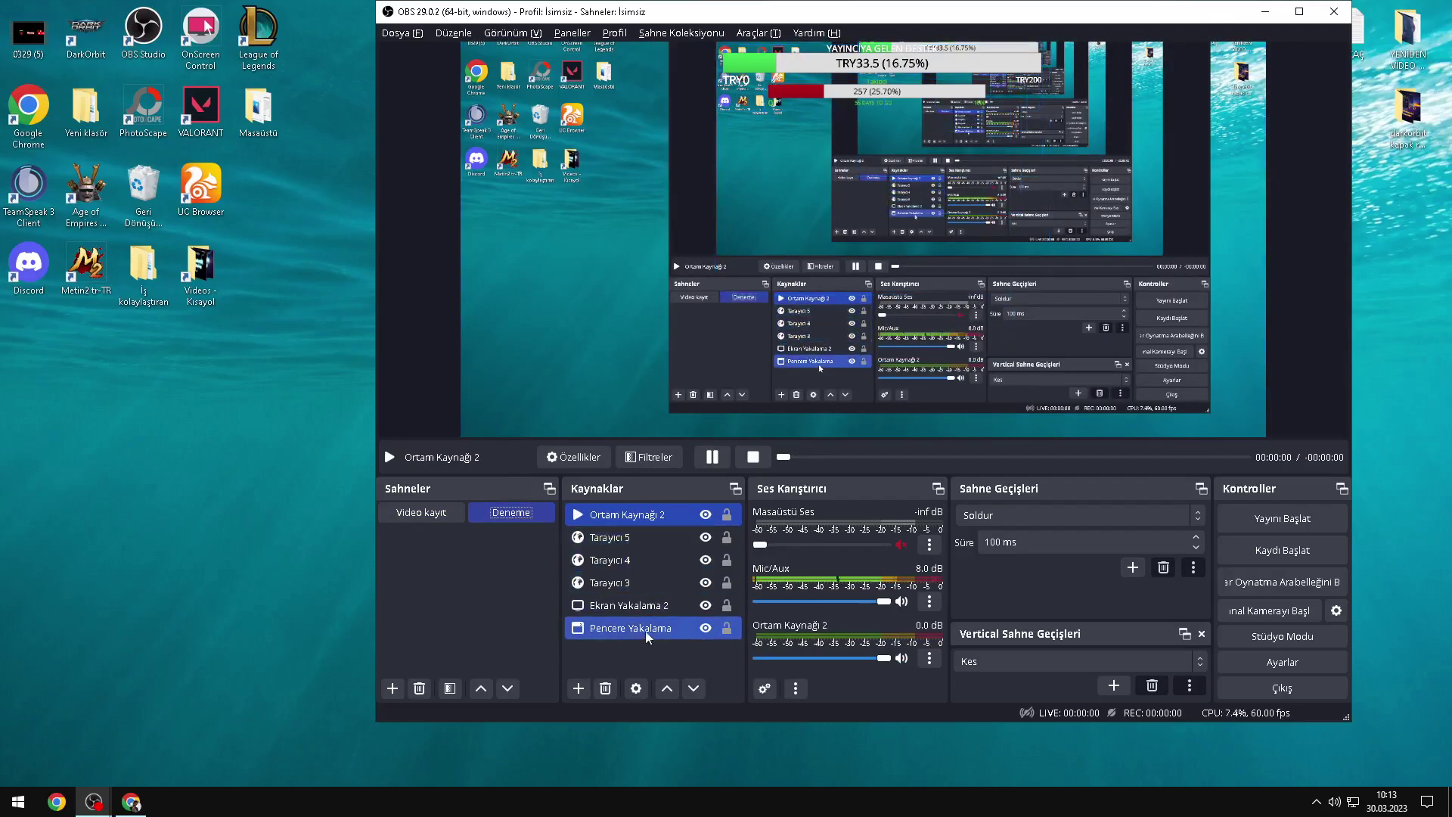
Step: Add a Metin (GDI+) text source reading 'Mereog takip edin !'
right_click(619, 652)
mouse_move(636, 666)
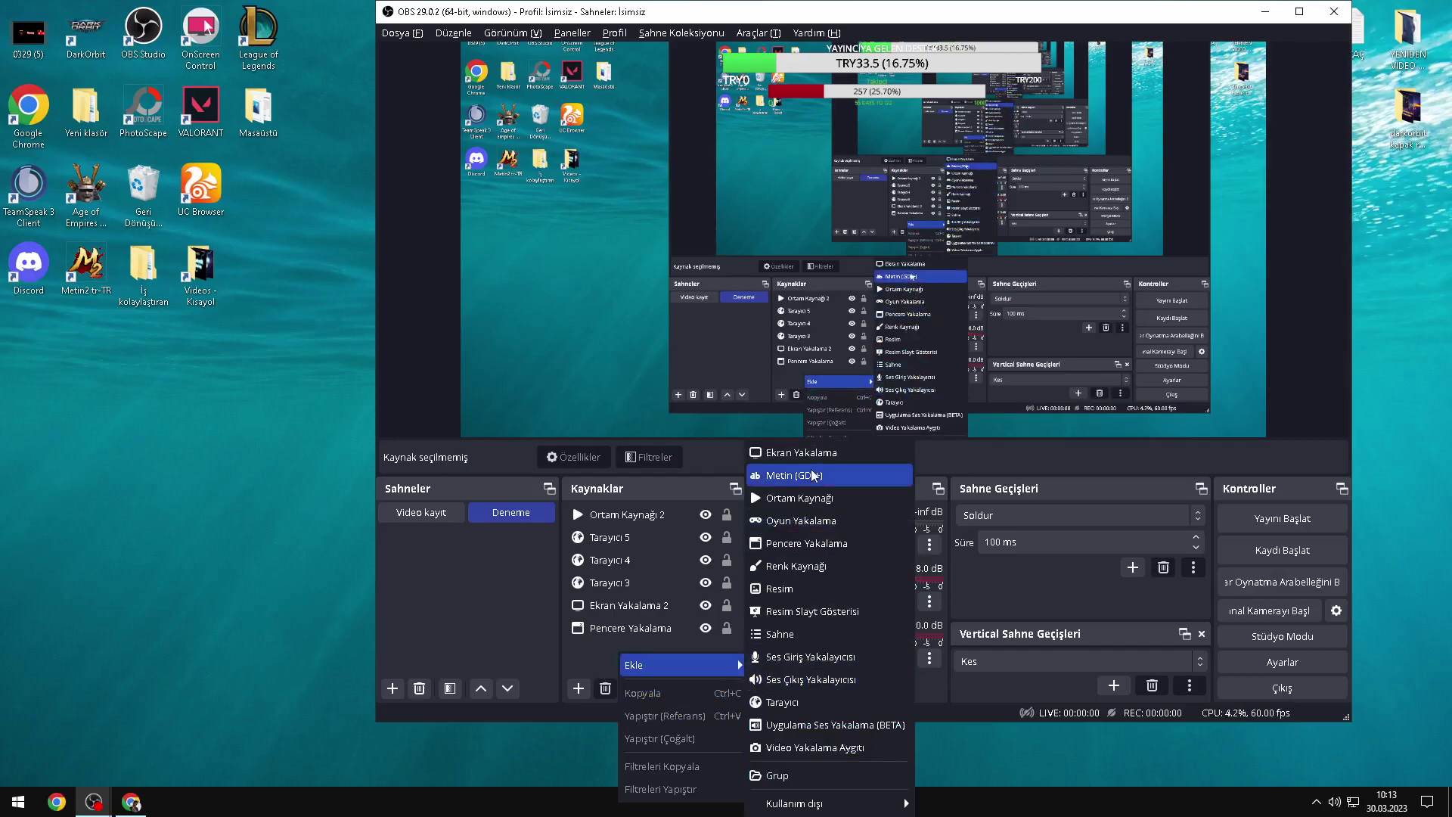
left_click(813, 476)
left_click(901, 461)
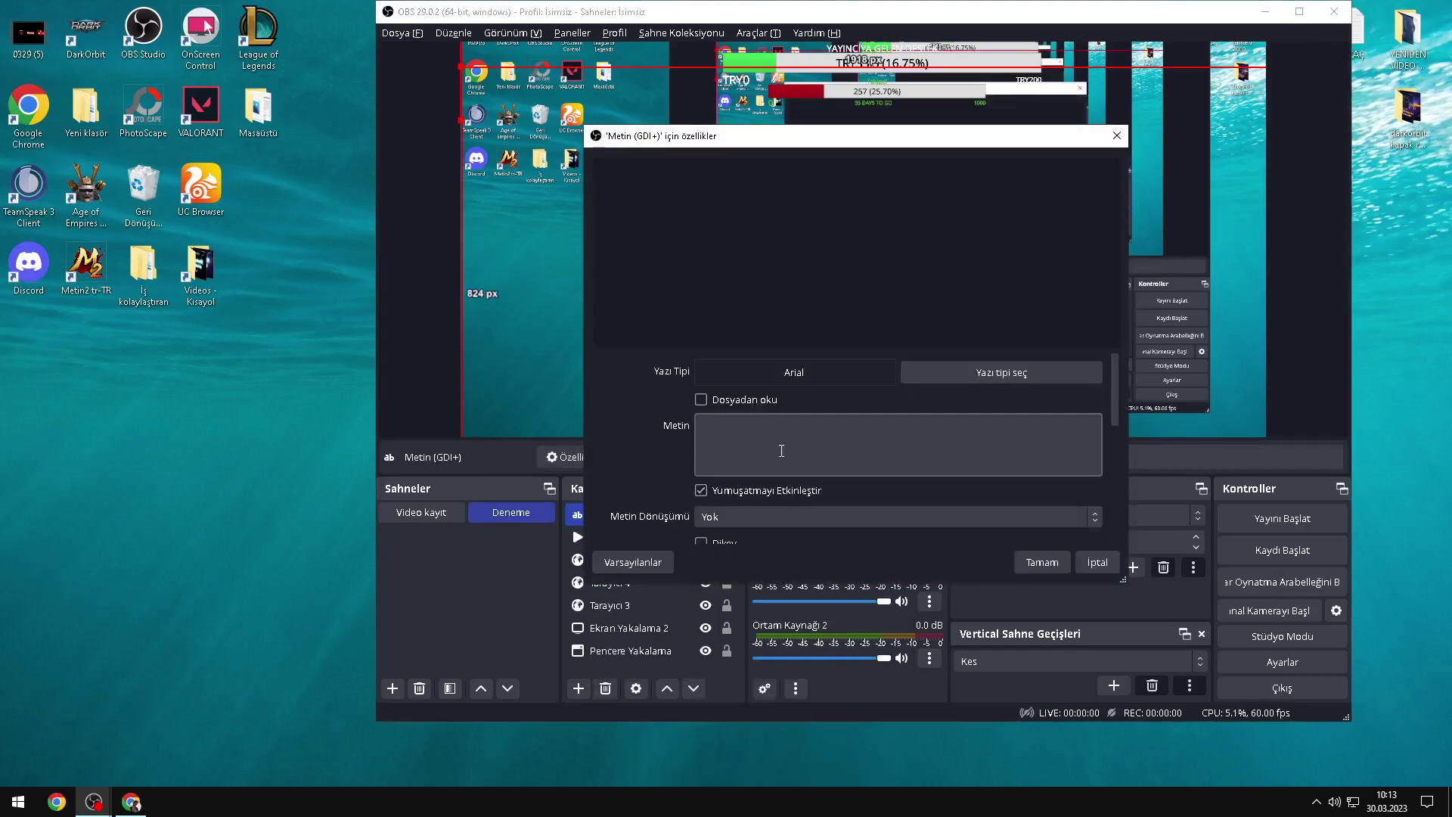
left_click(783, 450)
type("Mereo")
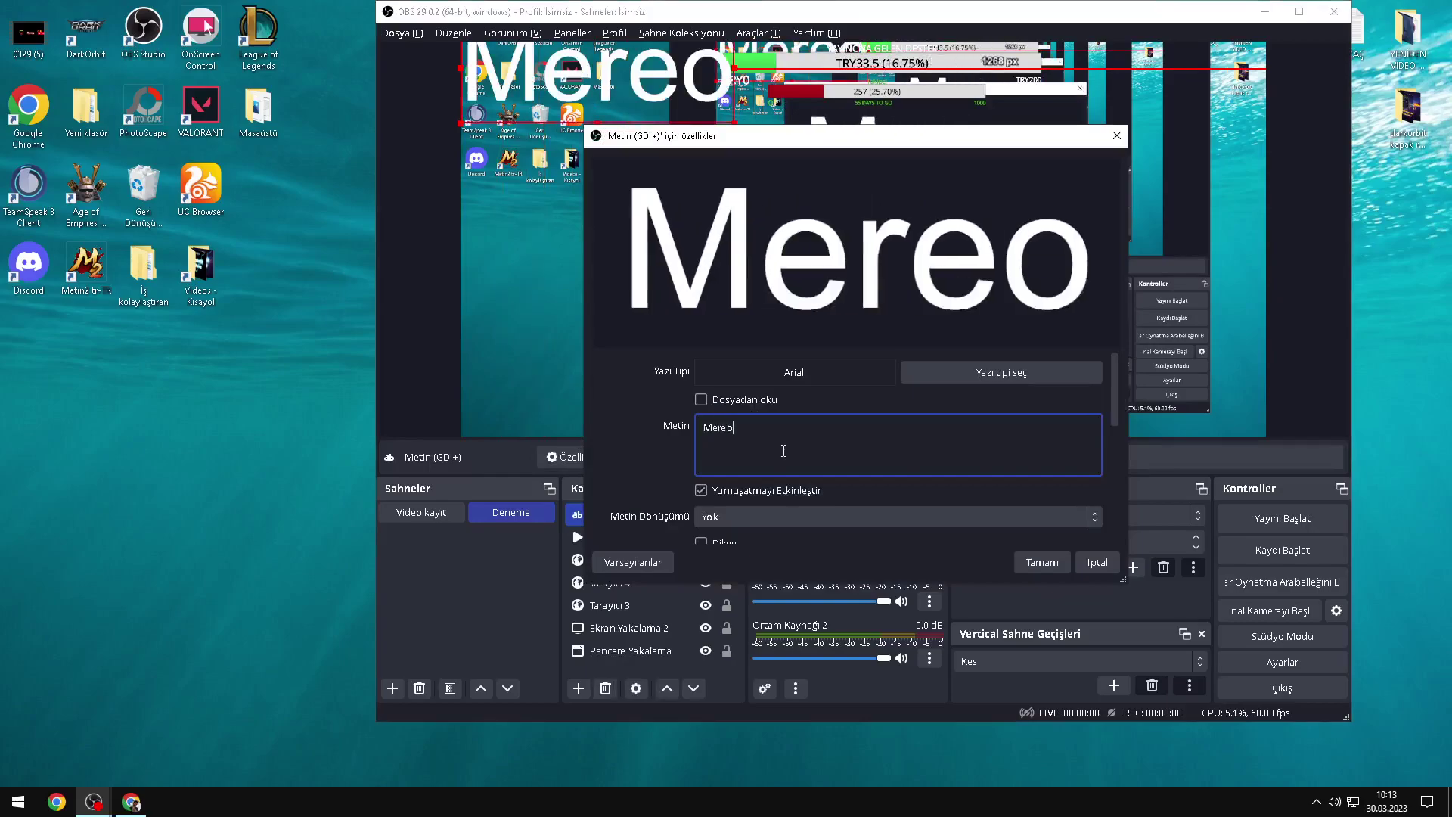
type("g takip edin !")
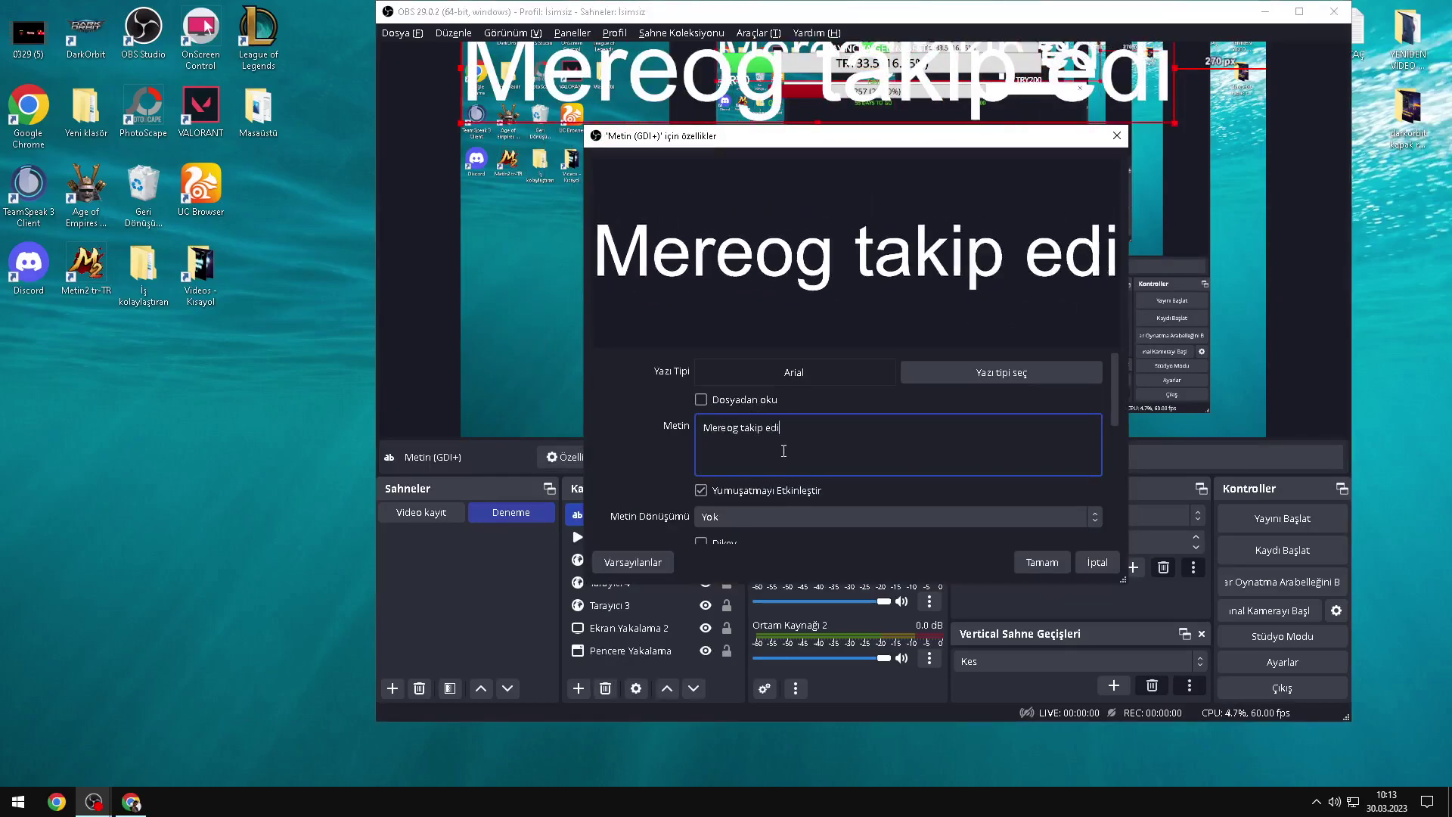
left_click(1040, 563)
Step: Shrink the text and place it at the lower left of the preview
left_click_drag(460, 82, 968, 253)
left_click_drag(1078, 279, 626, 382)
left_click(605, 514)
Step: Give the text a Kaydır filter with horizontal speed -168 and vertical 0, then drag it to the bottom-left edge
right_click(606, 515)
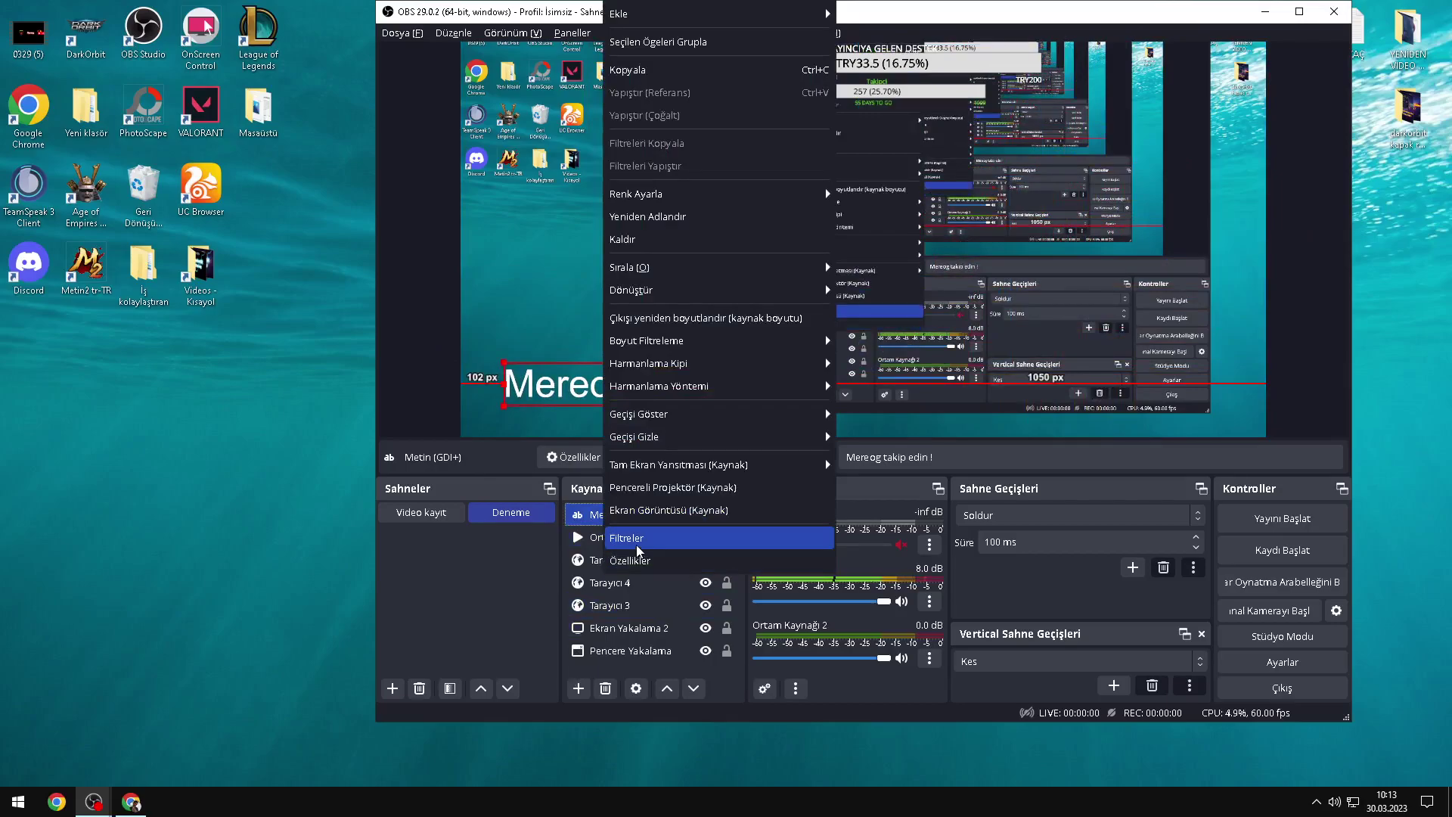
left_click(635, 539)
mouse_move(732, 241)
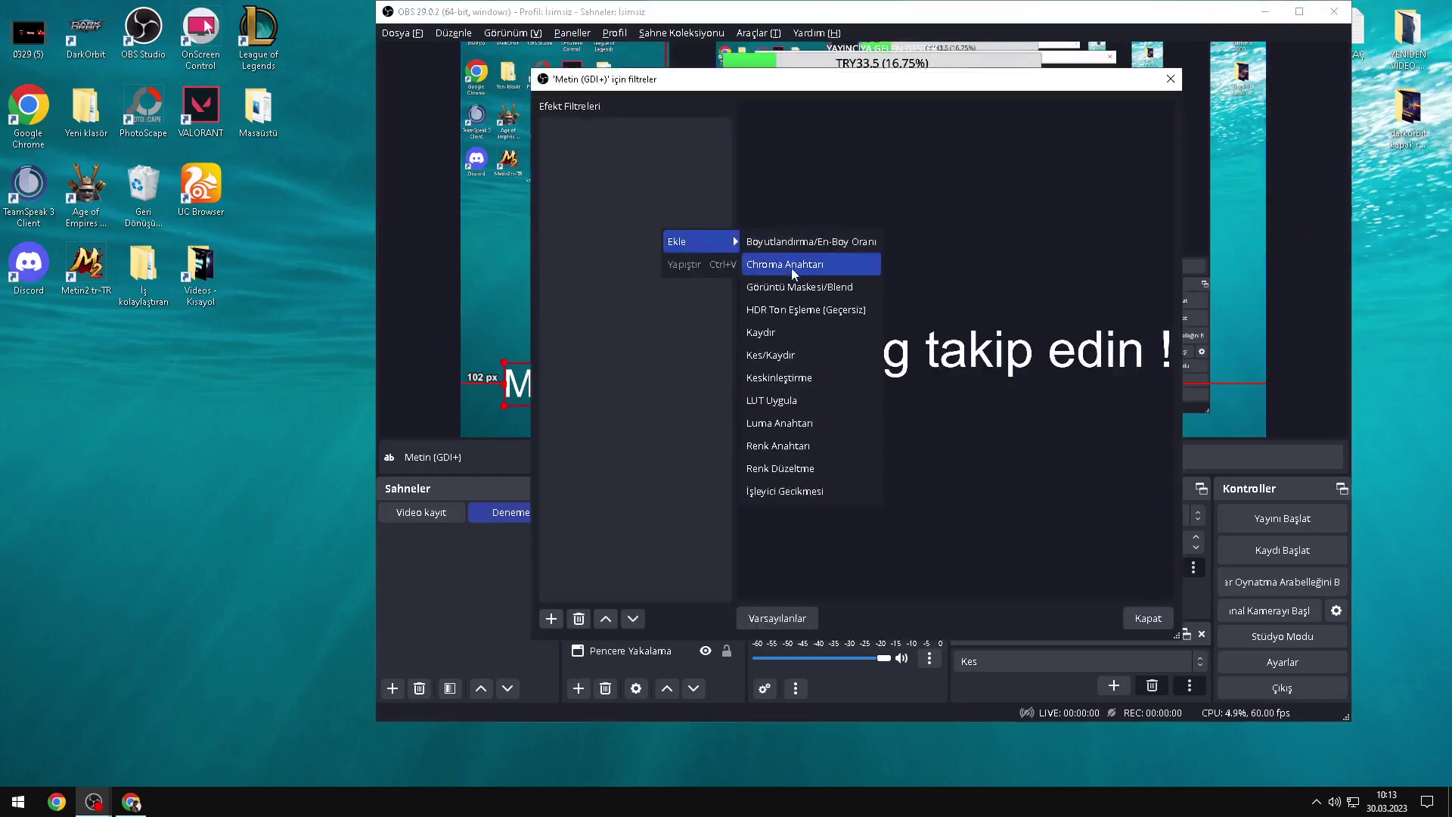
left_click(790, 332)
left_click(822, 380)
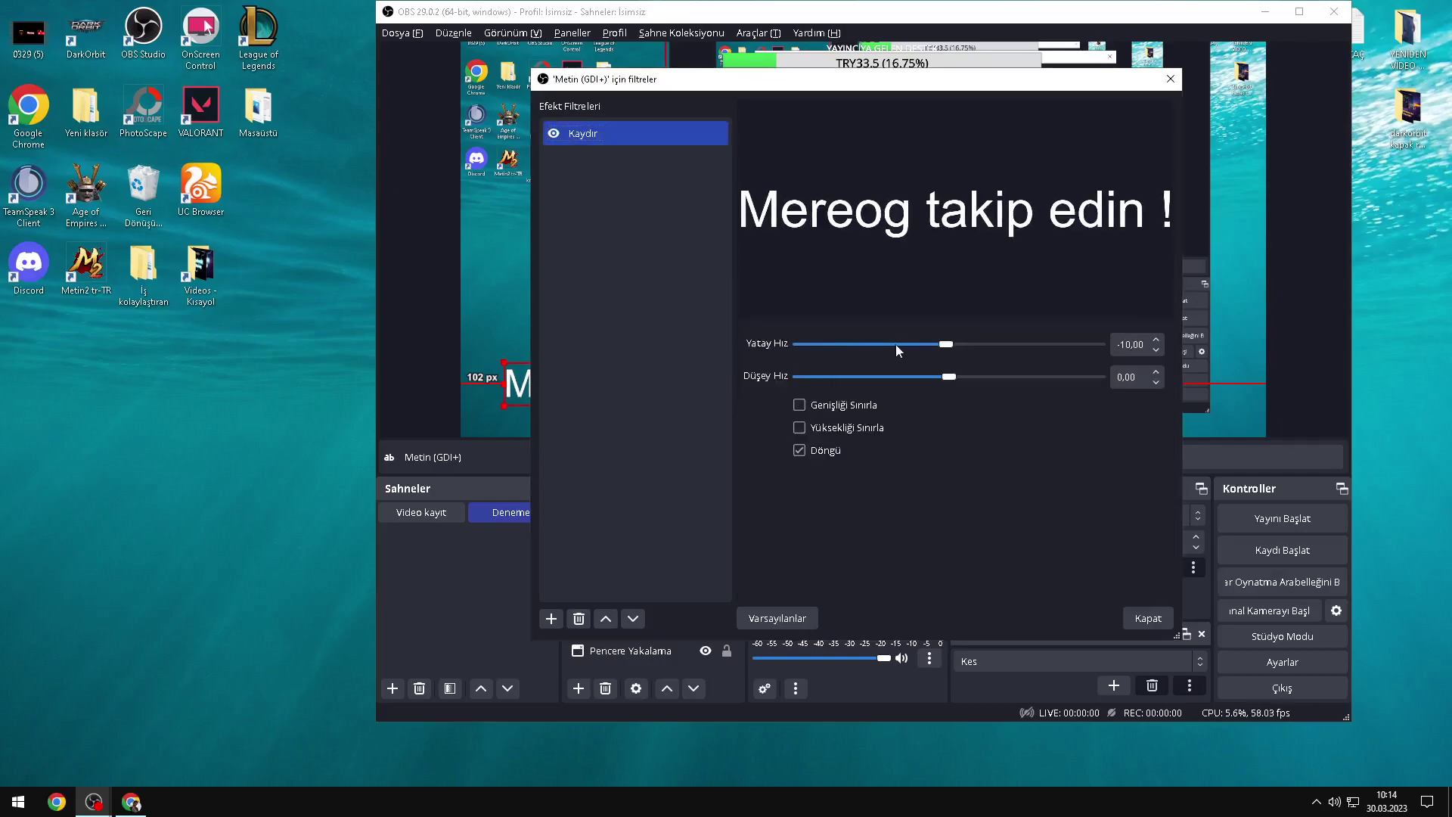
left_click_drag(942, 345, 935, 380)
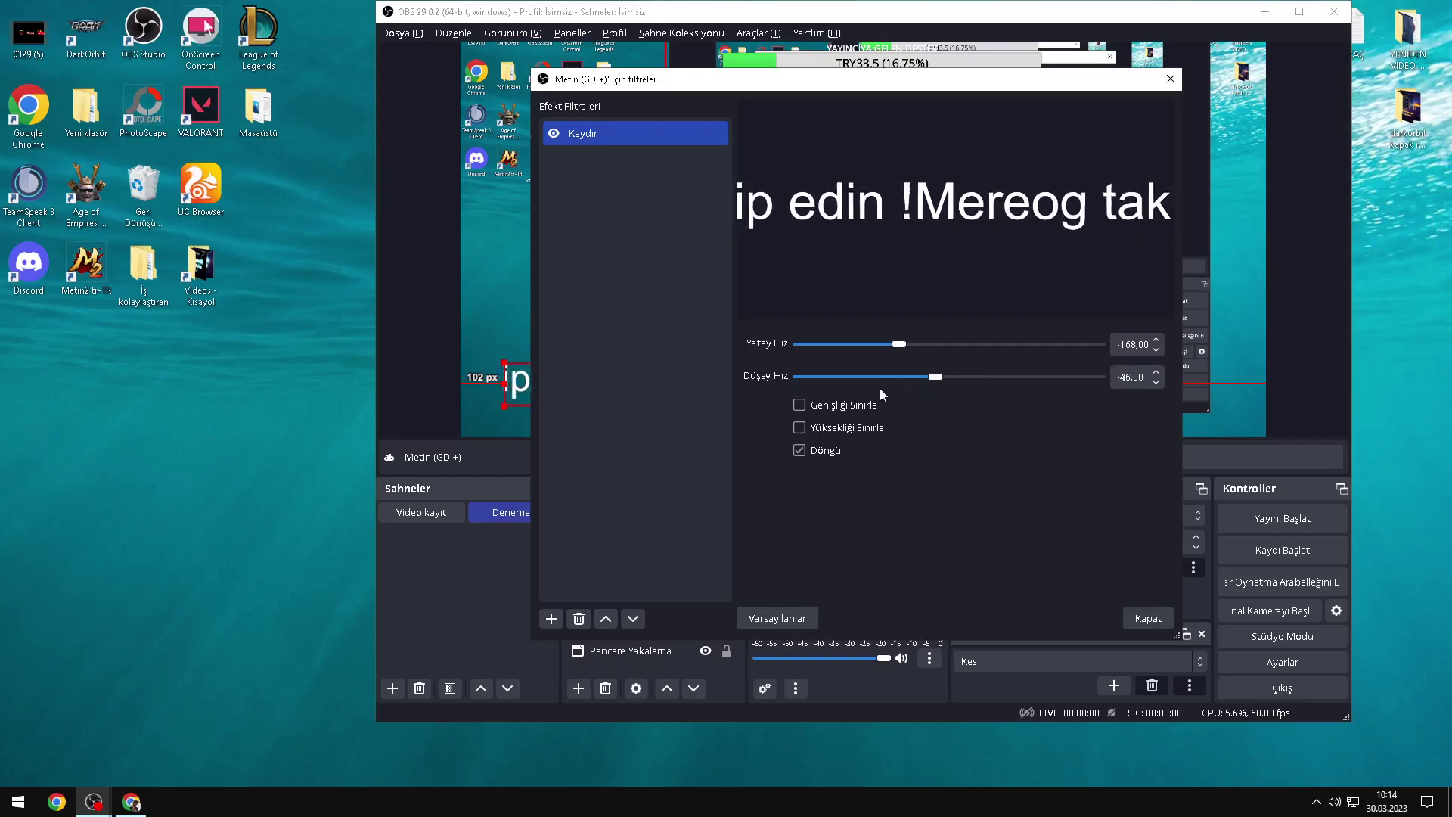
double_click(1128, 378)
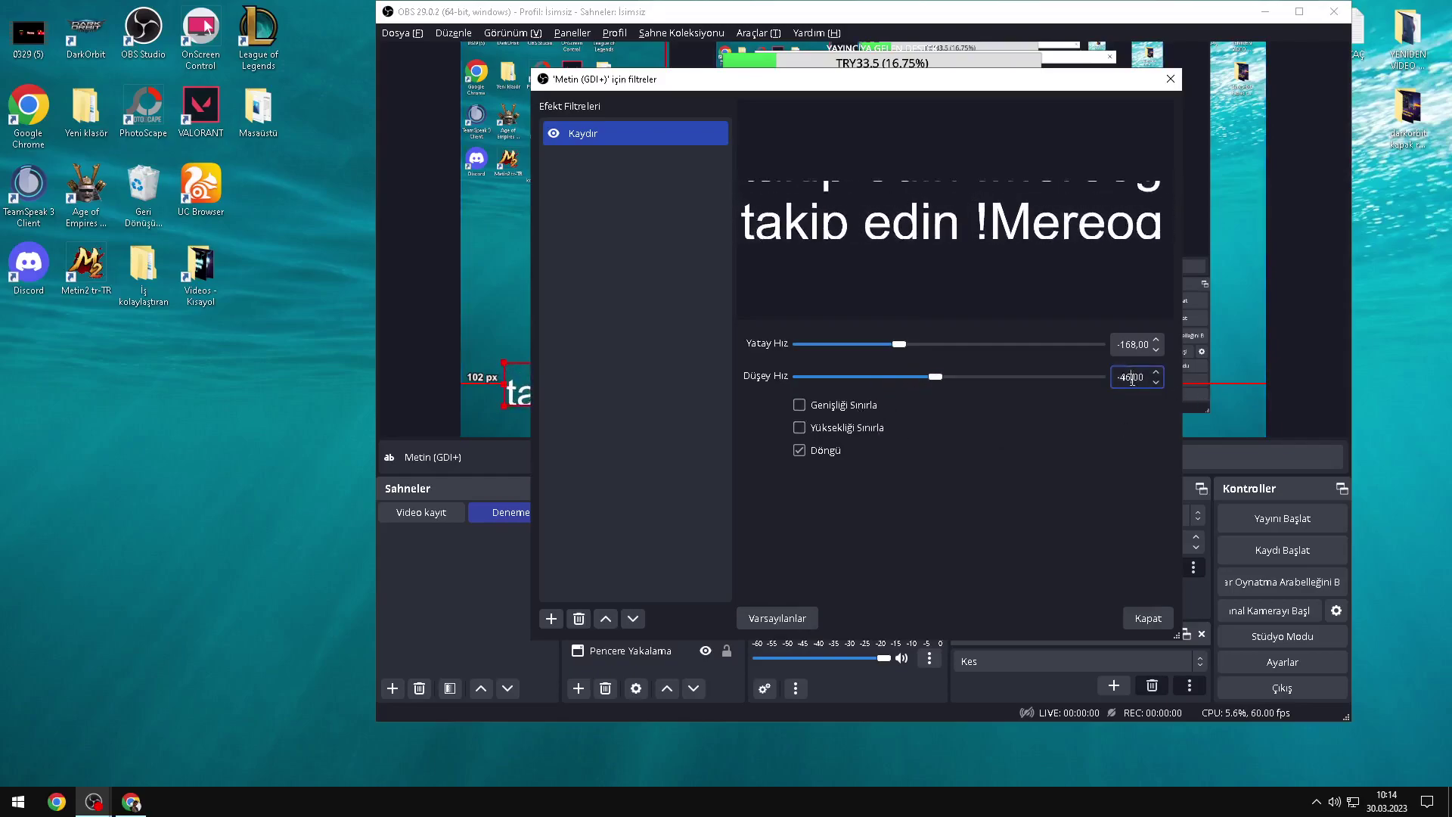
key("Escape")
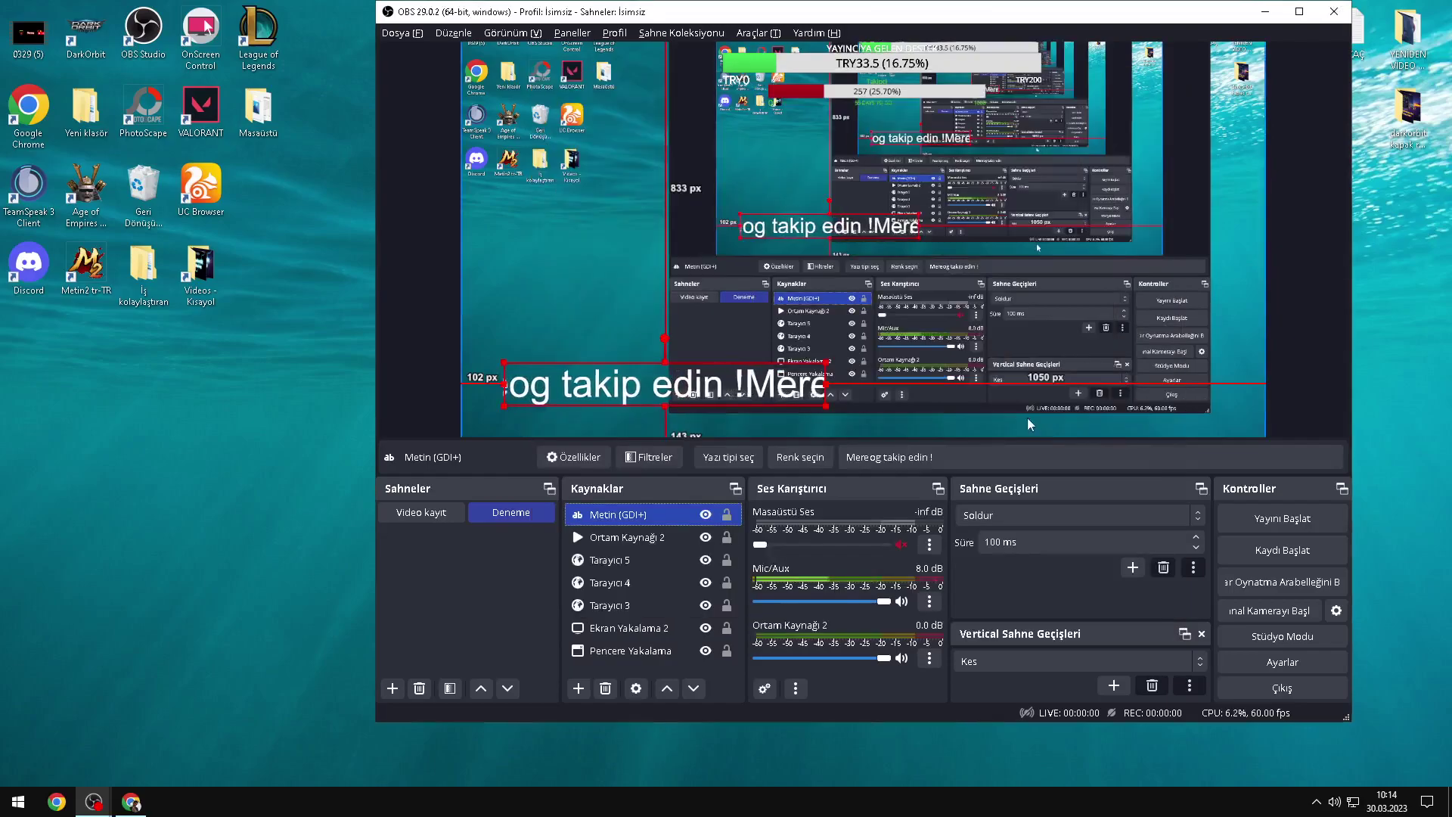
left_click_drag(677, 395, 653, 427)
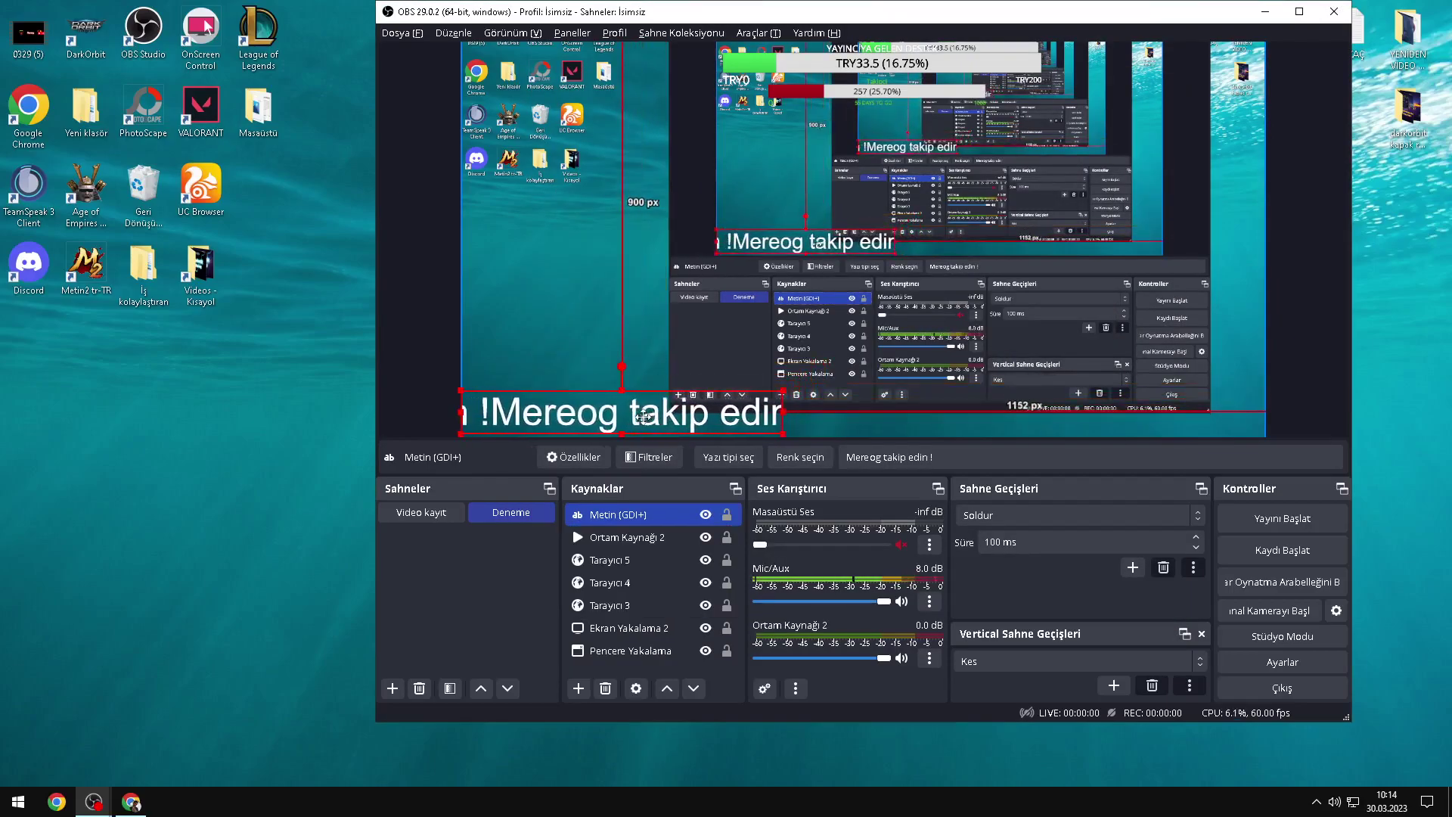
Step: Add a Renk Anahtarı colour key filter to the scrolling text
right_click(603, 516)
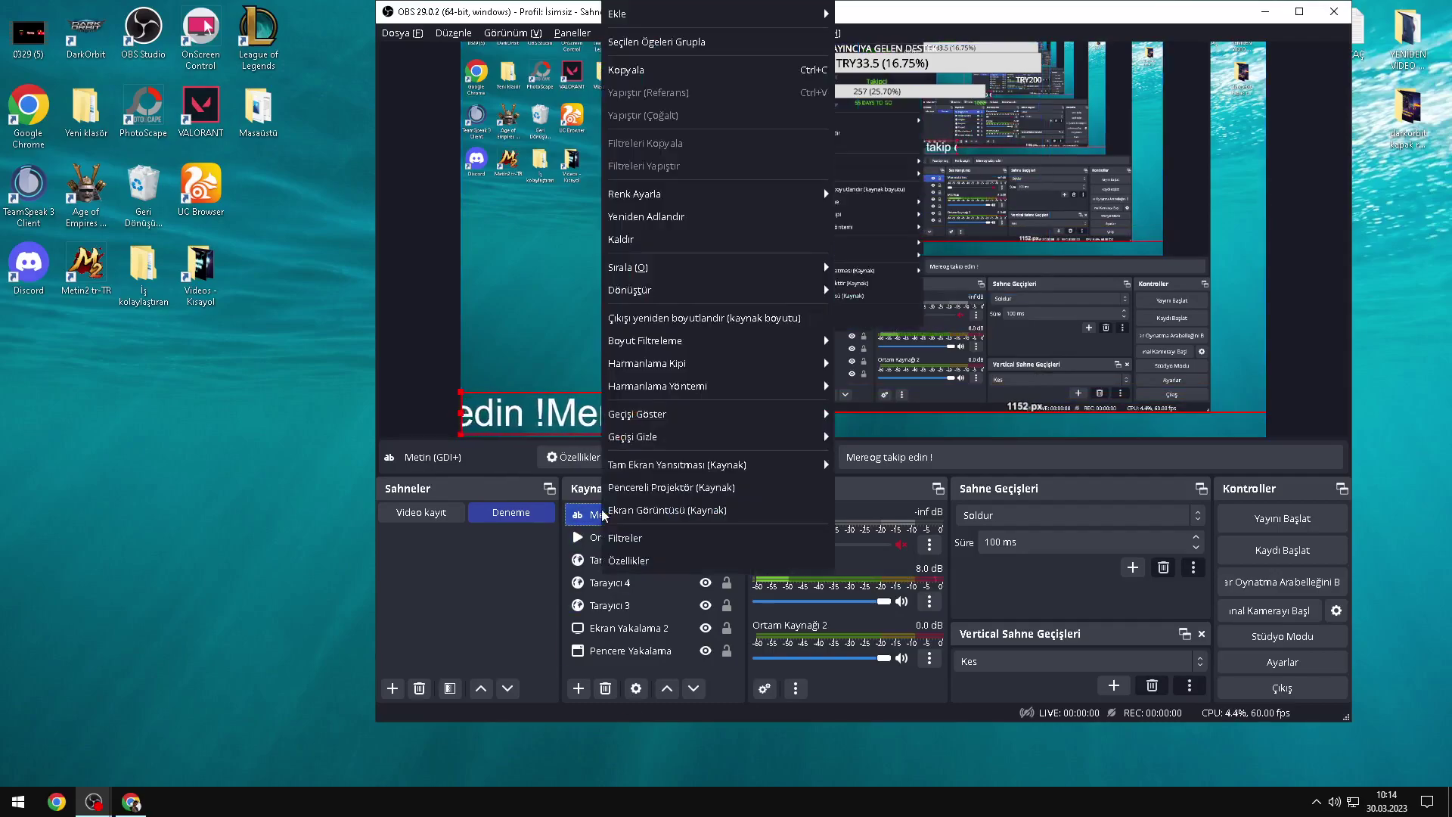
left_click(669, 543)
right_click(615, 245)
mouse_move(646, 256)
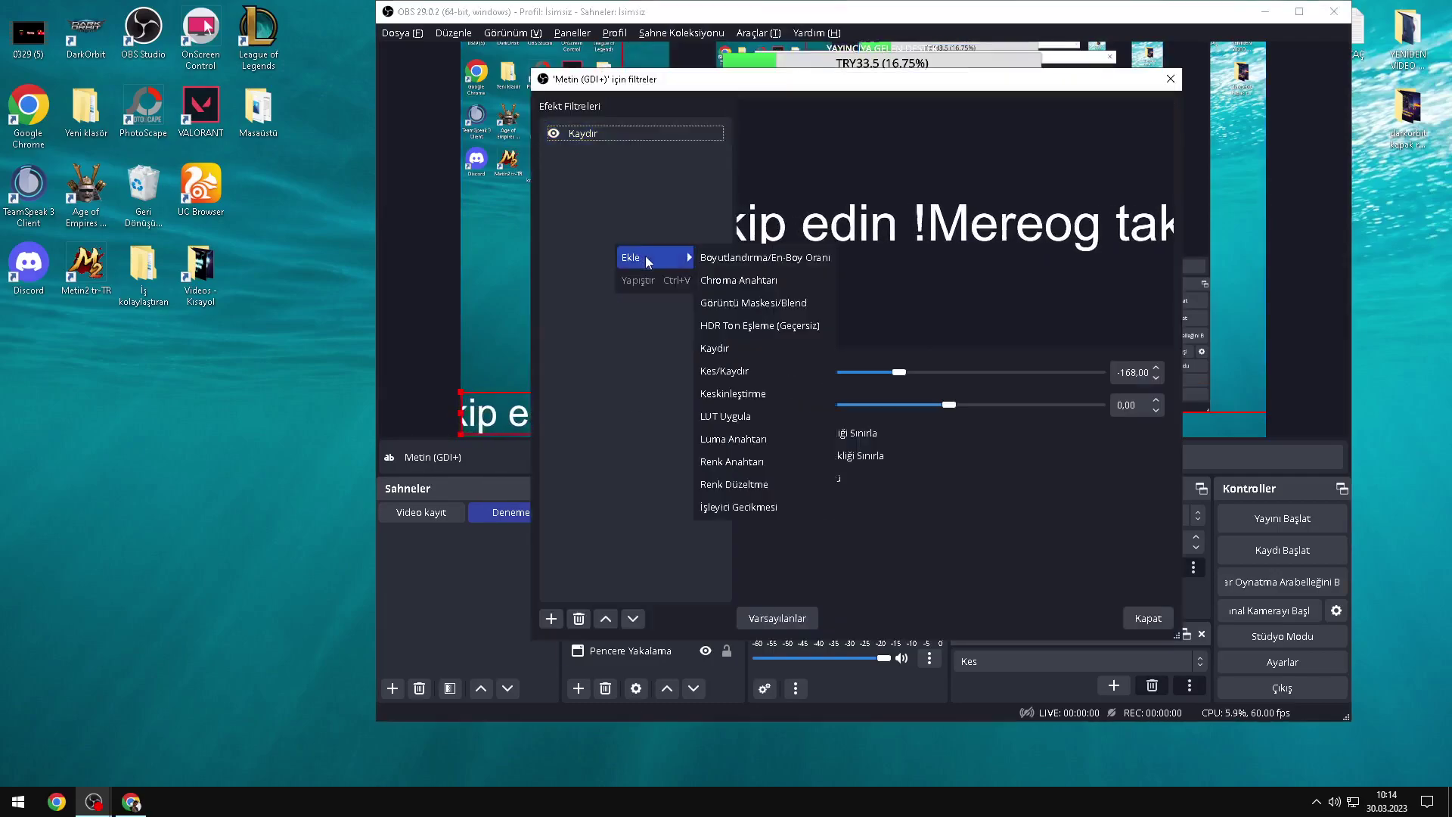
left_click(749, 462)
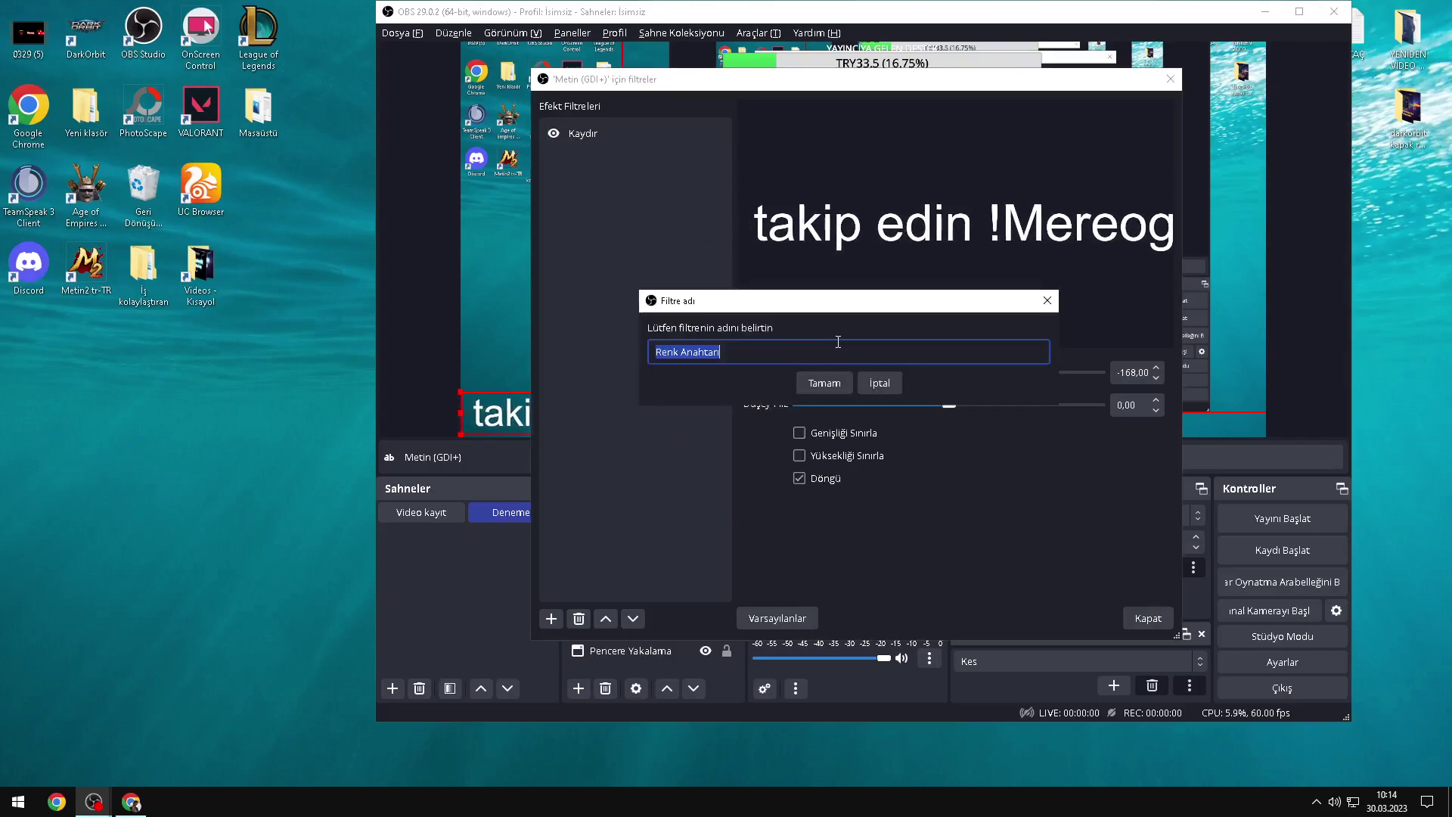
left_click(827, 378)
Step: Set the colour key to red, similarity 637, smoothness 404 and opacity about 0.27
left_click(879, 405)
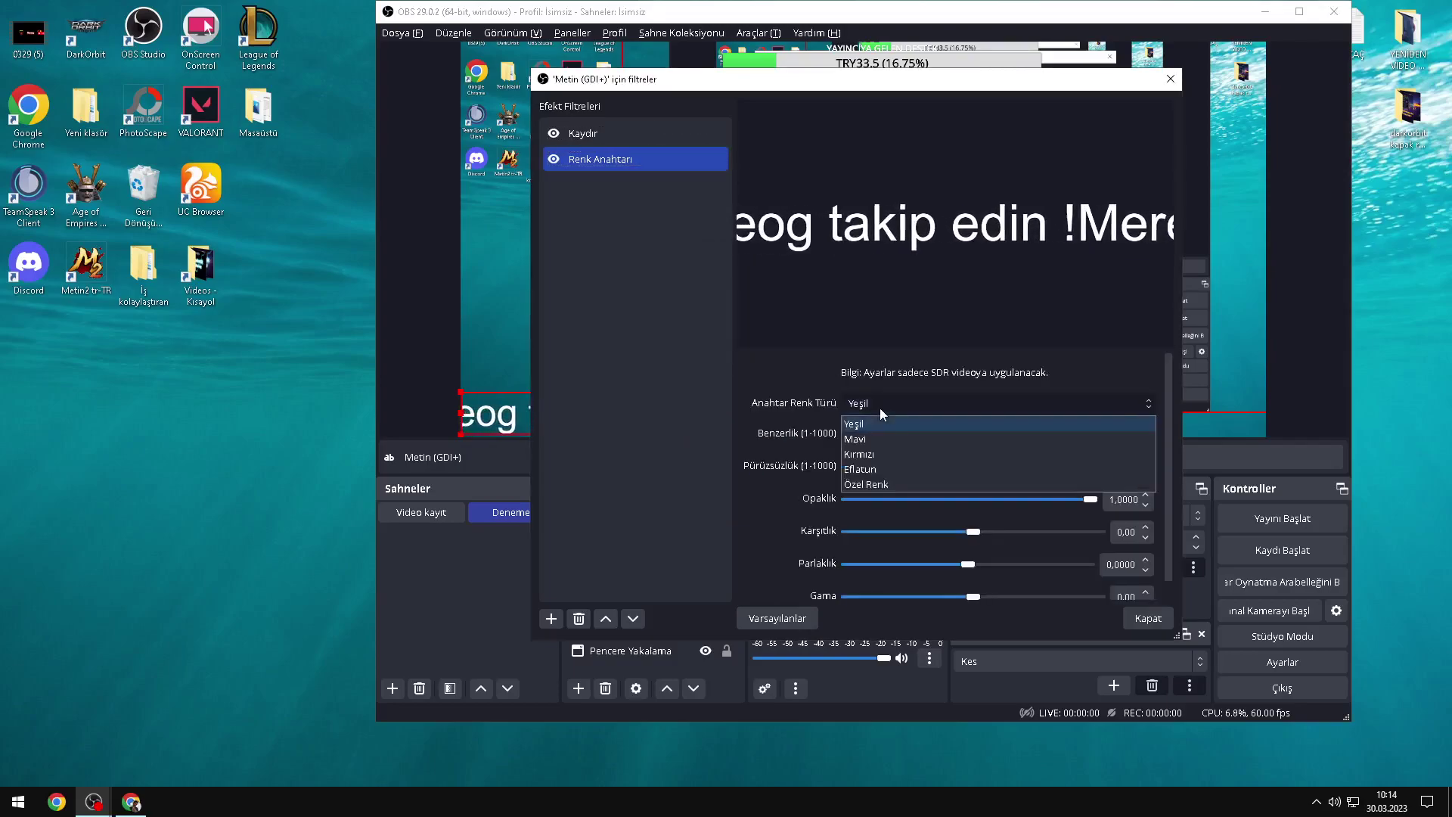
left_click(882, 440)
left_click(877, 405)
left_click(872, 454)
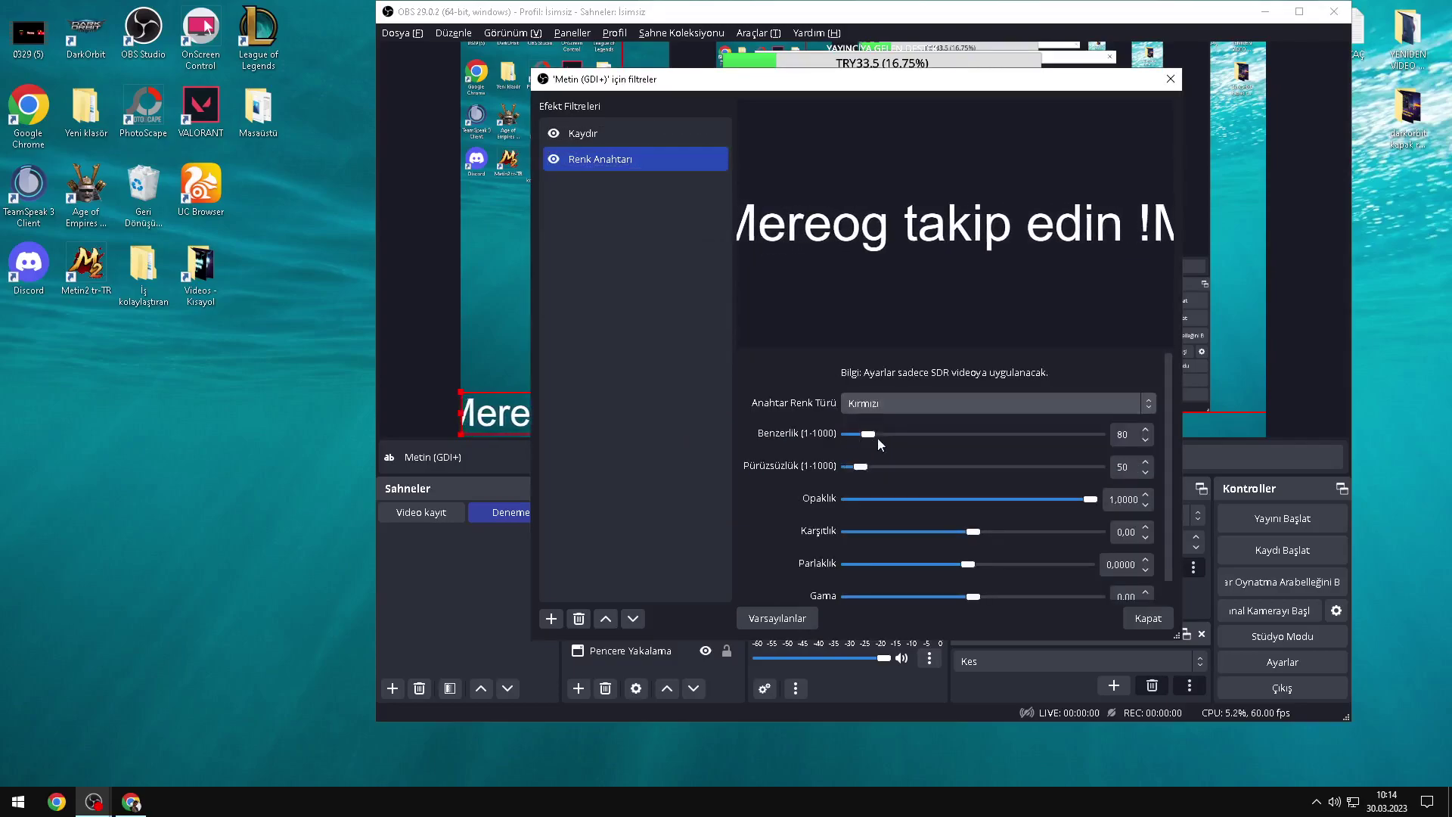
left_click_drag(880, 433, 1006, 433)
left_click_drag(860, 467, 949, 467)
left_click_drag(1082, 499, 933, 498)
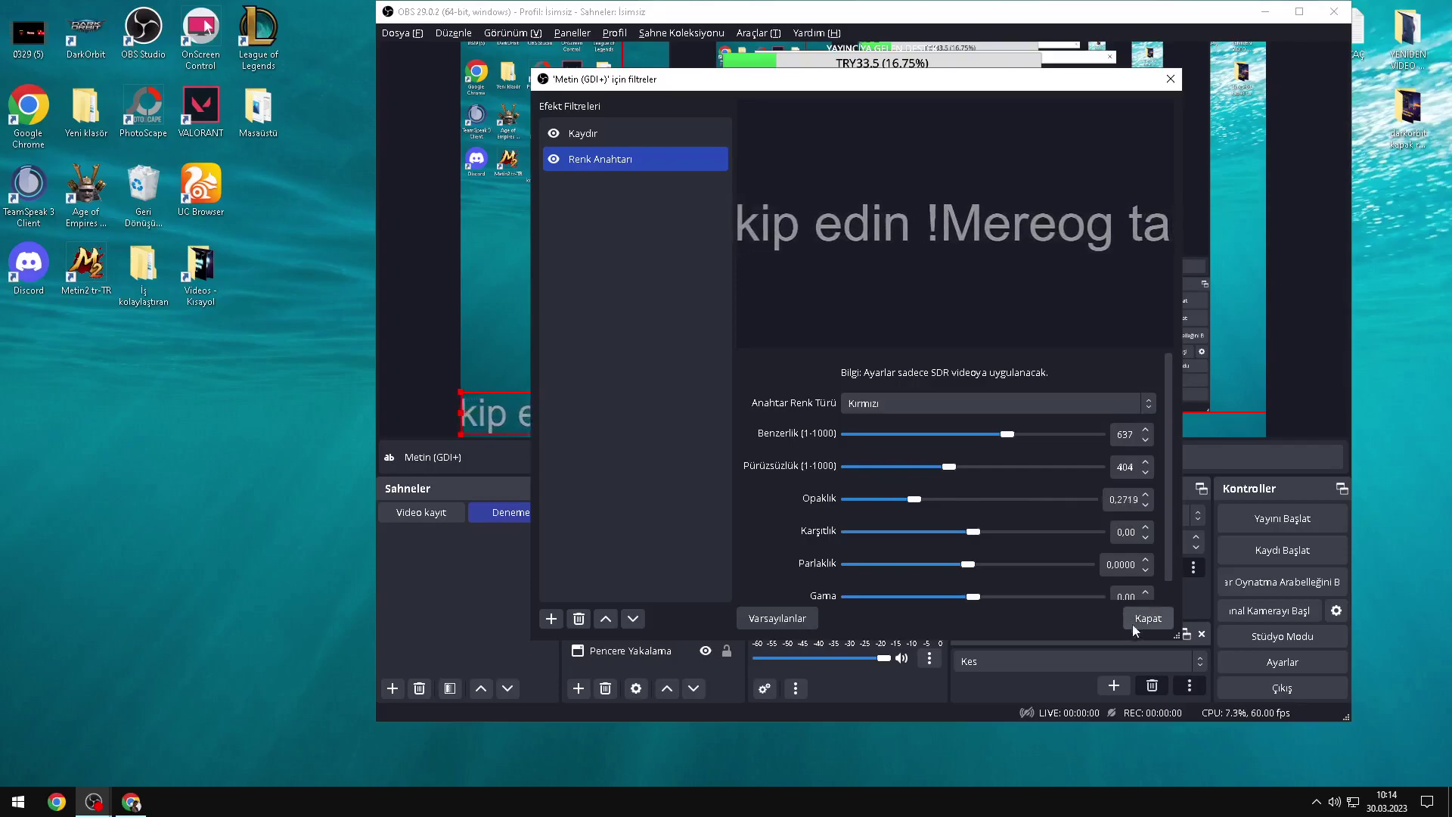
left_click(1130, 622)
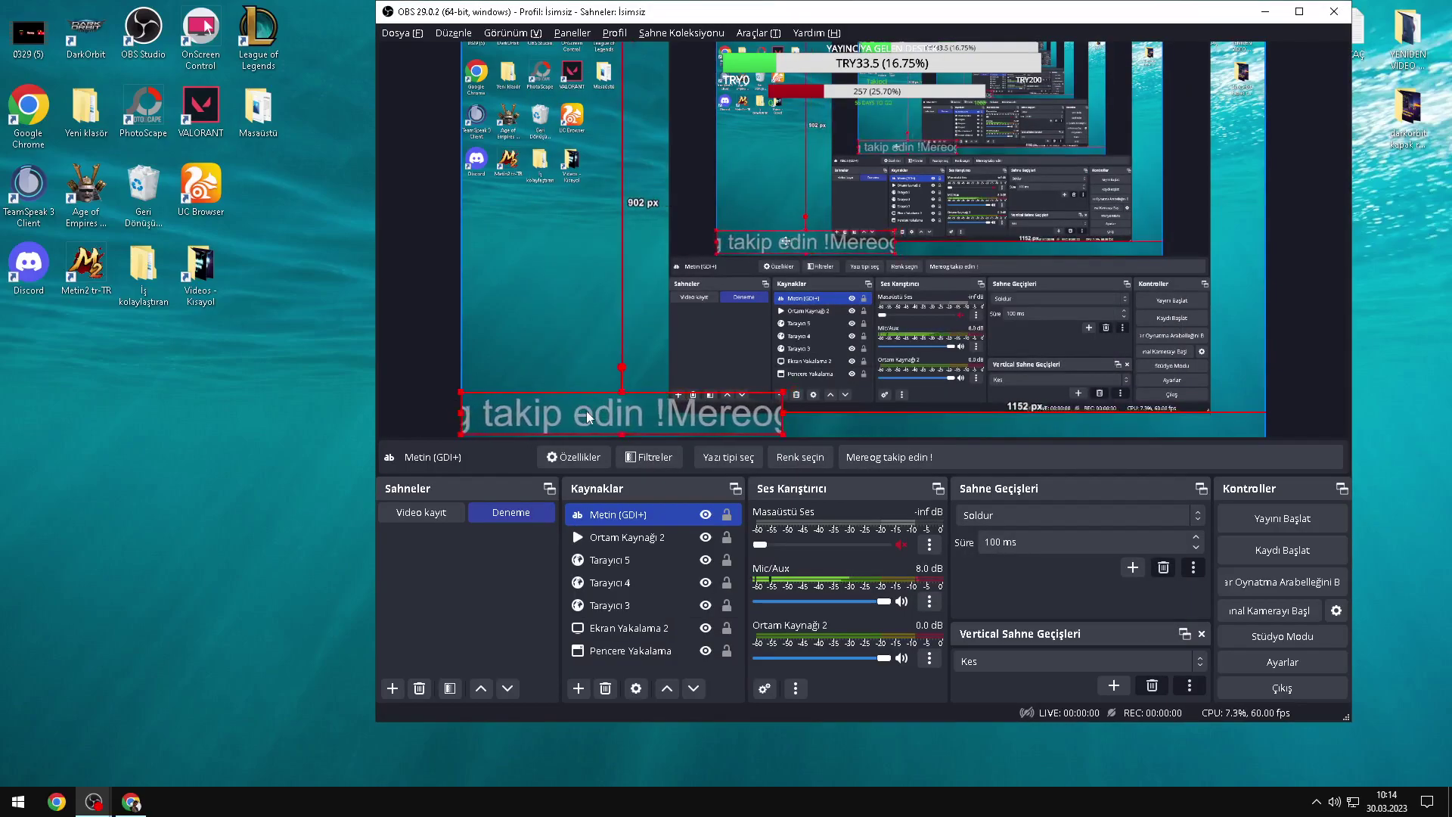
Step: Add an image source showing agatus.png from the dark edit resimler folder
left_click(560, 369)
right_click(623, 667)
mouse_move(652, 682)
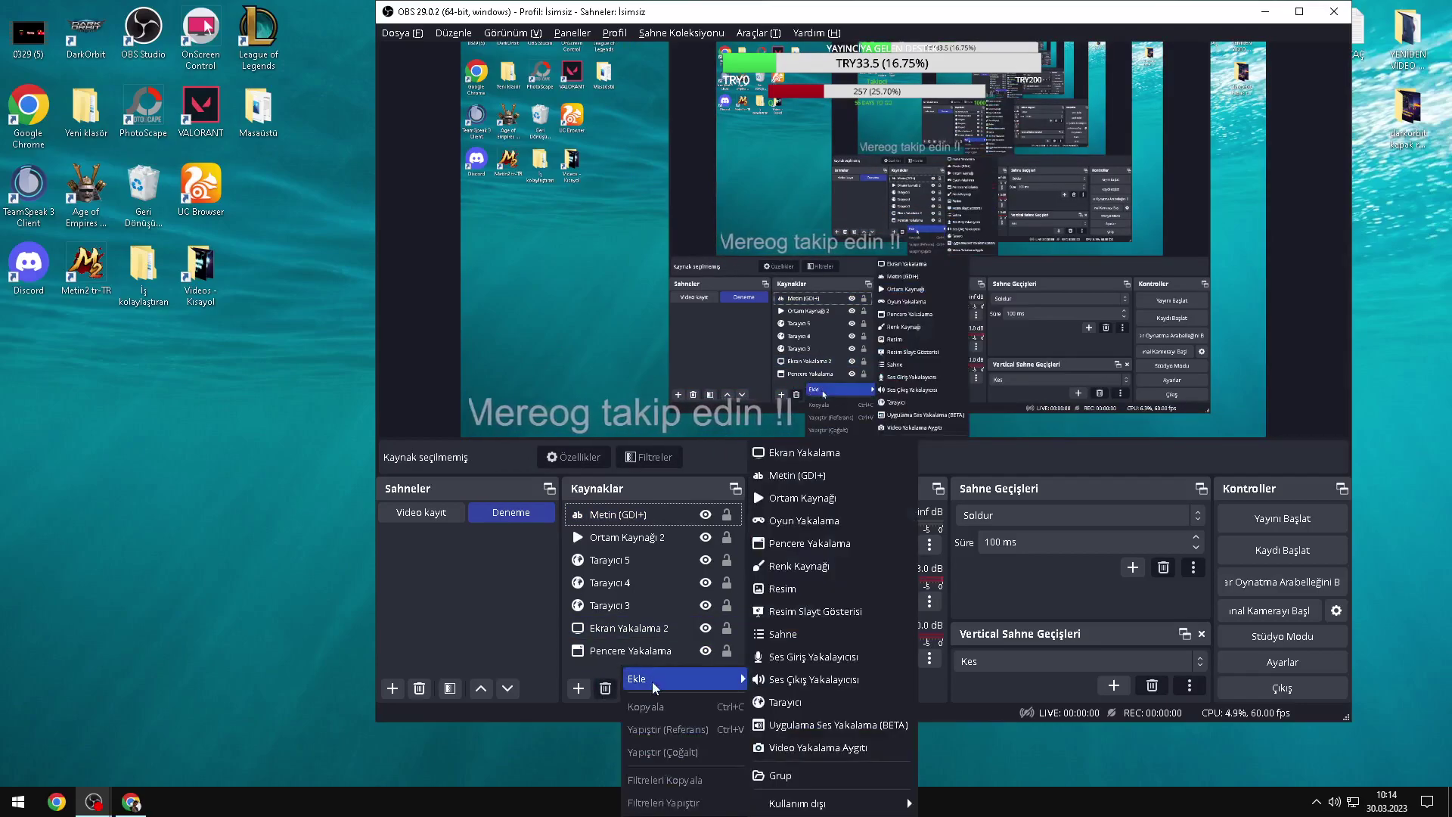
left_click(784, 594)
left_click(901, 461)
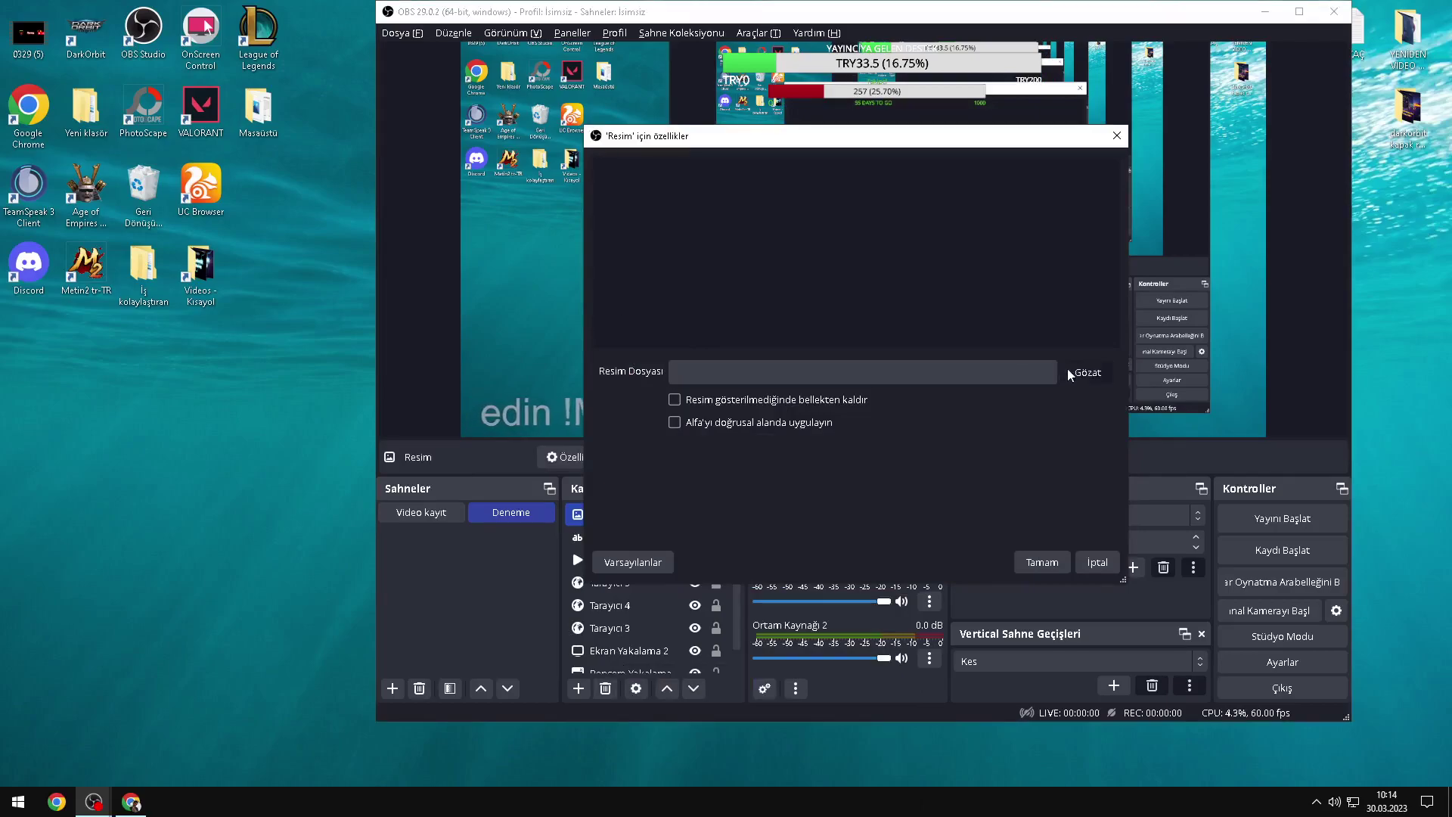
left_click(1068, 369)
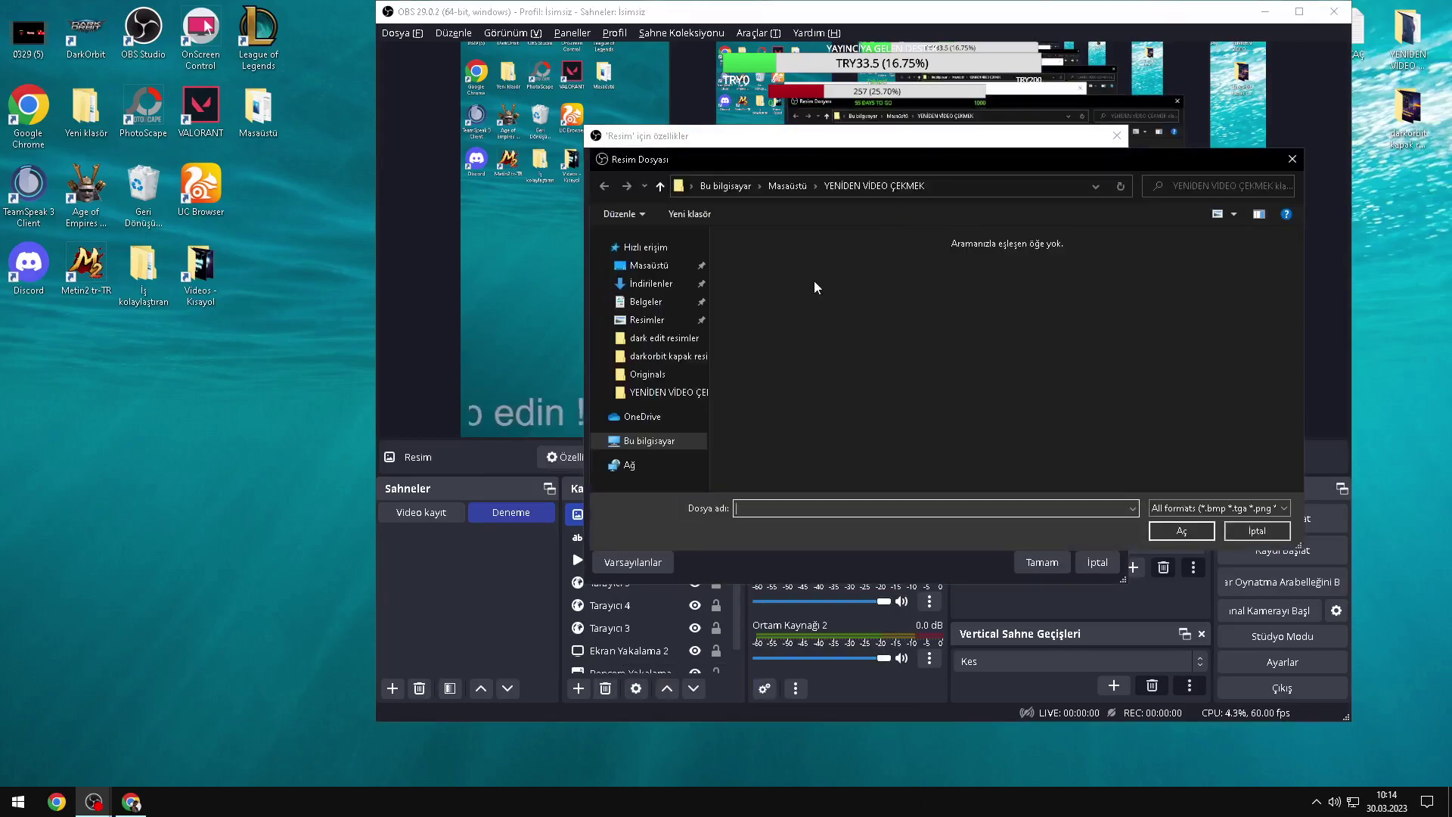
left_click(657, 338)
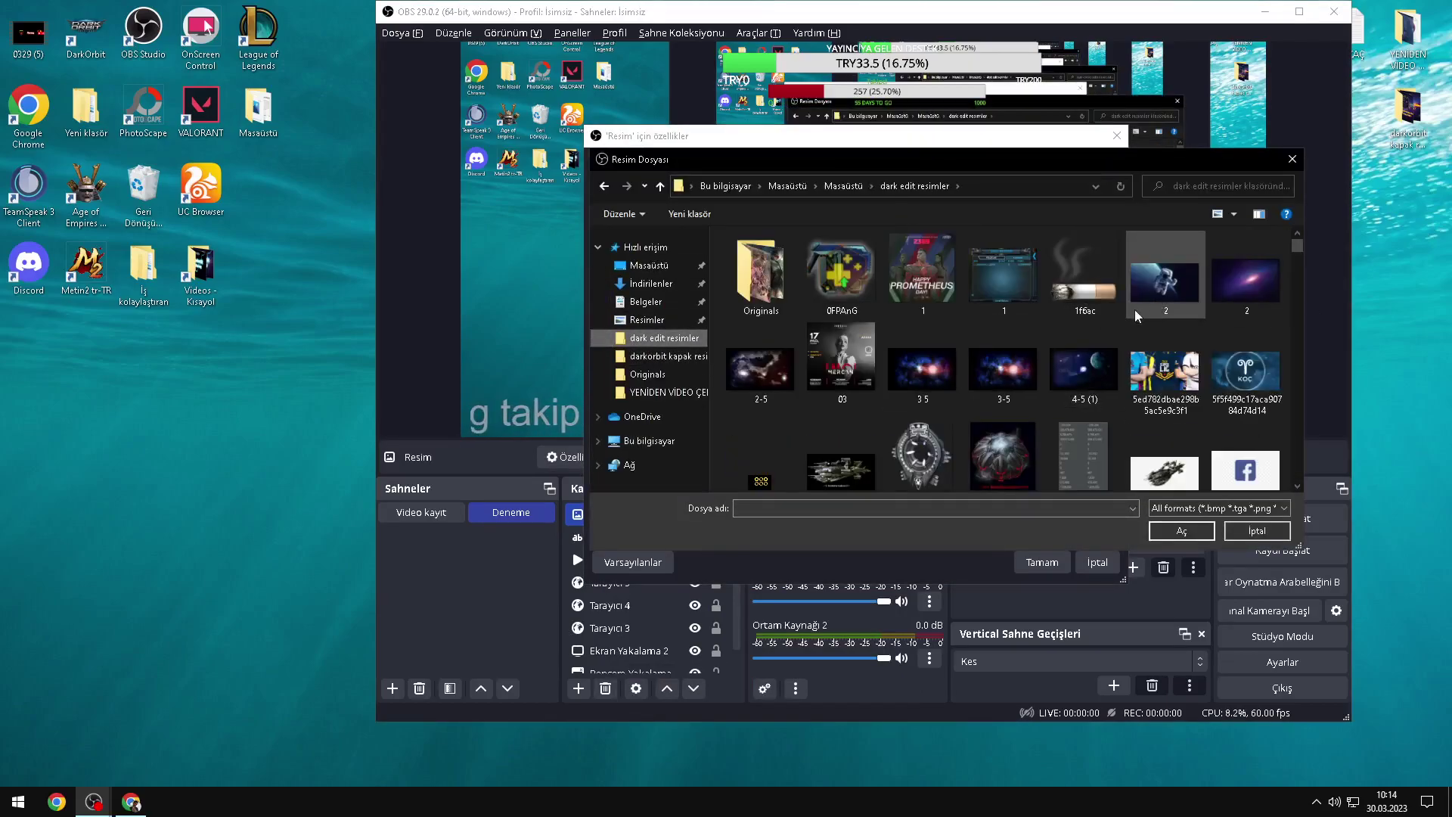
scroll(950, 379, "down", 2)
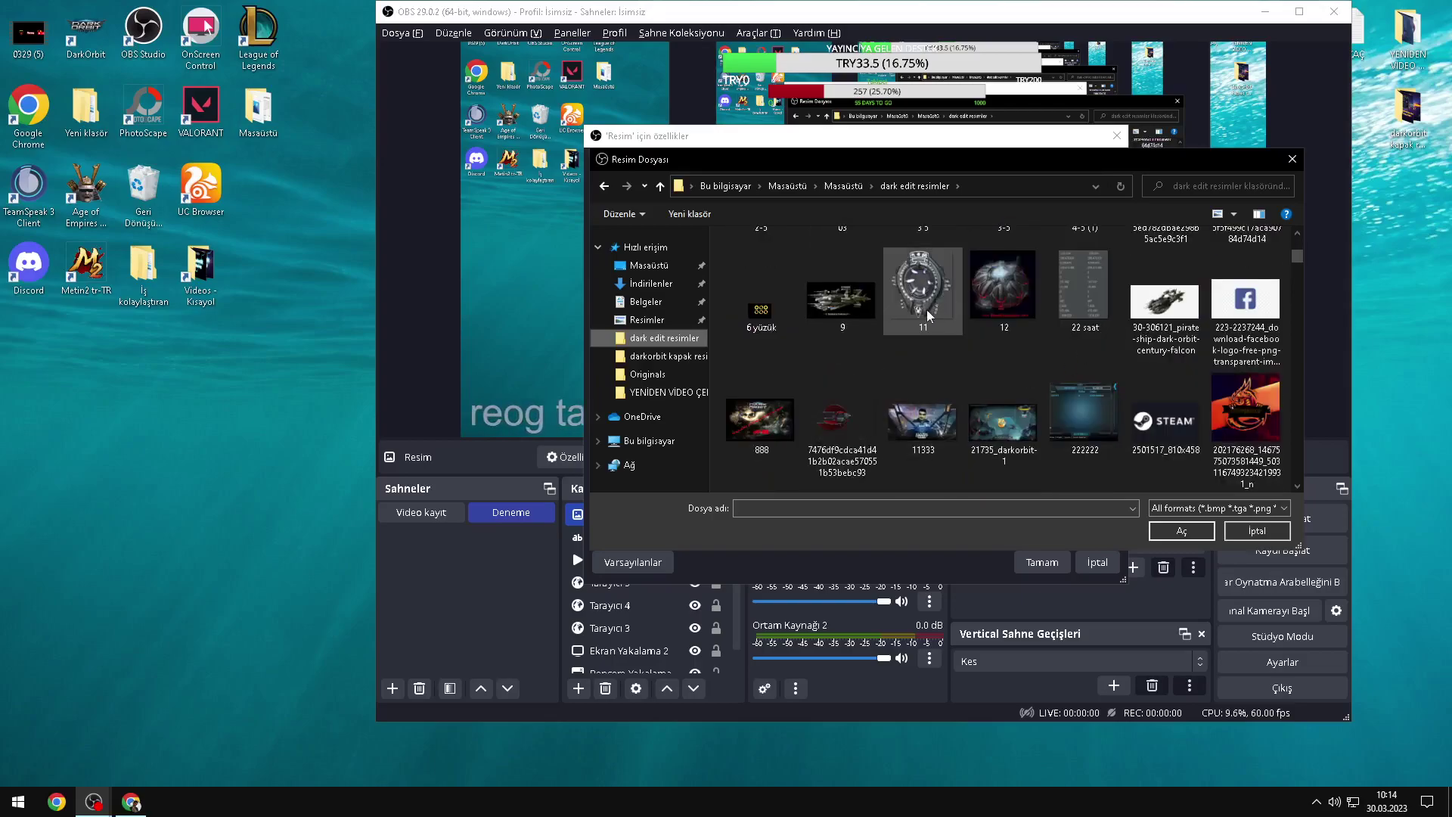
scroll(944, 324, "down", 5)
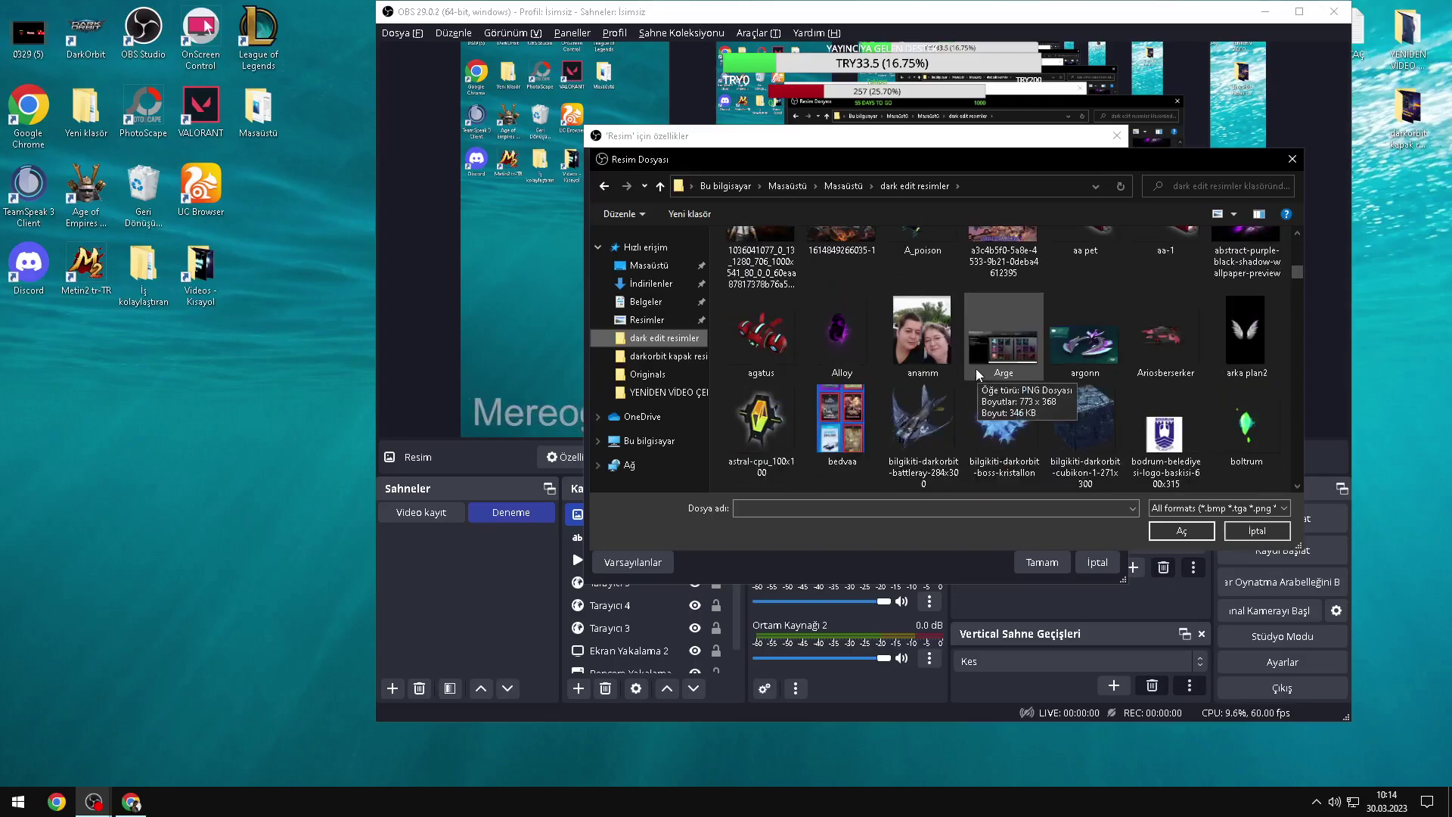
double_click(776, 342)
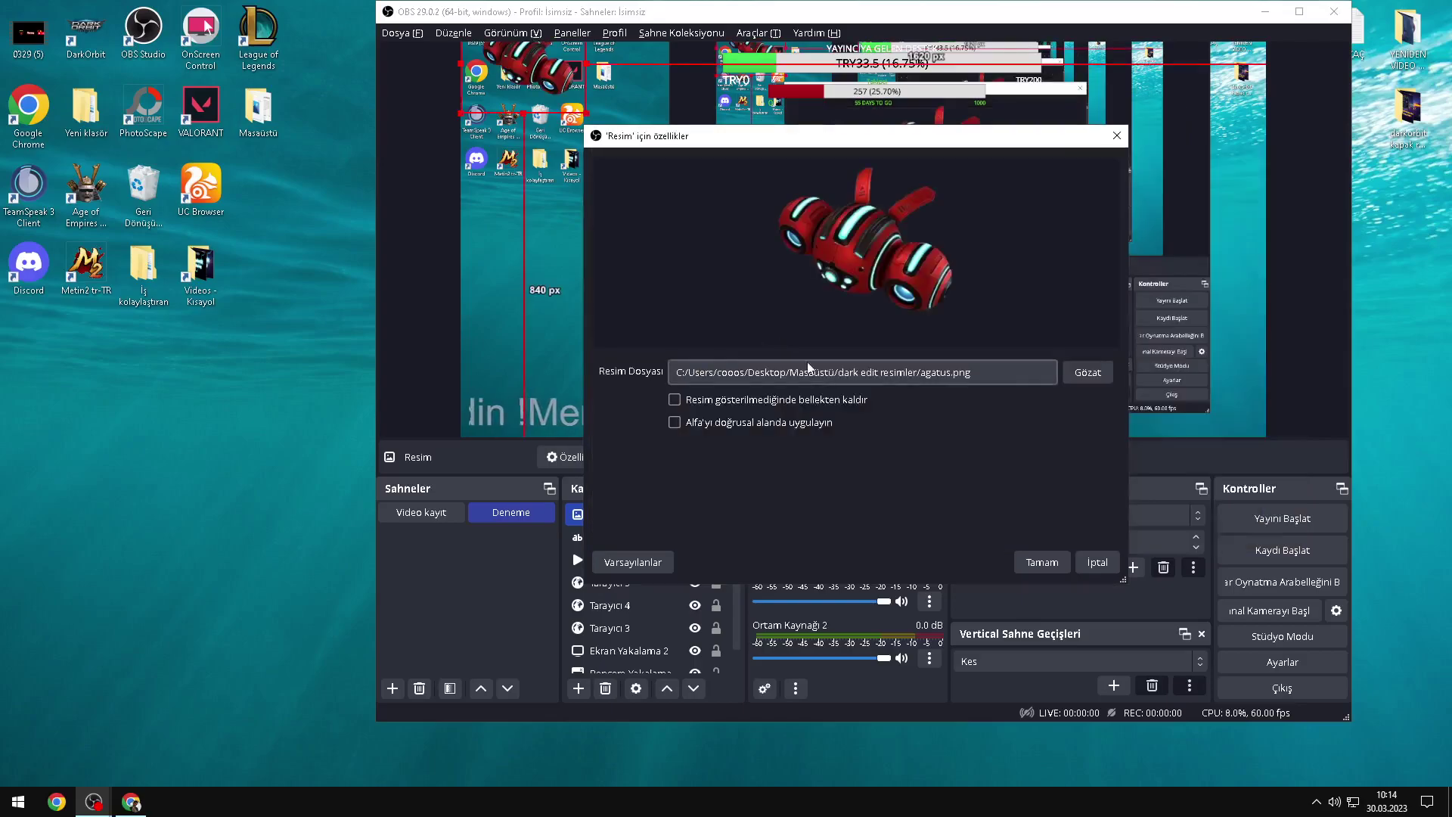
left_click(1041, 562)
Step: Shrink the robot image into the top-right corner and hide the Ekran Yakalama 2 capture
left_click_drag(533, 68, 1168, 79)
left_click(611, 216)
mouse_move(1252, 125)
left_mouse_down()
mouse_move(1219, 114)
mouse_move(1242, 123)
left_mouse_up()
scroll(651, 605, "down", 1)
left_click(703, 648)
left_click(694, 628)
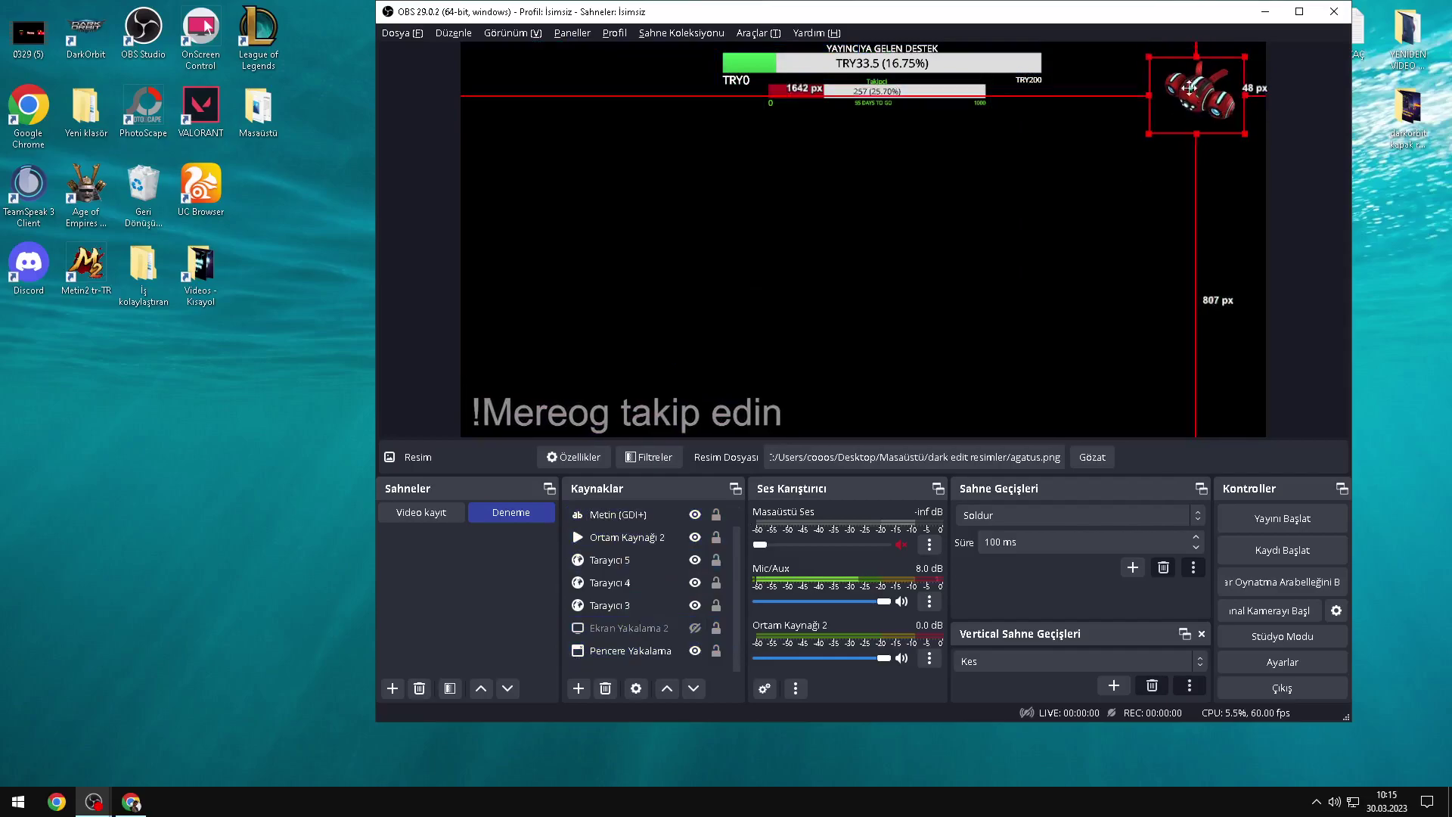
Step: Change the text to 'Mereog Tv', shrink it and place it under the robot, top right
left_click(503, 420)
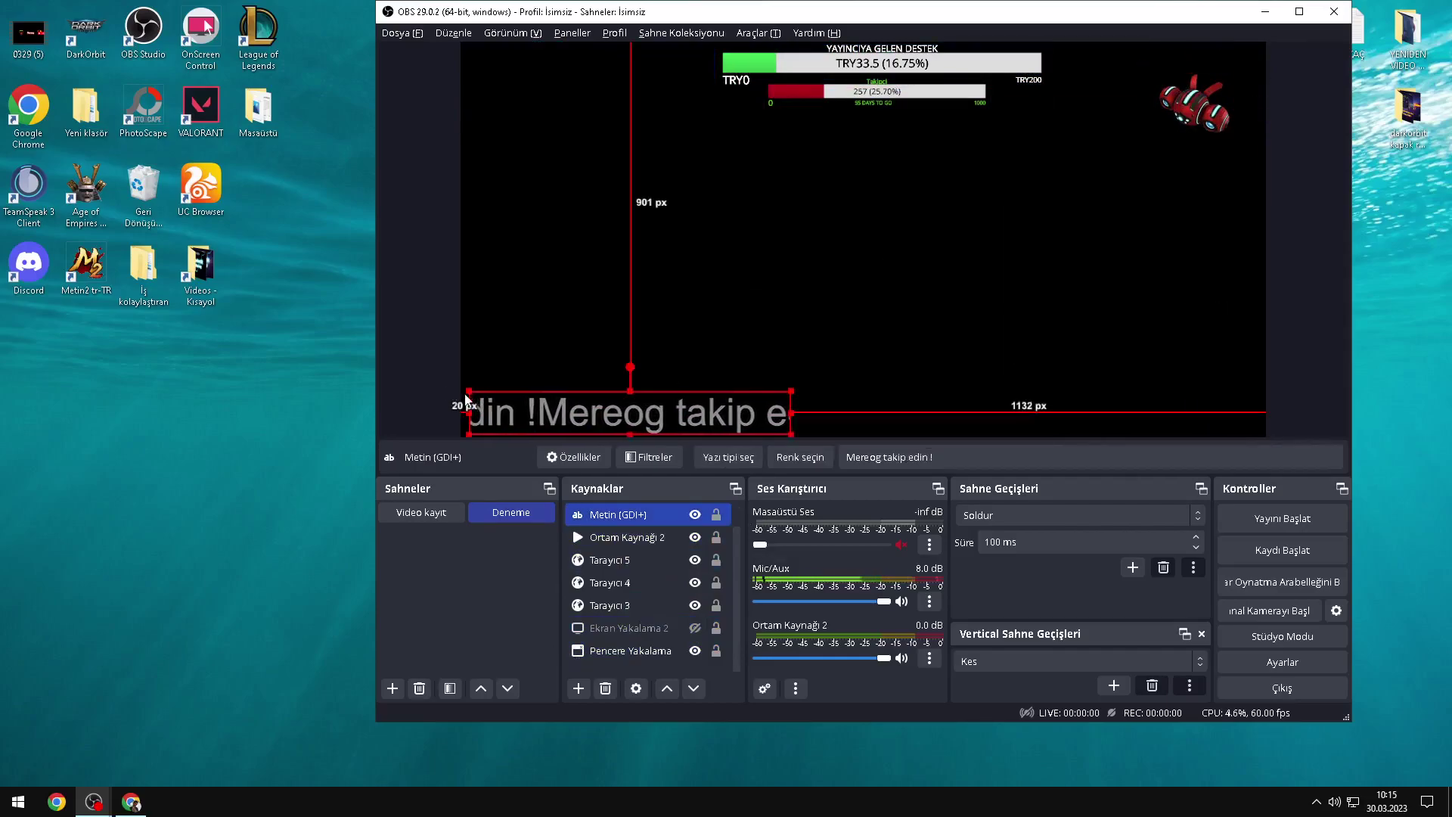
double_click(607, 512)
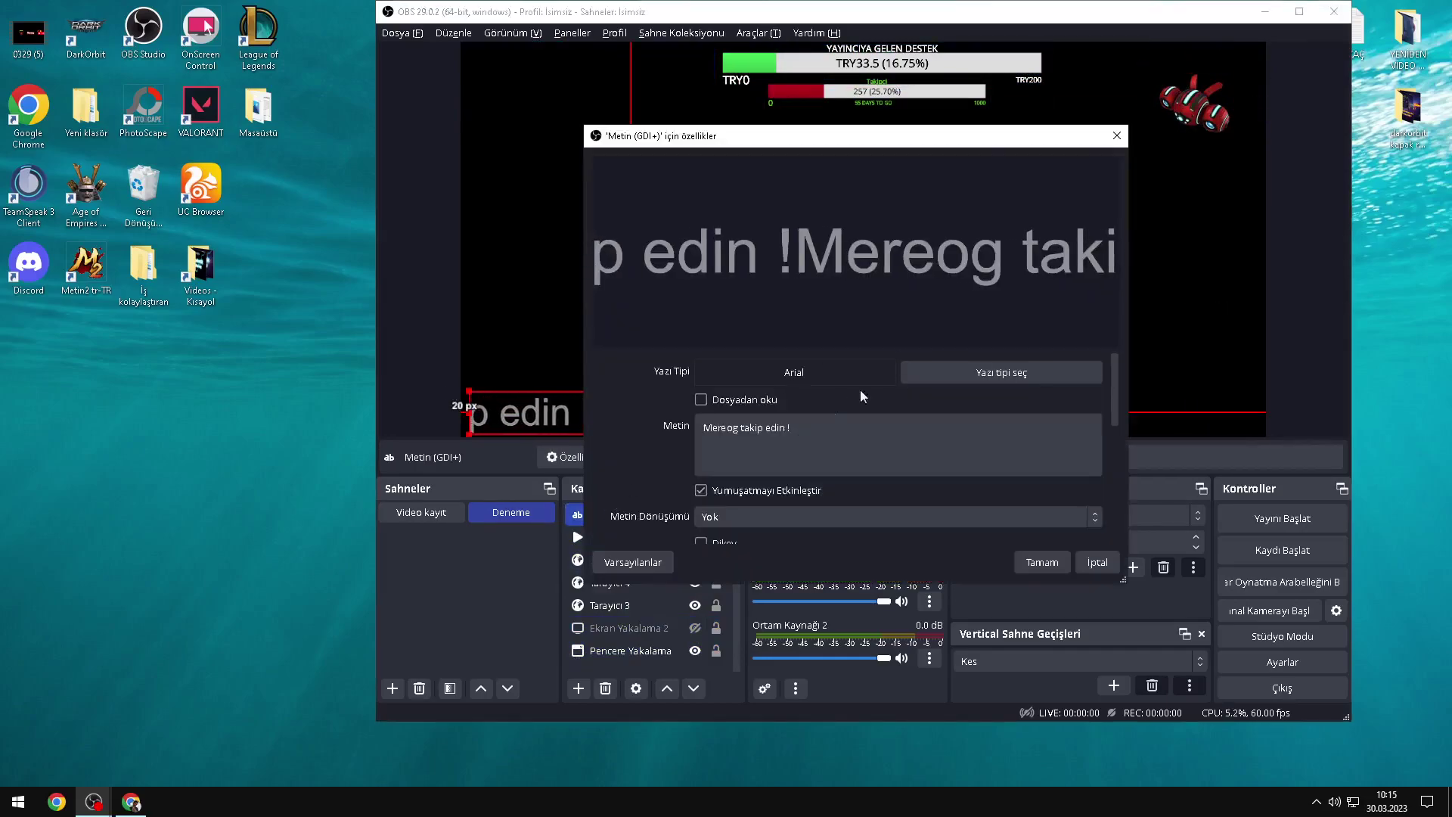
left_click_drag(810, 439, 697, 423)
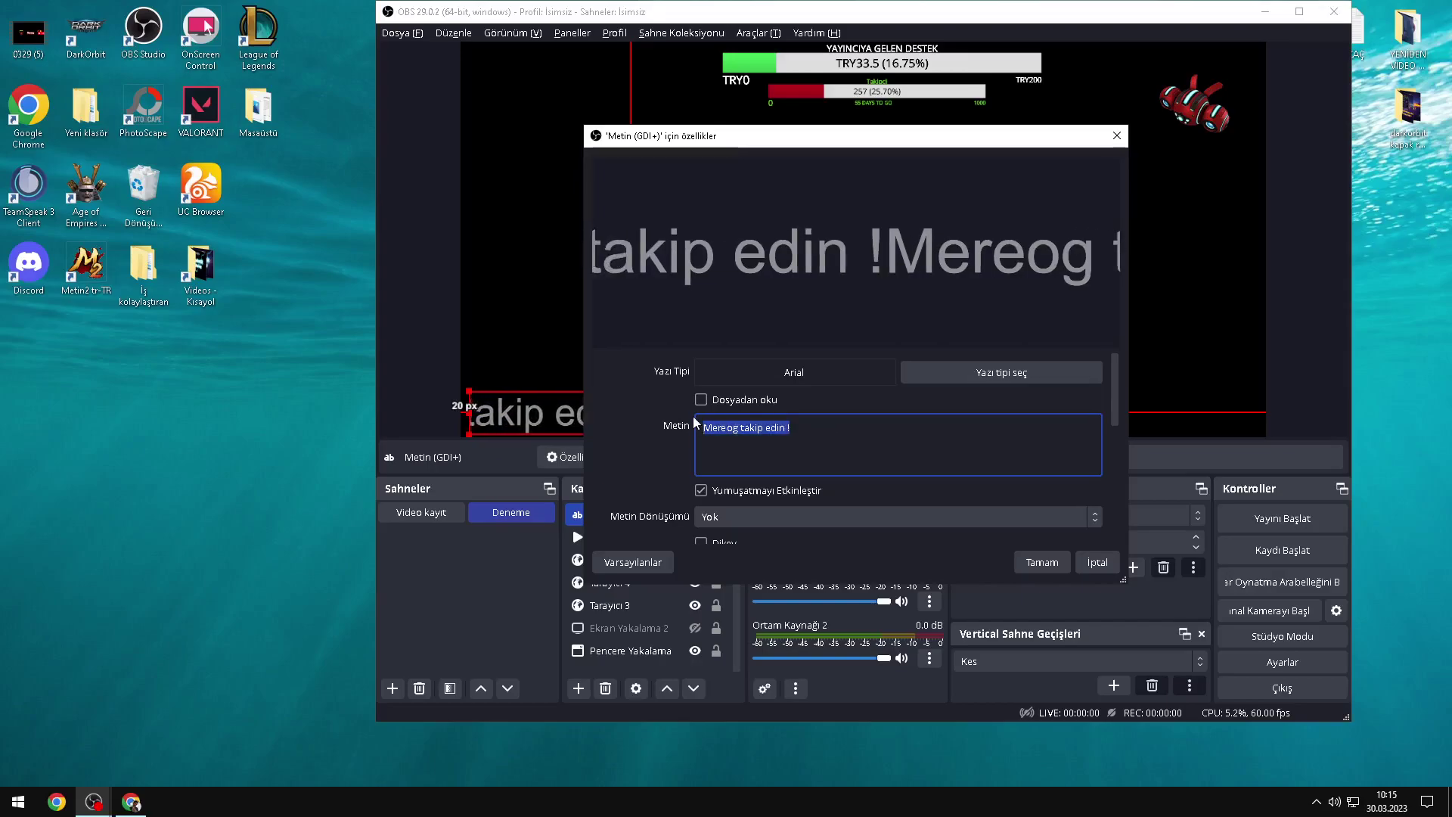
type("Mereog Tv")
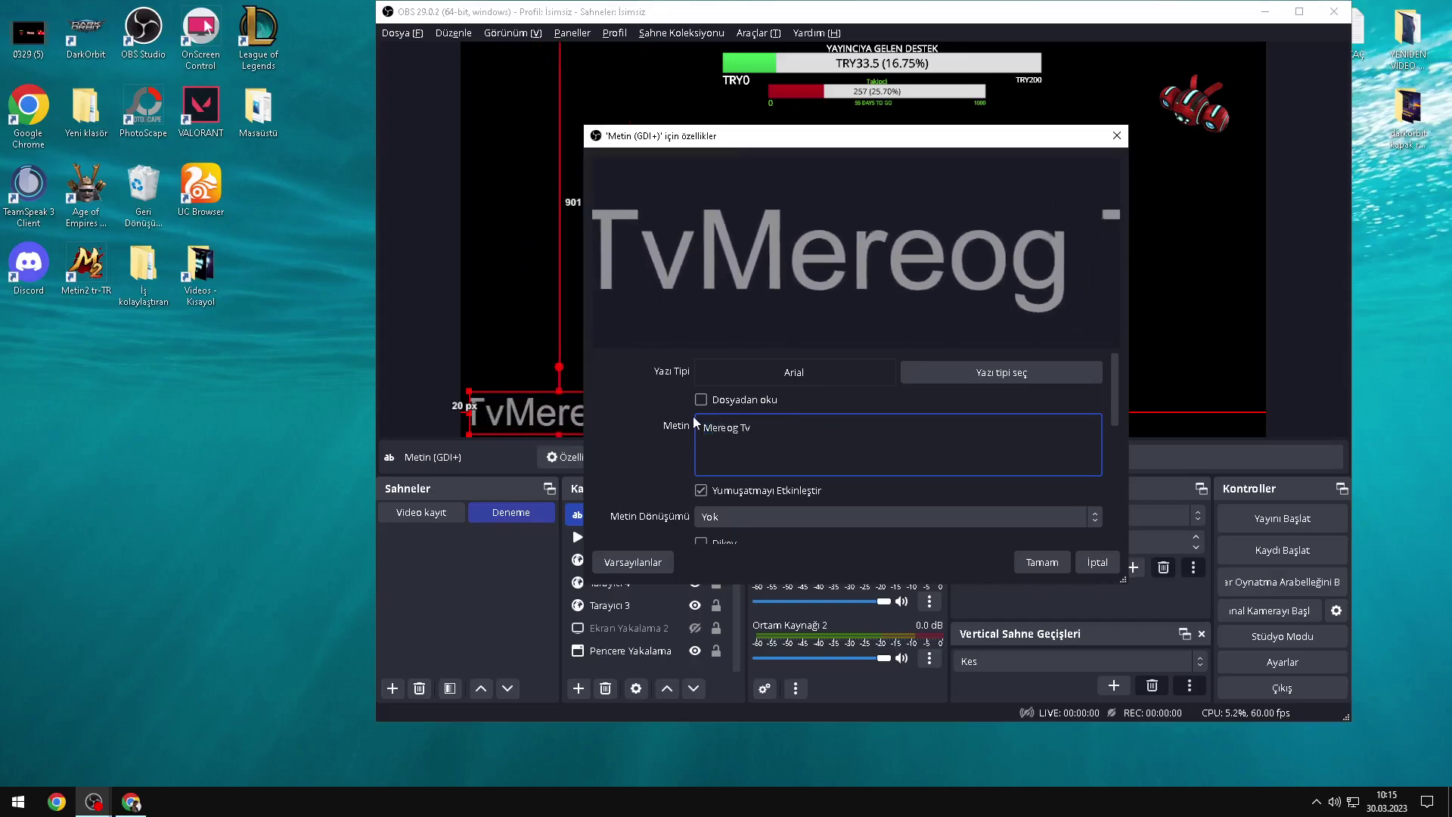
left_click(1056, 562)
left_click_drag(575, 420, 1207, 167)
left_click_drag(1103, 134, 1188, 87)
left_click_drag(1218, 162, 1198, 128)
Step: Remove the Kaydır scroll filter from the text and nudge the label slightly higher
right_click(648, 504)
left_click(666, 535)
right_click(619, 137)
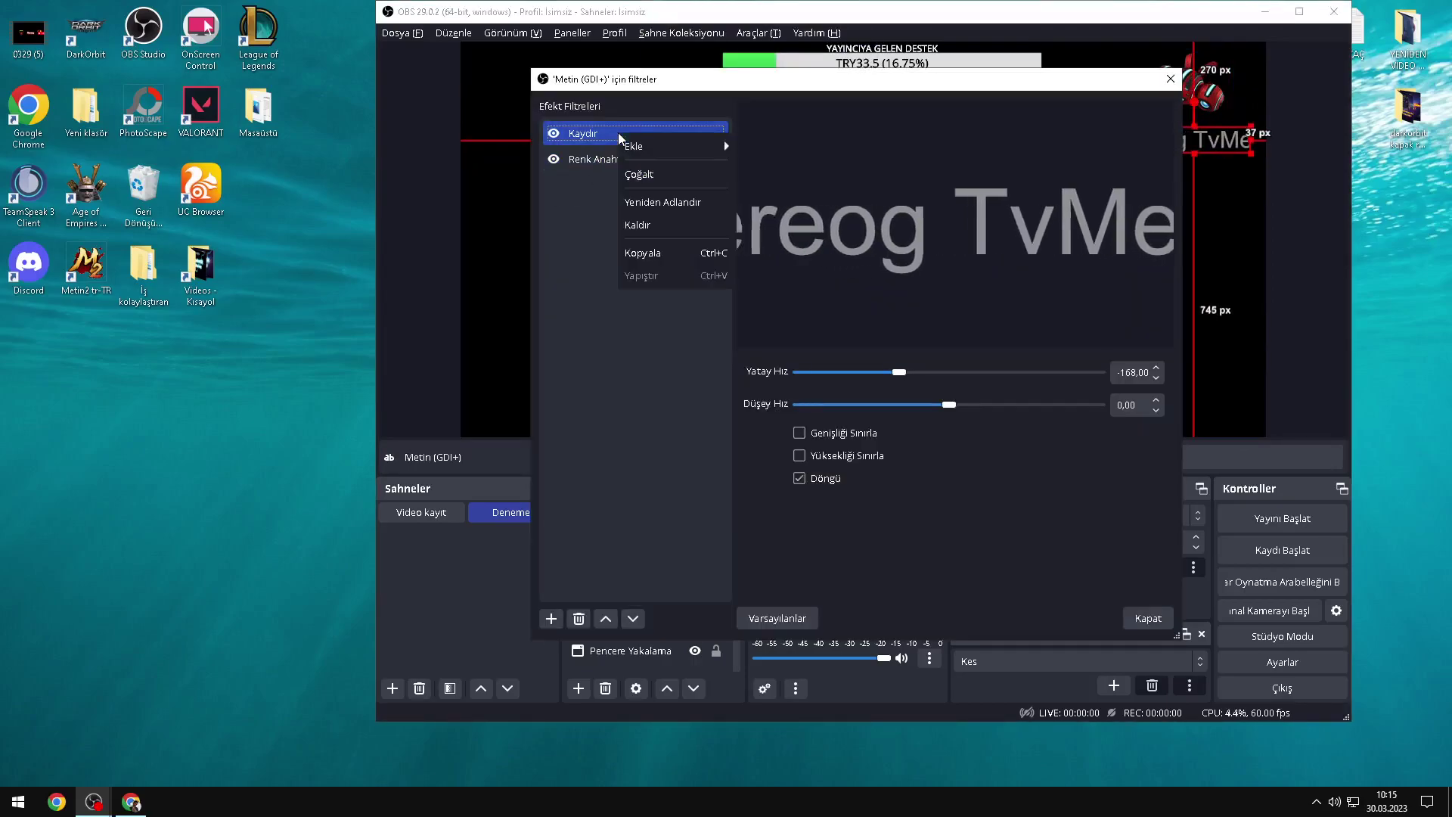
left_click(638, 224)
left_click(913, 371)
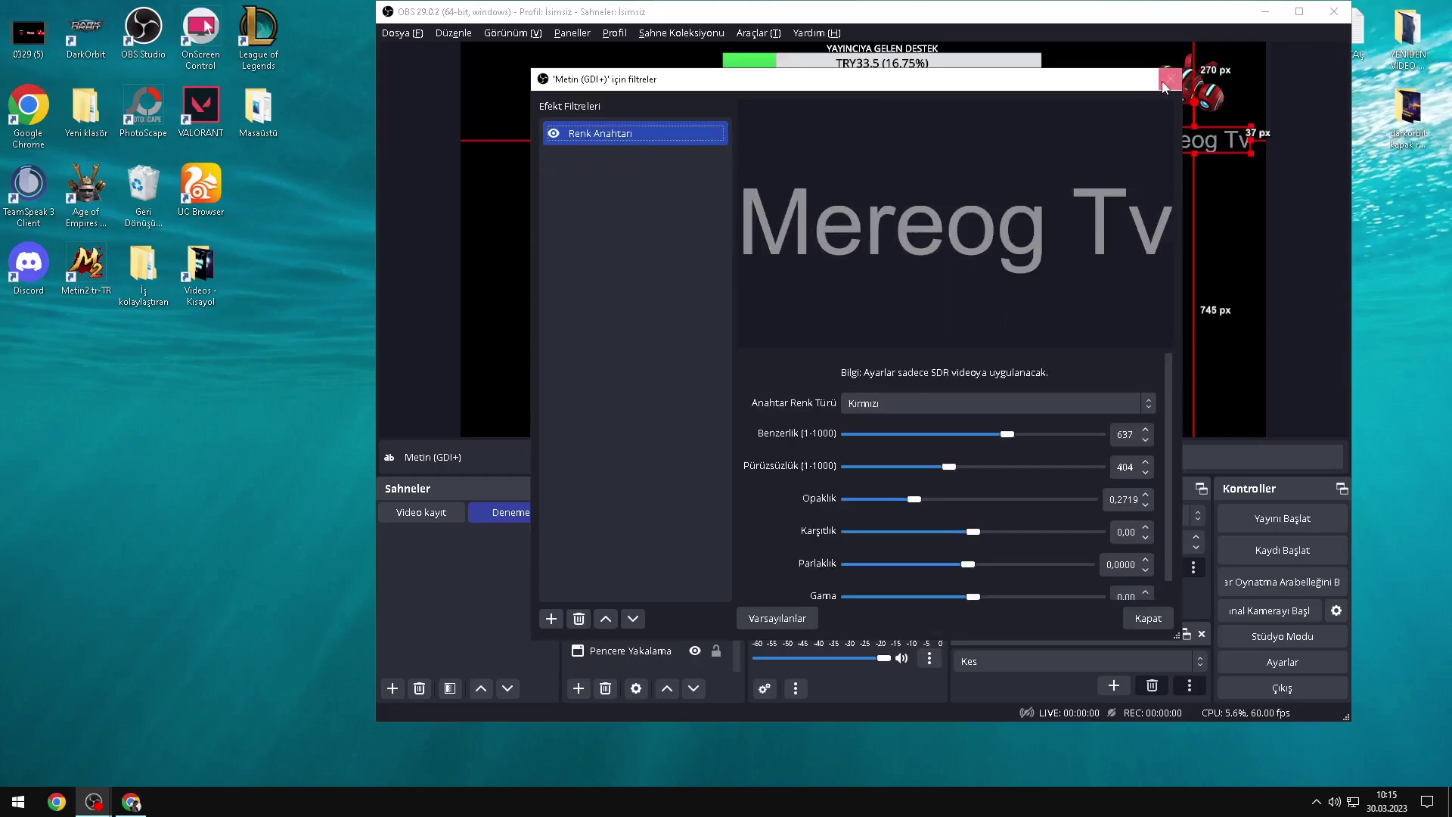
left_click(1166, 83)
mouse_move(1181, 135)
left_mouse_down()
mouse_move(1151, 114)
mouse_move(1173, 121)
left_mouse_up()
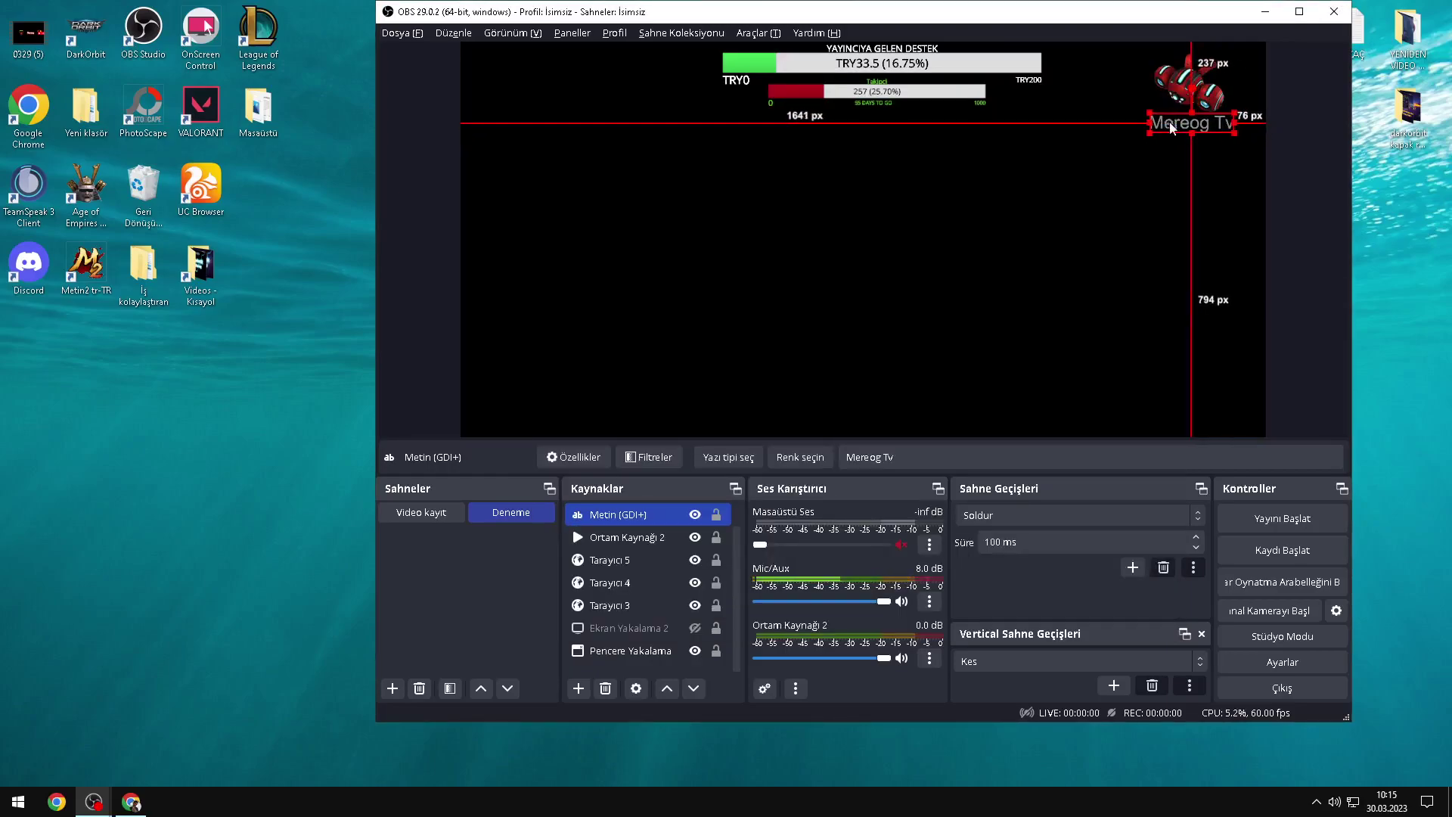
left_click(1104, 198)
Step: Nudge the robot image slightly and check the Tarayıcı 3, 4 and 5 donation bar sources
left_click(1200, 92)
left_click_drag(1201, 92, 1197, 94)
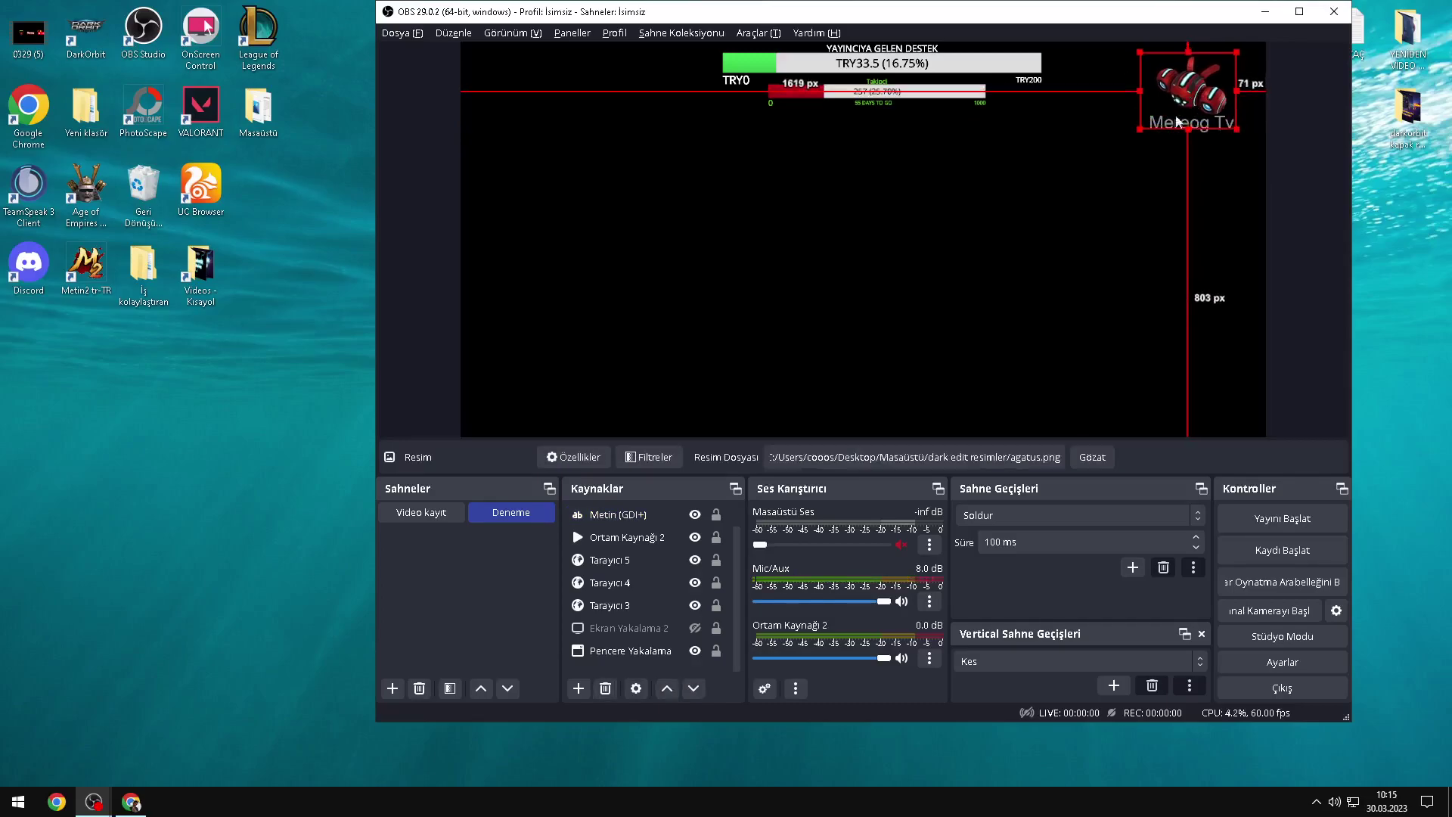
left_click(1037, 210)
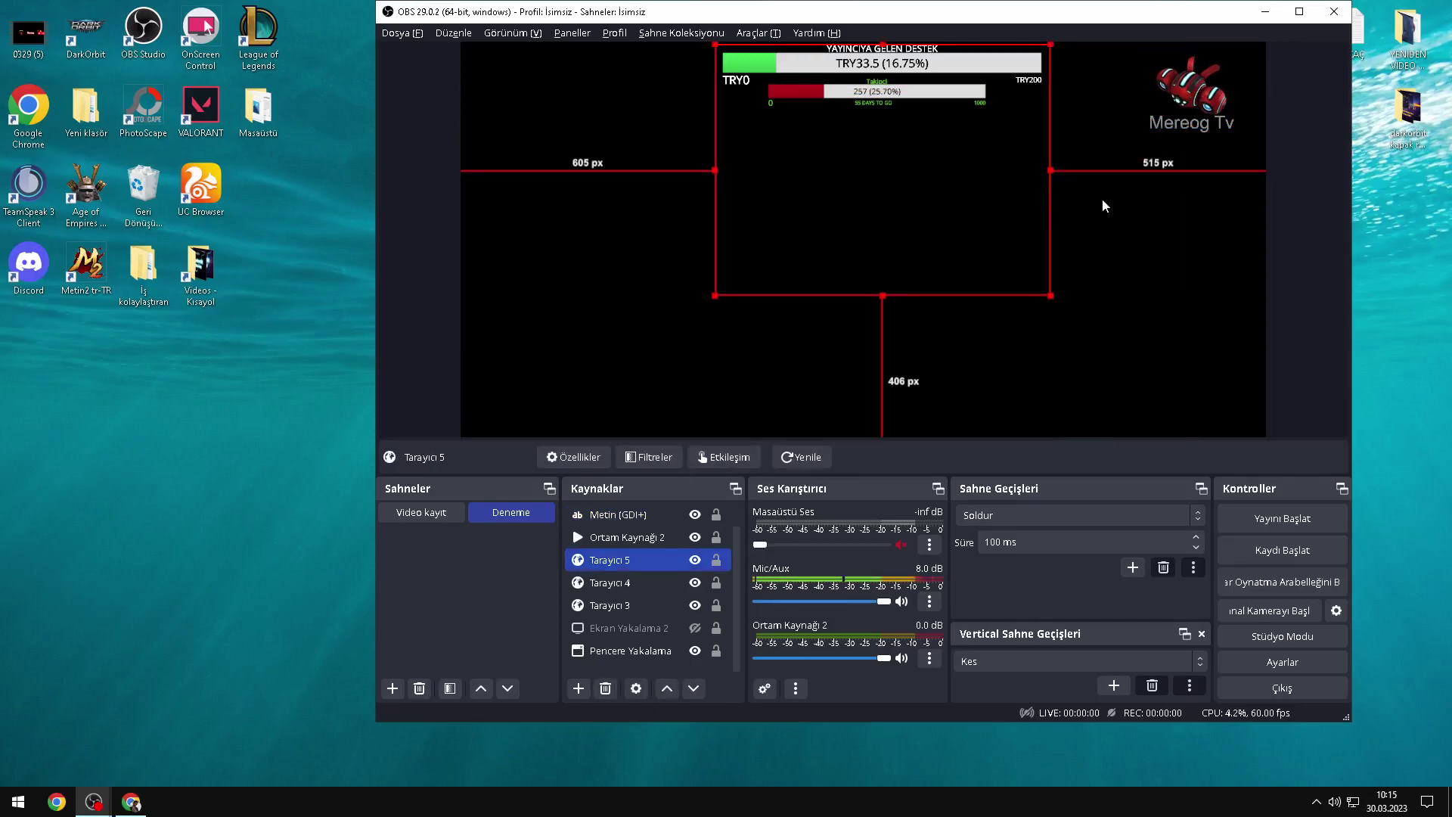
left_click(647, 353)
mouse_move(714, 582)
left_mouse_down()
mouse_move(706, 626)
mouse_move(702, 583)
left_mouse_up()
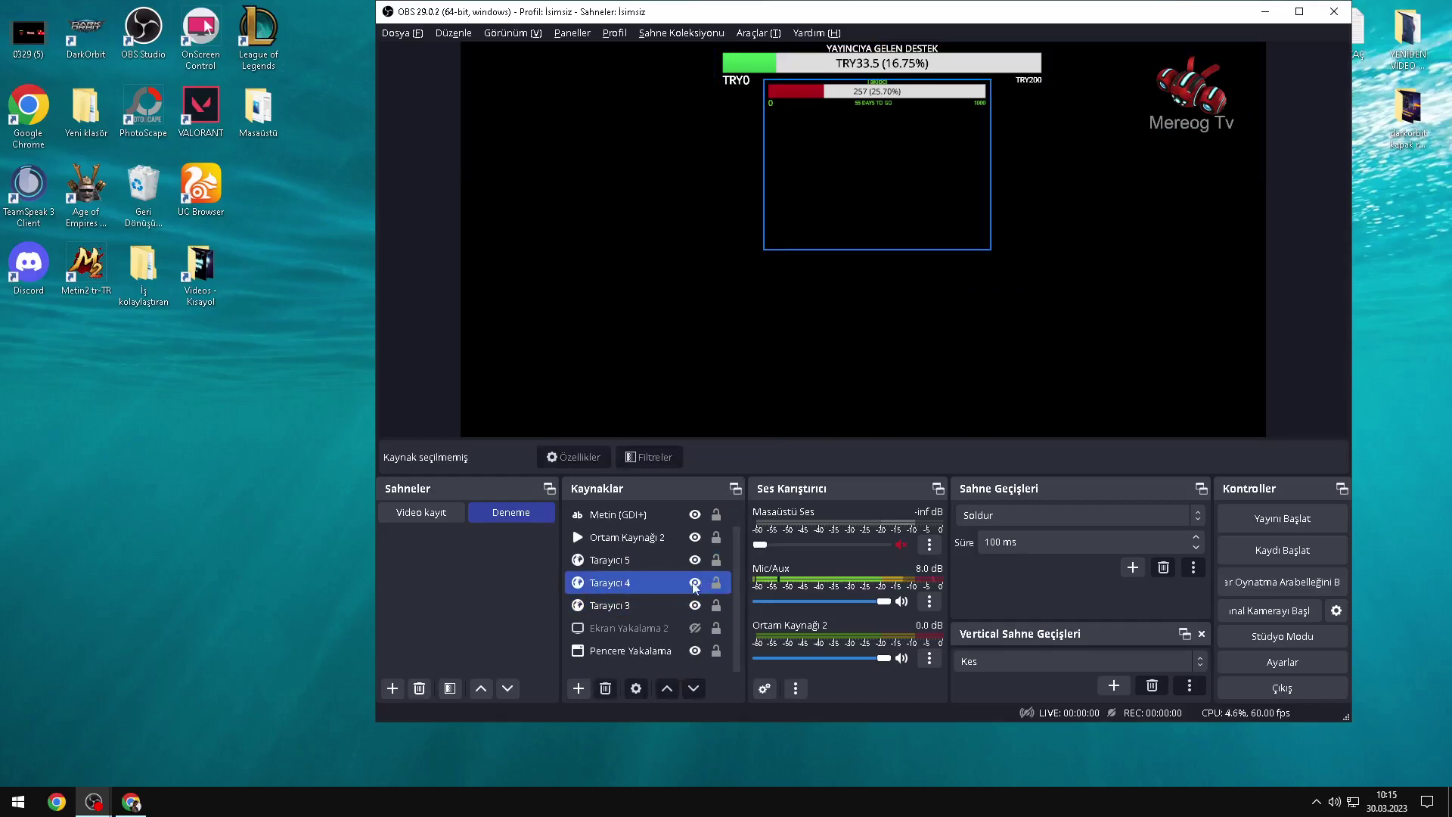
left_click(685, 605)
scroll(678, 632, "up", 1)
left_click(423, 590)
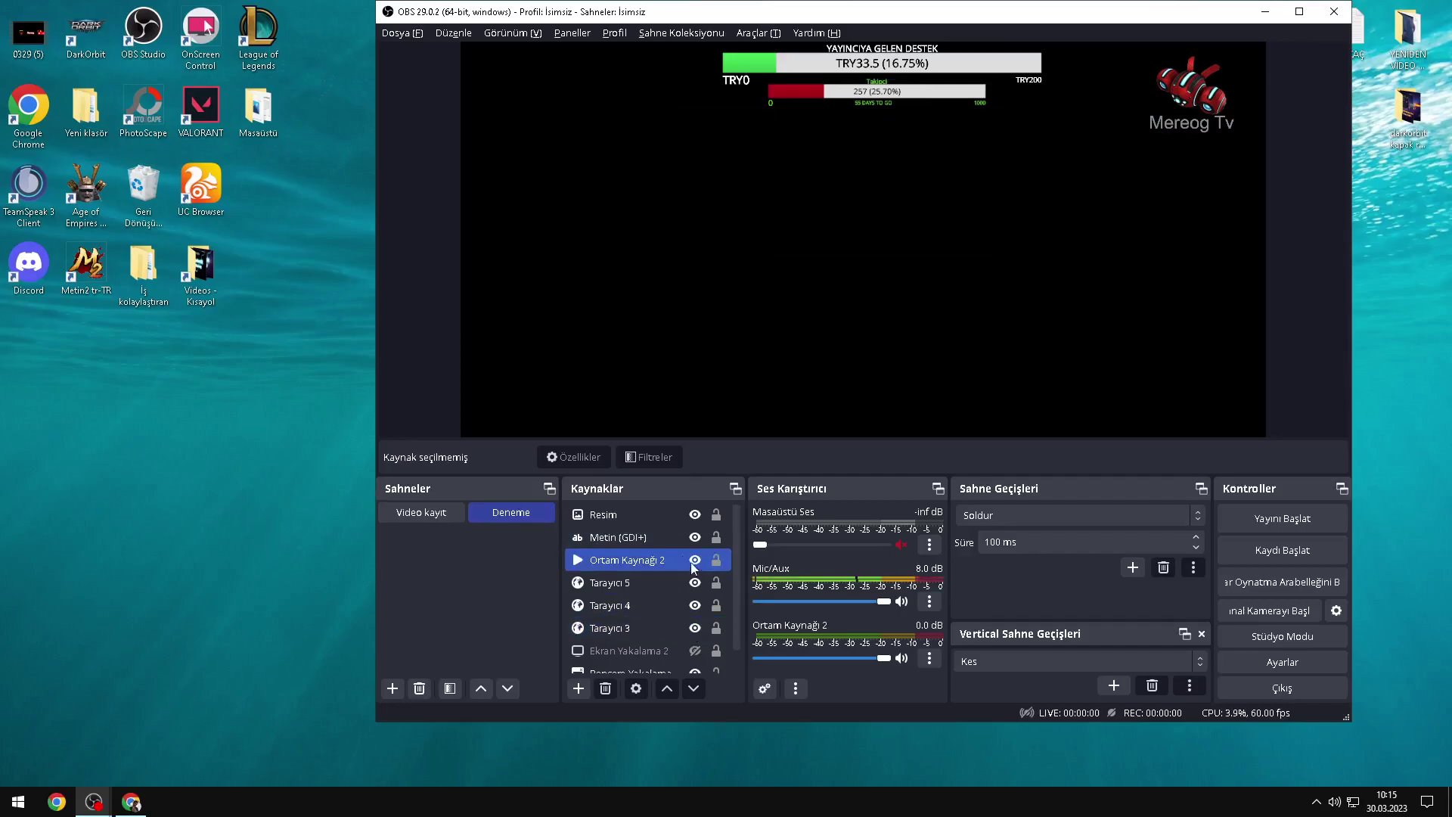
left_click(678, 589)
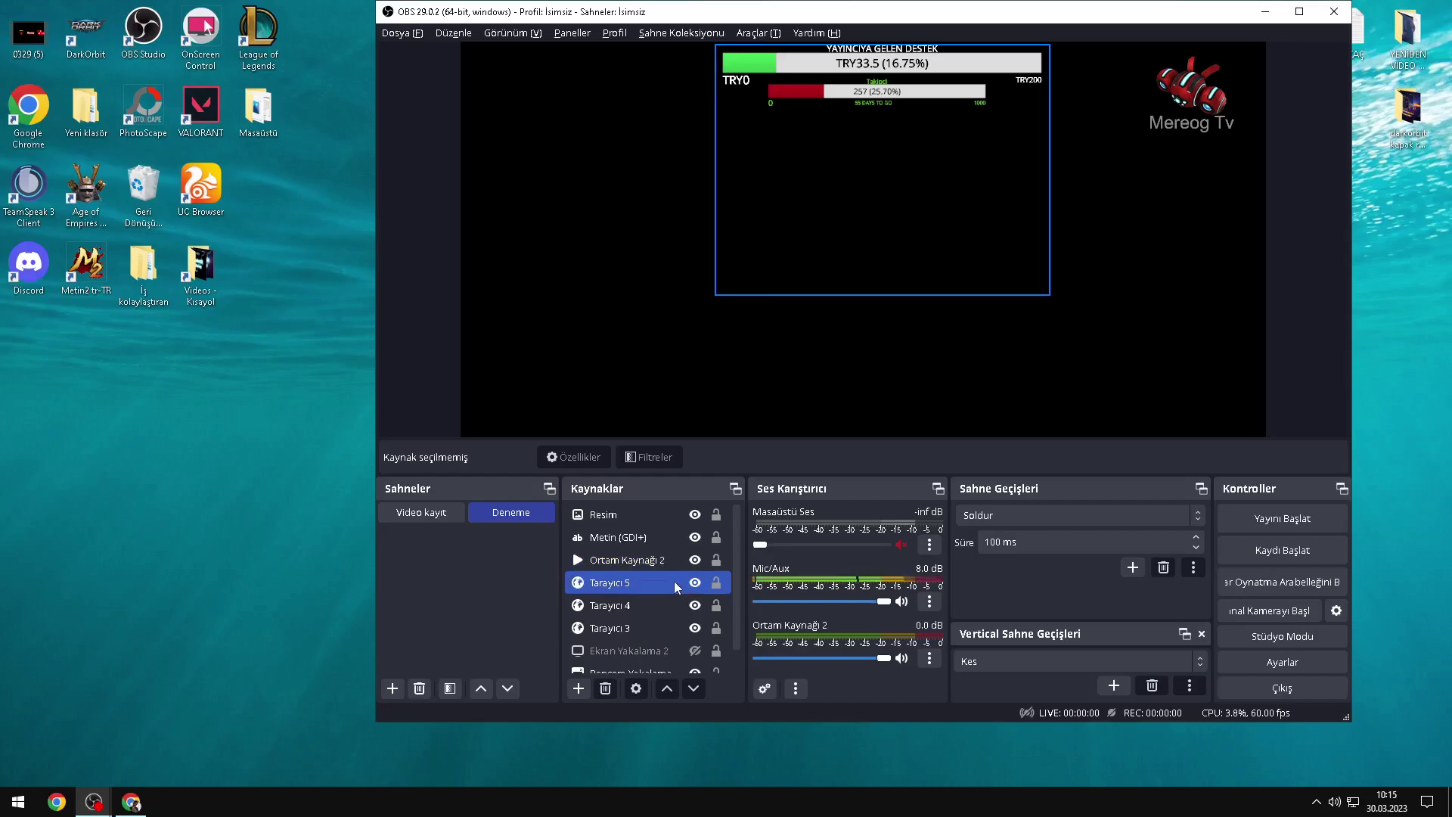
left_click(488, 556)
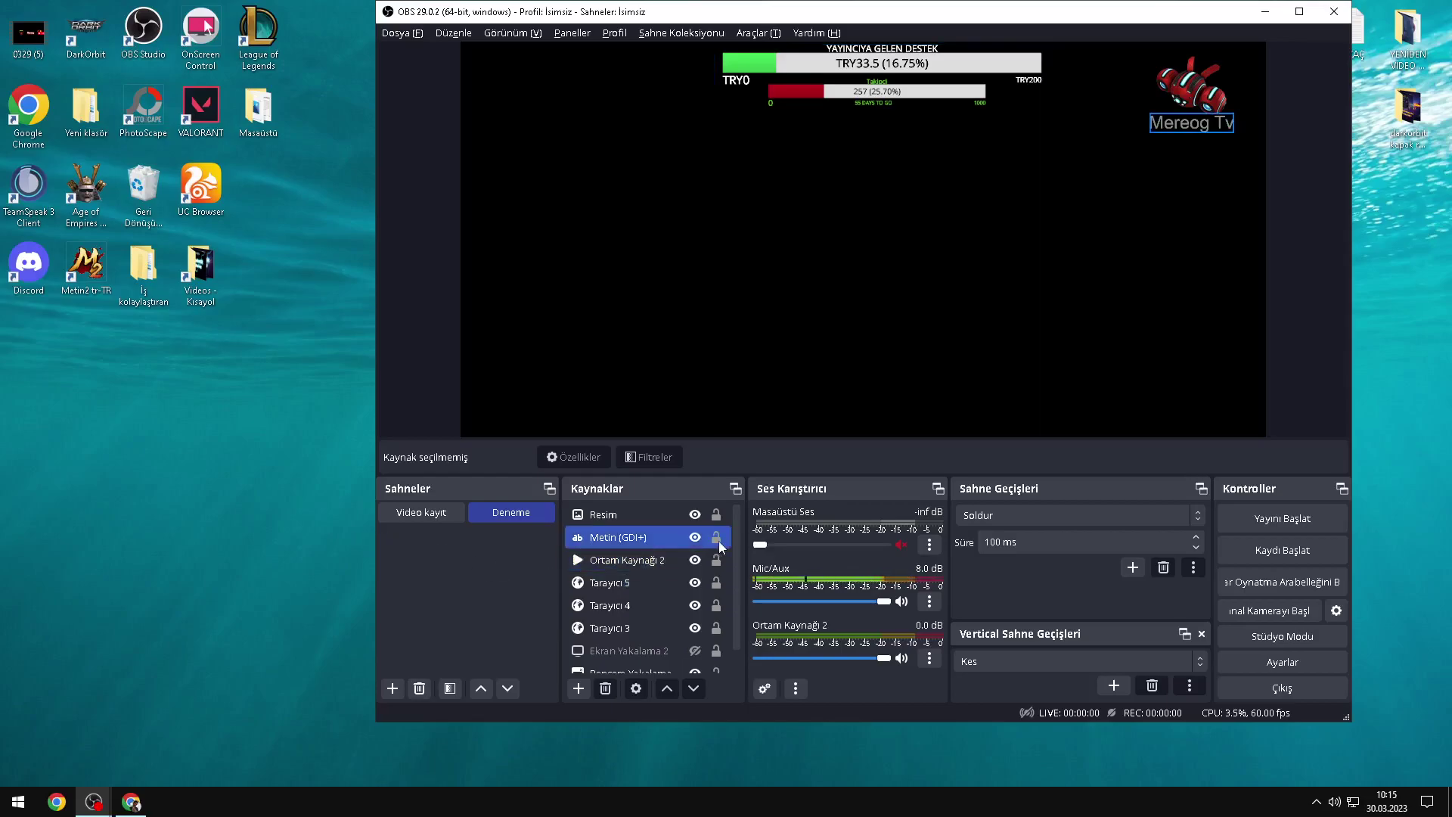
Step: Open the Mereog Tv text properties, then bring the recording OBS window to the front
left_click(578, 690)
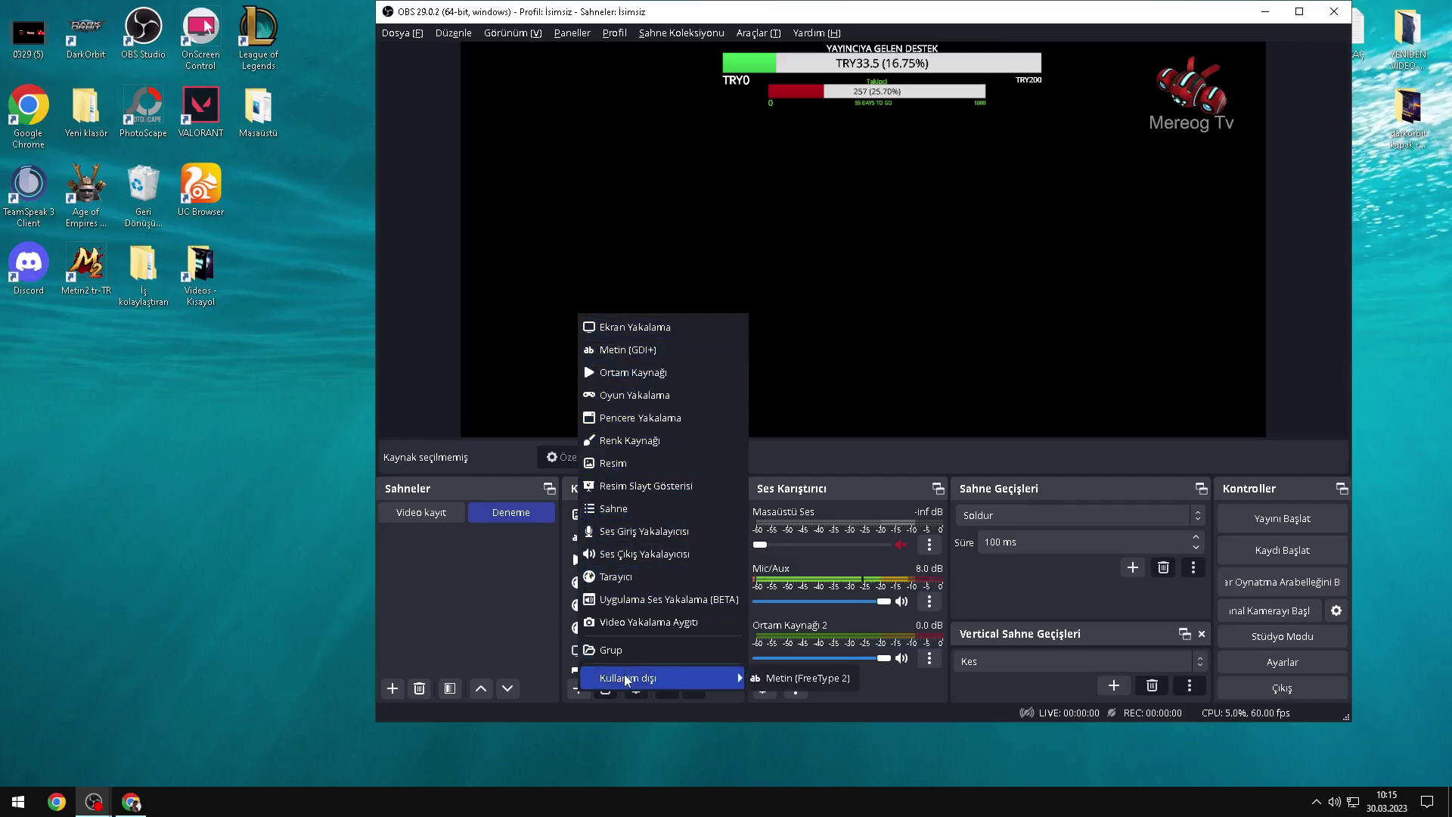
left_click(499, 597)
left_click(633, 521)
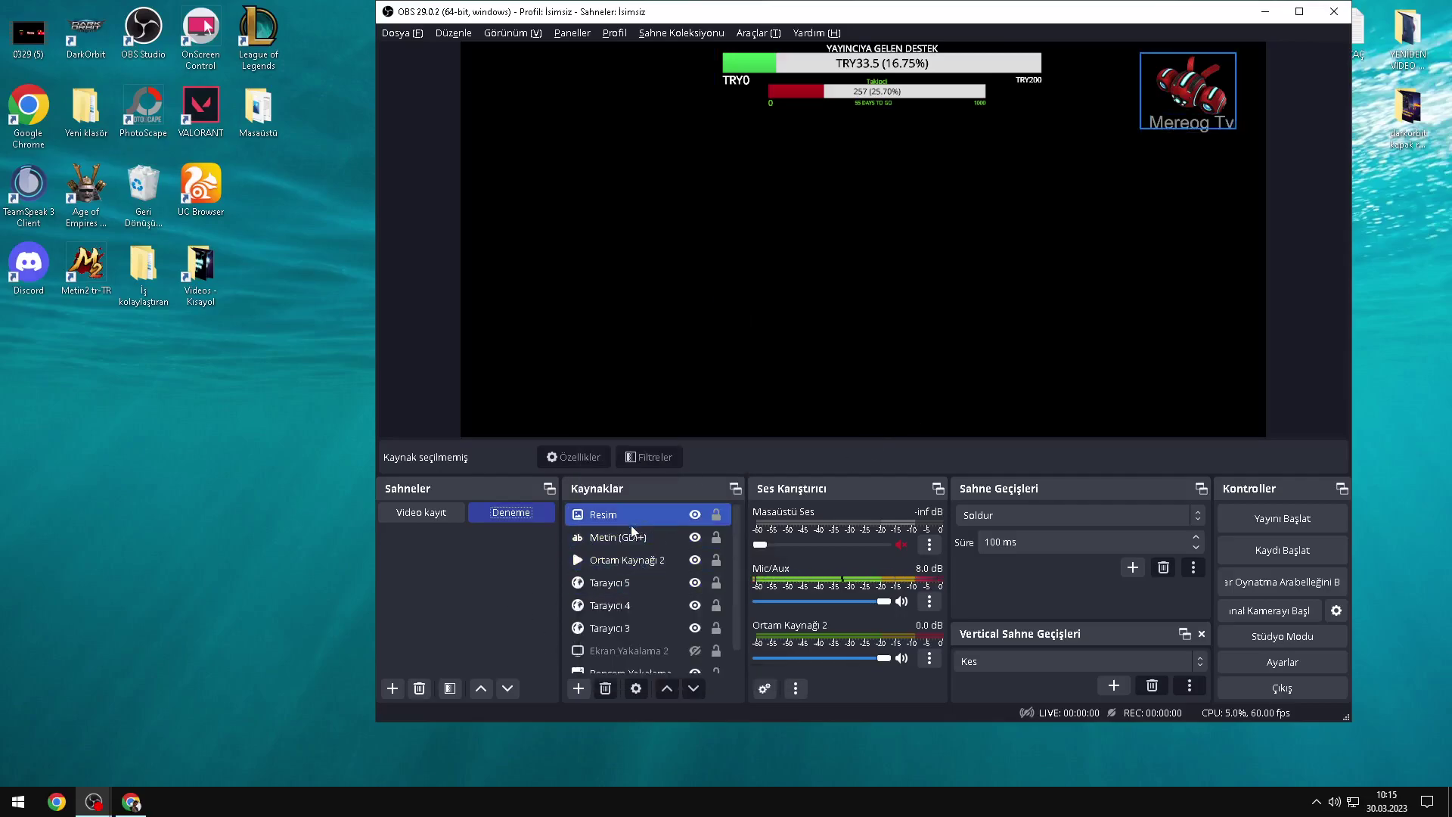
left_click(629, 538)
right_click(629, 538)
left_click(643, 561)
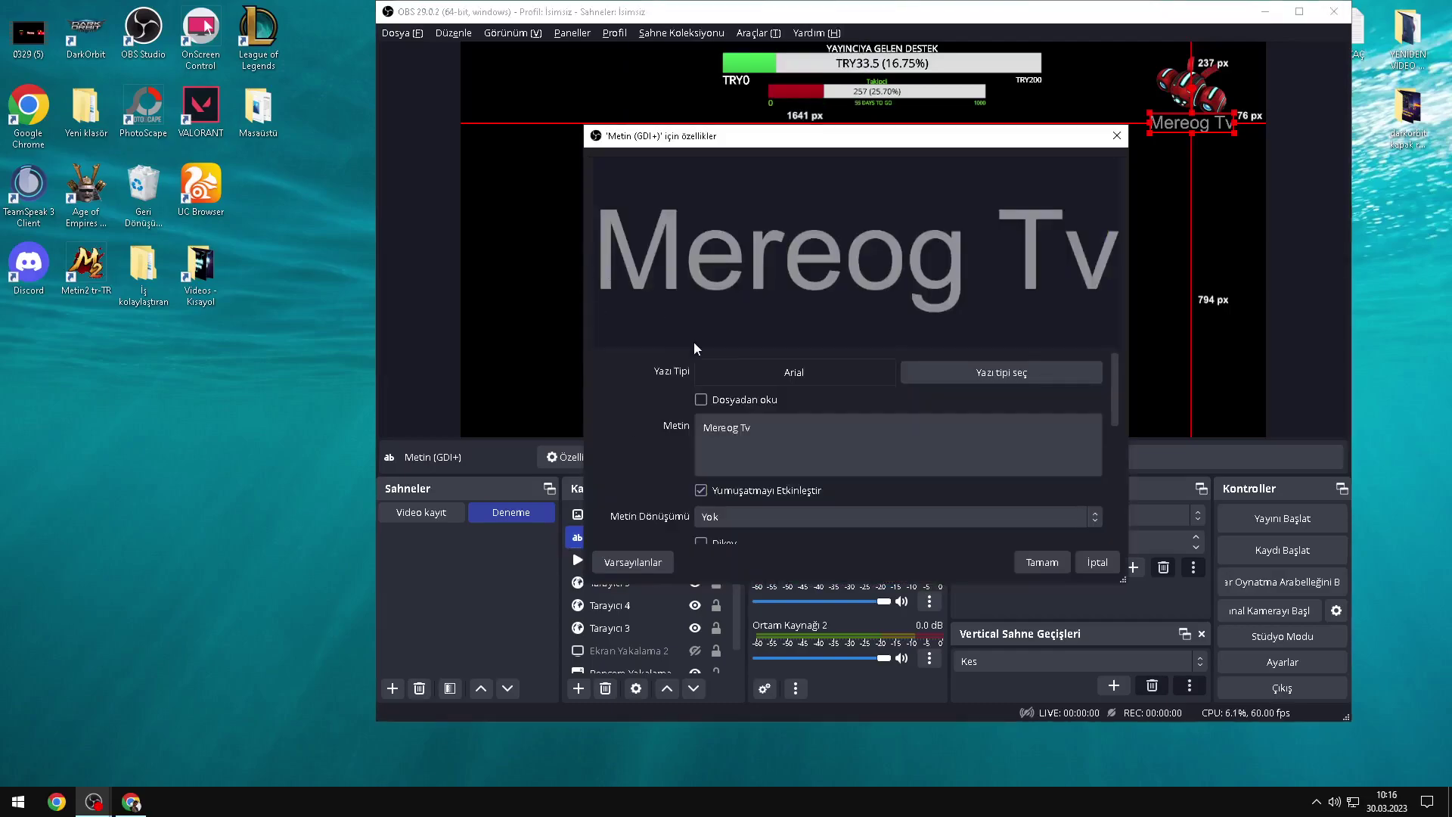
left_click(93, 802)
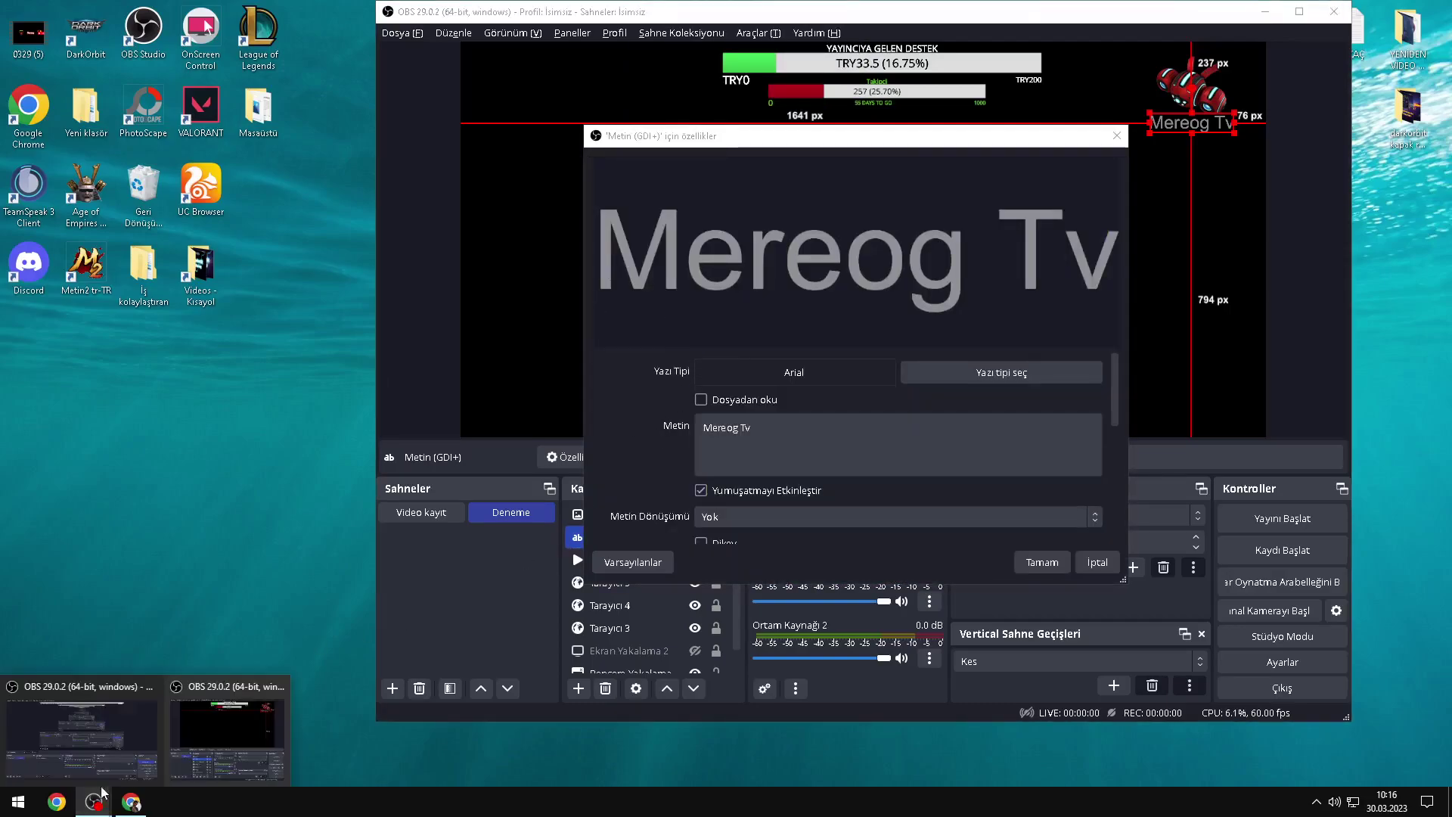
left_click(191, 743)
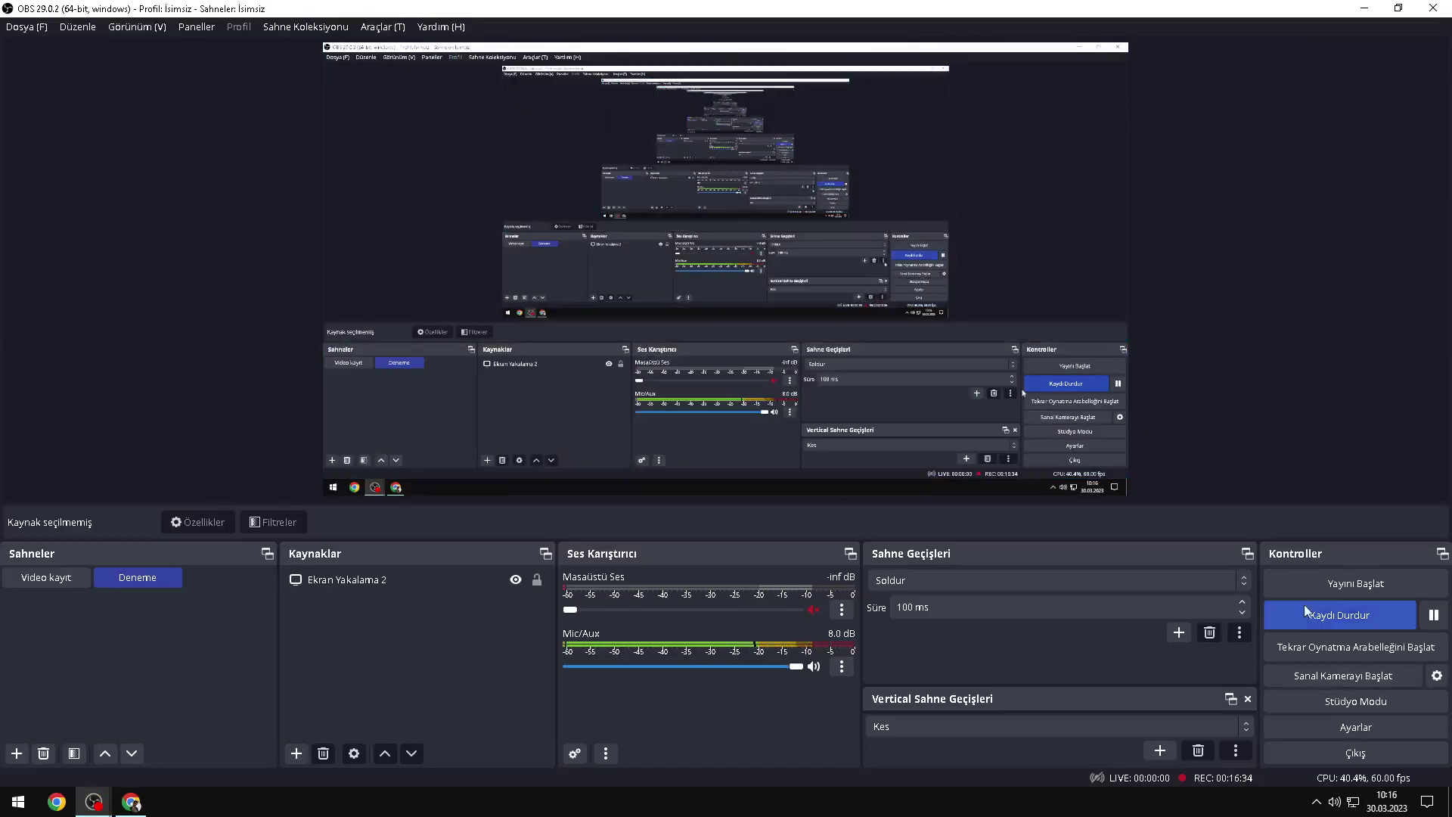